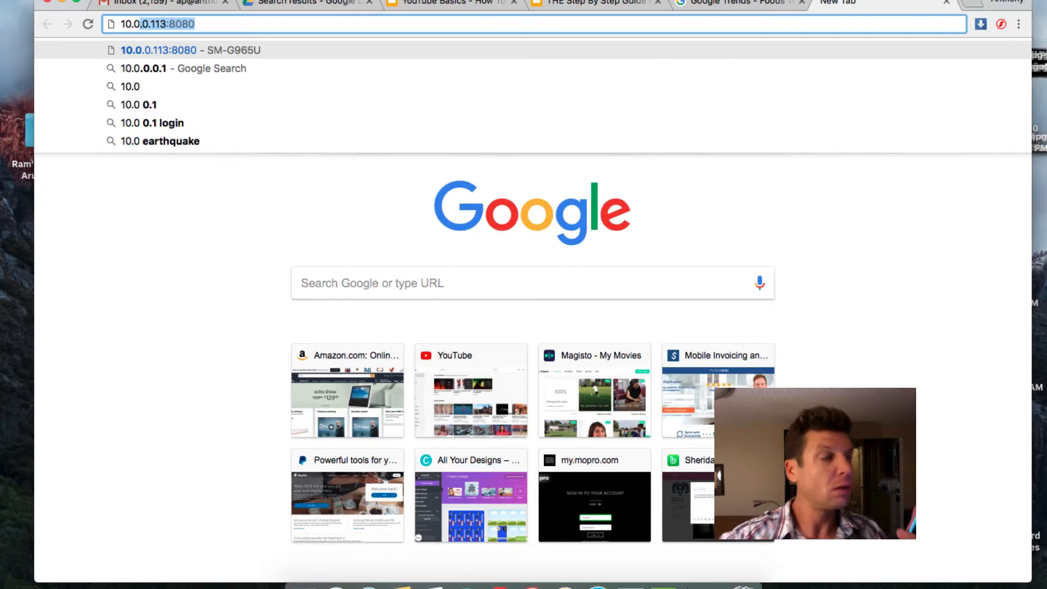
Step: Load the Screen Mirror page at 10.0.0.113:8080 to mirror the phone's screen
{"action": "key", "text": "Return"}
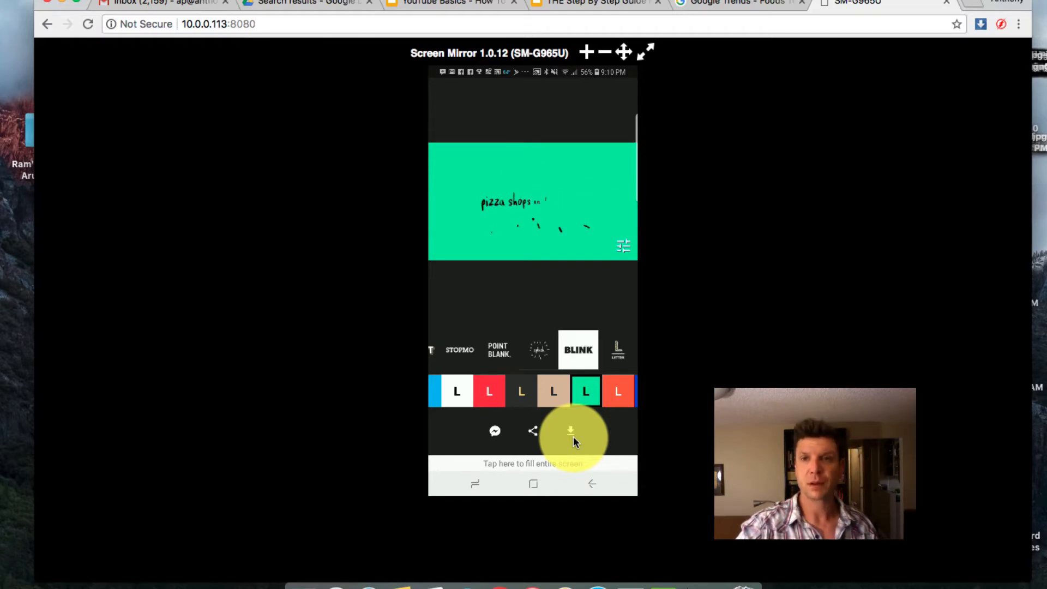
Step: Close the Screen Mirror tab and dismiss the Foods top chart in Google Trends
{"action": "left_click", "coordinate": [947, 4]}
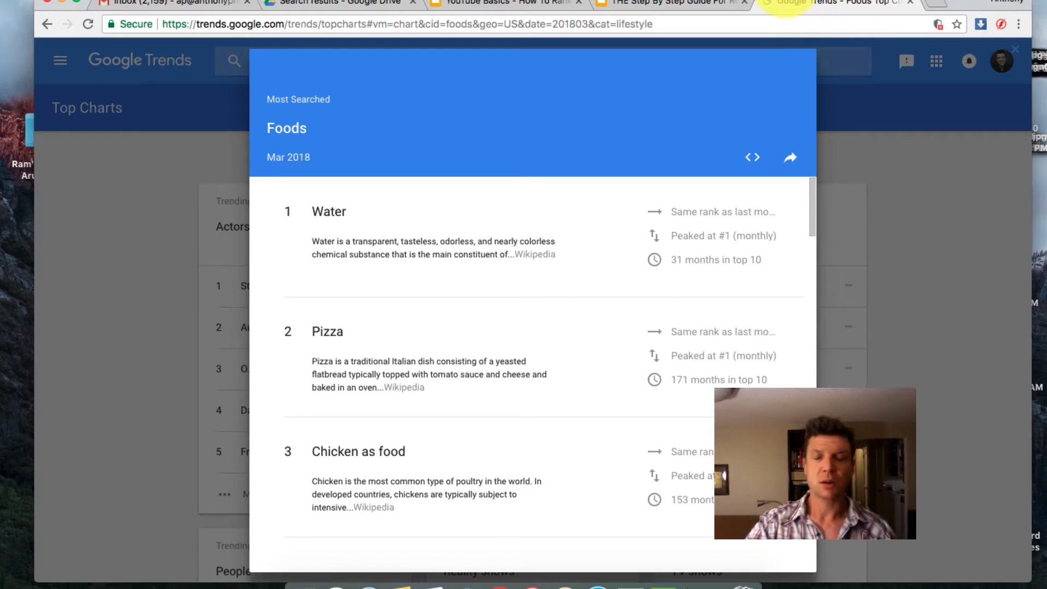
{"action": "left_click", "coordinate": [856, 125]}
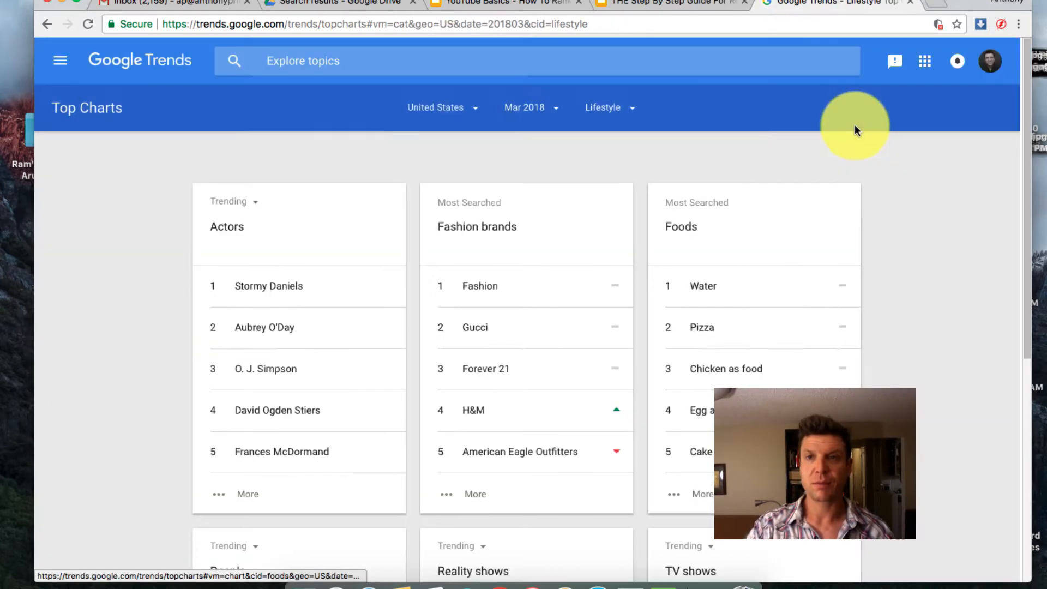
Step: Open magisto.com's My Movies page in a new tab, then start another blank tab
{"action": "left_click", "coordinate": [935, 4]}
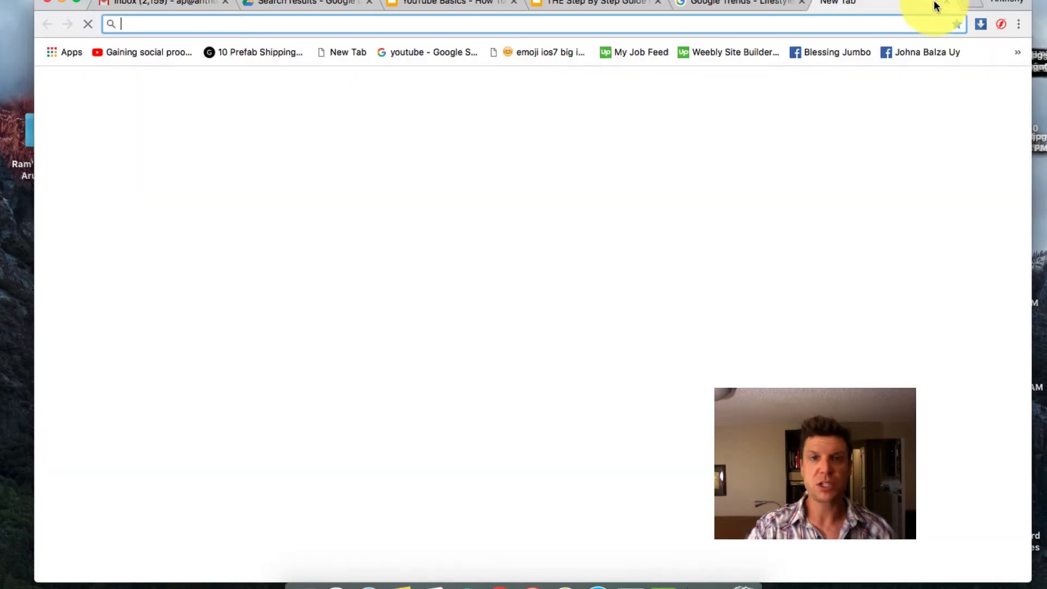
{"action": "type", "text": "magisto.com"}
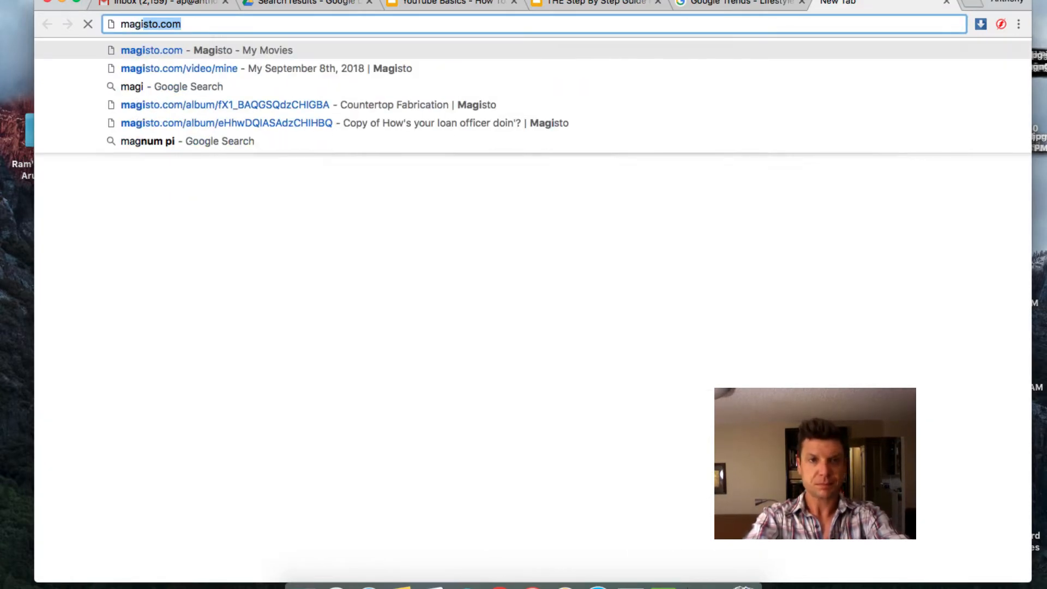
{"action": "key", "text": "Return"}
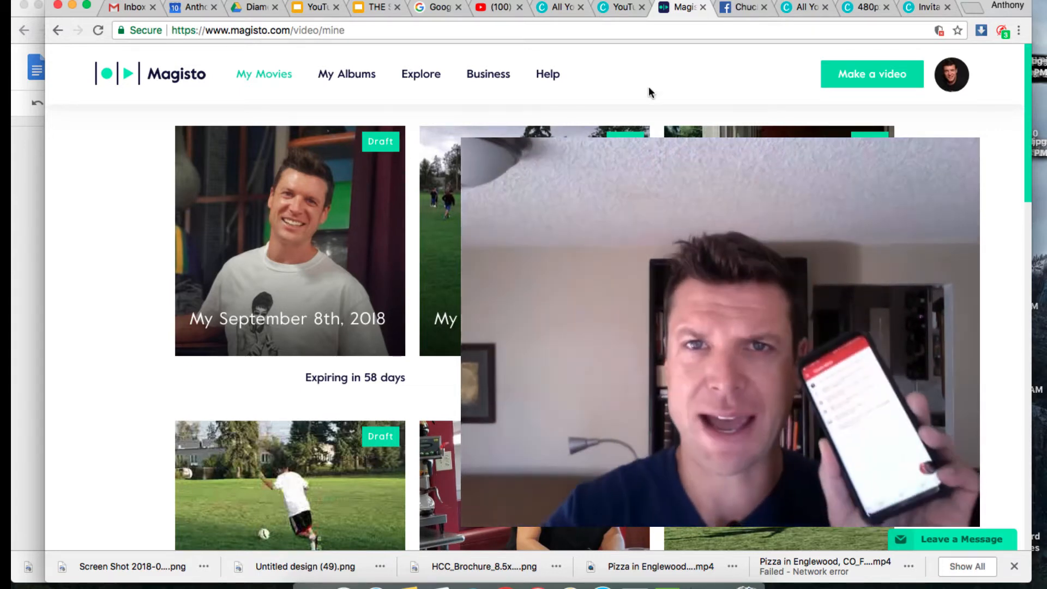
{"action": "left_click", "coordinate": [972, 9]}
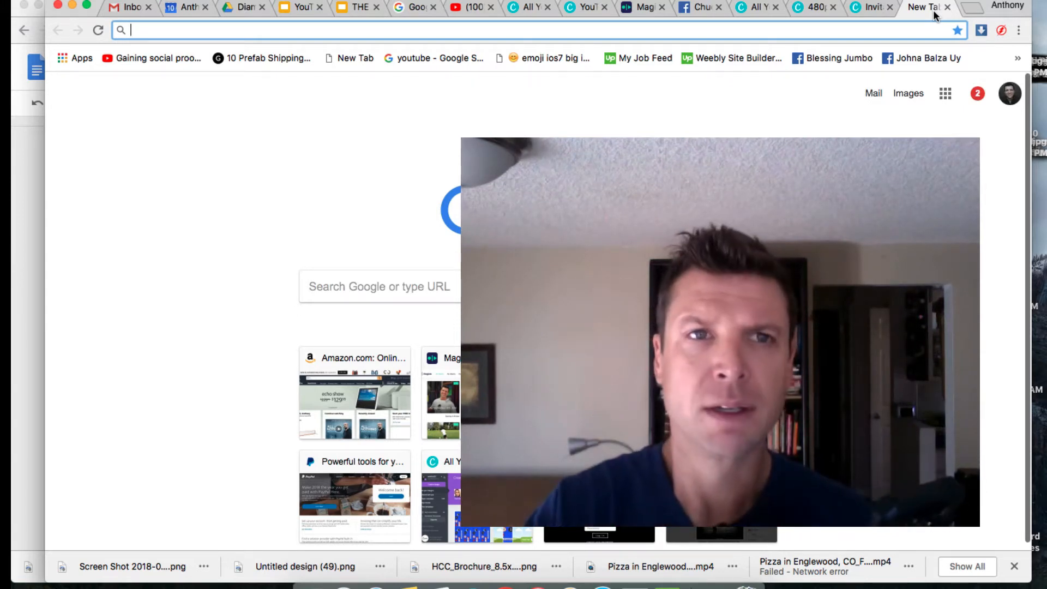
Step: Load screenmirrorapp.com and scroll down the mirrored Magisto gallery of Sep 2018 clips
{"action": "type", "text": "screenmirrorapp.com"}
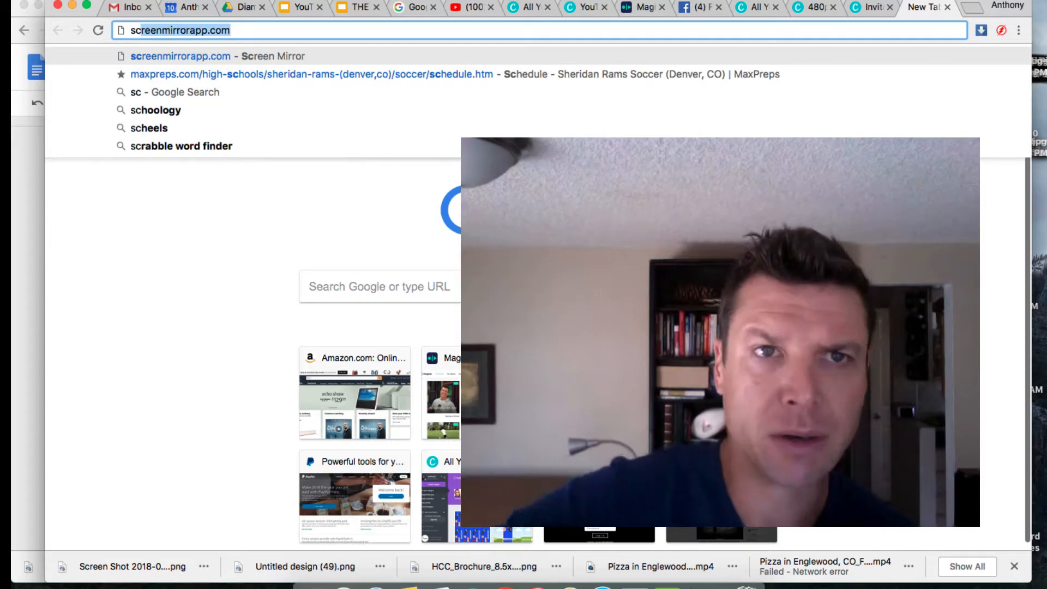
{"action": "key", "text": "Right"}
{"action": "key", "text": "Return"}
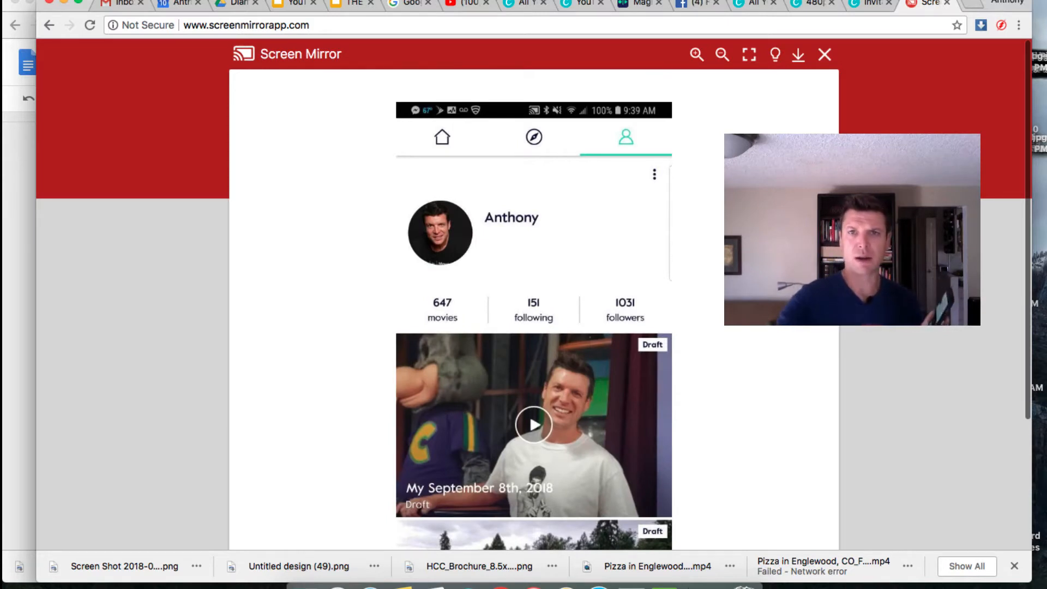
{"action": "scroll", "coordinate": [697, 272], "scroll_direction": "down", "scroll_amount": 4}
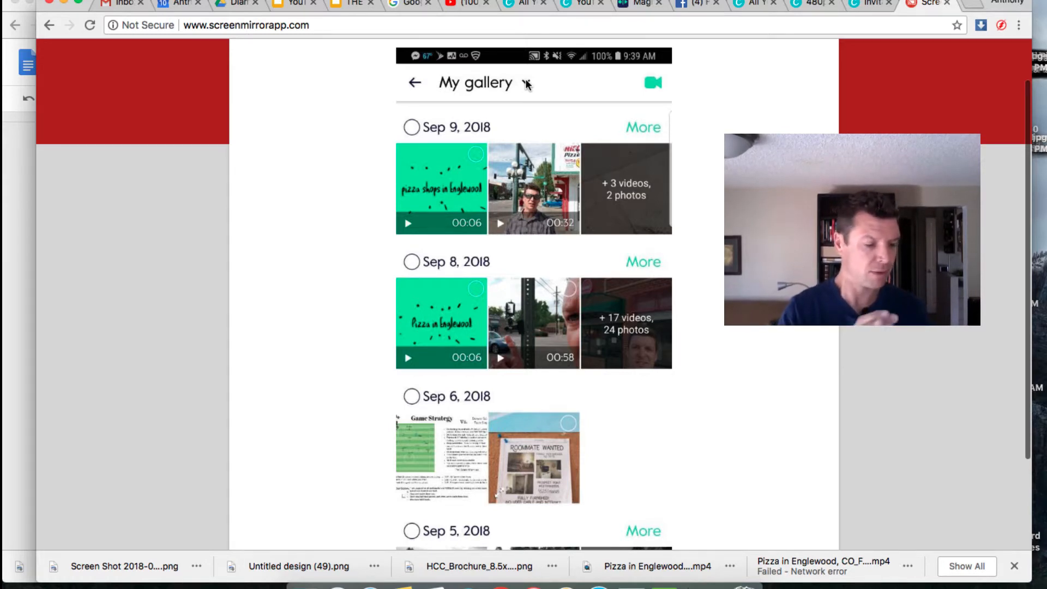
Step: Choose Google drive as the media source from the My gallery dropdown
{"action": "left_click", "coordinate": [527, 84]}
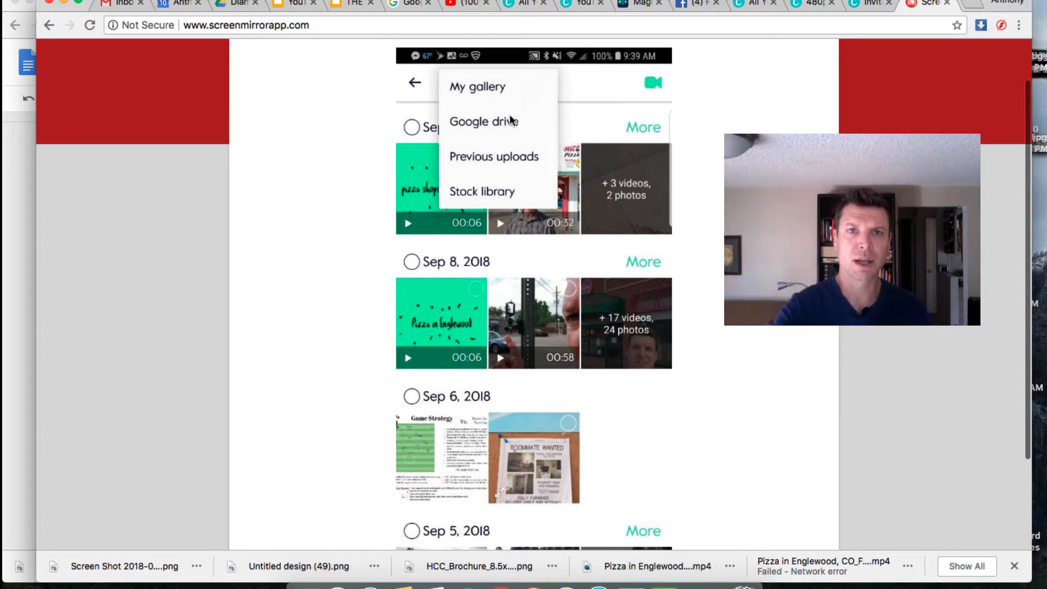
{"action": "left_click", "coordinate": [545, 120]}
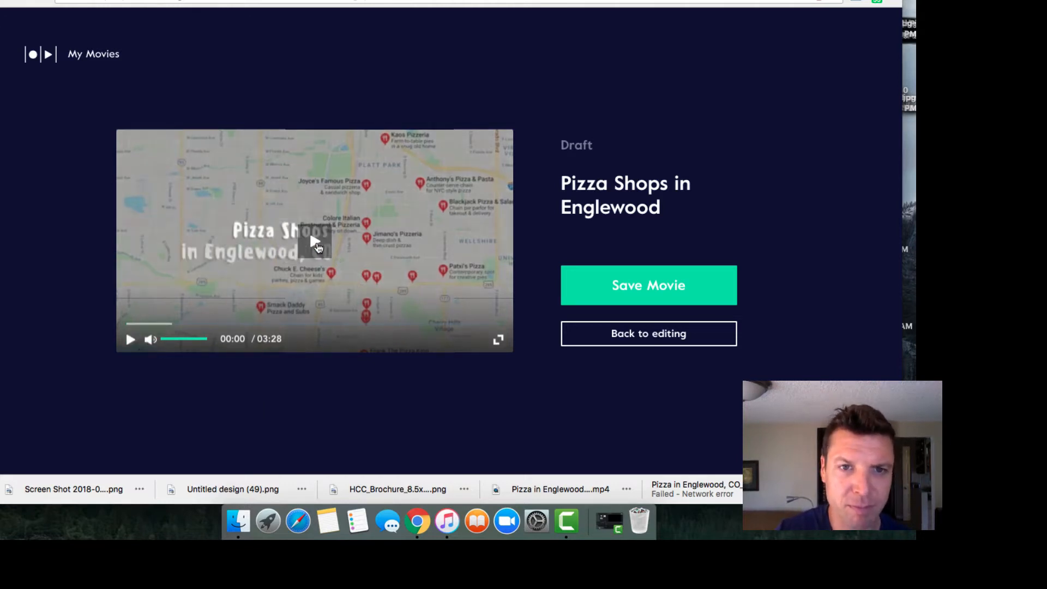
Step: Play the 'Pizza Shops in Englewood' preview and pause it at 00:25
{"action": "left_click", "coordinate": [339, 257]}
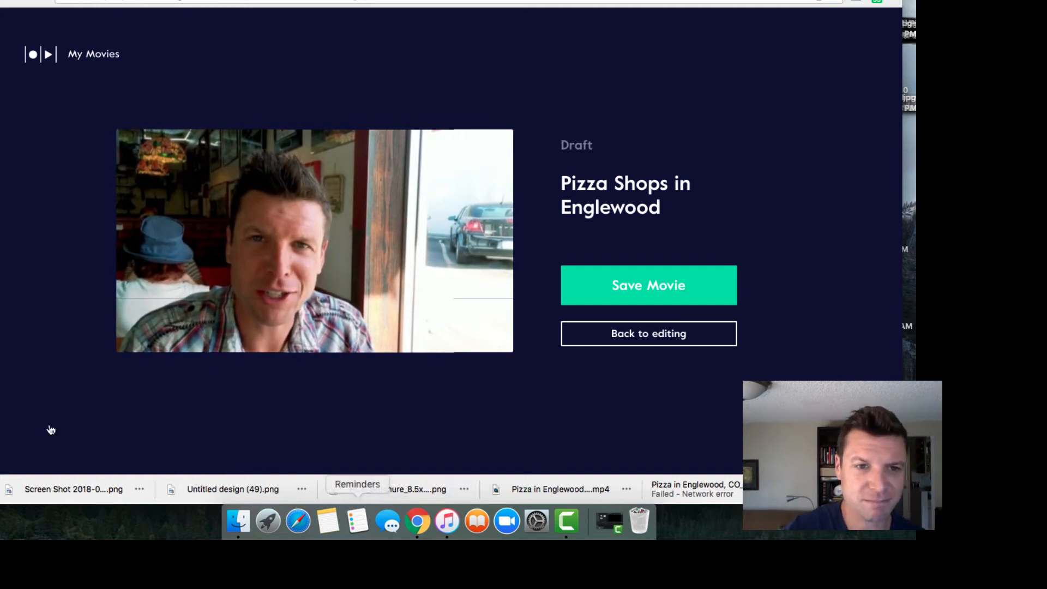
{"action": "left_click", "coordinate": [132, 342]}
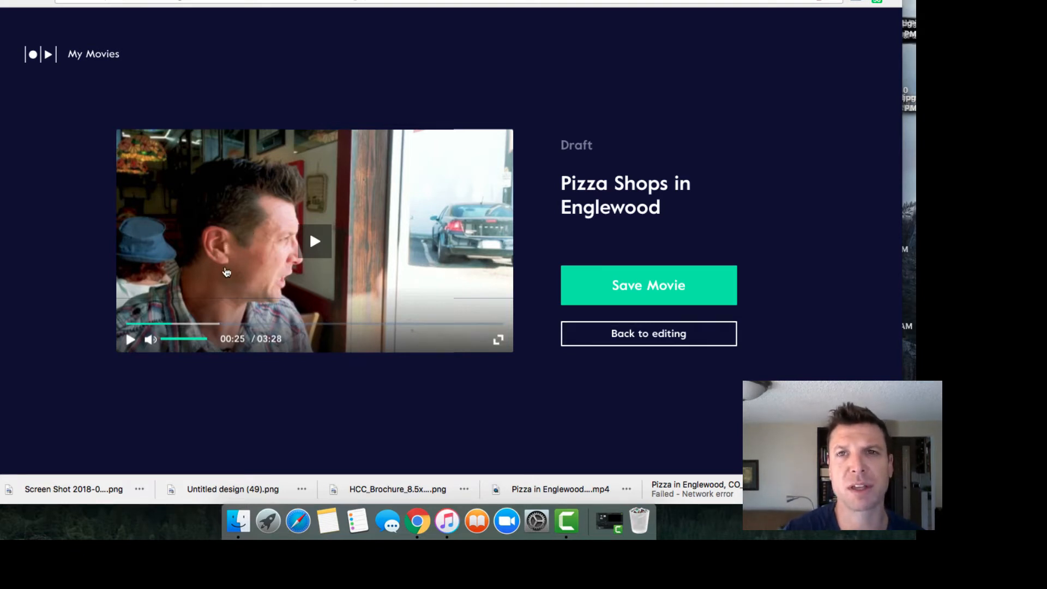
Step: Resume the preview from 00:25 and pause it at 01:32
{"action": "left_click", "coordinate": [130, 340]}
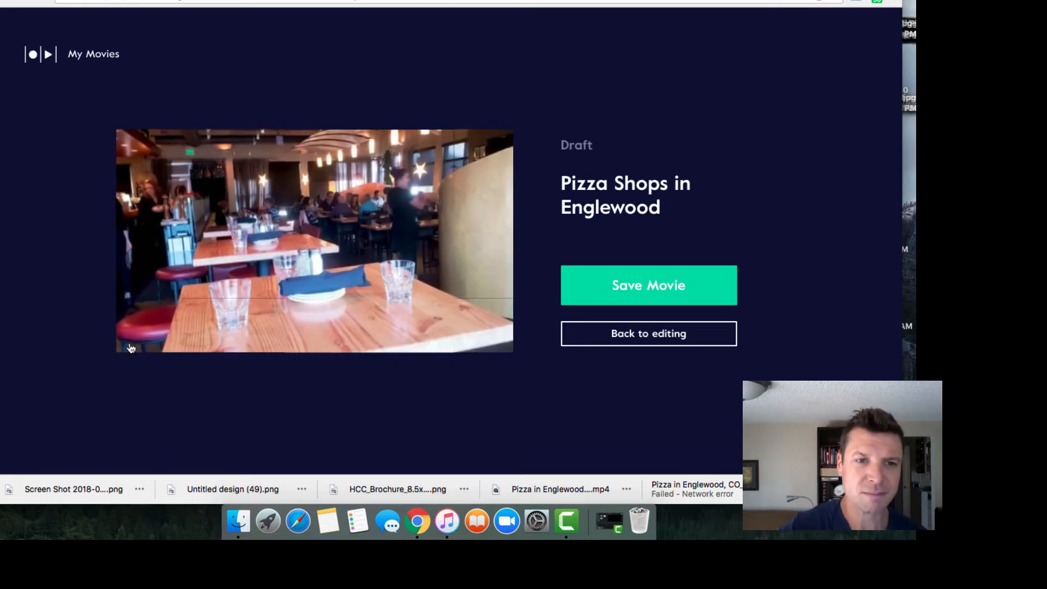
{"action": "left_click", "coordinate": [130, 344]}
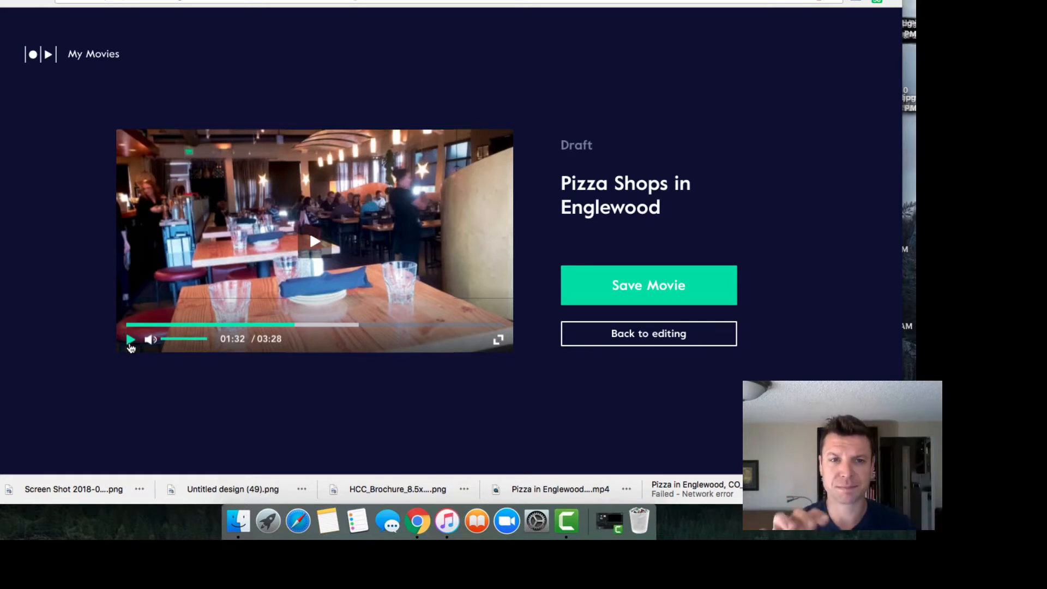
Step: Resume the preview from 01:32 and let it run to 03:28
{"action": "left_click", "coordinate": [131, 345]}
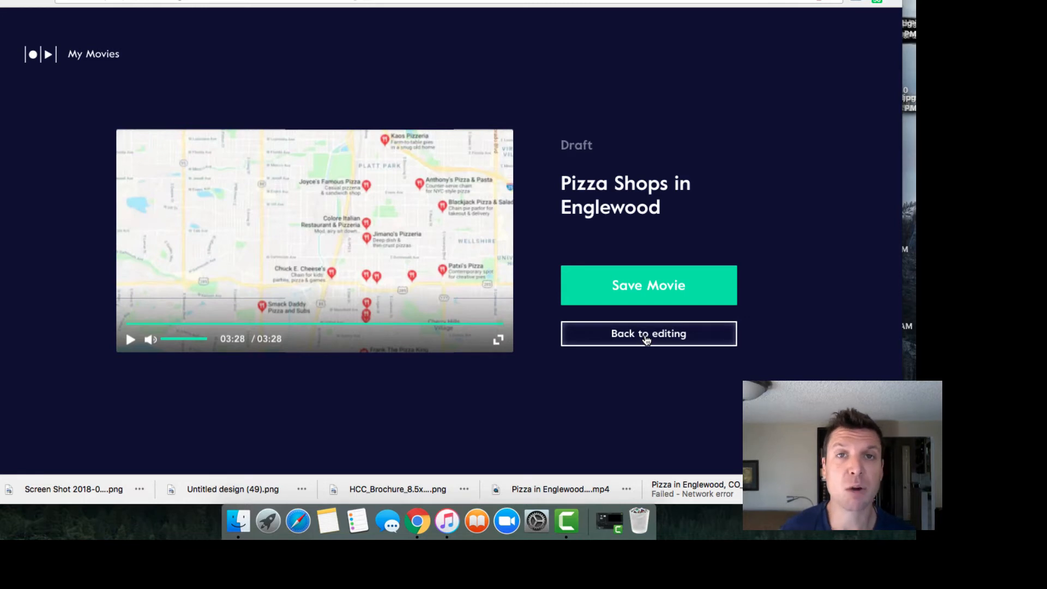
Step: Delete the third clip and the selfie clip from the storyboard, cutting length to 02:51
{"action": "left_click", "coordinate": [646, 338]}
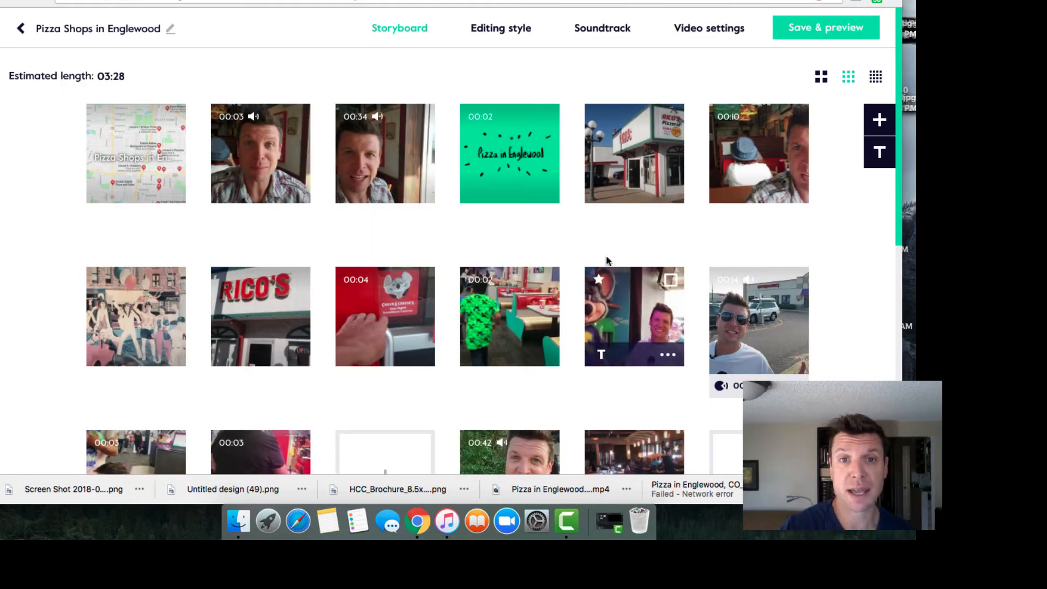
{"action": "mouse_move", "coordinate": [417, 193]}
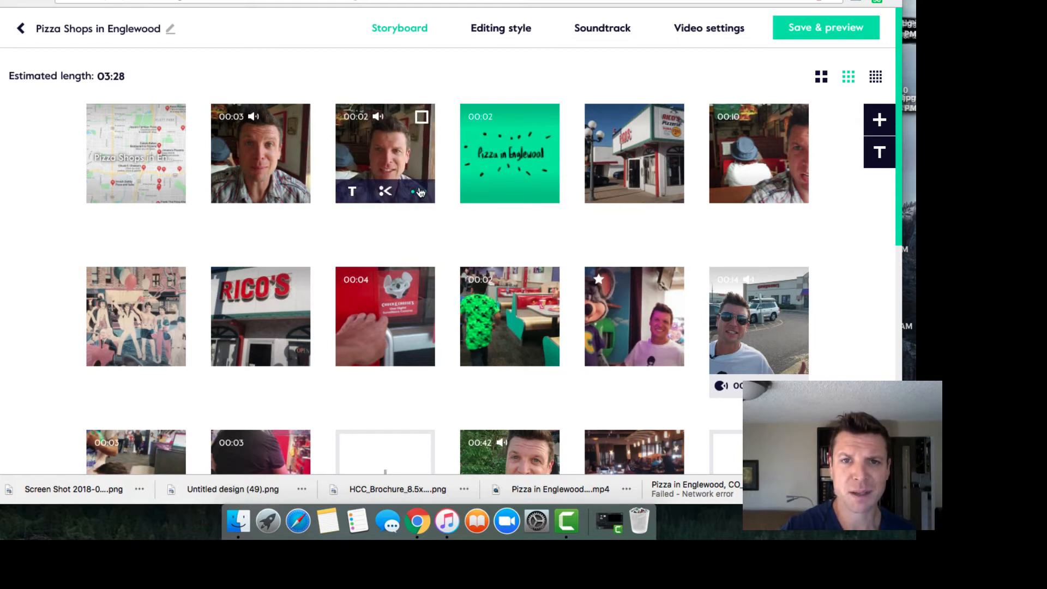
{"action": "left_click", "coordinate": [418, 191]}
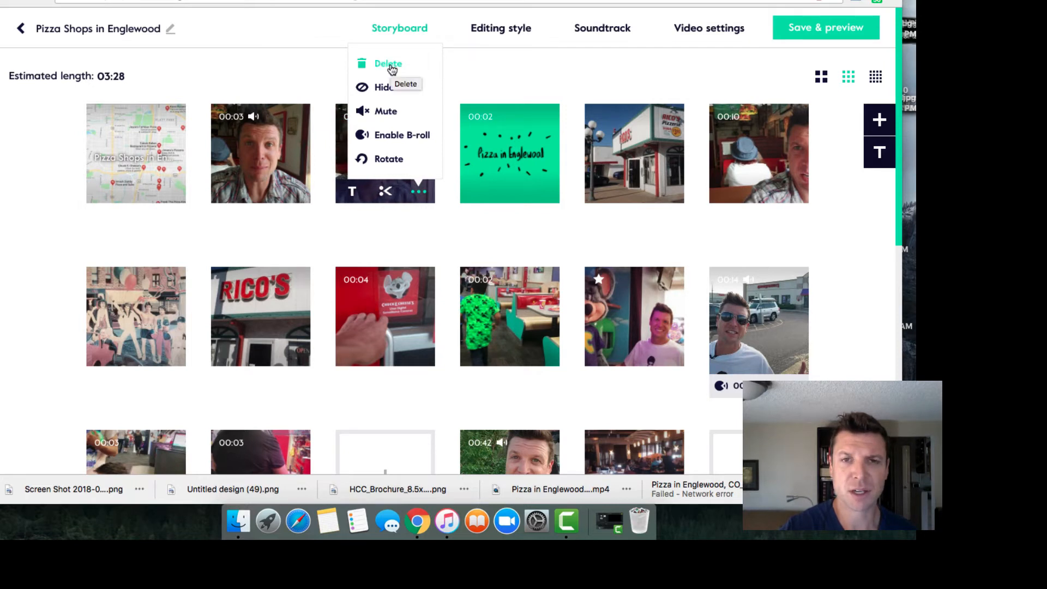
{"action": "left_click", "coordinate": [389, 64]}
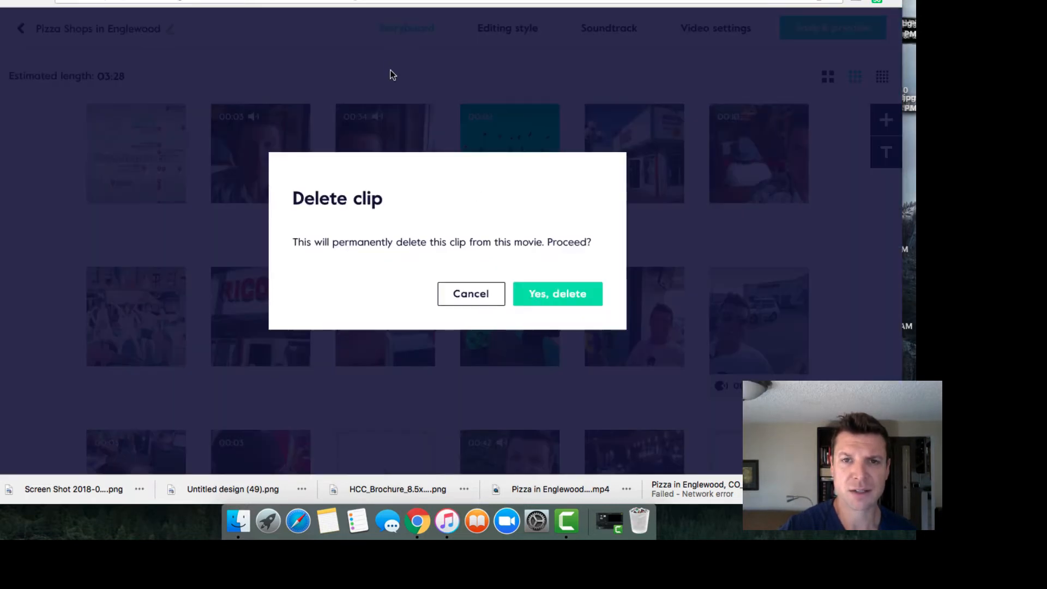
{"action": "left_click", "coordinate": [554, 296]}
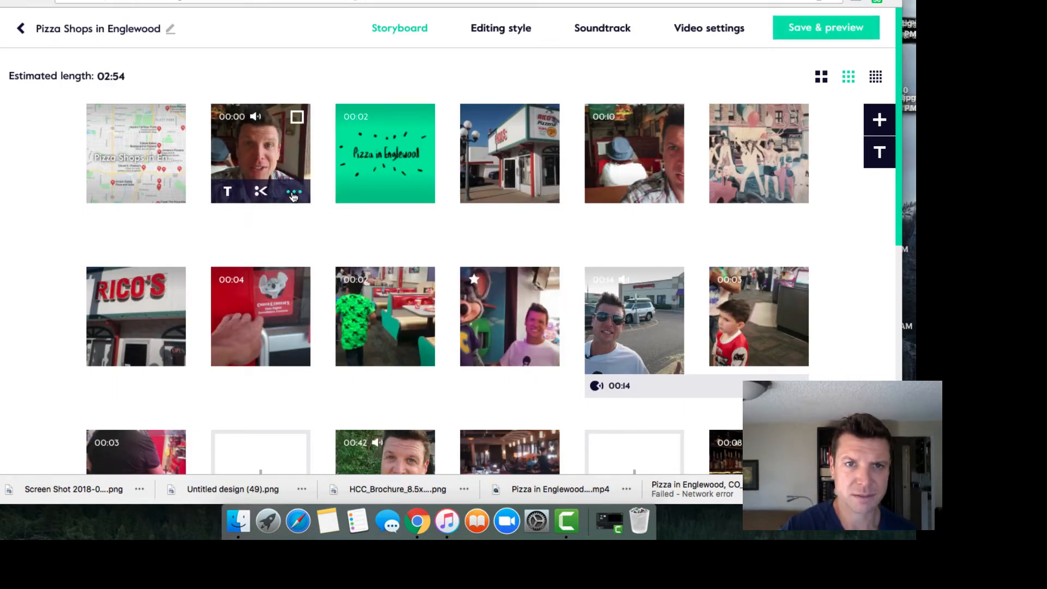
{"action": "left_click", "coordinate": [293, 194]}
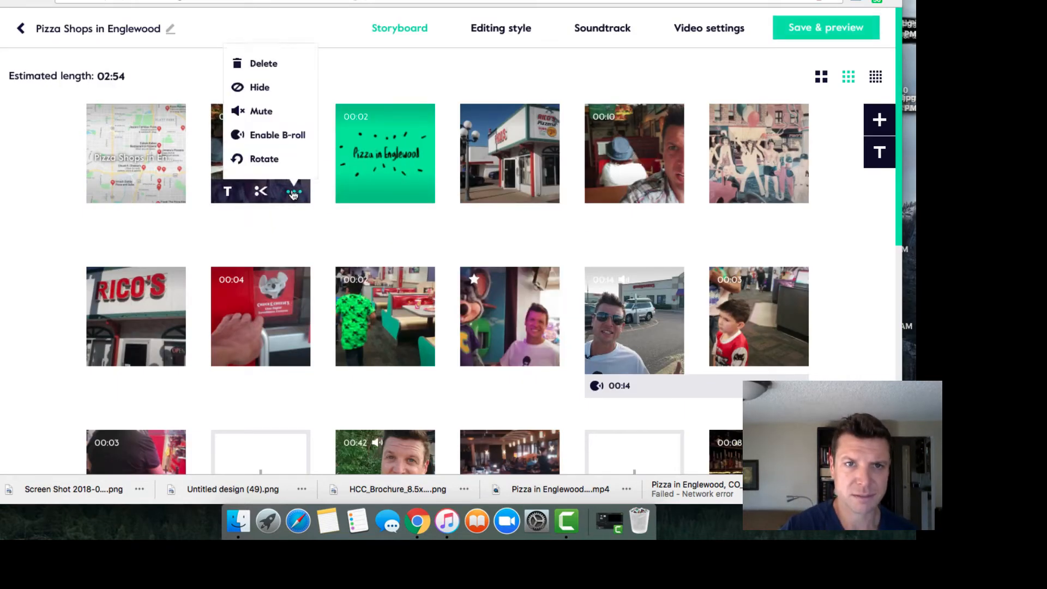
{"action": "left_click", "coordinate": [267, 65]}
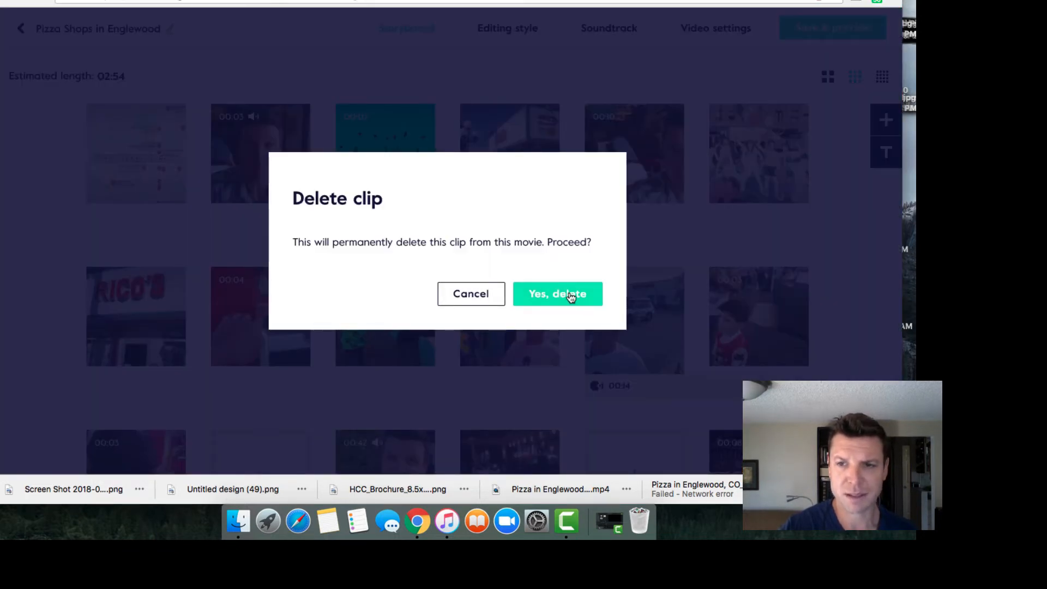
{"action": "left_click", "coordinate": [570, 295]}
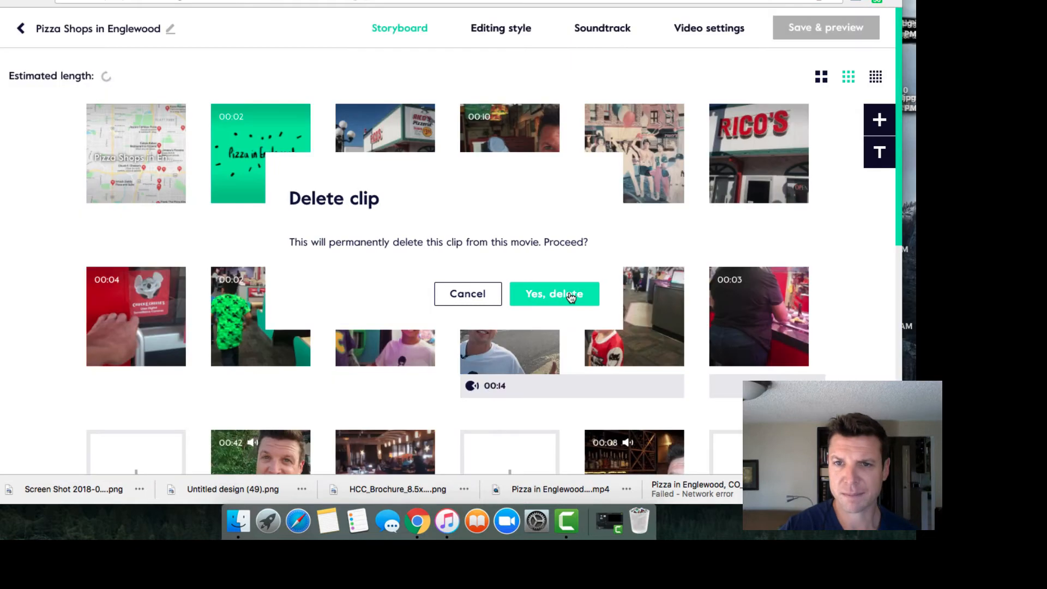
Step: Add footage from Google Drive through the My media panel
{"action": "left_click", "coordinate": [884, 122]}
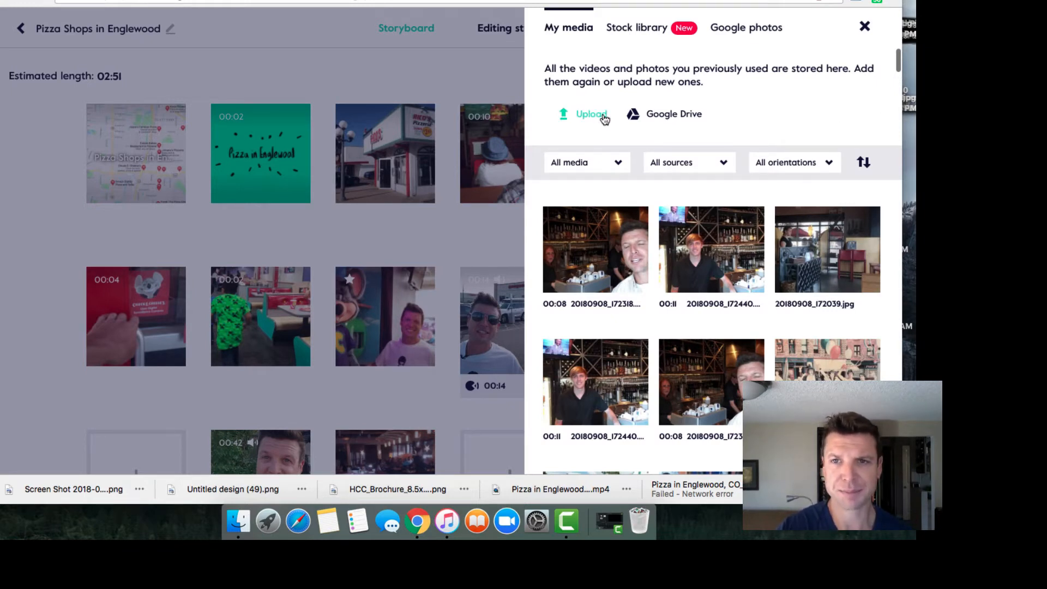
{"action": "left_click", "coordinate": [641, 117]}
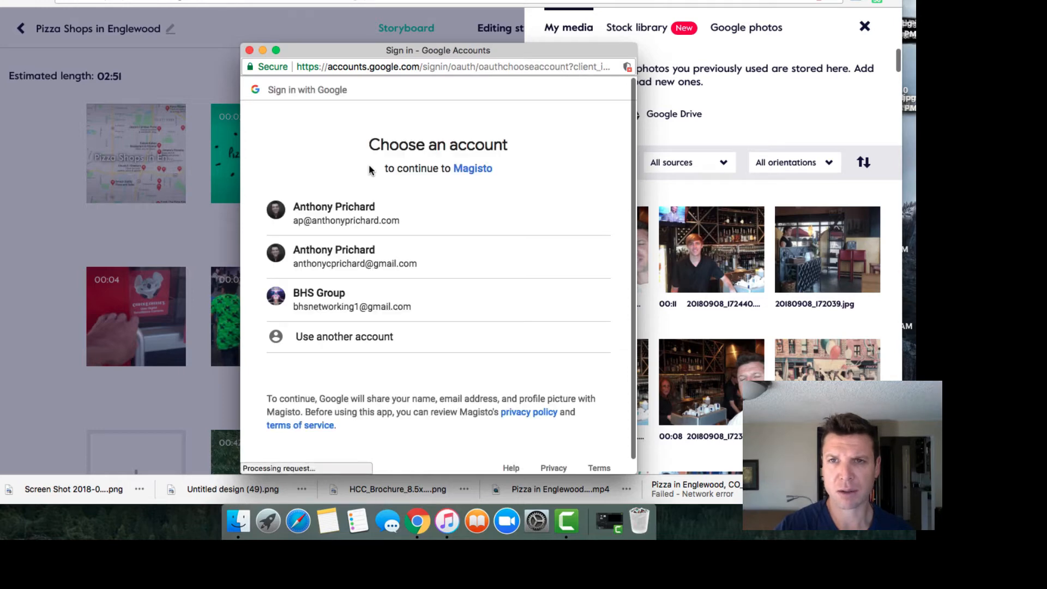
Step: Continue with the first Google account and search Google Drive for 'pizz'
{"action": "left_click", "coordinate": [360, 214]}
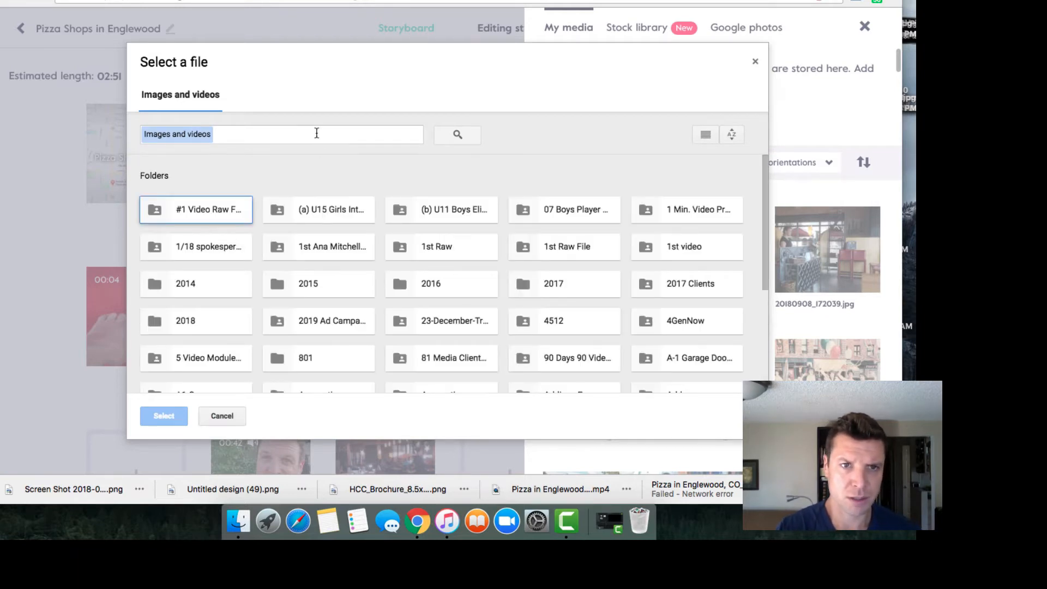
{"action": "type", "text": "pi"}
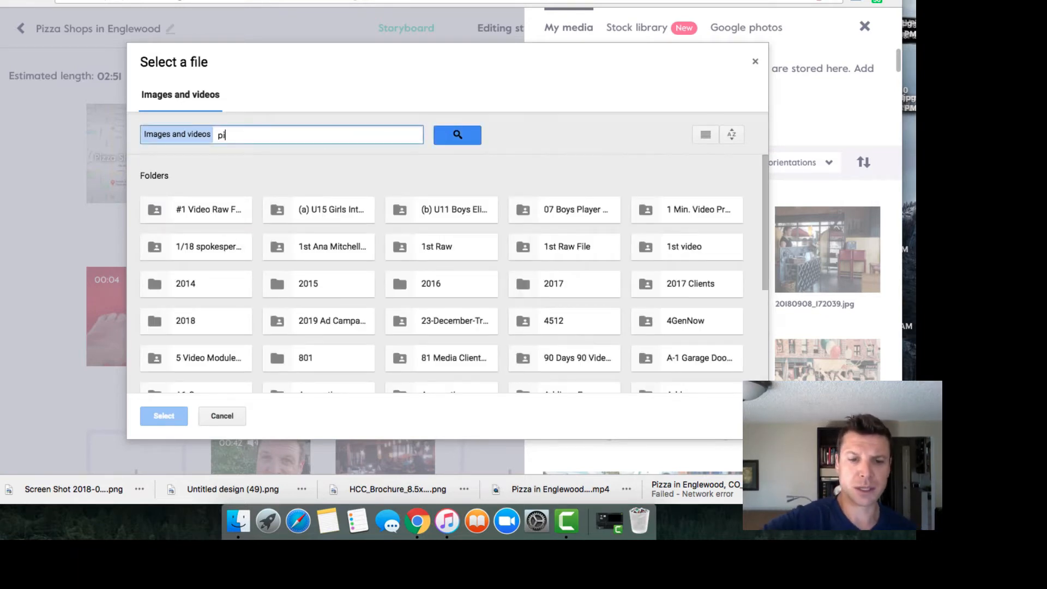
{"action": "type", "text": "zz"}
{"action": "key", "text": "Return"}
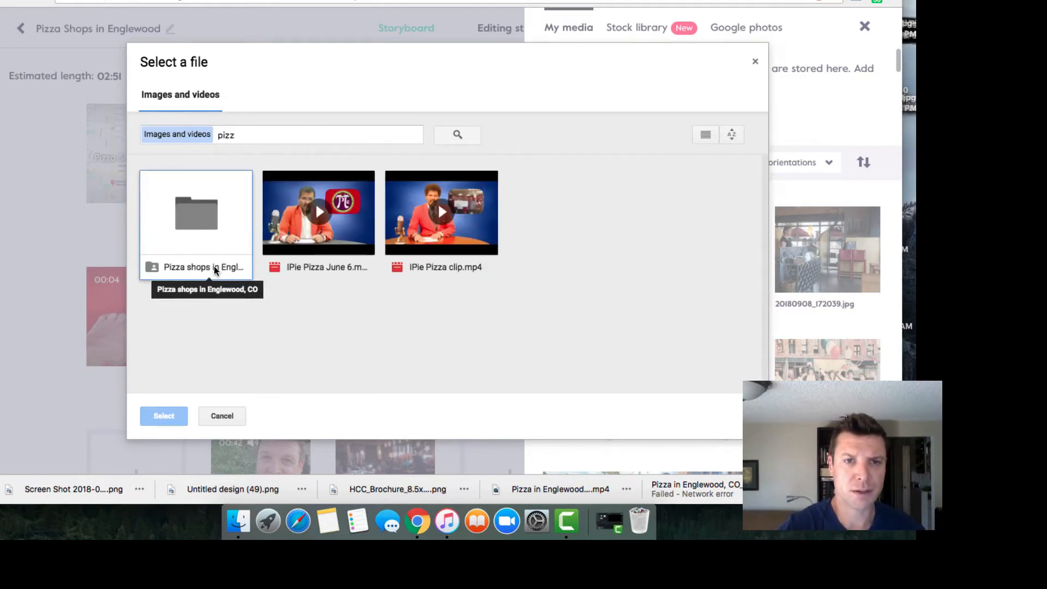
Step: Import the fourth and fifth 20180909 street-corner videos from the Pizza shops in Englewood, CO folder
{"action": "double_click", "coordinate": [214, 269]}
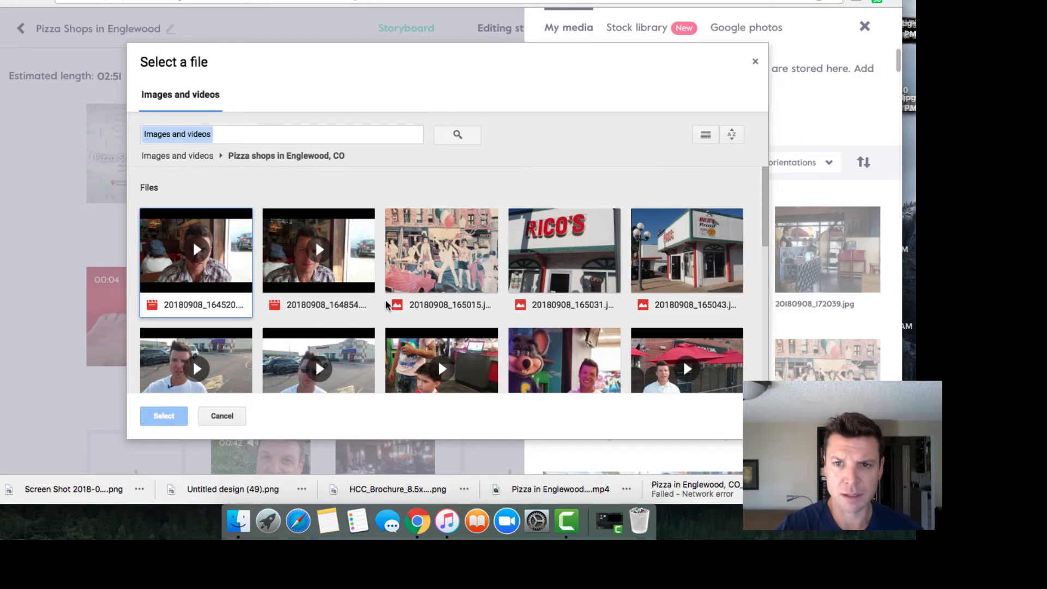
{"action": "scroll", "coordinate": [386, 304], "scroll_direction": "down", "scroll_amount": 15}
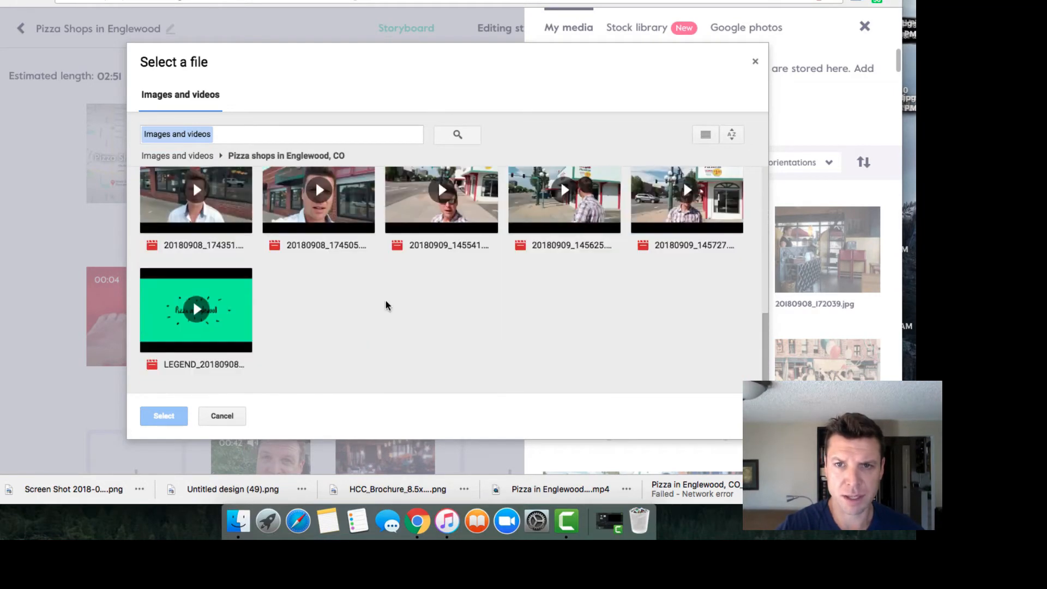
{"action": "scroll", "coordinate": [386, 306], "scroll_direction": "up", "scroll_amount": 3}
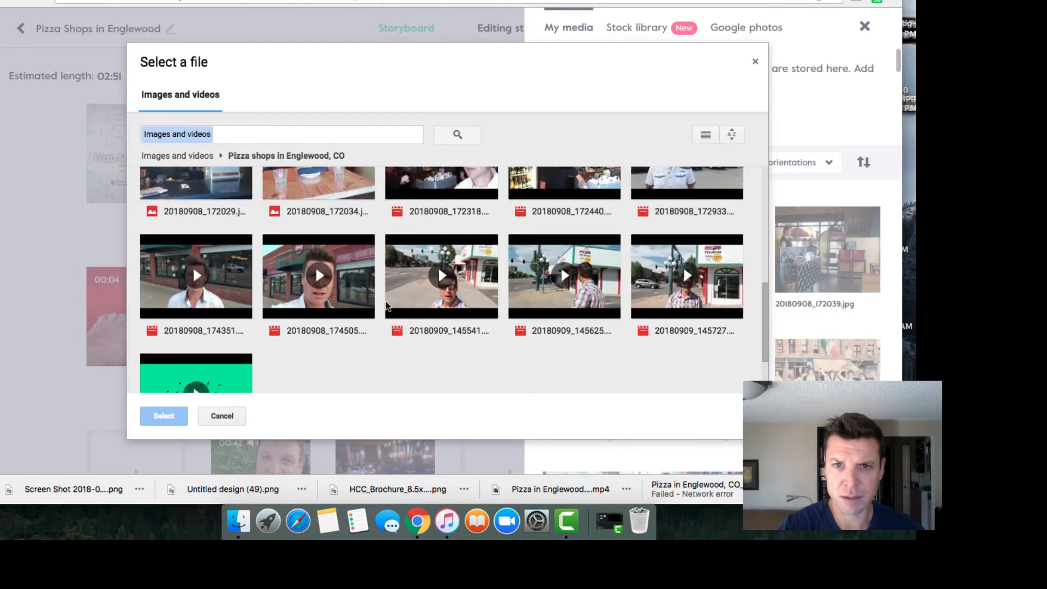
{"action": "left_click", "coordinate": [601, 330]}
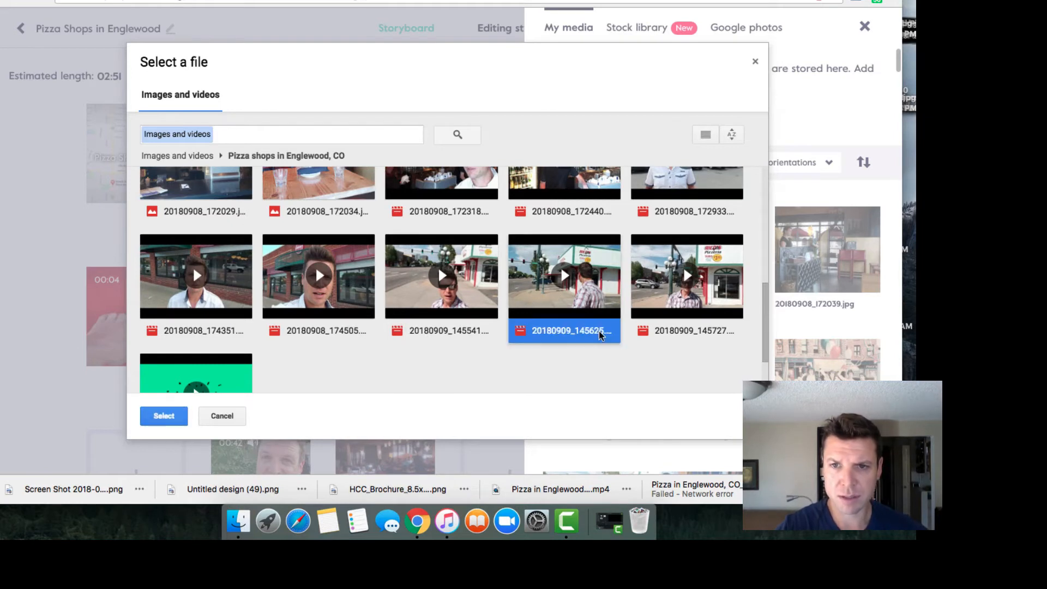
{"action": "left_click", "coordinate": [701, 326]}
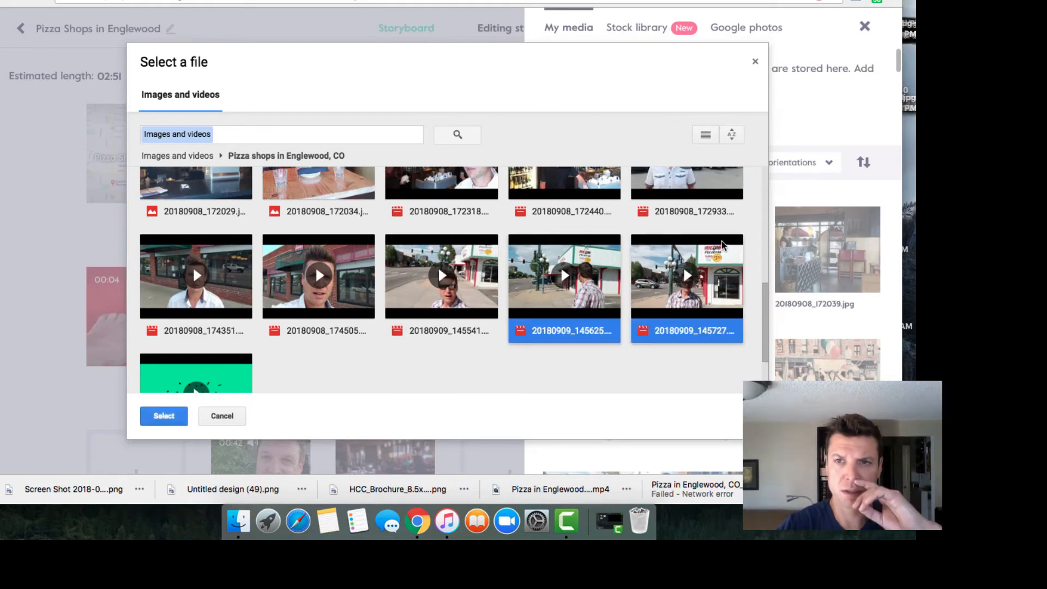
{"action": "scroll", "coordinate": [327, 327], "scroll_direction": "down", "scroll_amount": 2}
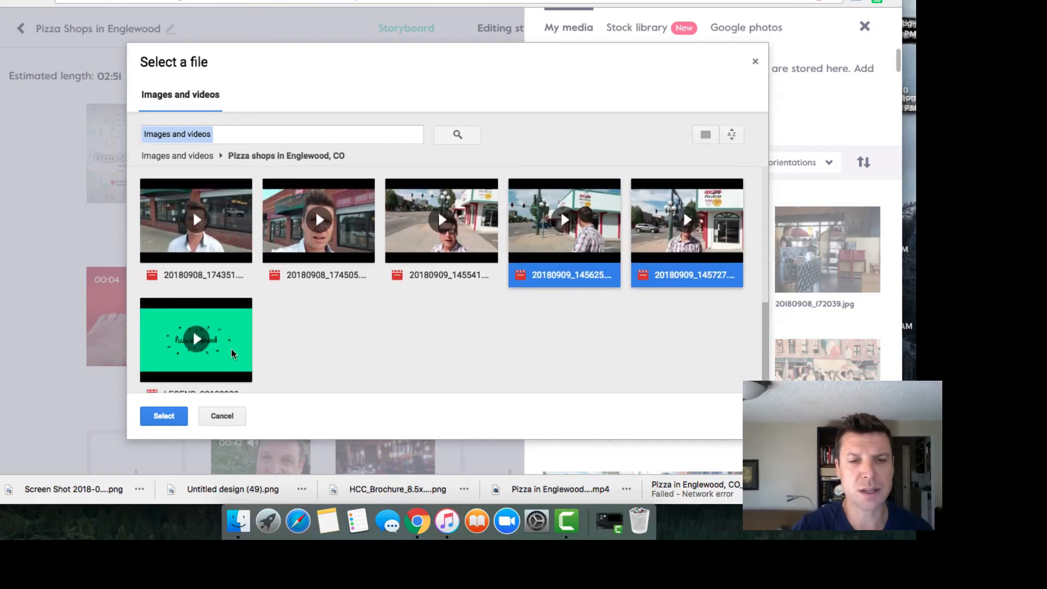
{"action": "scroll", "coordinate": [238, 350], "scroll_direction": "down", "scroll_amount": 1}
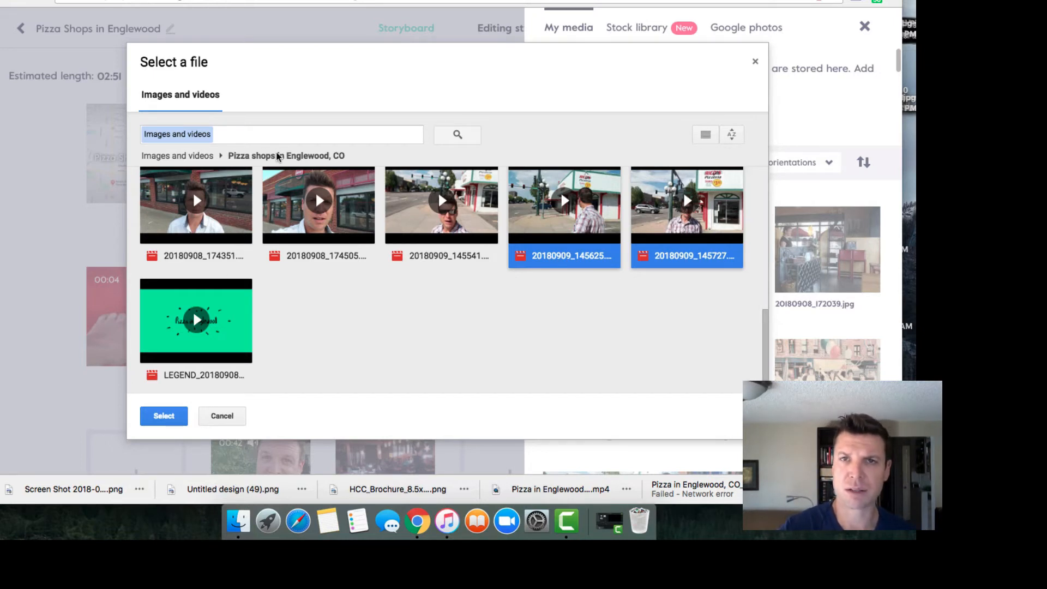
{"action": "left_click", "coordinate": [169, 419]}
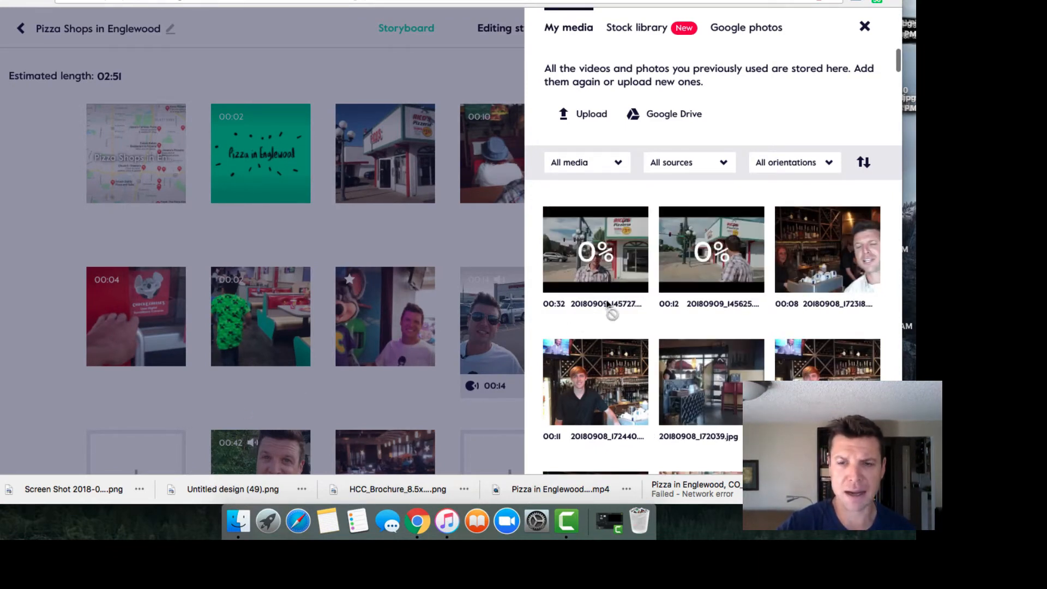
Step: Add the uploaded Rico's Pizzeria street clip to the storyboard, opening its trim window
{"action": "mouse_move", "coordinate": [607, 304]}
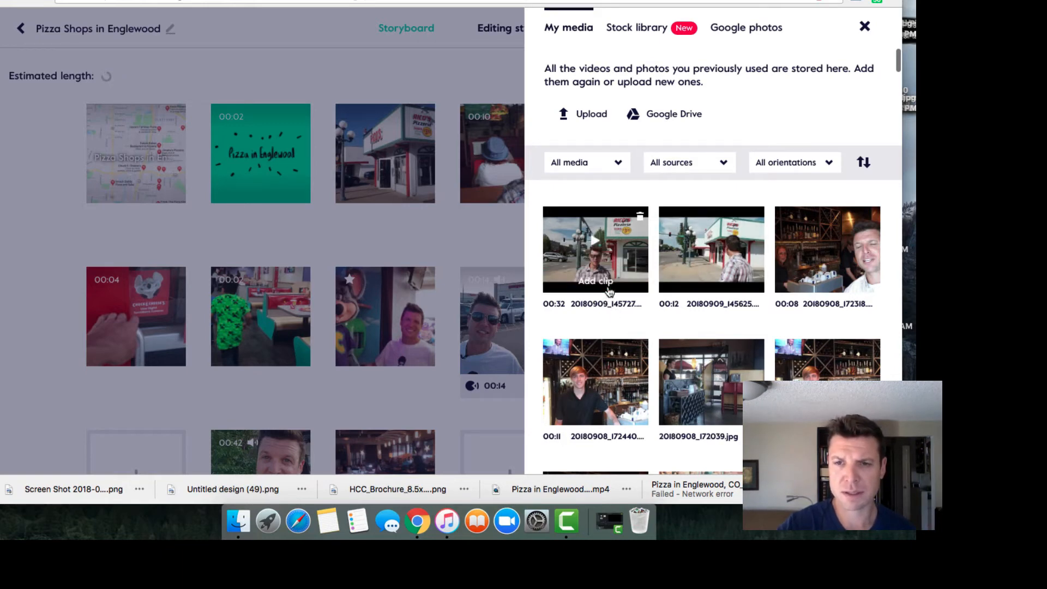
{"action": "left_click", "coordinate": [610, 290]}
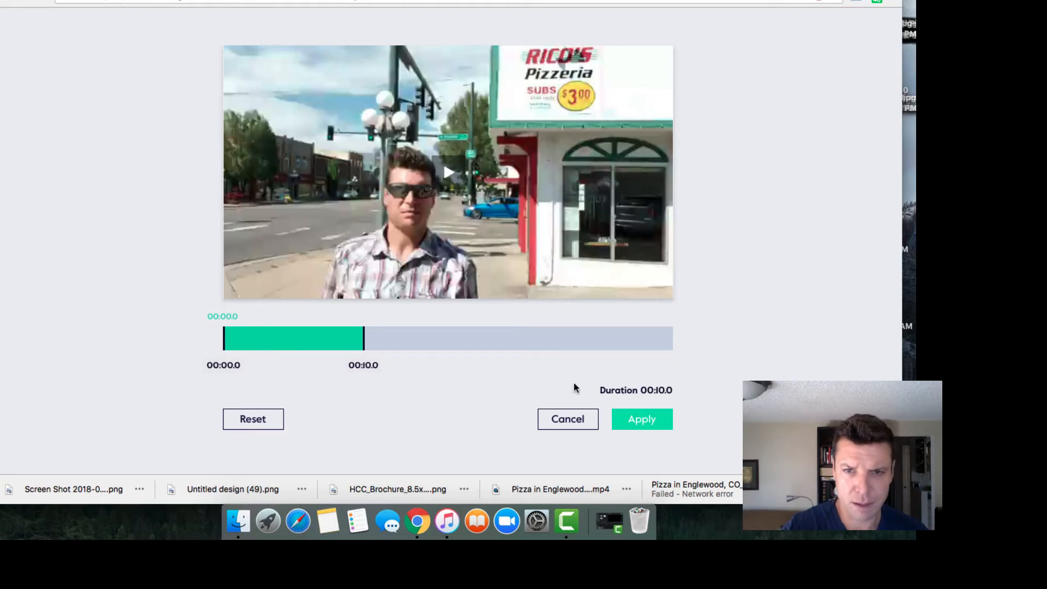
Step: Preview the Rico's Pizzeria clip and apply a trim covering its full 31.5 seconds
{"action": "left_click", "coordinate": [449, 174]}
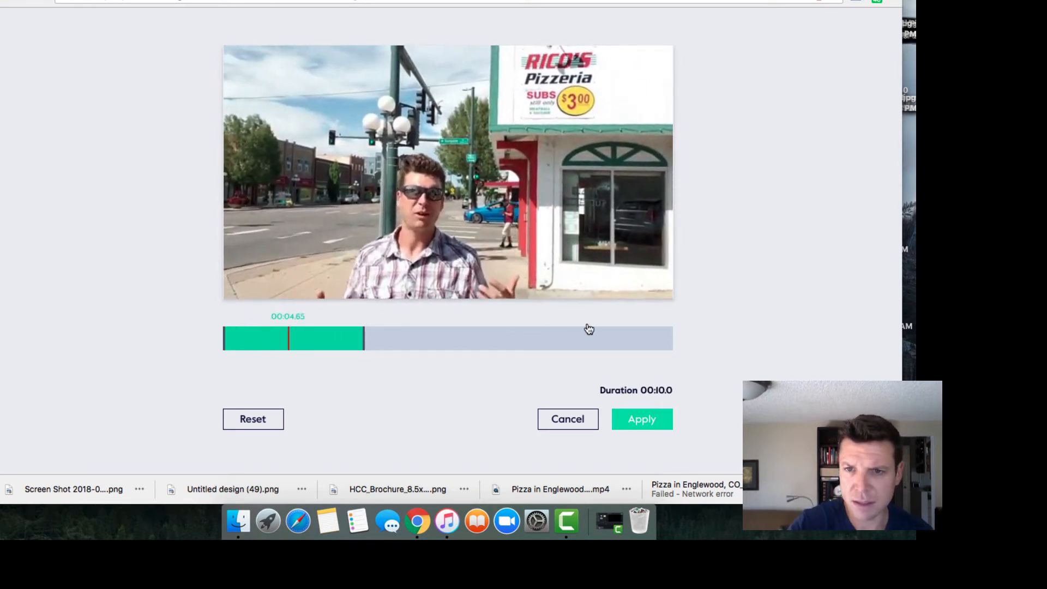
{"action": "left_click", "coordinate": [663, 341]}
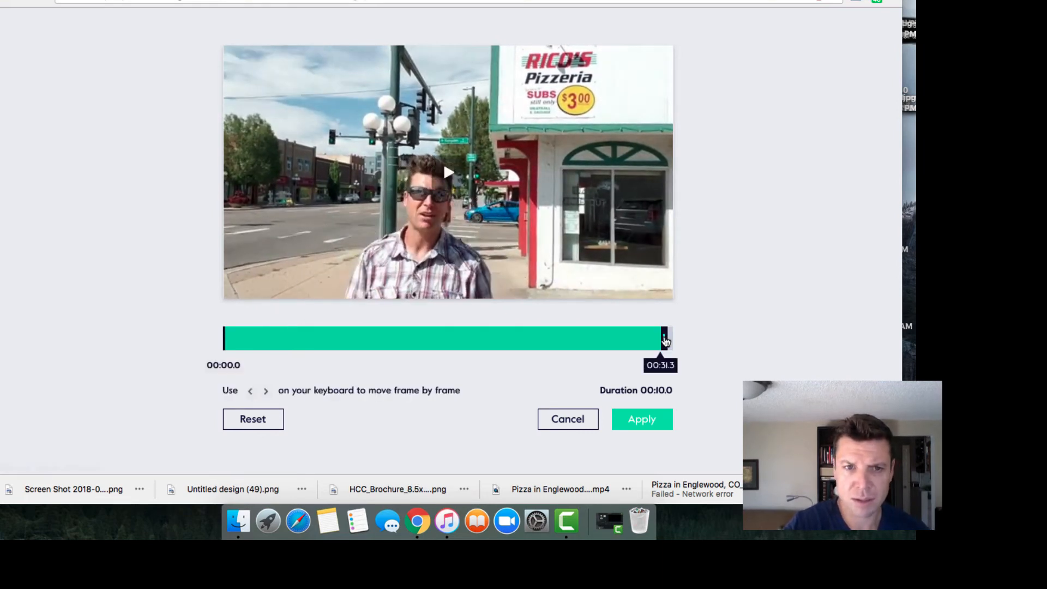
{"action": "left_click_drag", "start_coordinate": [665, 341], "coordinate": [667, 341]}
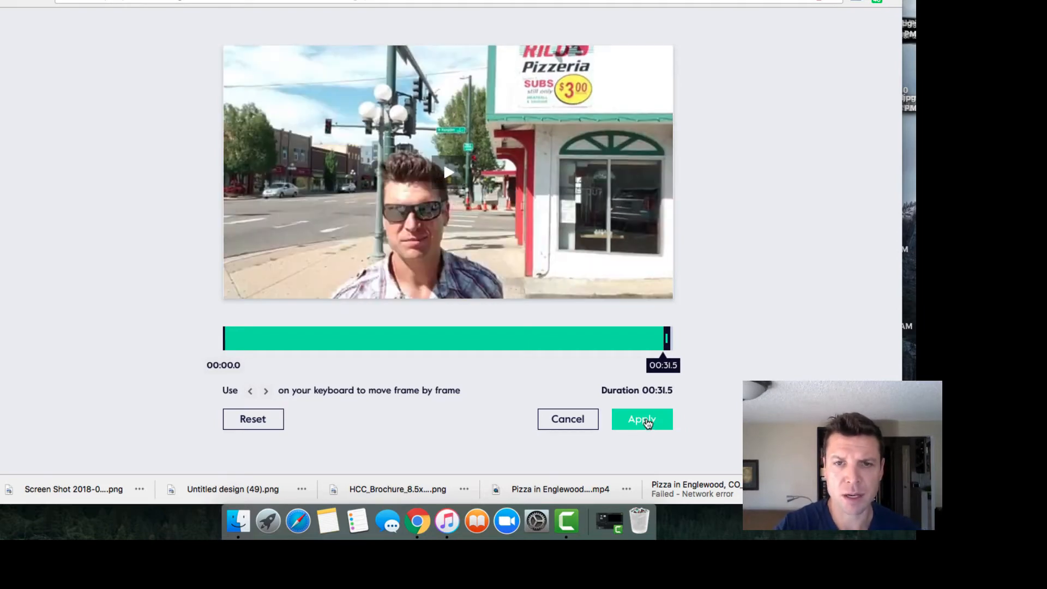
{"action": "left_click", "coordinate": [647, 422]}
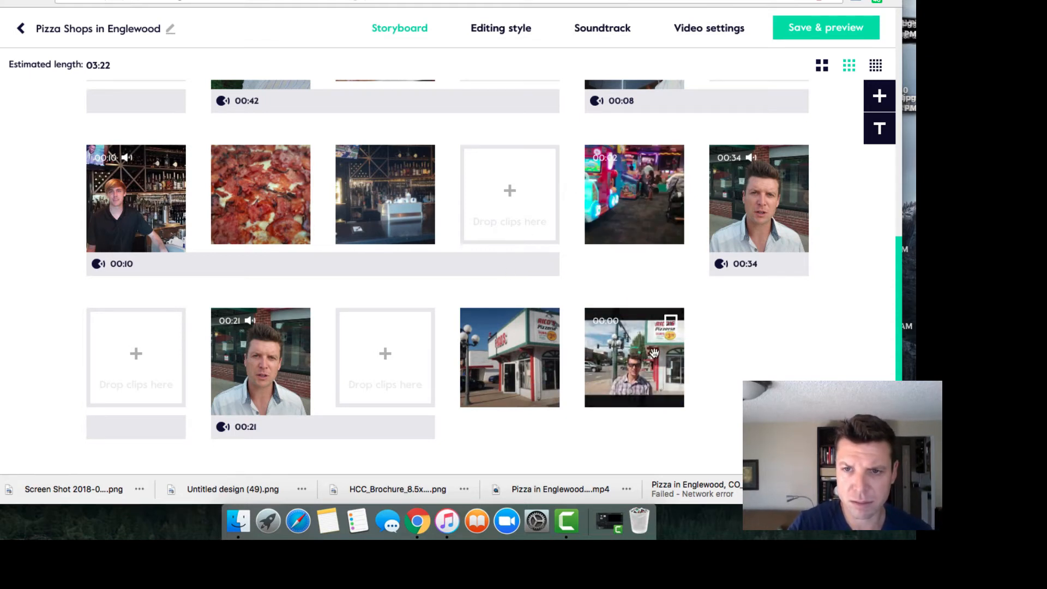
Step: Unmute the last Rico's Pizzeria clip in the storyboard
{"action": "mouse_move", "coordinate": [658, 372]}
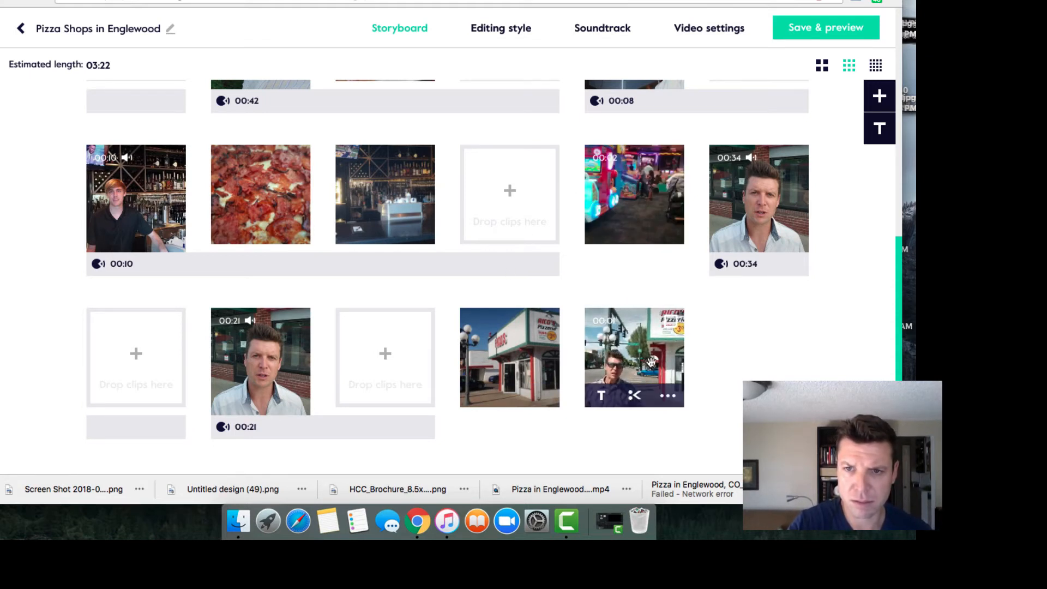
{"action": "left_click", "coordinate": [670, 400]}
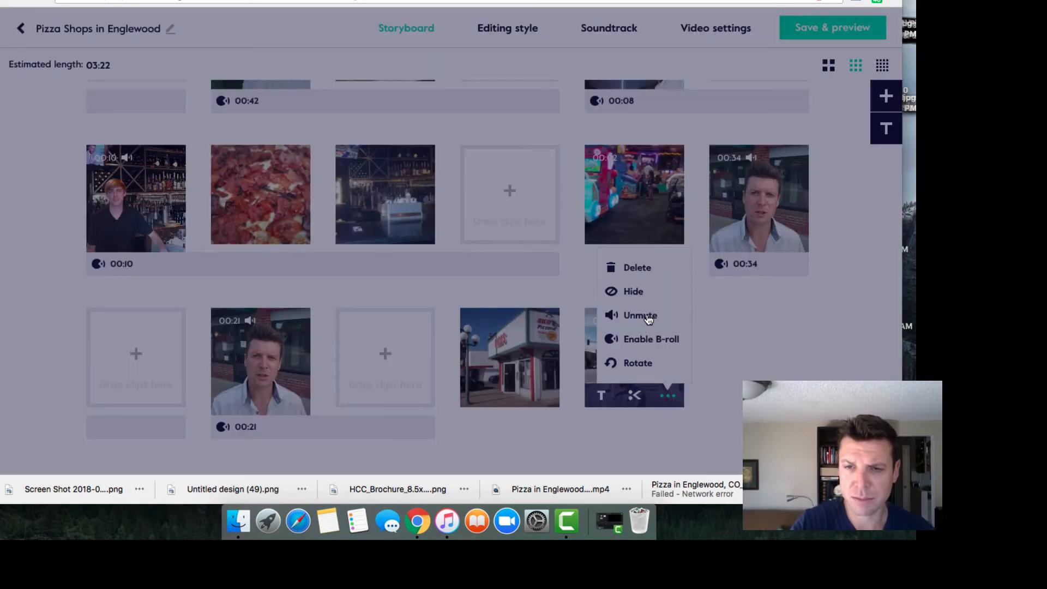
{"action": "left_click", "coordinate": [647, 316]}
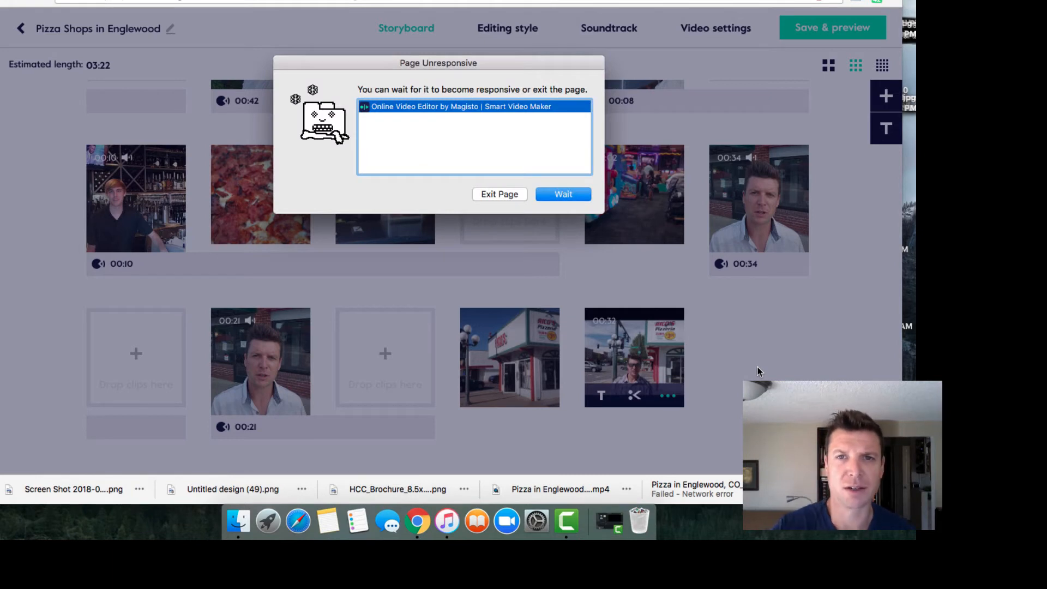
{"action": "left_click", "coordinate": [575, 195]}
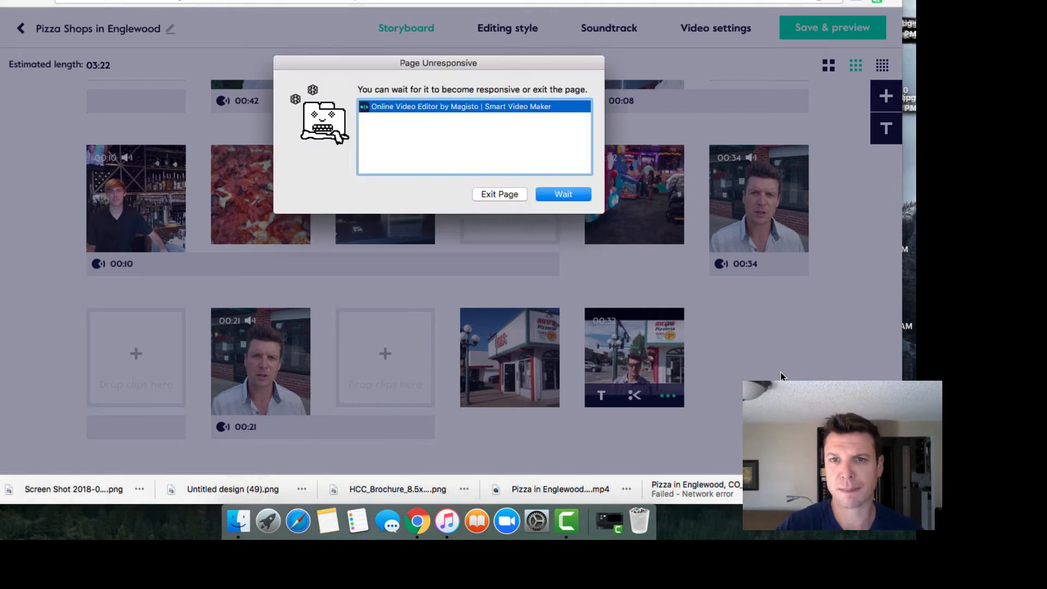
Step: Leave the unresponsive editor page and reload the crashed Magisto tab
{"action": "left_click", "coordinate": [508, 196]}
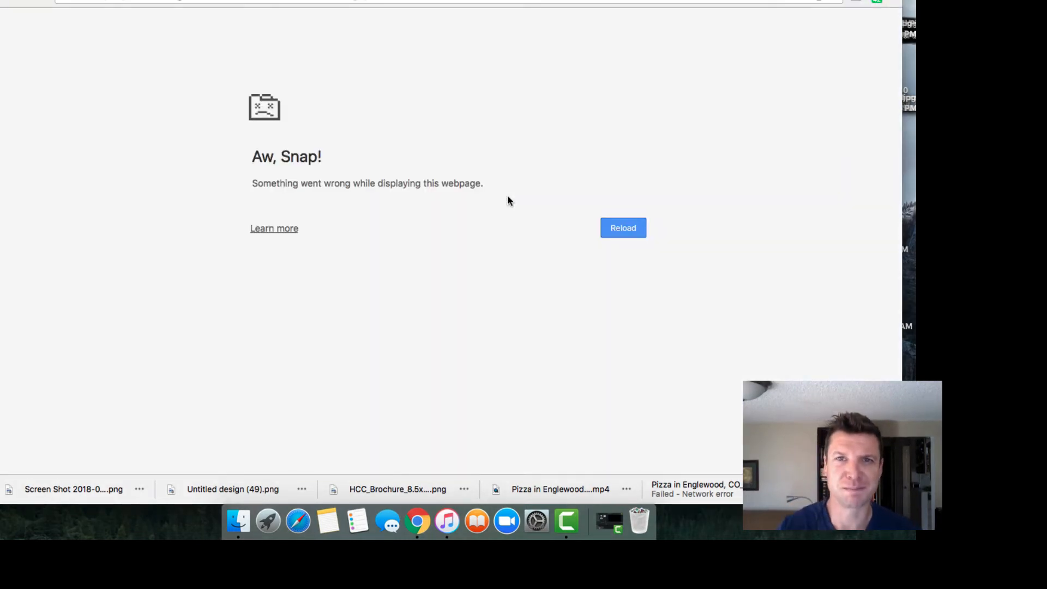
{"action": "left_click", "coordinate": [608, 227]}
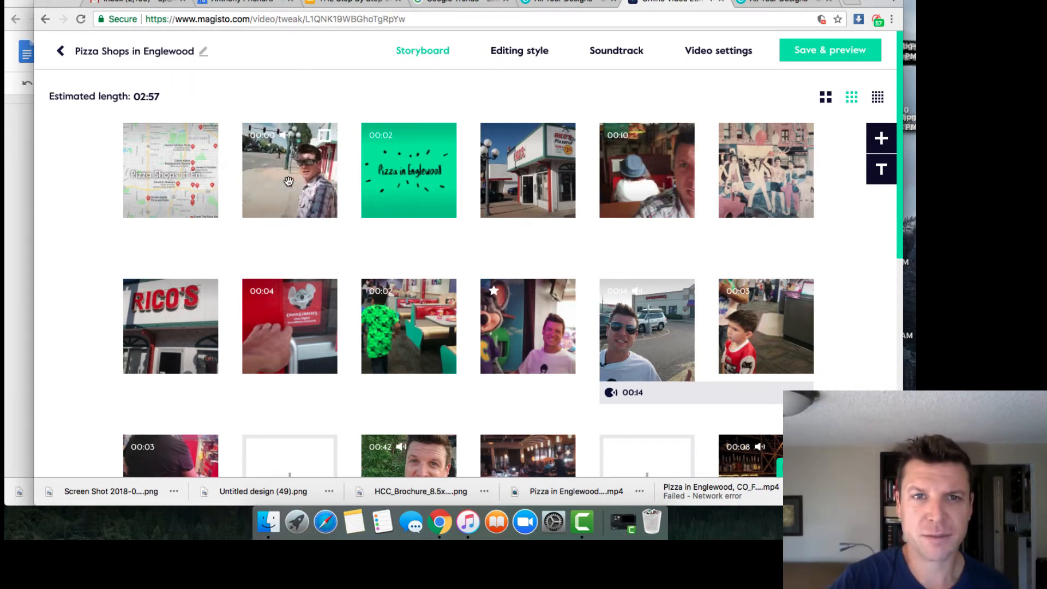
Step: Add the 32-second Rico's Pizzeria clip from My media, opening it for trimming
{"action": "mouse_move", "coordinate": [288, 183]}
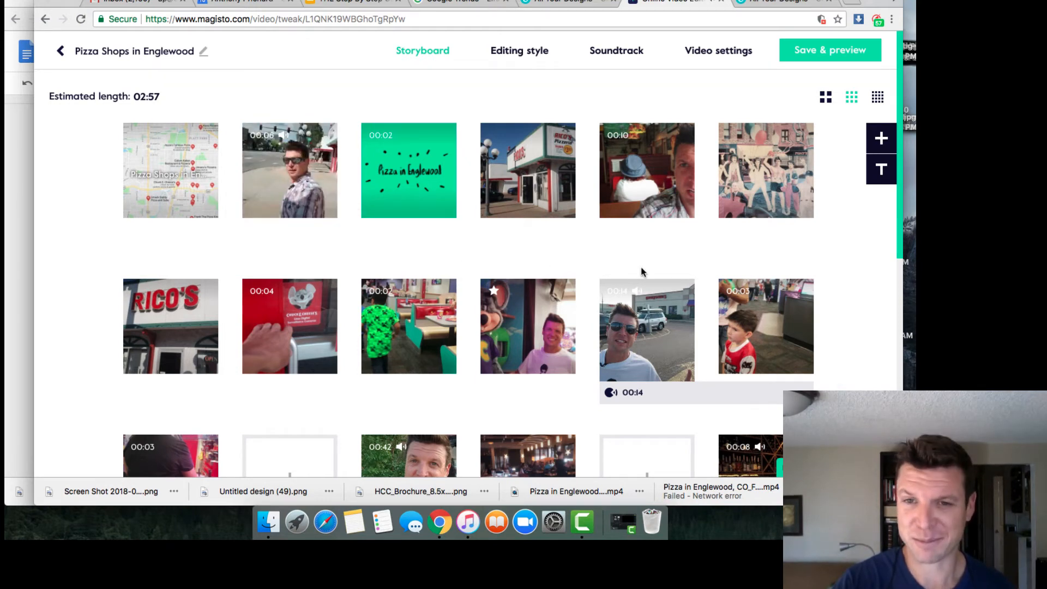
{"action": "left_click", "coordinate": [887, 141]}
{"action": "mouse_move", "coordinate": [715, 277]}
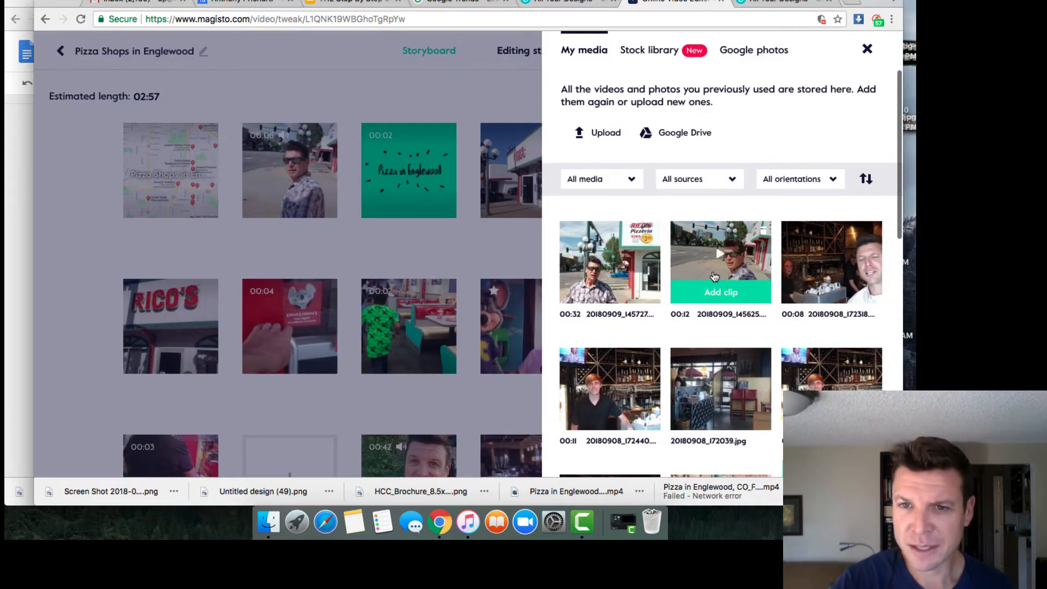
{"action": "mouse_move", "coordinate": [599, 302]}
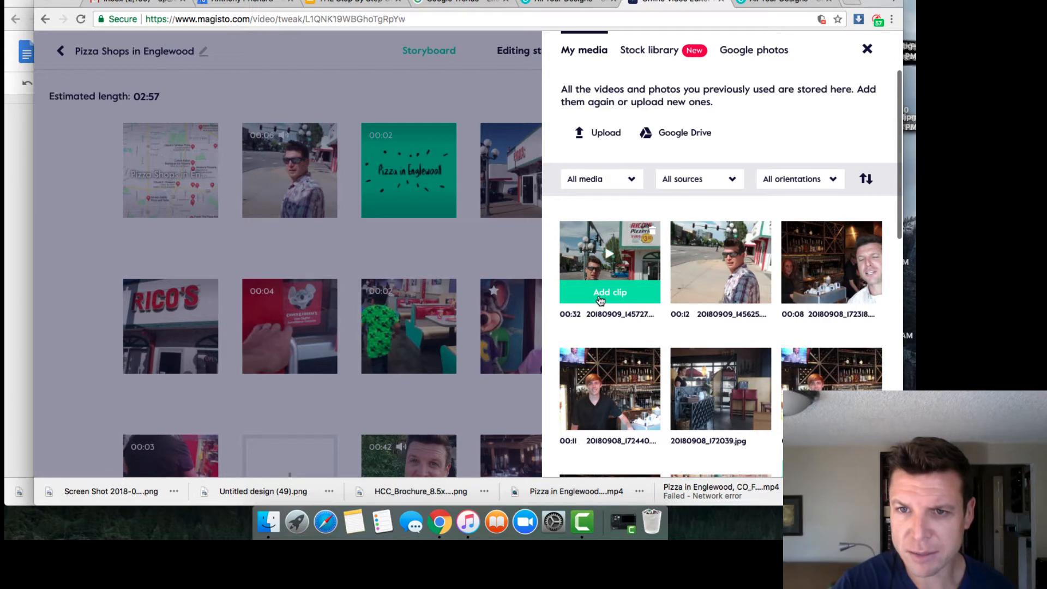
{"action": "left_click", "coordinate": [603, 297]}
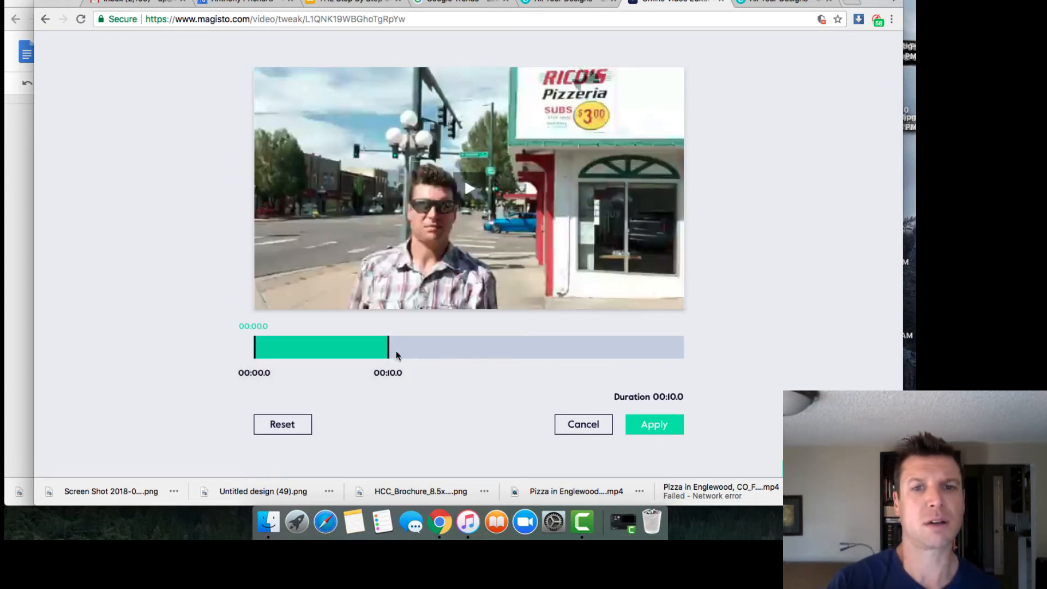
Step: Trim the Rico's Pizzeria clip to 00:00.7–00:31.6 (30.9 seconds) and apply it
{"action": "left_click_drag", "start_coordinate": [390, 352], "coordinate": [678, 349]}
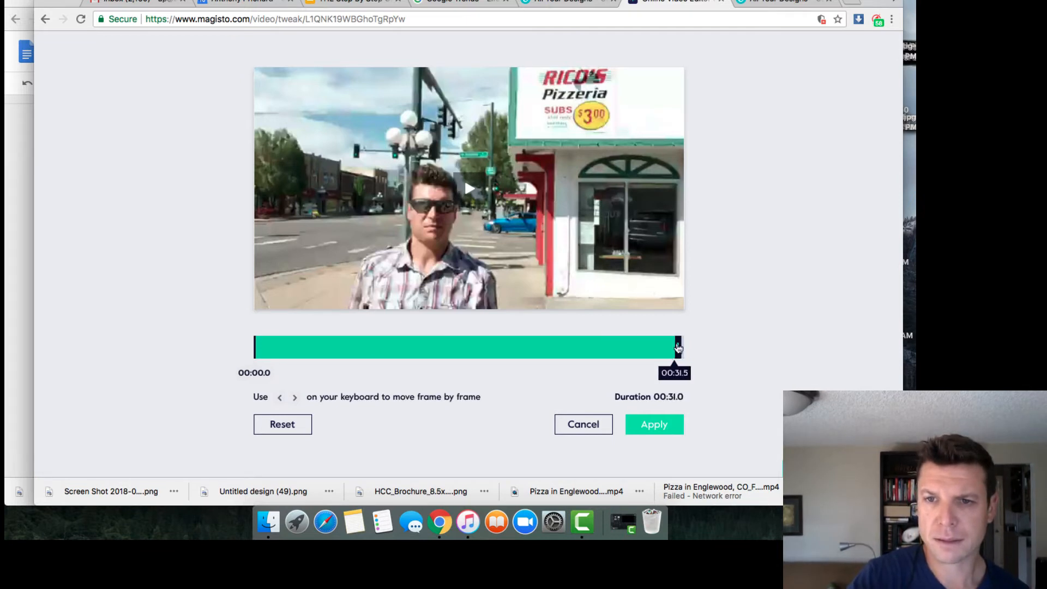
{"action": "left_click", "coordinate": [256, 356]}
{"action": "left_click_drag", "start_coordinate": [261, 354], "coordinate": [265, 350]}
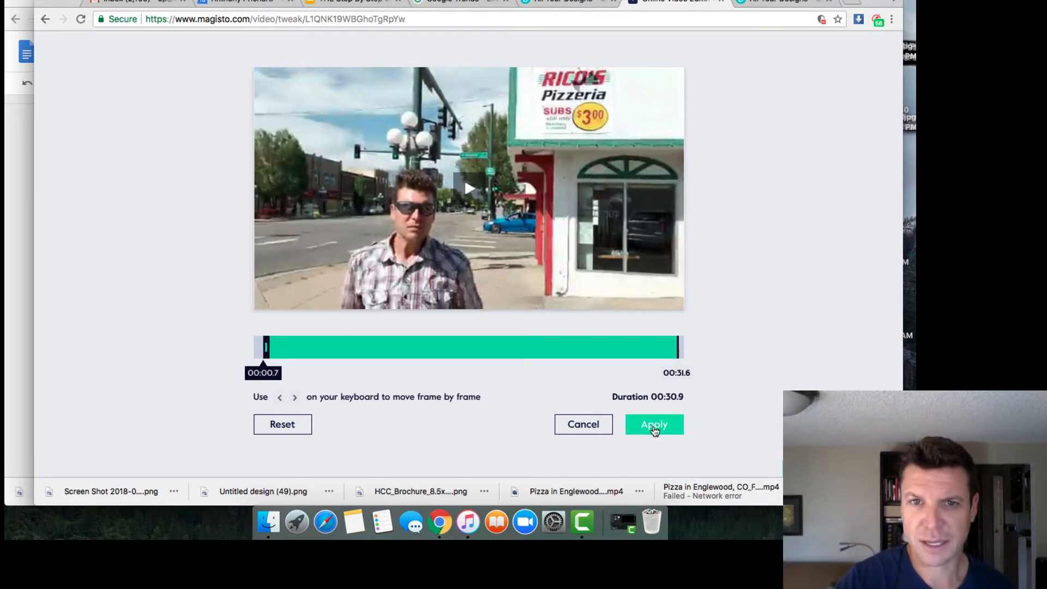
{"action": "left_click", "coordinate": [655, 429]}
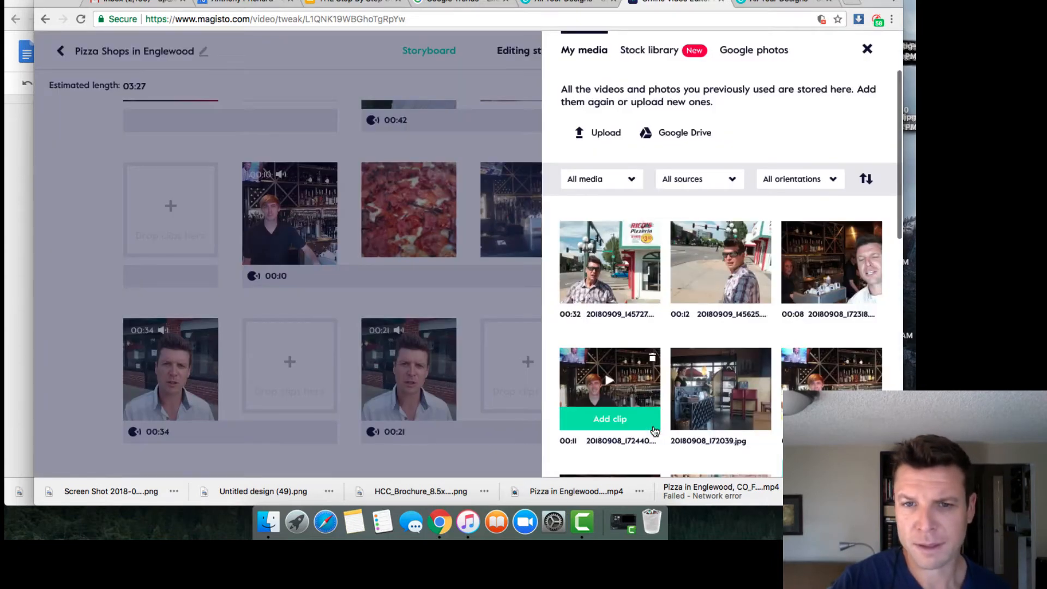
Step: Move the man-outside-Rico's clip into the top row right after the Pizza in Englewood title card
{"action": "left_click", "coordinate": [502, 453]}
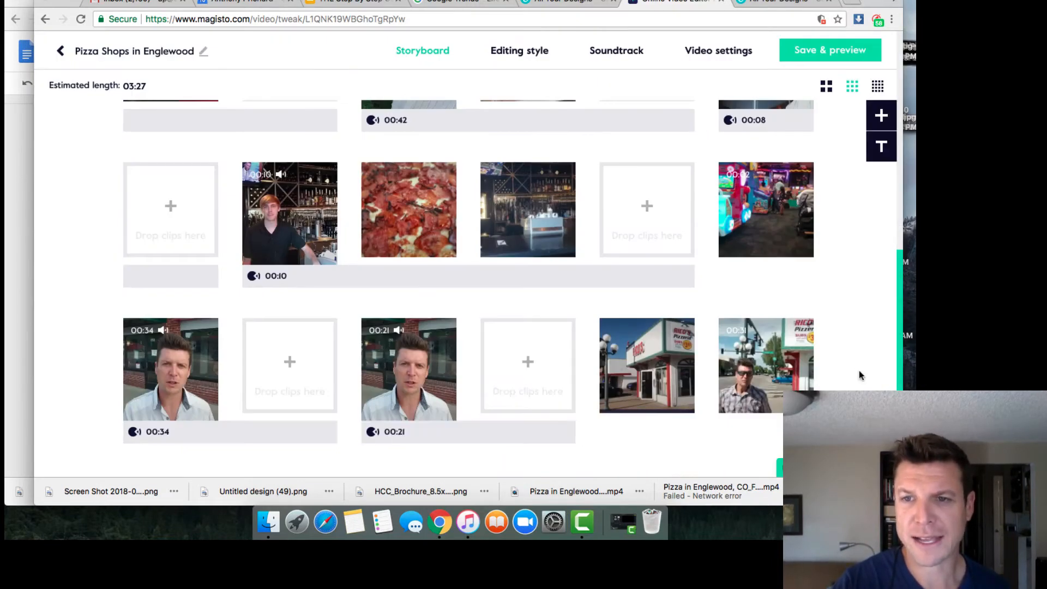
{"action": "mouse_move", "coordinate": [748, 351]}
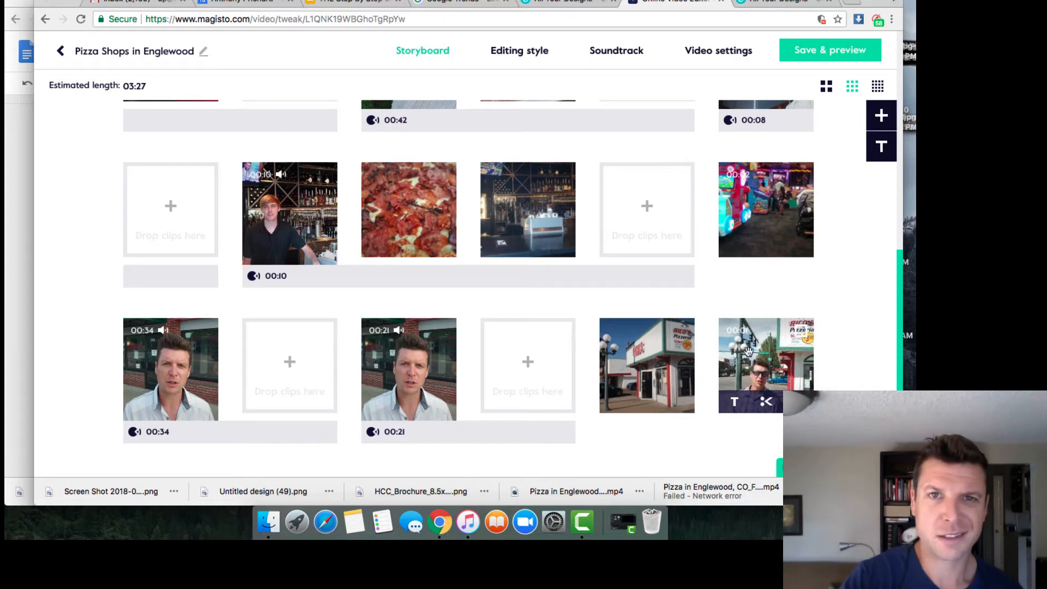
{"action": "left_click_drag", "start_coordinate": [748, 350], "coordinate": [693, 215]}
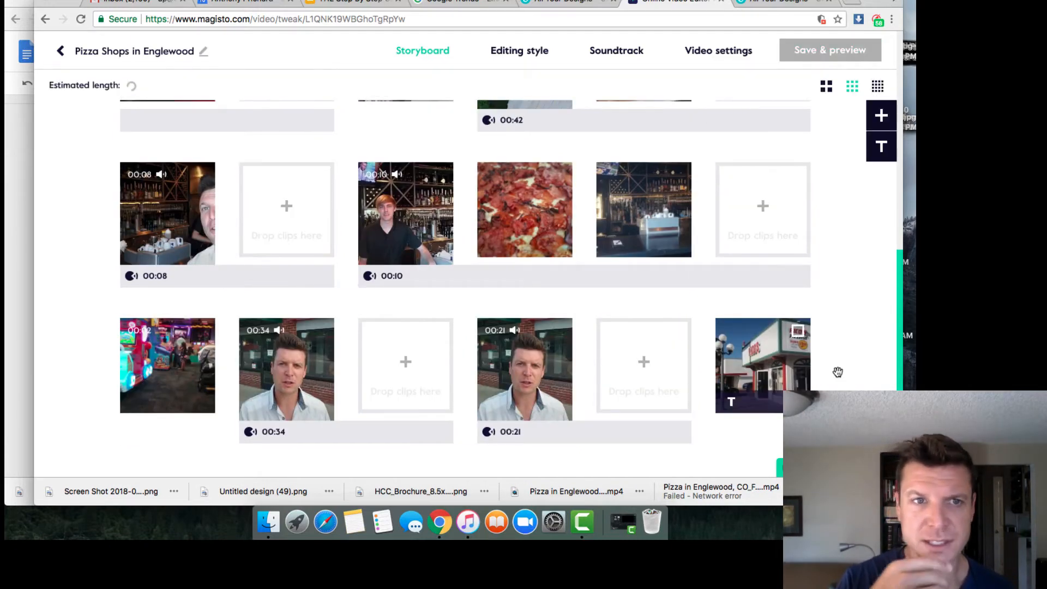
{"action": "scroll", "coordinate": [832, 333], "scroll_direction": "up", "scroll_amount": 3}
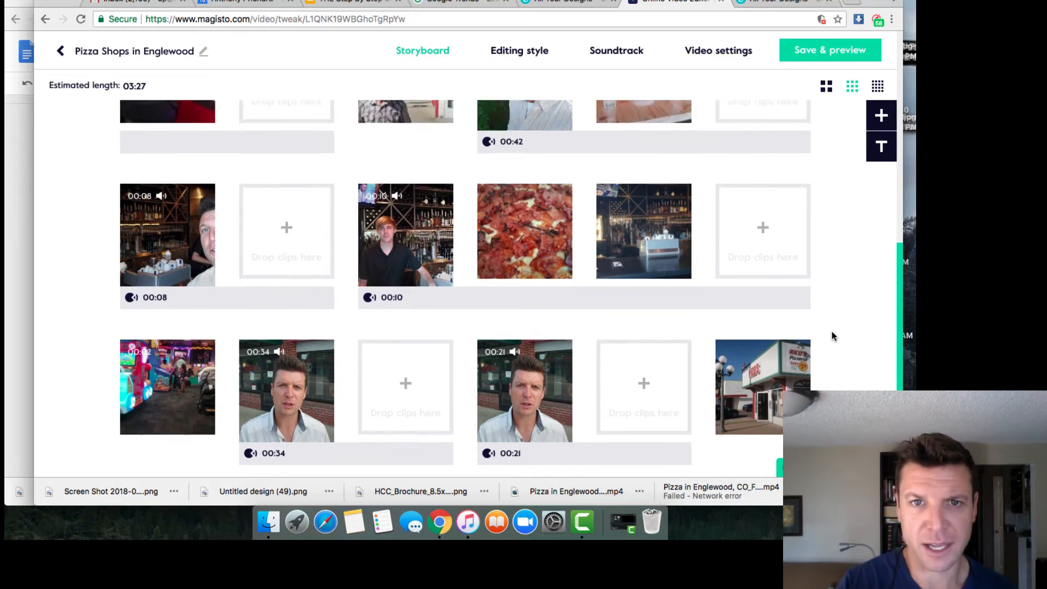
{"action": "scroll", "coordinate": [832, 332], "scroll_direction": "up", "scroll_amount": 3}
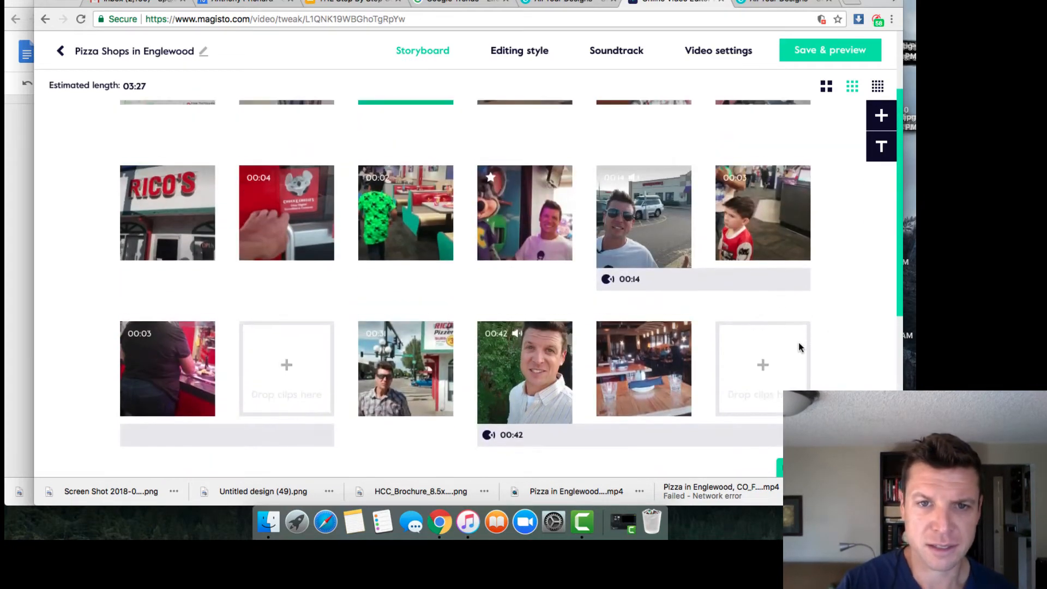
{"action": "left_click_drag", "start_coordinate": [427, 368], "coordinate": [351, 109]}
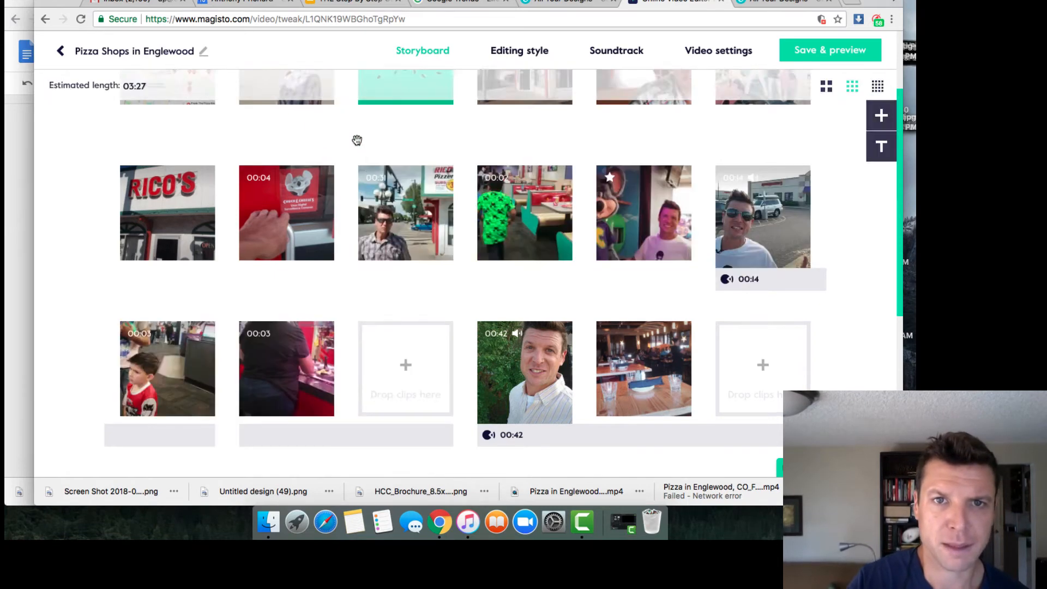
{"action": "scroll", "coordinate": [370, 172], "scroll_direction": "up", "scroll_amount": 2}
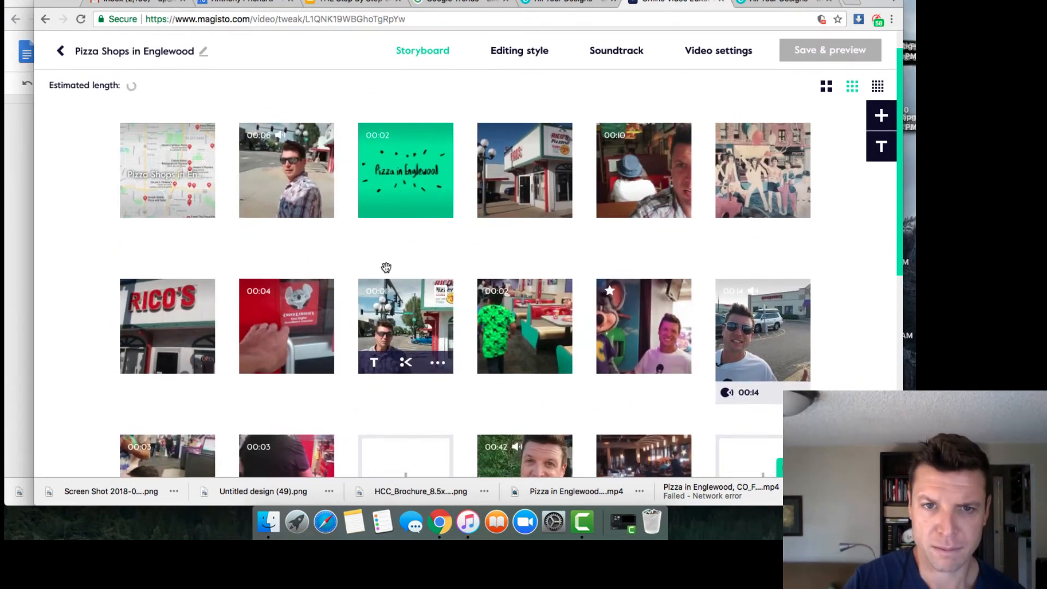
{"action": "left_click_drag", "start_coordinate": [402, 328], "coordinate": [474, 162]}
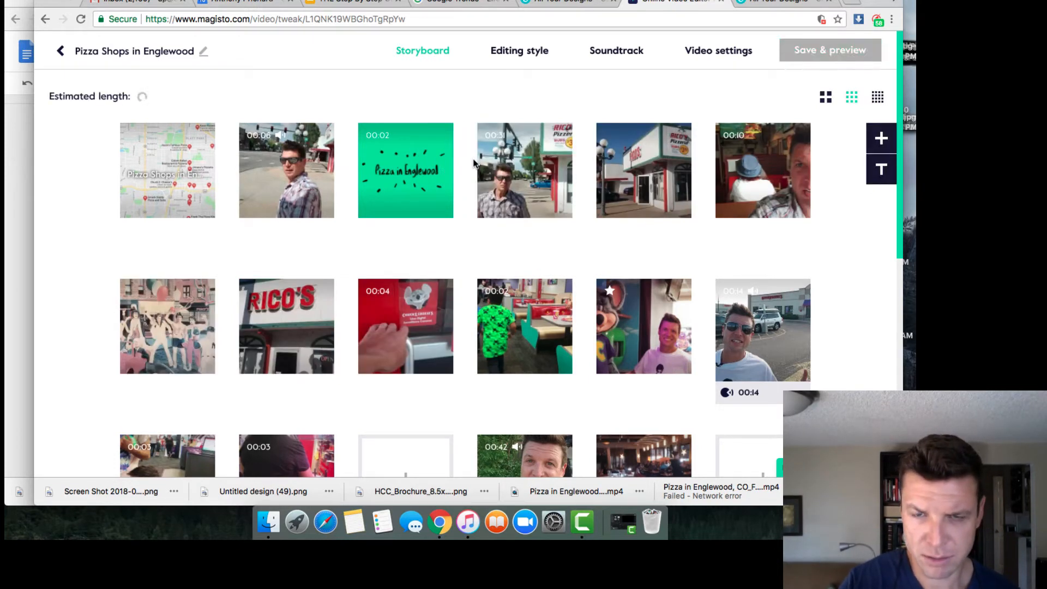
Step: Turn the man-outside-Rico's clip into B-roll
{"action": "mouse_move", "coordinate": [557, 210]}
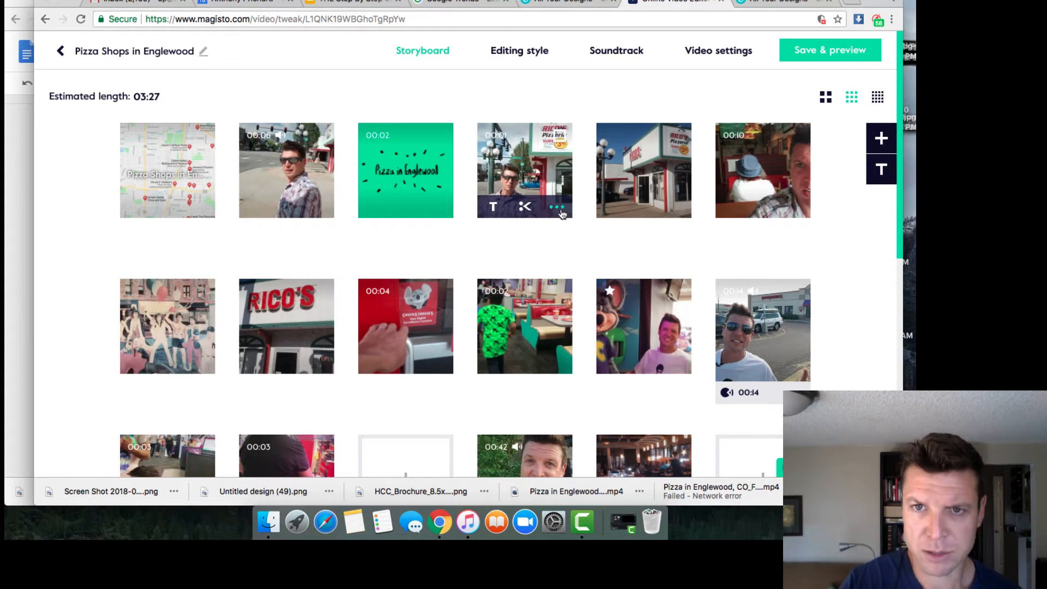
{"action": "left_click", "coordinate": [557, 209]}
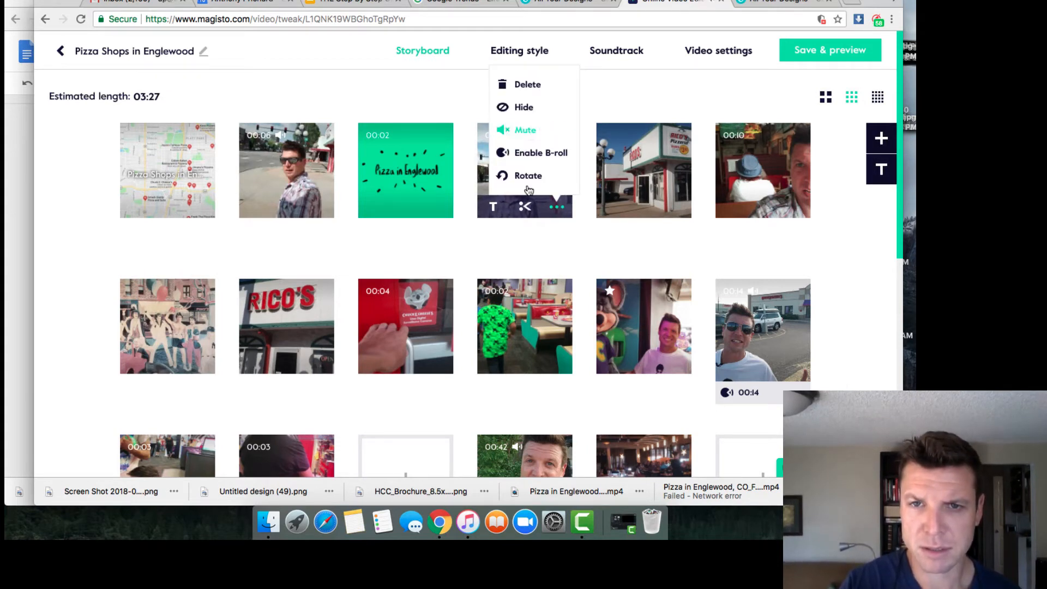
{"action": "left_click", "coordinate": [543, 233]}
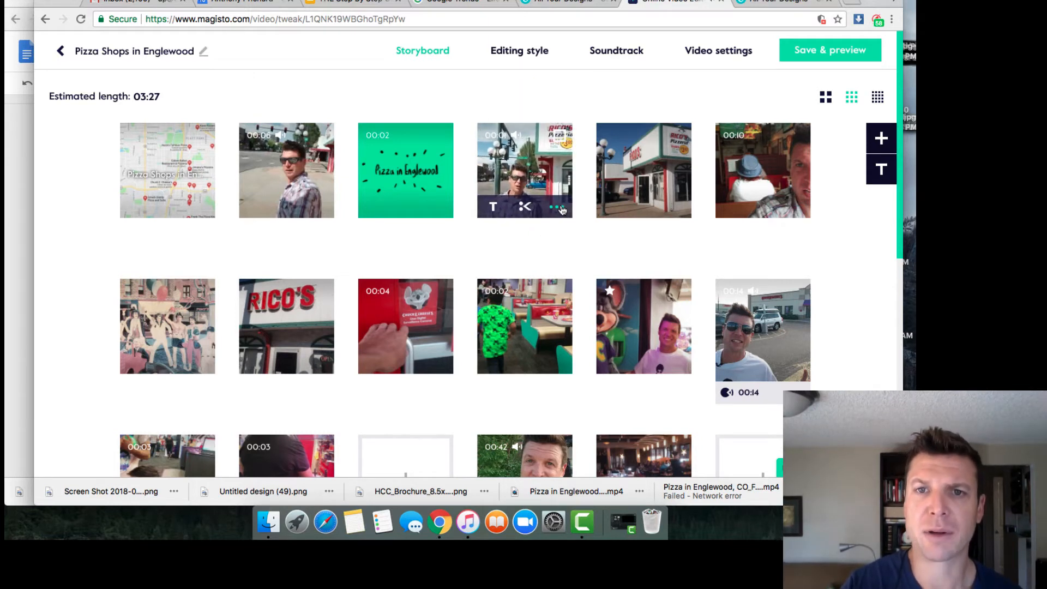
{"action": "left_click", "coordinate": [560, 208]}
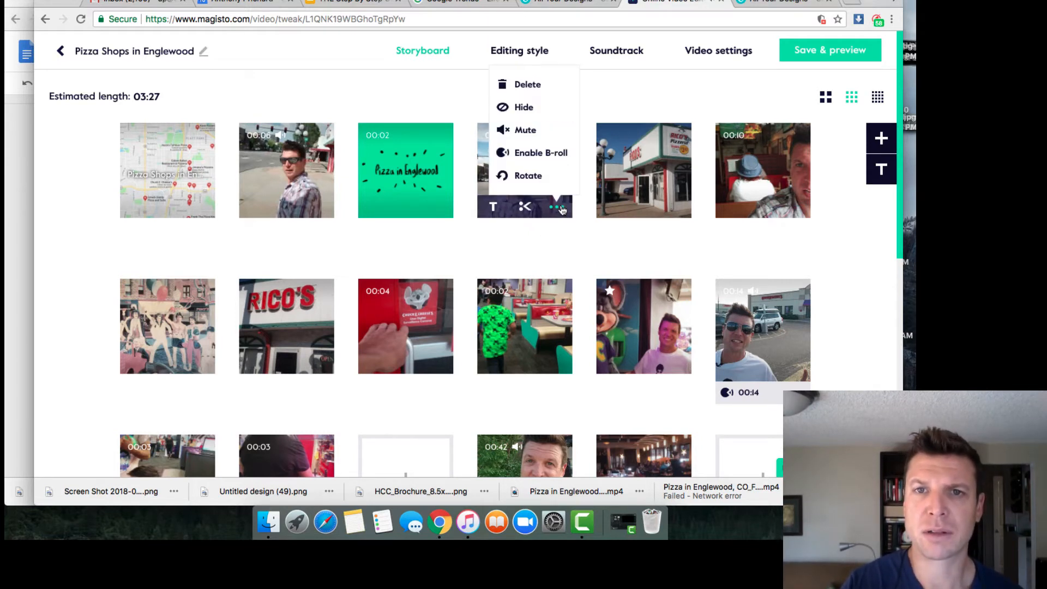
{"action": "left_click", "coordinate": [540, 152]}
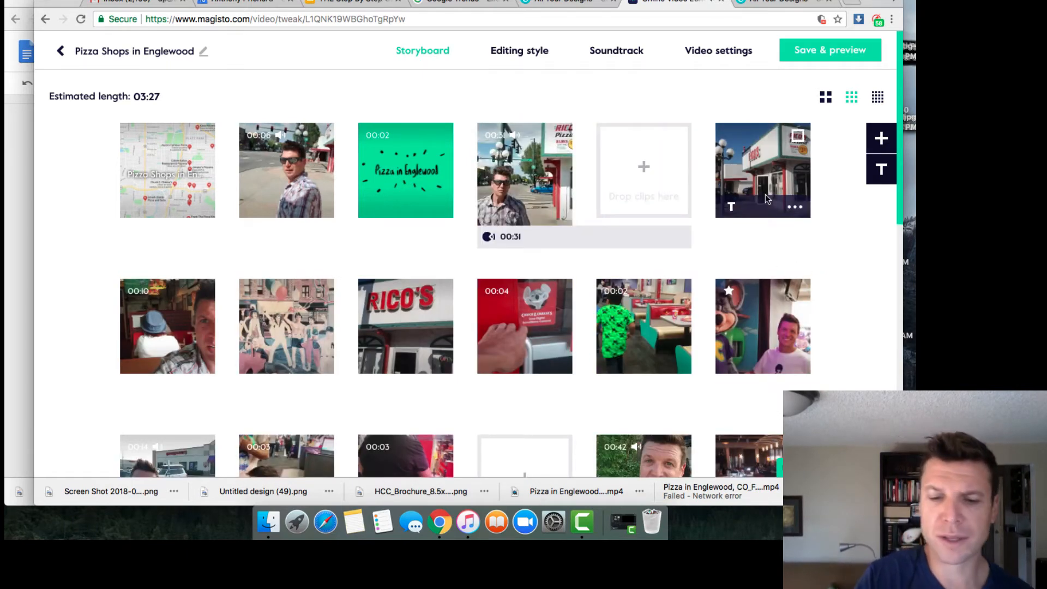
Step: Fill the top-row empty slots with the Rico's exterior and hat clips; move the mural clip to start the second row
{"action": "left_click_drag", "start_coordinate": [765, 192], "coordinate": [640, 175]}
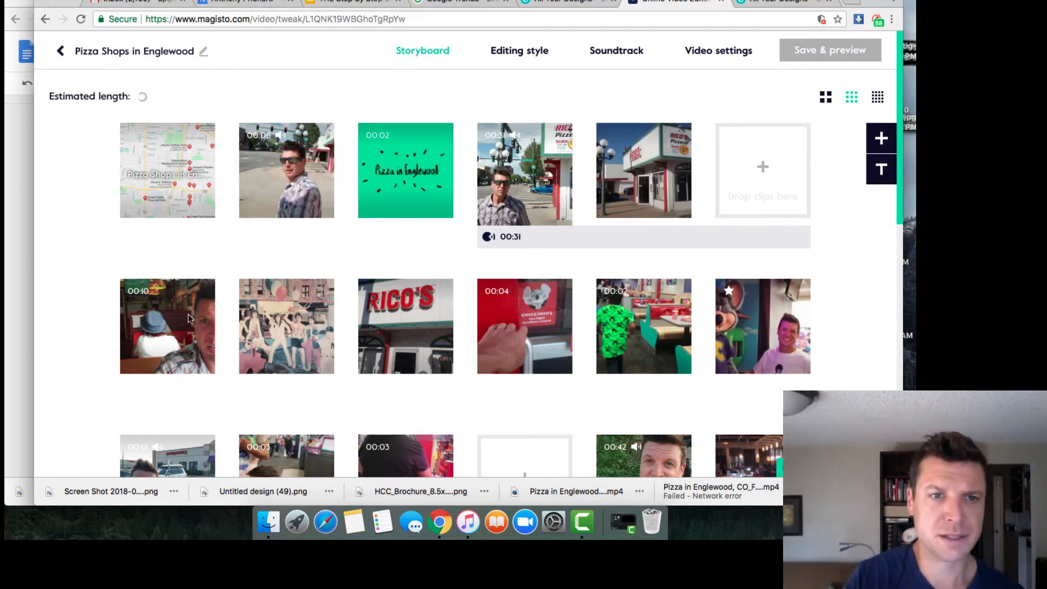
{"action": "mouse_move", "coordinate": [179, 318]}
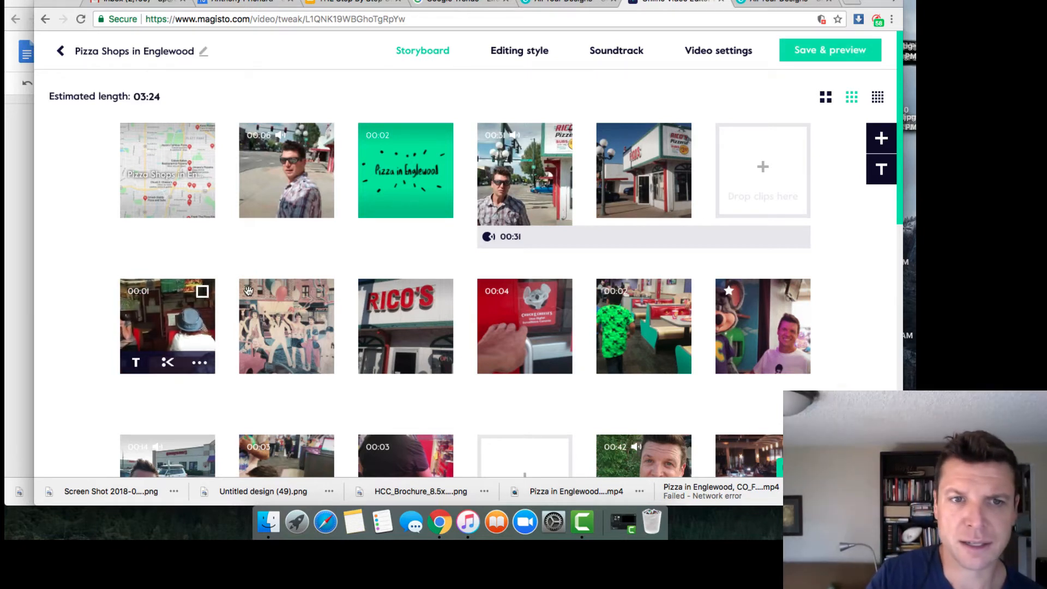
{"action": "left_click_drag", "start_coordinate": [179, 319], "coordinate": [750, 160]}
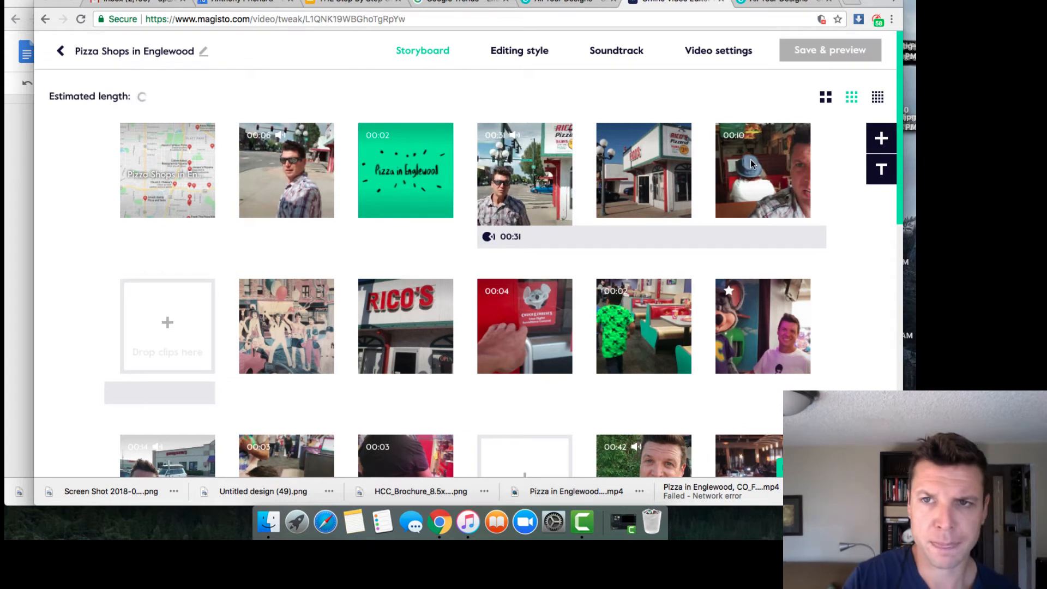
{"action": "mouse_move", "coordinate": [291, 336]}
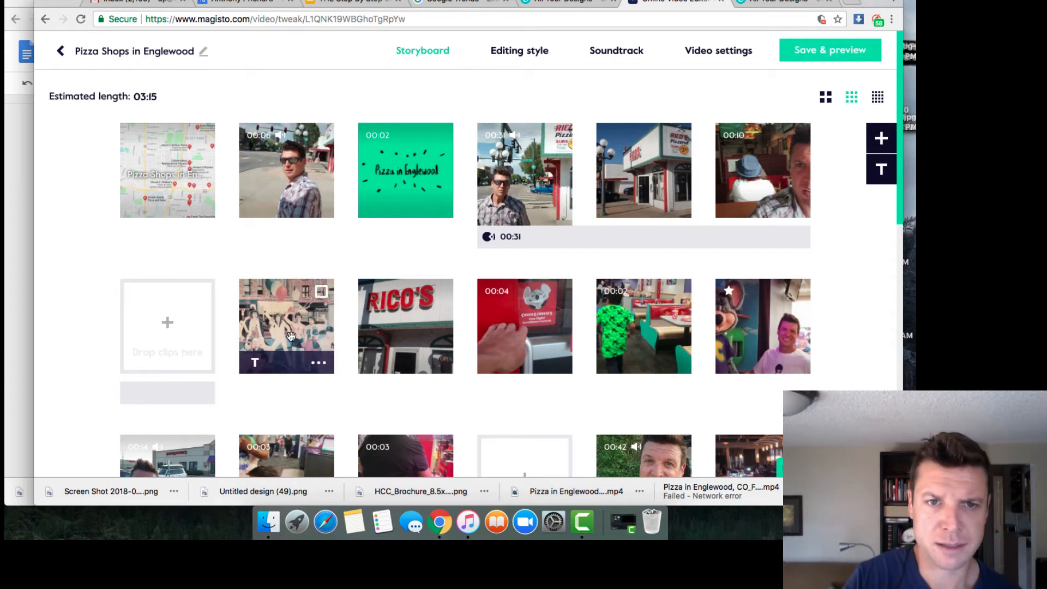
{"action": "left_click_drag", "start_coordinate": [291, 335], "coordinate": [152, 336]}
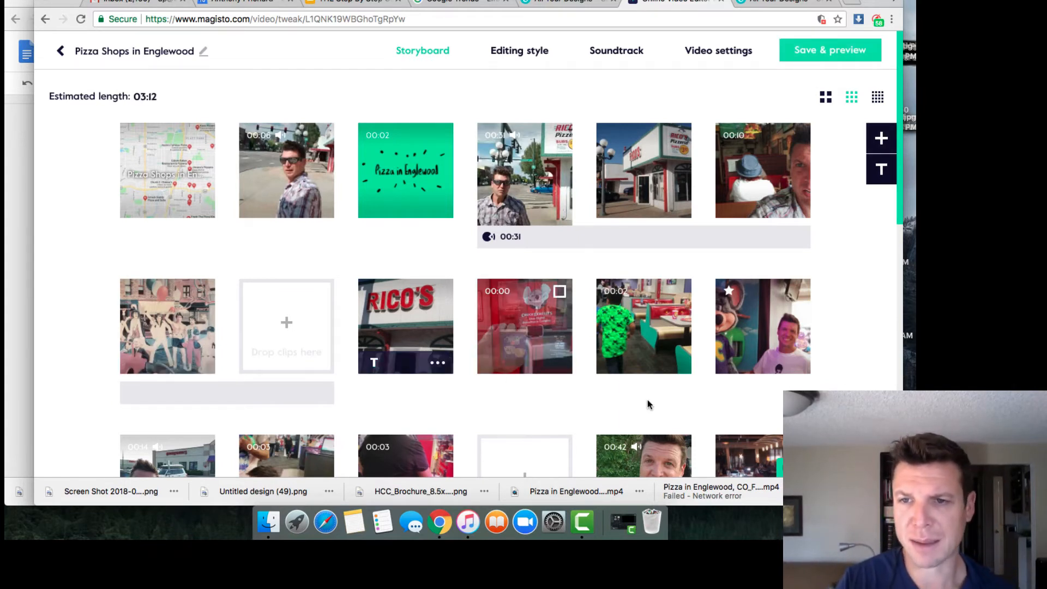
Step: Place the 00:42 talking clip after RICO'S, then bring the 00:08 bar, 00:10, pizza and bar clips into the middle row
{"action": "scroll", "coordinate": [846, 371], "scroll_direction": "down", "scroll_amount": 3}
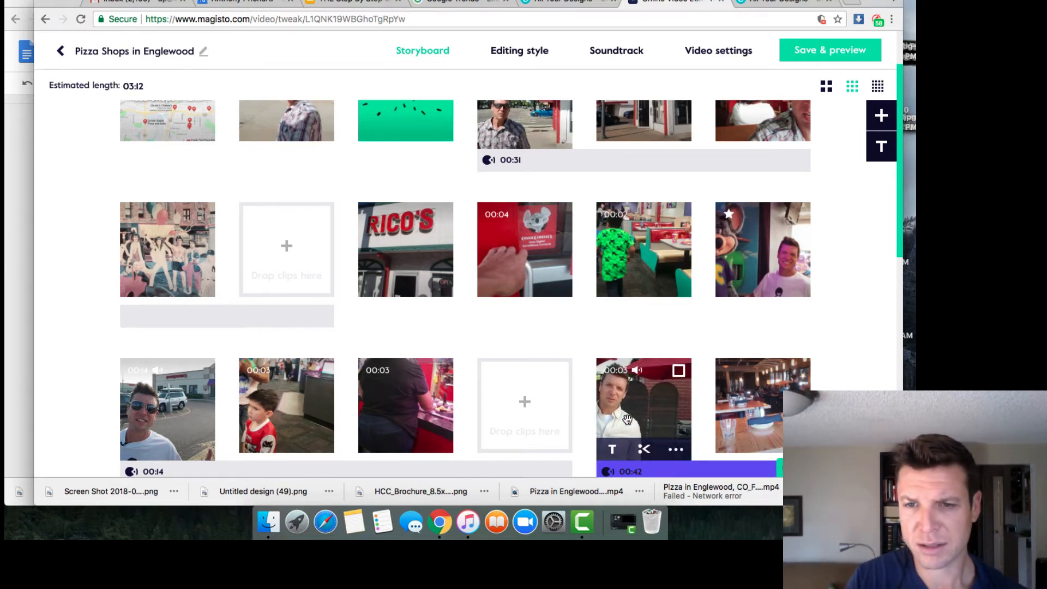
{"action": "left_click_drag", "start_coordinate": [592, 386], "coordinate": [456, 241]}
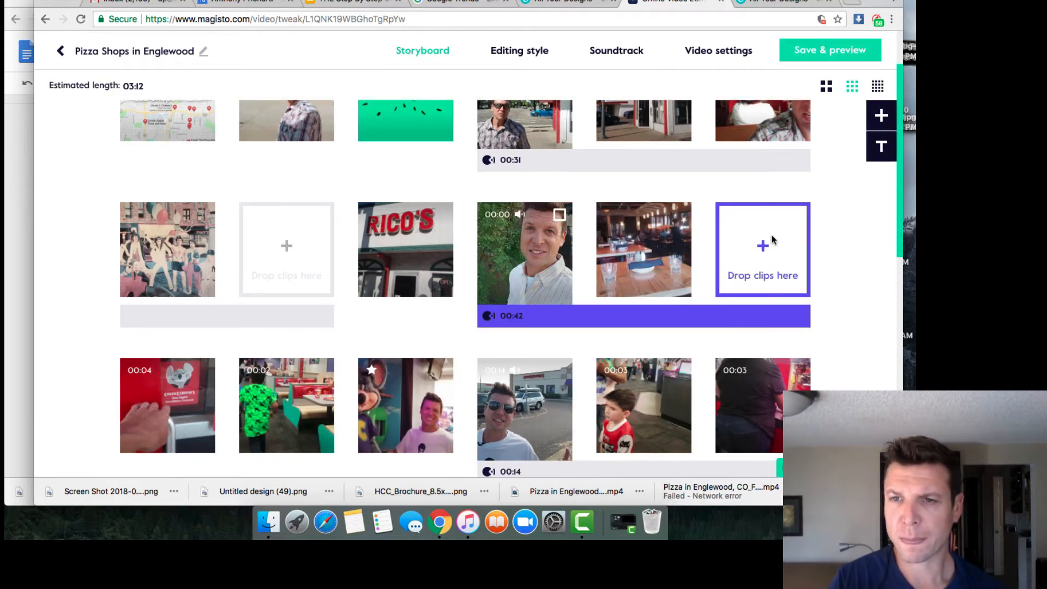
{"action": "scroll", "coordinate": [848, 355], "scroll_direction": "down", "scroll_amount": 1}
{"action": "scroll", "coordinate": [849, 355], "scroll_direction": "down", "scroll_amount": 5}
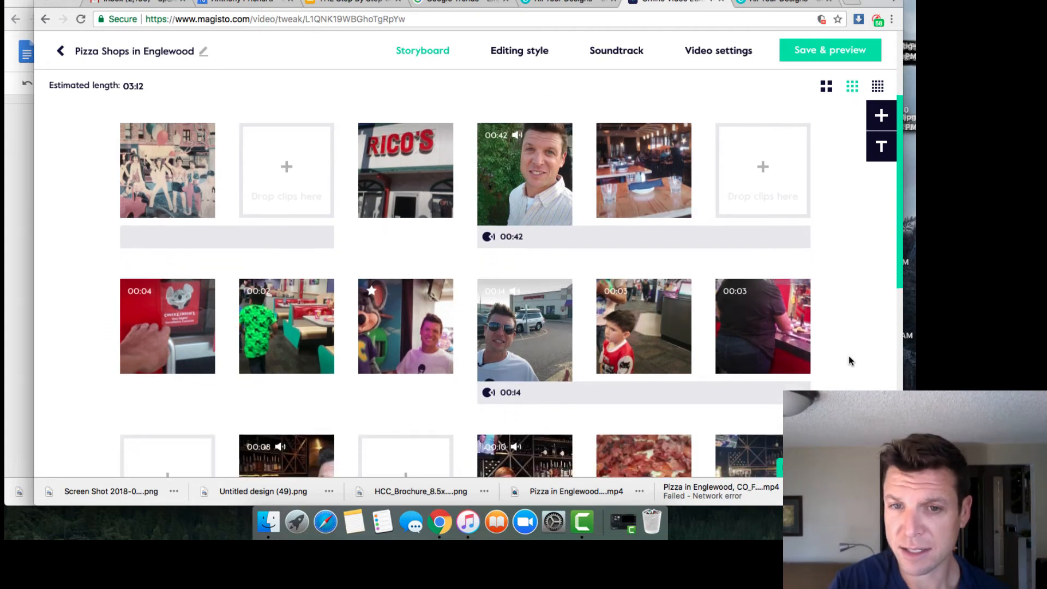
{"action": "scroll", "coordinate": [849, 355], "scroll_direction": "down", "scroll_amount": 4}
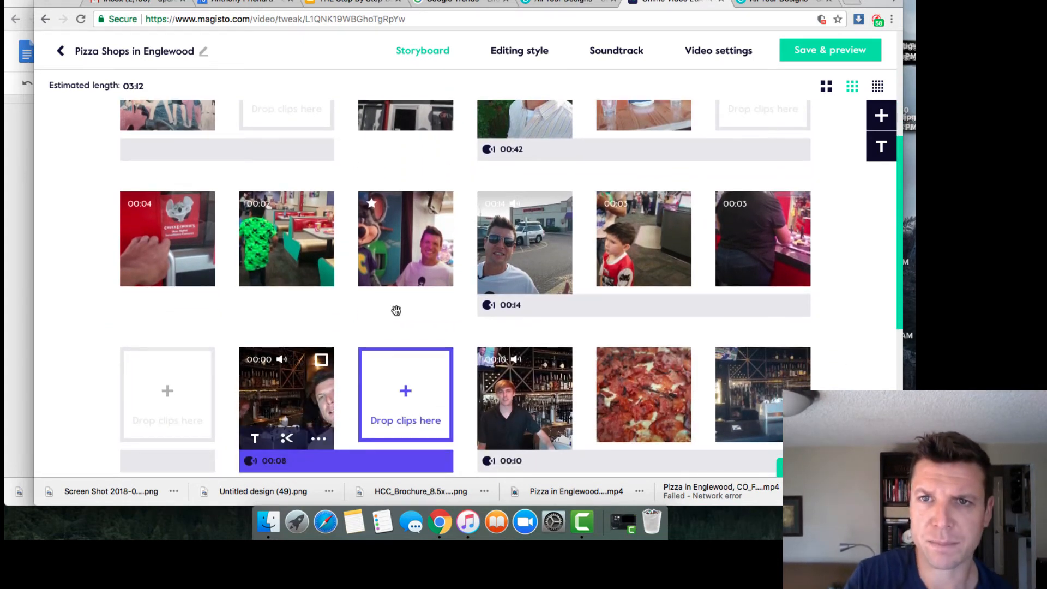
{"action": "left_click_drag", "start_coordinate": [314, 415], "coordinate": [88, 223]}
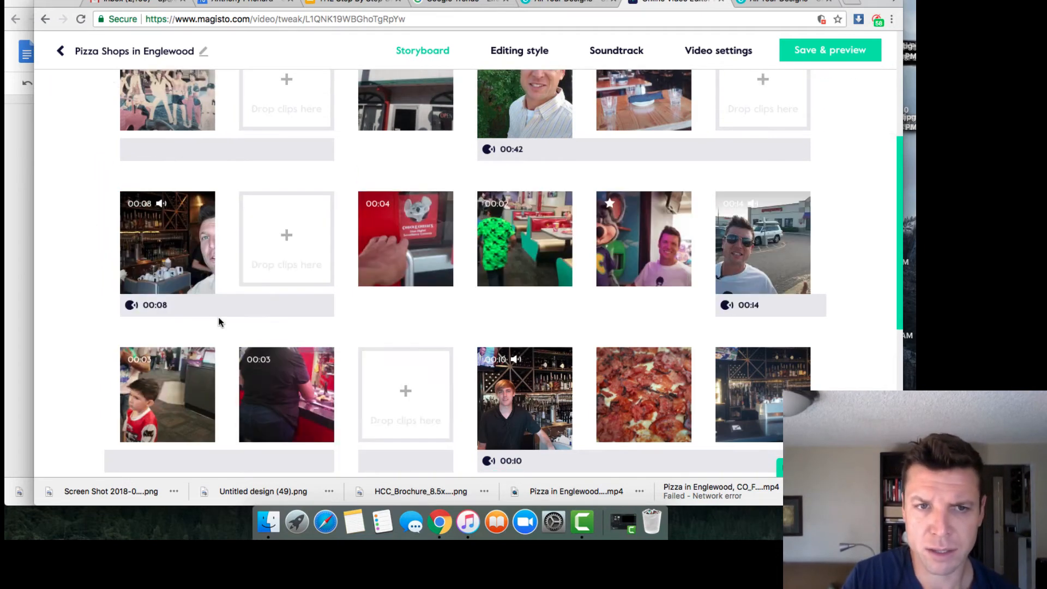
{"action": "left_click_drag", "start_coordinate": [538, 407], "coordinate": [280, 235]}
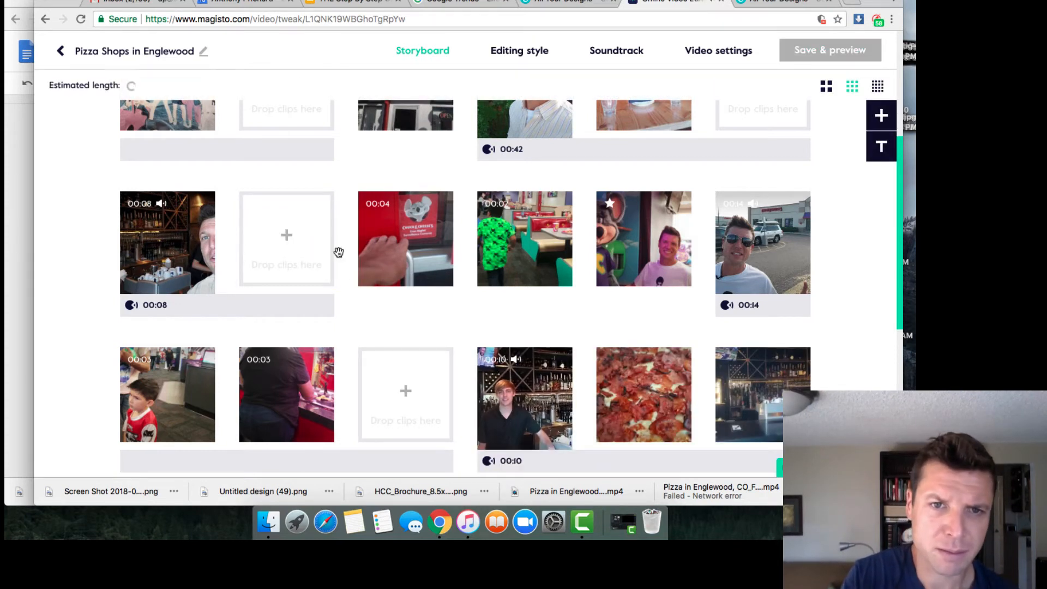
{"action": "left_click_drag", "start_coordinate": [339, 247], "coordinate": [441, 204]}
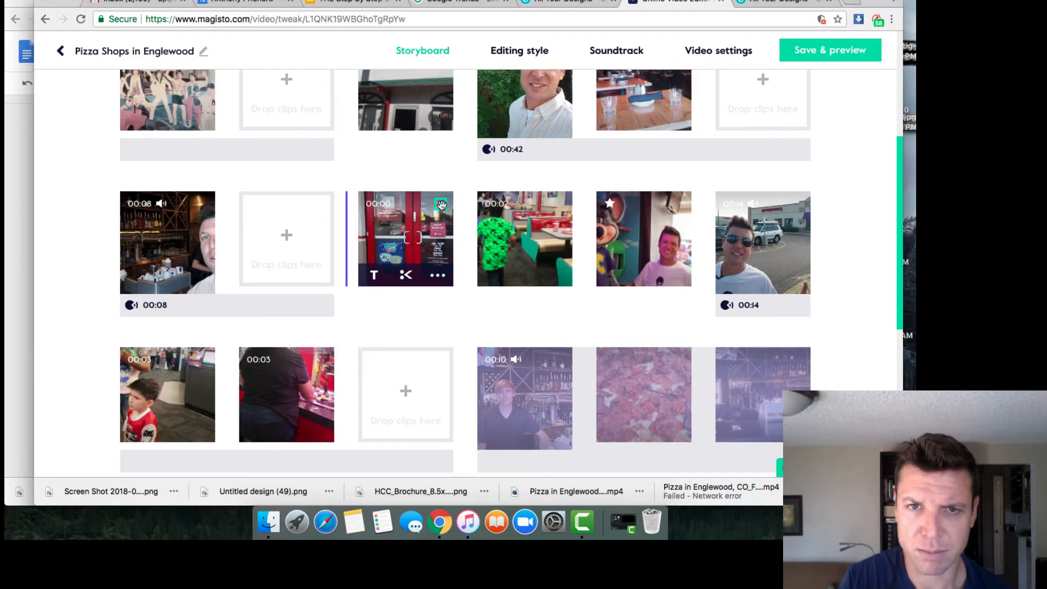
Step: Move the bar shot to the end of the Rico's row and the restaurant-tables shot right after Rico's
{"action": "left_click_drag", "start_coordinate": [440, 205], "coordinate": [442, 206]}
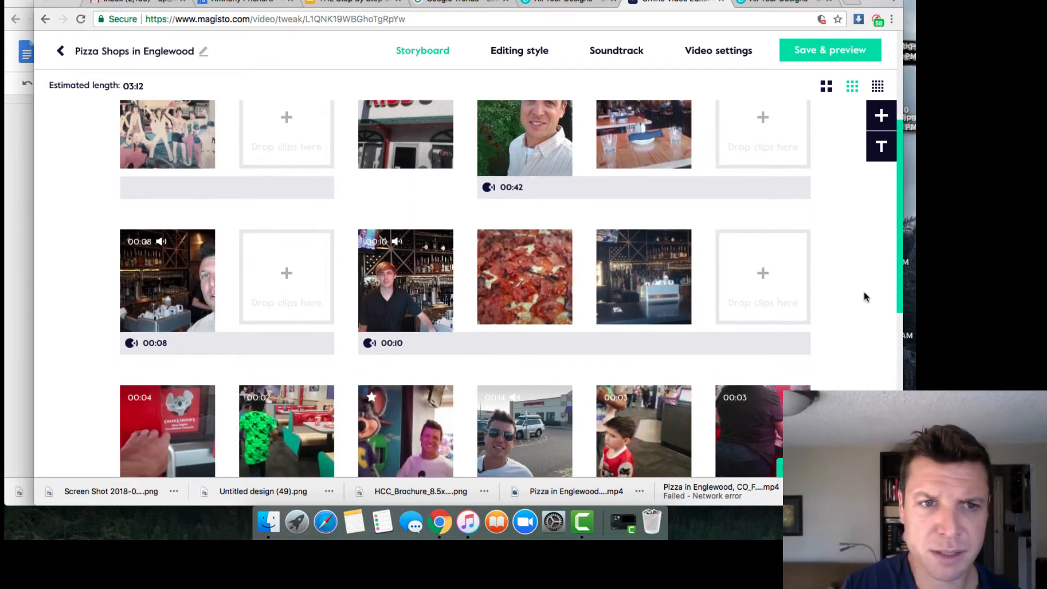
{"action": "scroll", "coordinate": [864, 292], "scroll_direction": "down", "scroll_amount": 3}
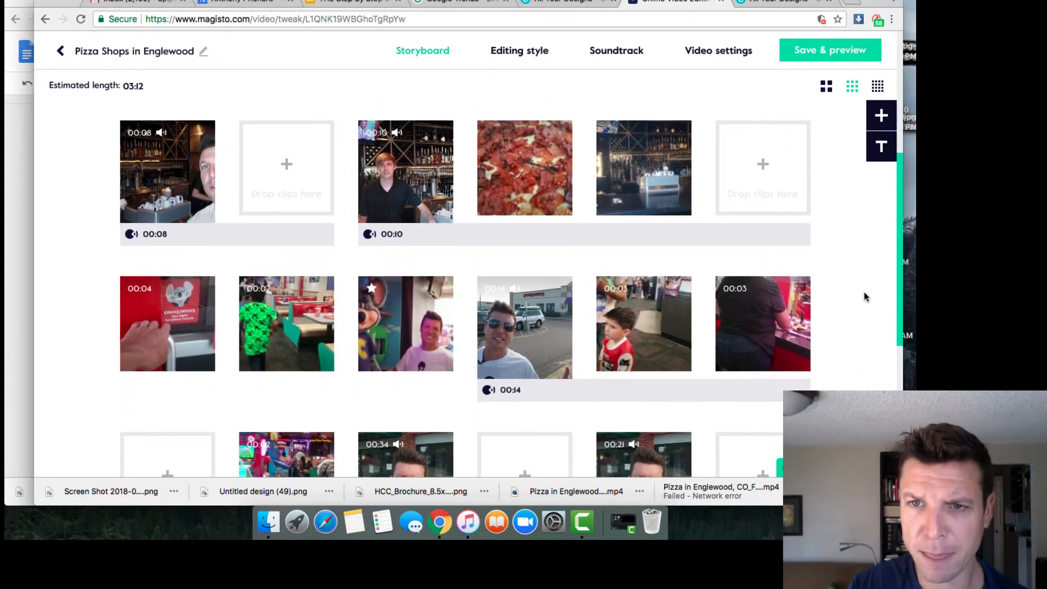
{"action": "scroll", "coordinate": [847, 291], "scroll_direction": "up", "scroll_amount": 5}
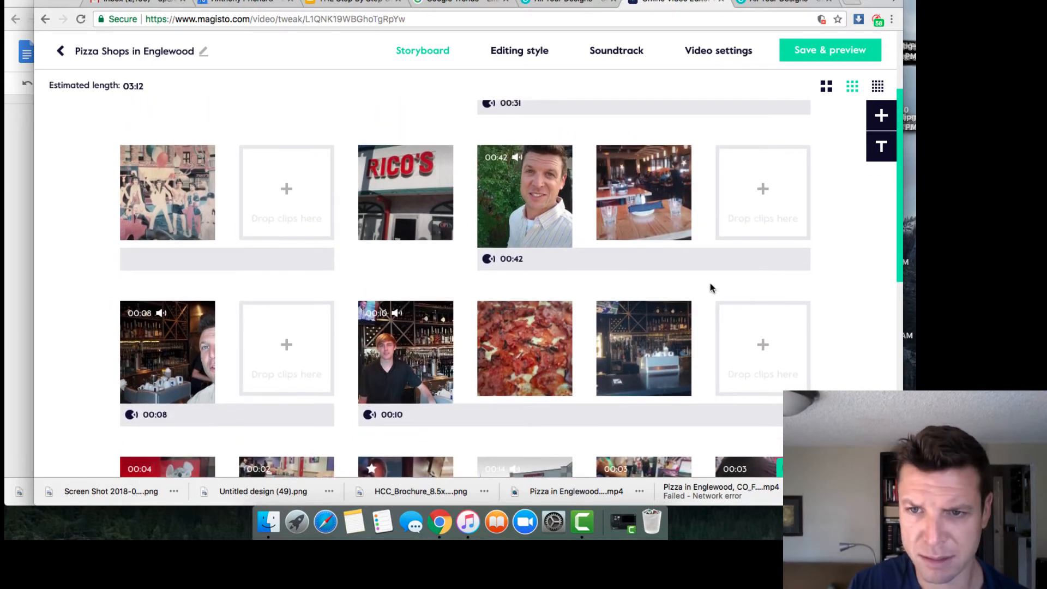
{"action": "left_click_drag", "start_coordinate": [661, 305], "coordinate": [730, 187]}
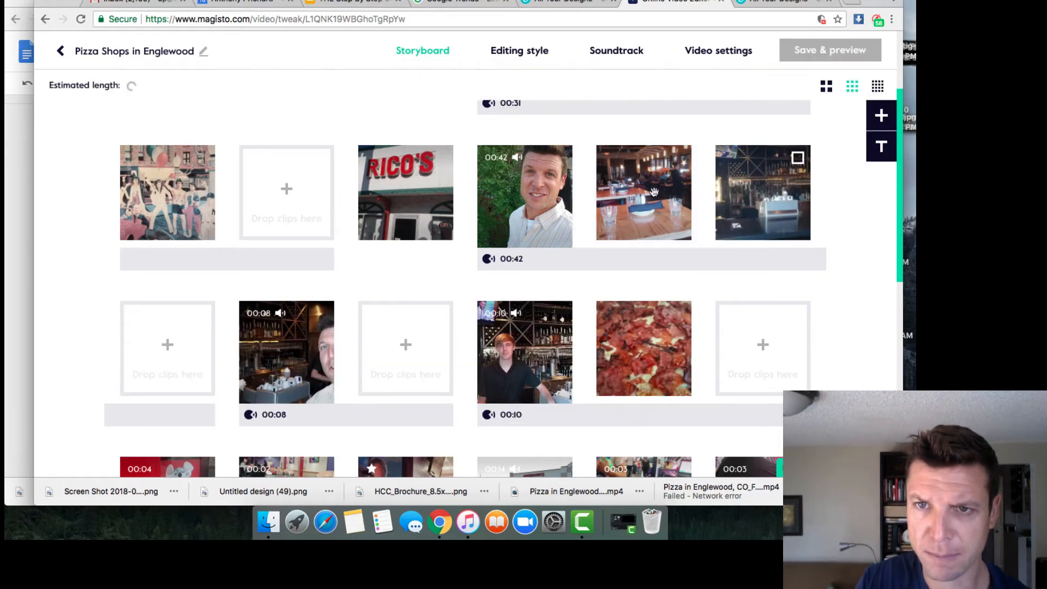
{"action": "left_click_drag", "start_coordinate": [654, 191], "coordinate": [820, 184]}
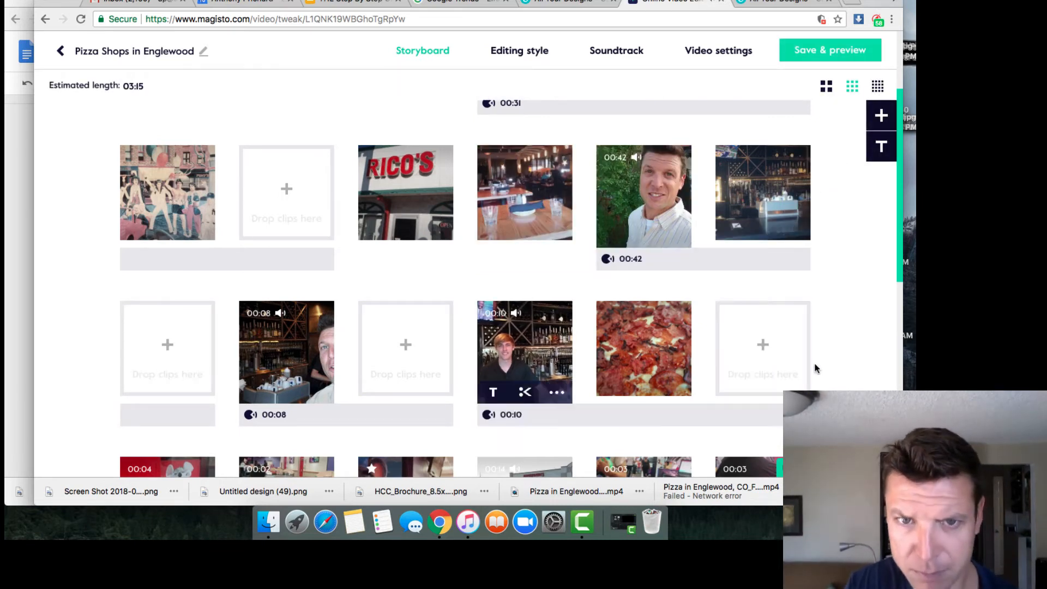
{"action": "scroll", "coordinate": [813, 366], "scroll_direction": "down", "scroll_amount": 2}
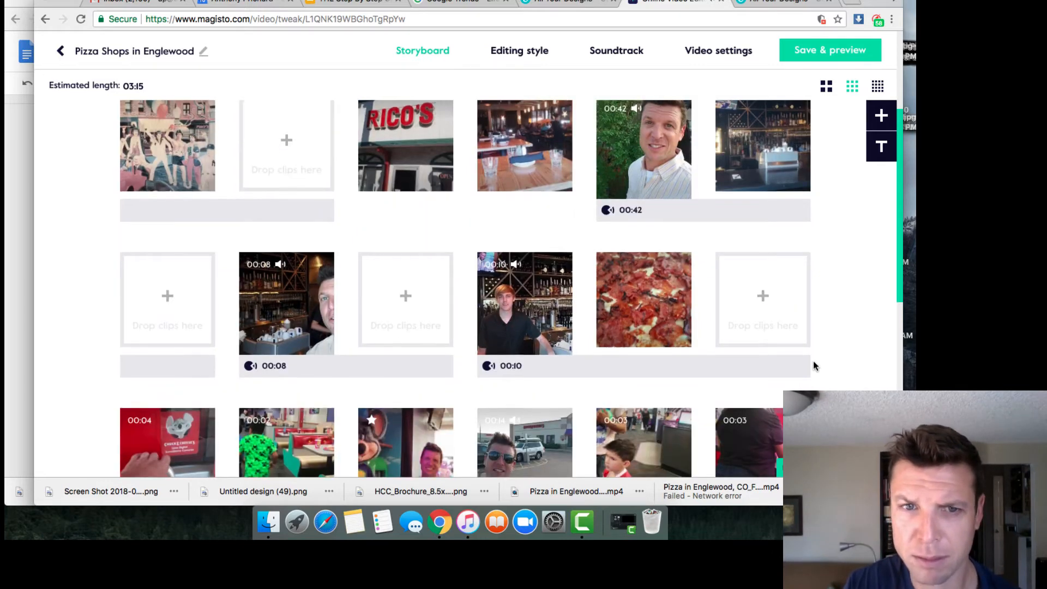
{"action": "scroll", "coordinate": [813, 366], "scroll_direction": "down", "scroll_amount": 5}
{"action": "scroll", "coordinate": [813, 361], "scroll_direction": "down", "scroll_amount": 5}
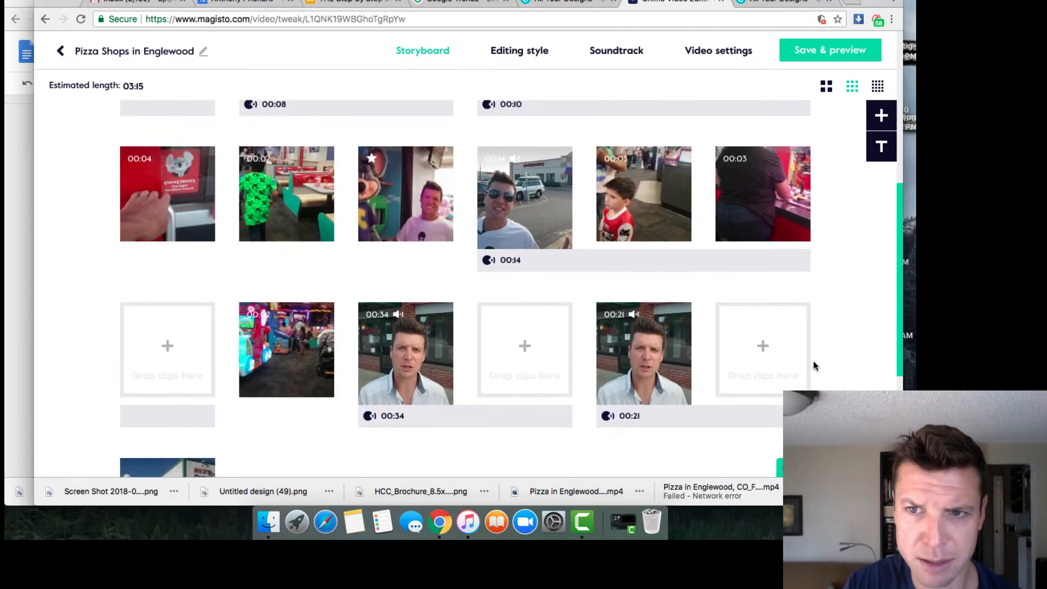
{"action": "scroll", "coordinate": [813, 361], "scroll_direction": "up", "scroll_amount": 10}
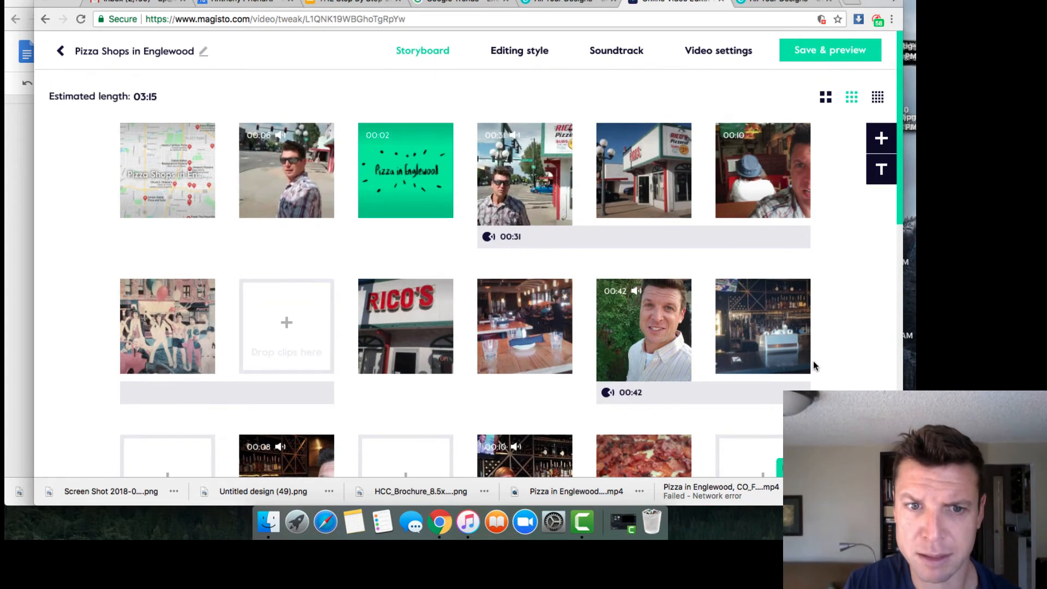
{"action": "scroll", "coordinate": [813, 366], "scroll_direction": "down", "scroll_amount": 1}
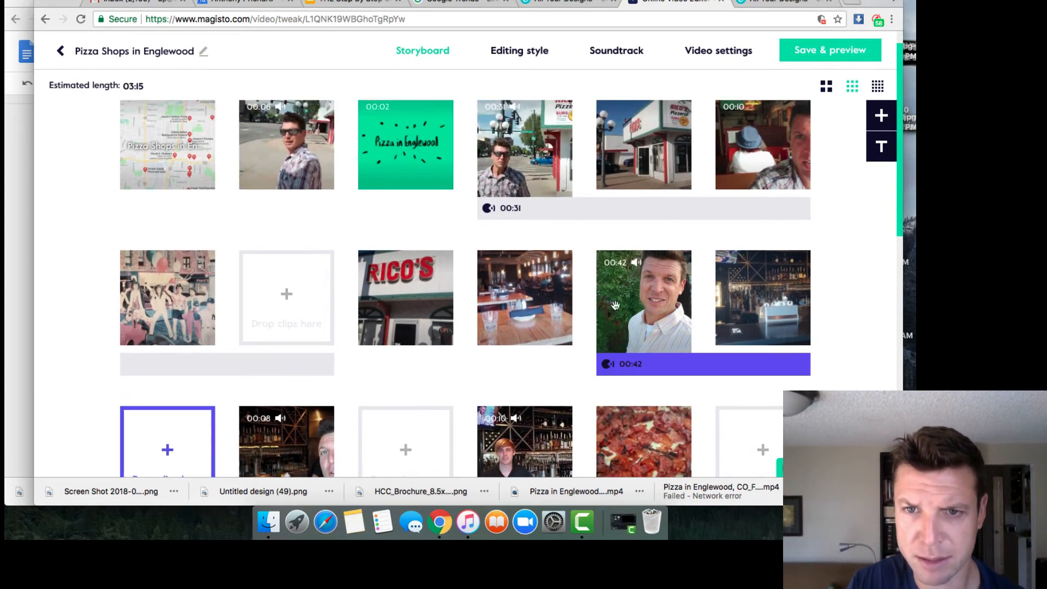
Step: Move the restaurant-tables shot to the next row's start, the mascot clip down a row, and the arcade clip up
{"action": "left_click_drag", "start_coordinate": [520, 317], "coordinate": [171, 448]}
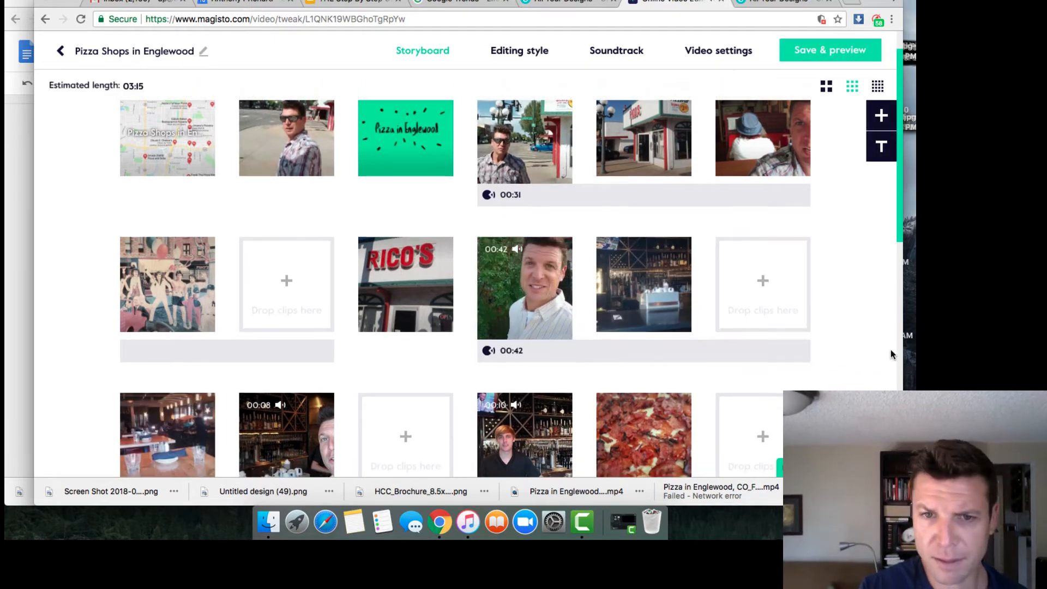
{"action": "scroll", "coordinate": [891, 352], "scroll_direction": "down", "scroll_amount": 5}
{"action": "scroll", "coordinate": [891, 349], "scroll_direction": "down", "scroll_amount": 3}
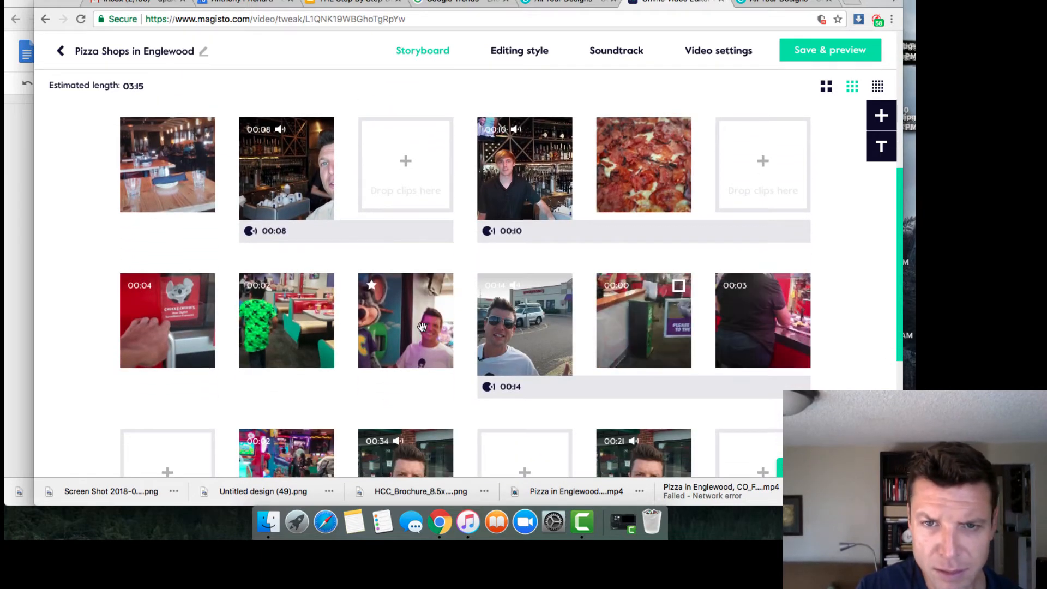
{"action": "left_click_drag", "start_coordinate": [422, 326], "coordinate": [156, 450]}
{"action": "scroll", "coordinate": [211, 442], "scroll_direction": "down", "scroll_amount": 2}
{"action": "scroll", "coordinate": [212, 442], "scroll_direction": "down", "scroll_amount": 2}
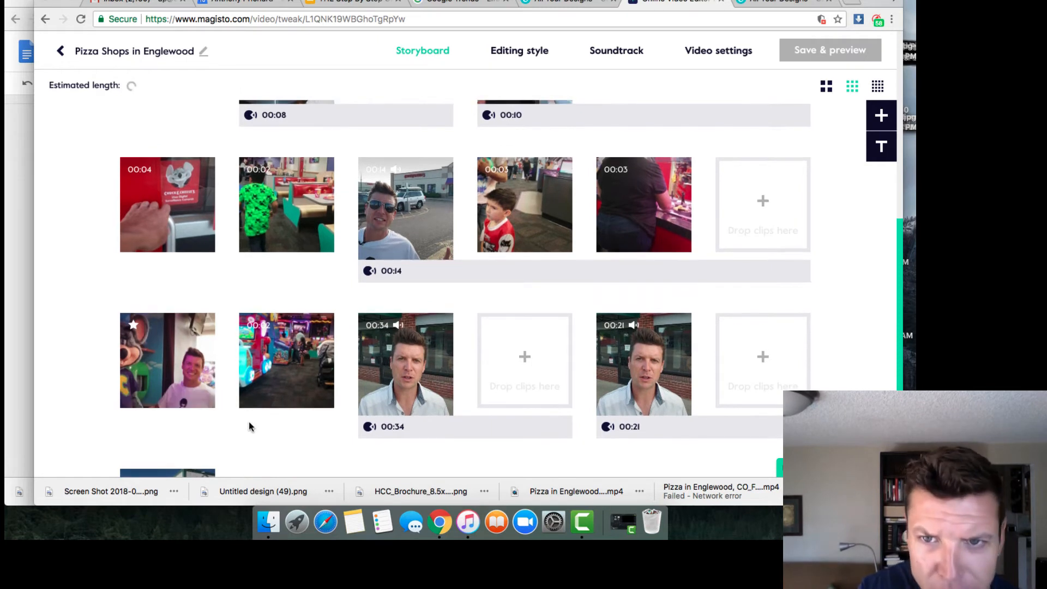
{"action": "left_click_drag", "start_coordinate": [281, 377], "coordinate": [740, 205]}
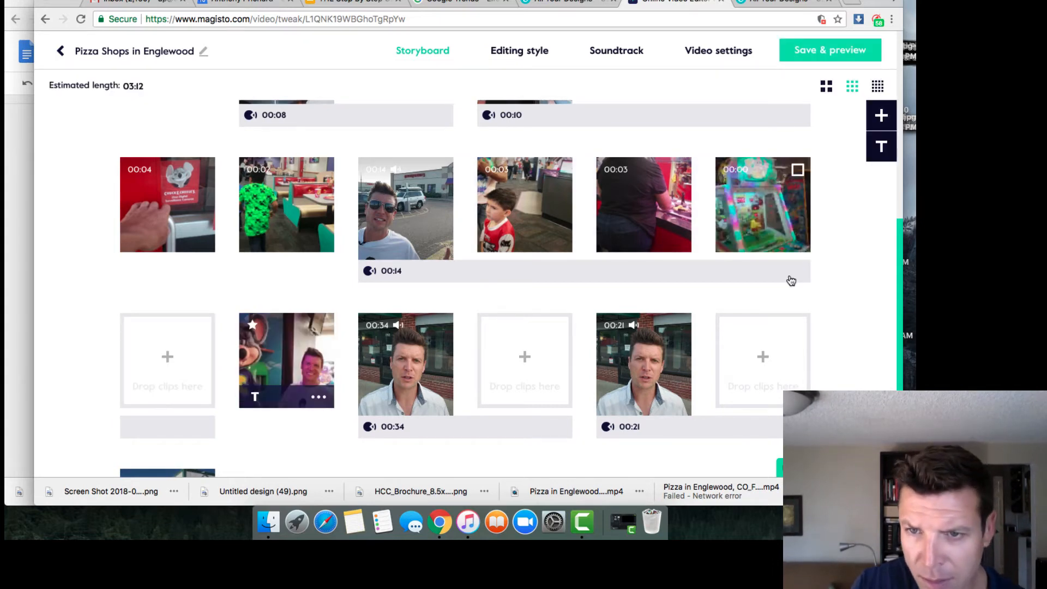
{"action": "scroll", "coordinate": [846, 358], "scroll_direction": "down", "scroll_amount": 3}
{"action": "scroll", "coordinate": [847, 359], "scroll_direction": "up", "scroll_amount": 5}
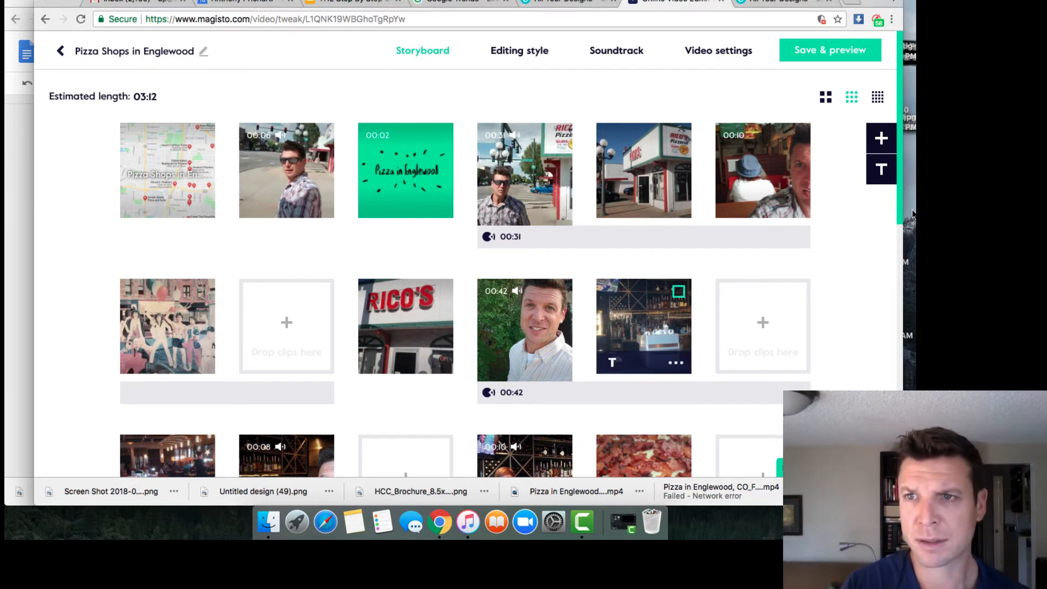
Step: Render the movie as a 03:11 draft via Save & preview and start playing it
{"action": "left_click", "coordinate": [833, 51]}
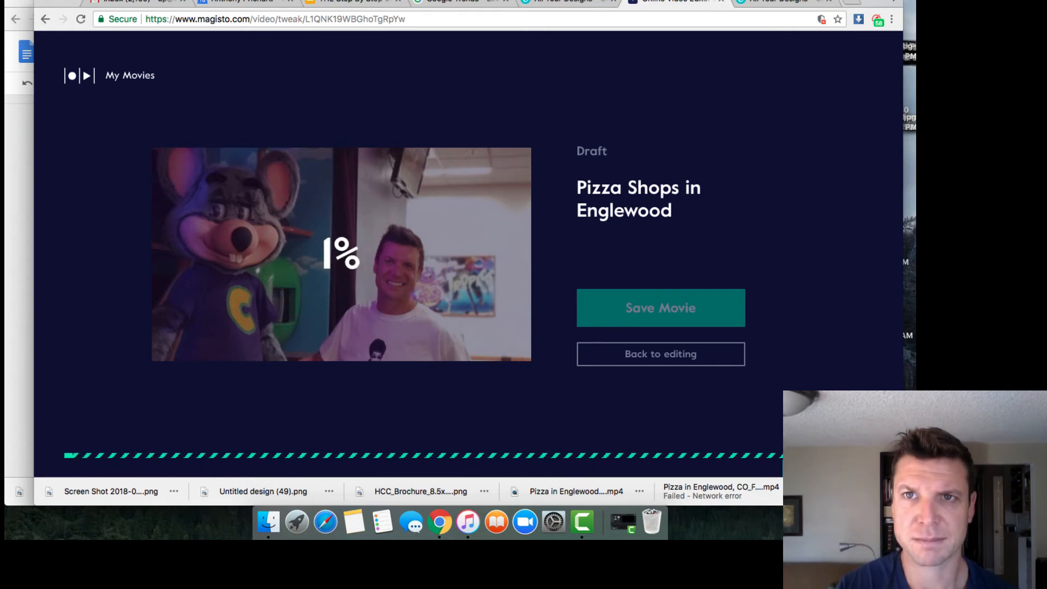
{"action": "left_click", "coordinate": [643, 0]}
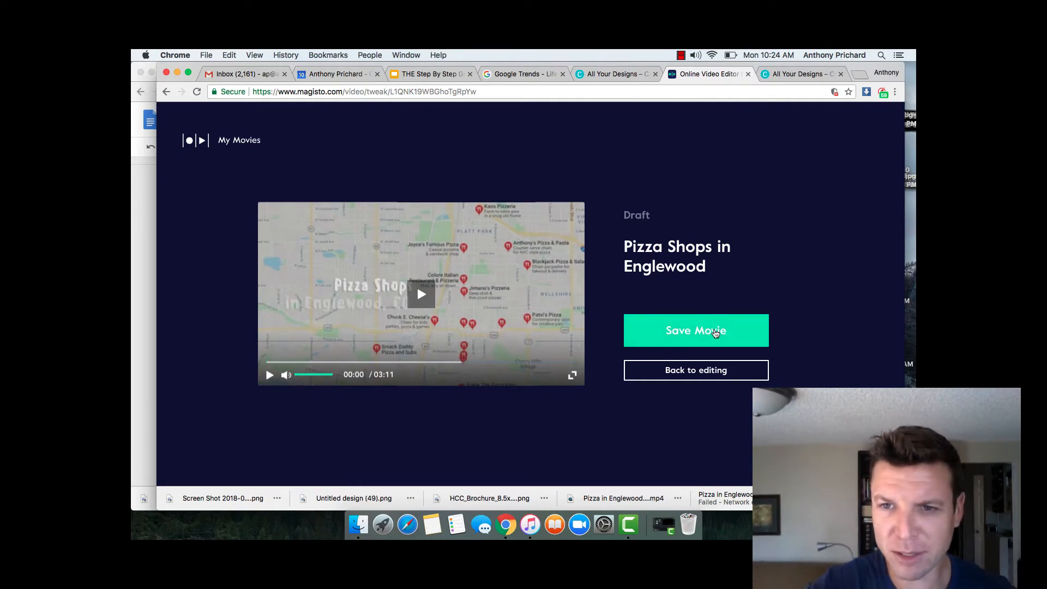
{"action": "left_click", "coordinate": [437, 300]}
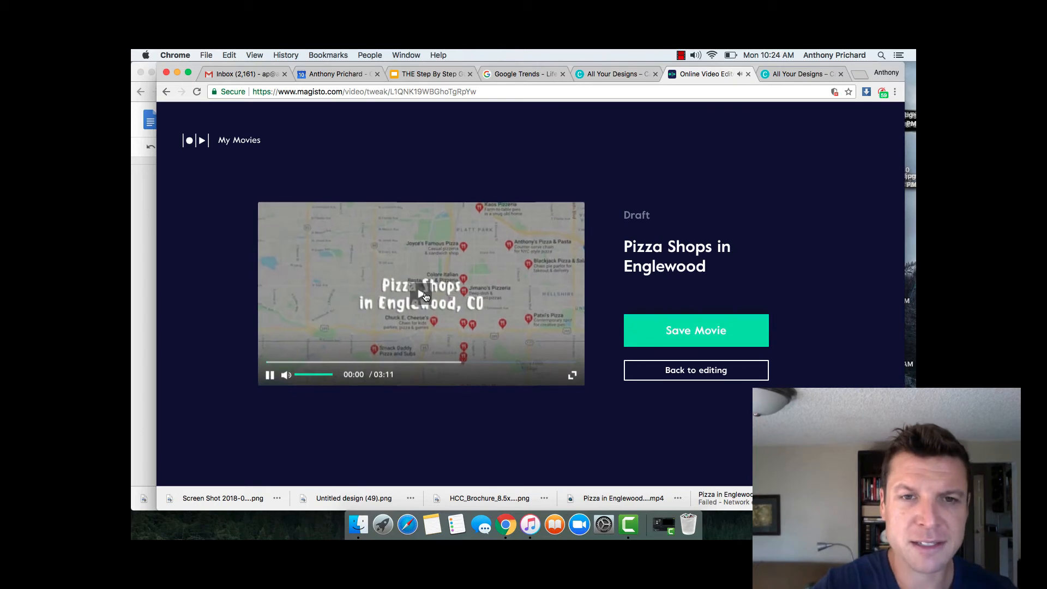
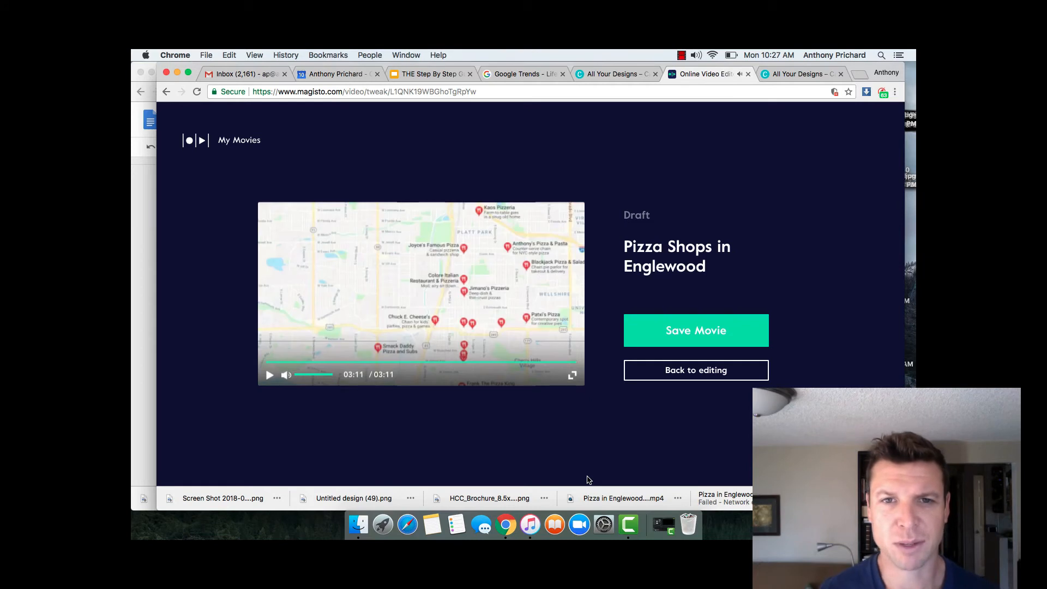
Step: Save the Pizza Shops in Englewood draft as a movie to bring up the Save movie dialog
{"action": "left_click", "coordinate": [701, 329]}
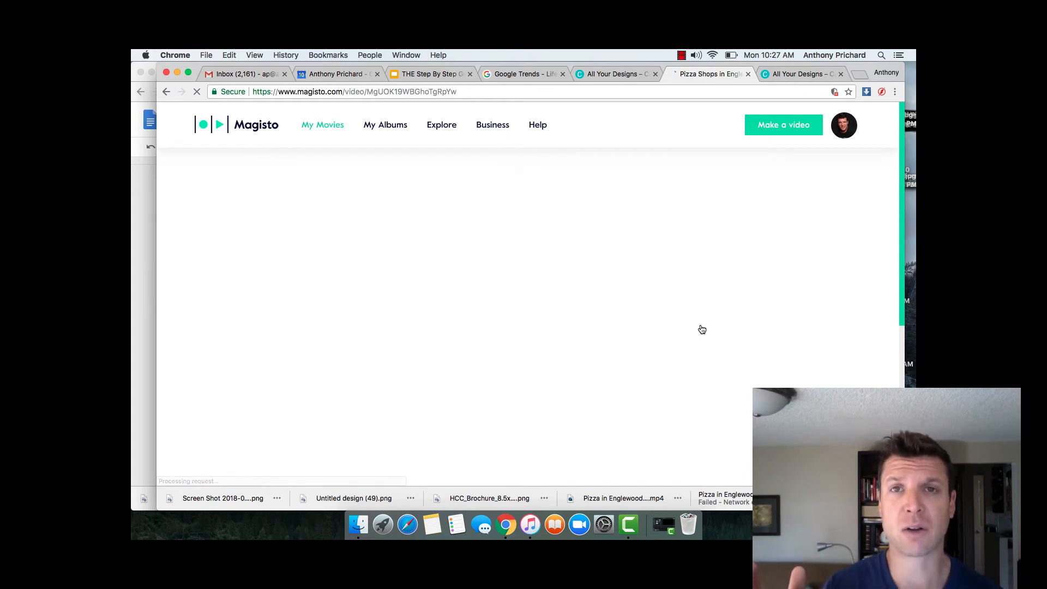
{"action": "left_click", "coordinate": [702, 330]}
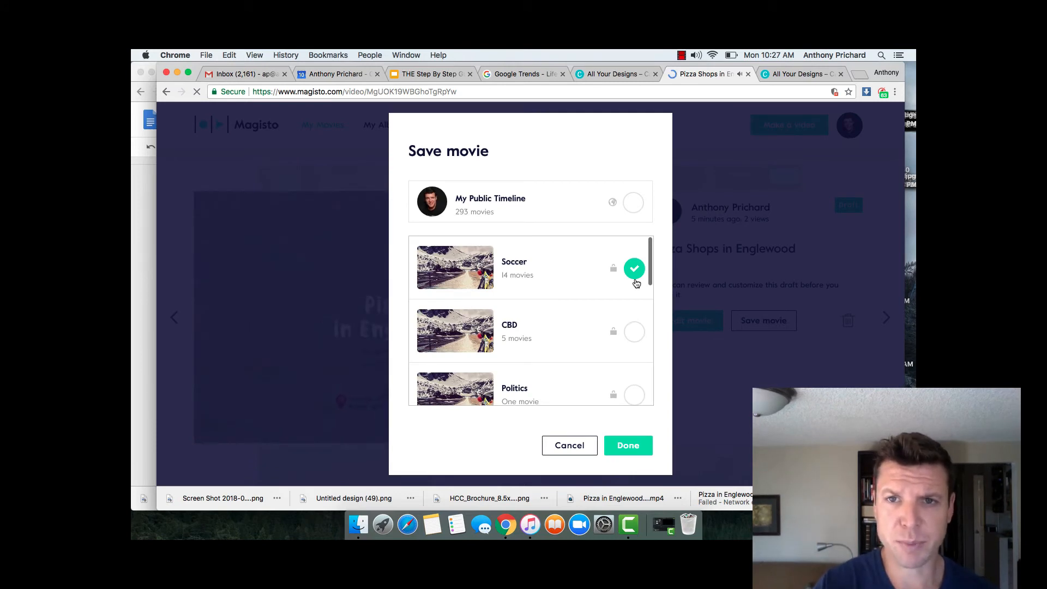
Step: Tick the Real Estate album in the Save movie dialog and confirm with Done
{"action": "scroll", "coordinate": [632, 294], "scroll_direction": "down", "scroll_amount": 2}
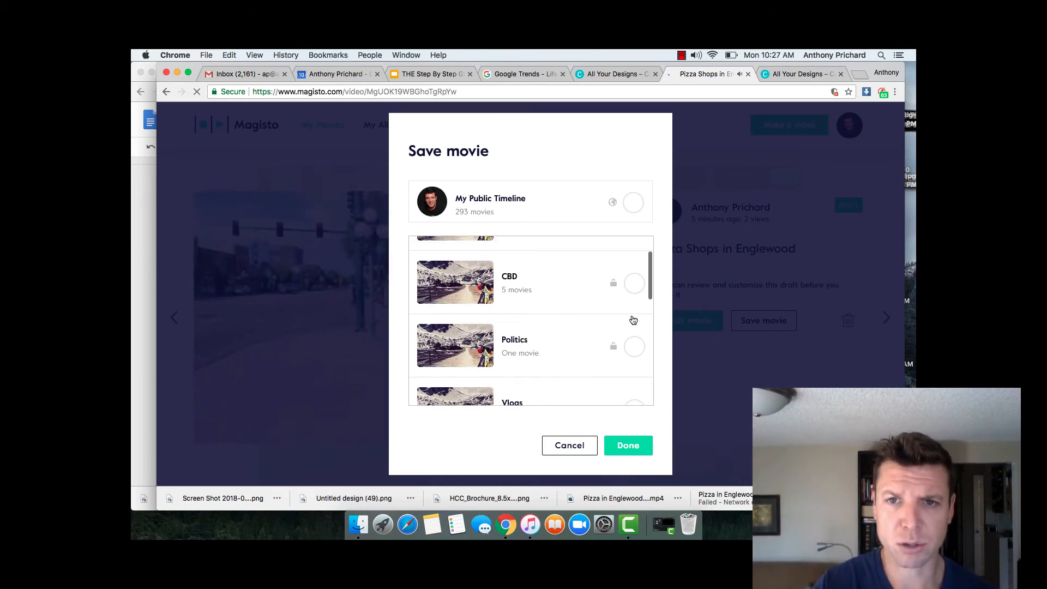
{"action": "scroll", "coordinate": [633, 320], "scroll_direction": "up", "scroll_amount": 2}
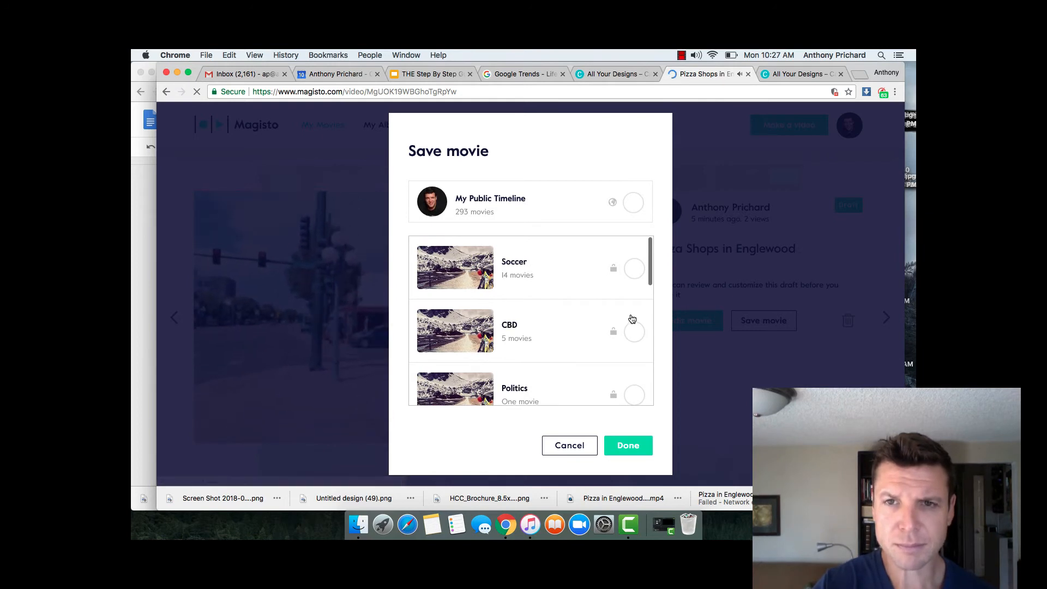
{"action": "scroll", "coordinate": [632, 319], "scroll_direction": "down", "scroll_amount": 5}
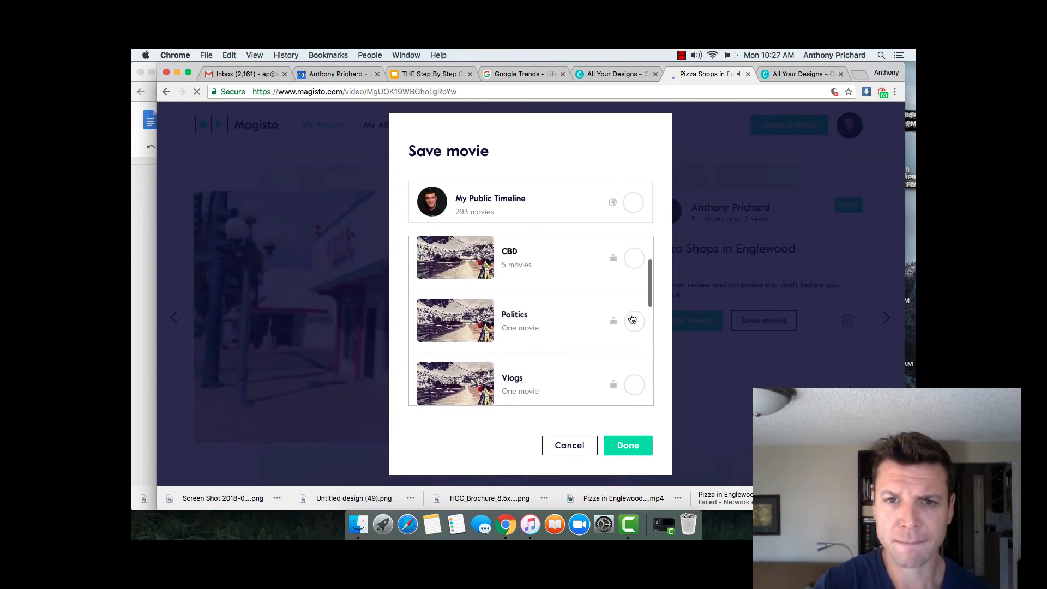
{"action": "scroll", "coordinate": [632, 319], "scroll_direction": "down", "scroll_amount": 3}
{"action": "left_click", "coordinate": [634, 374]}
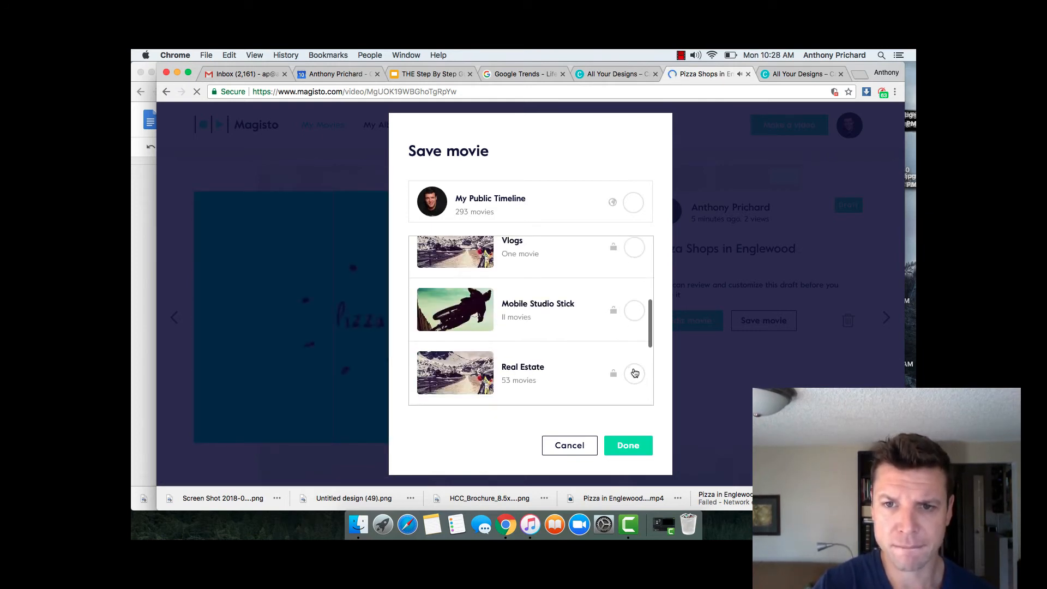
{"action": "left_click", "coordinate": [626, 446]}
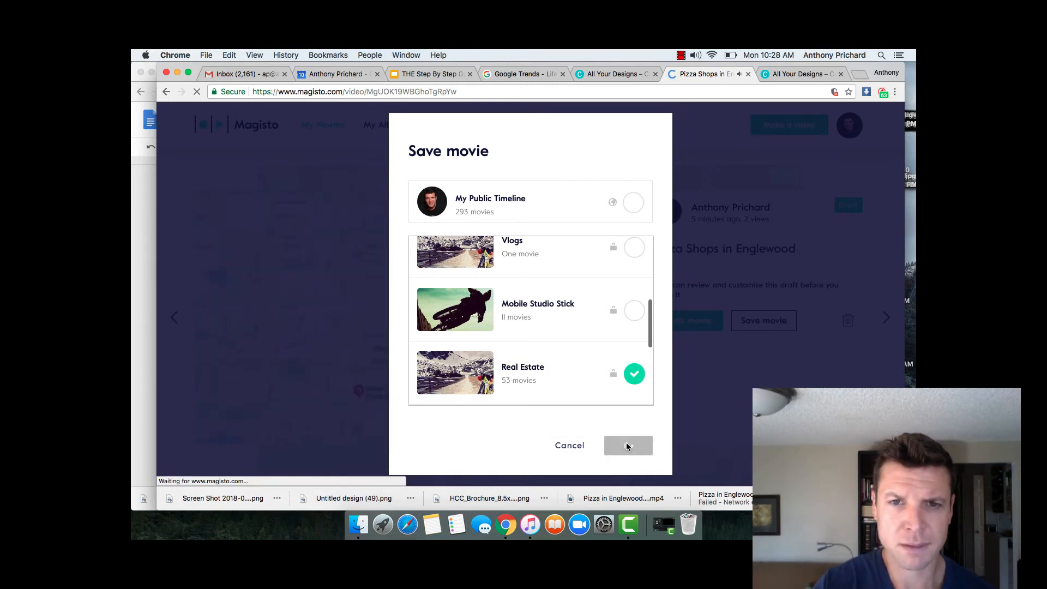
{"action": "left_click", "coordinate": [627, 445]}
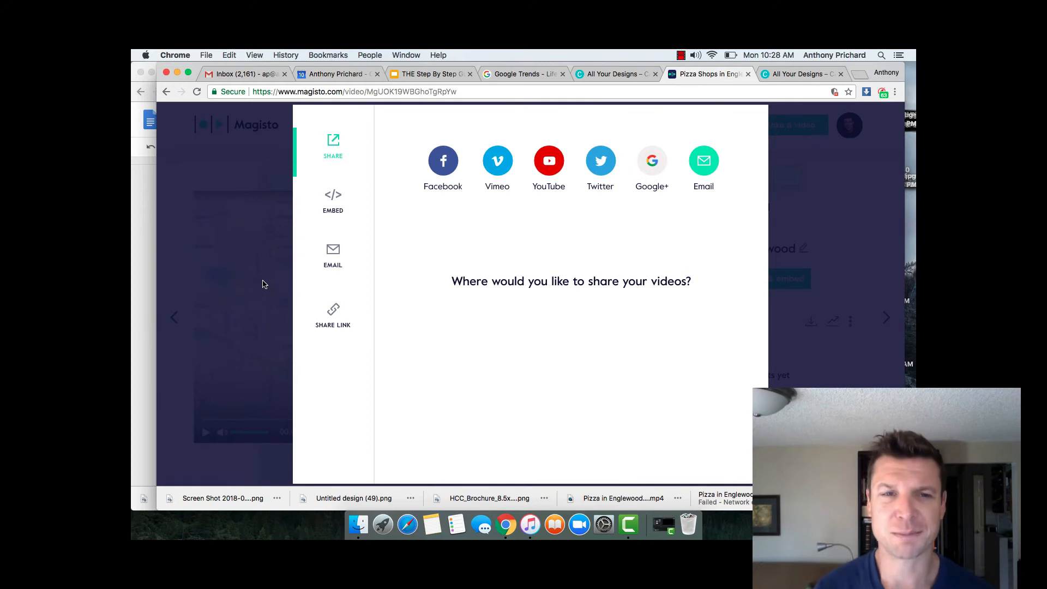
Step: Dismiss Magisto's share dialog for the saved movie
{"action": "left_click", "coordinate": [263, 284]}
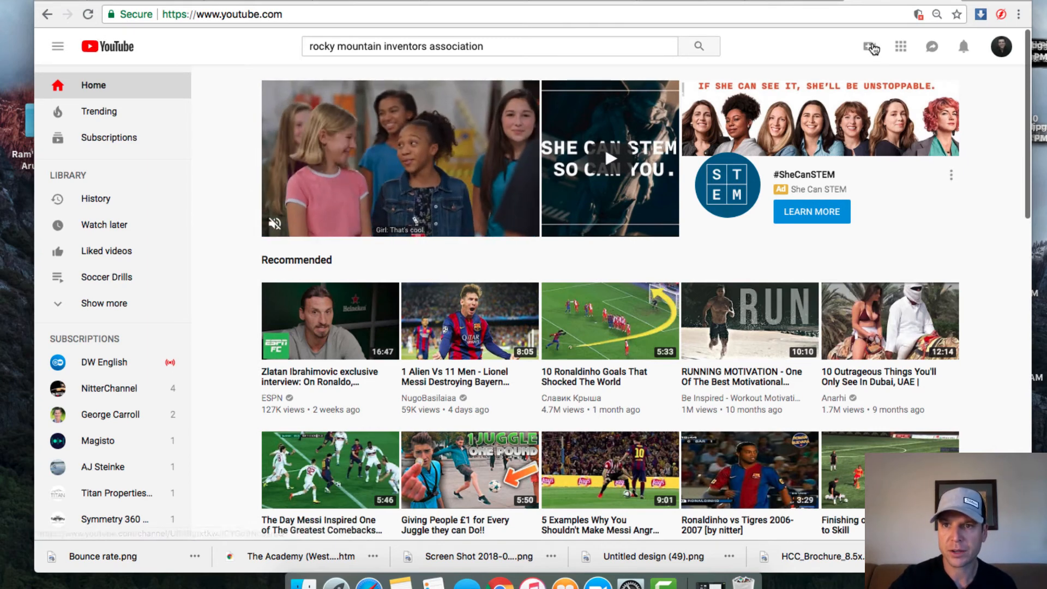
Step: Upload the file Pizza in Englewood, CO_FULL_HD.mp4 as a new YouTube video
{"action": "left_click", "coordinate": [869, 48]}
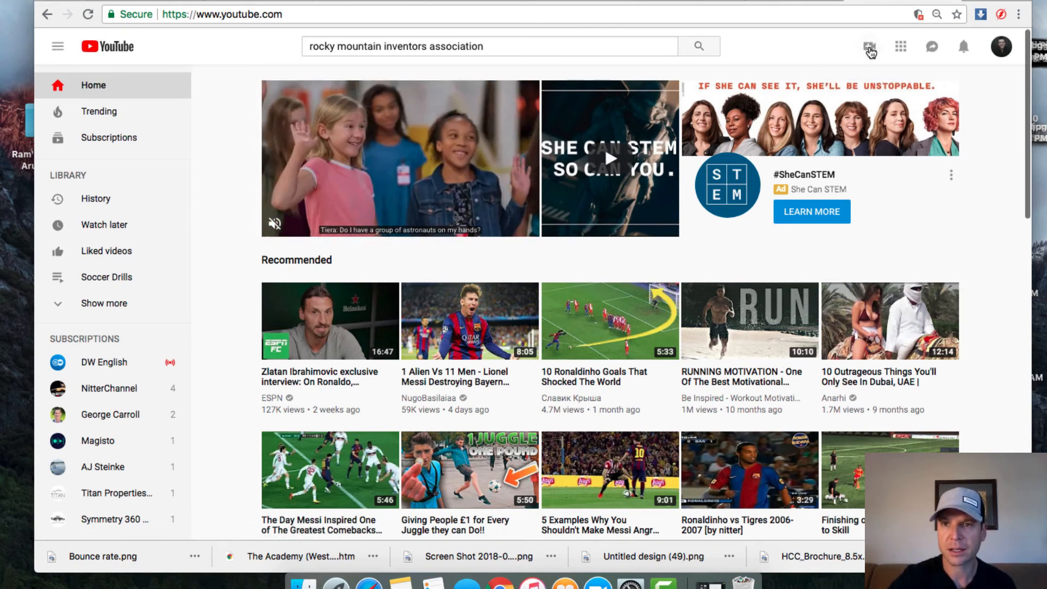
{"action": "left_click", "coordinate": [890, 79]}
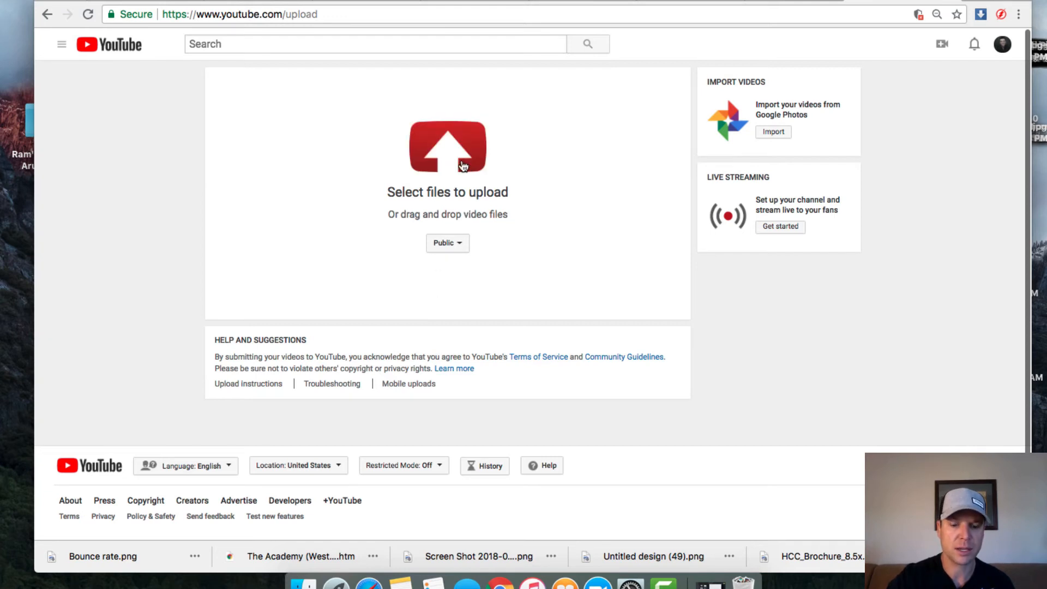
{"action": "left_click", "coordinate": [462, 166]}
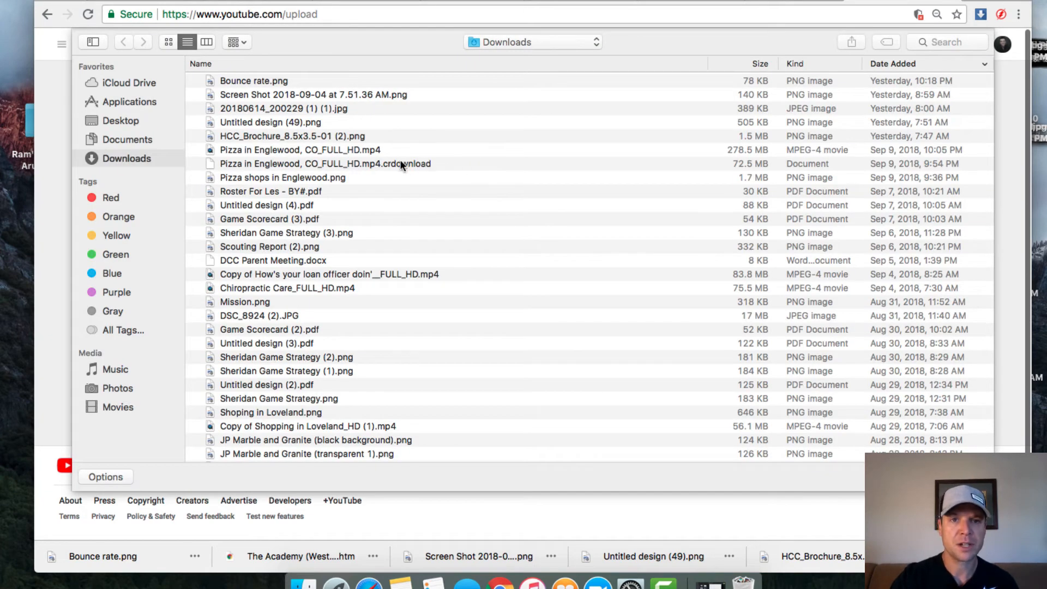
{"action": "left_click", "coordinate": [306, 151]}
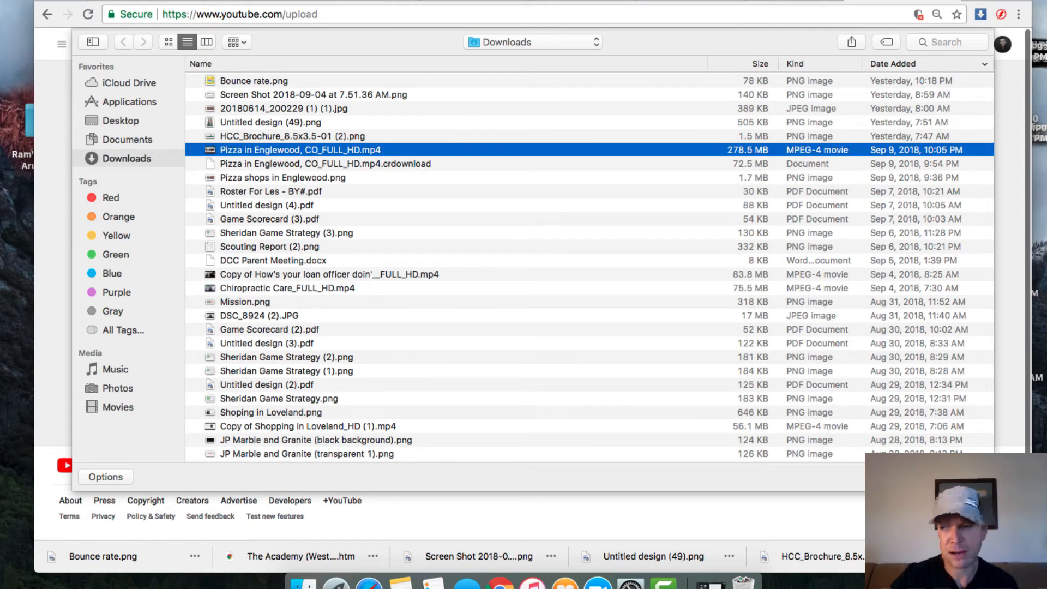
{"action": "key", "text": "Return"}
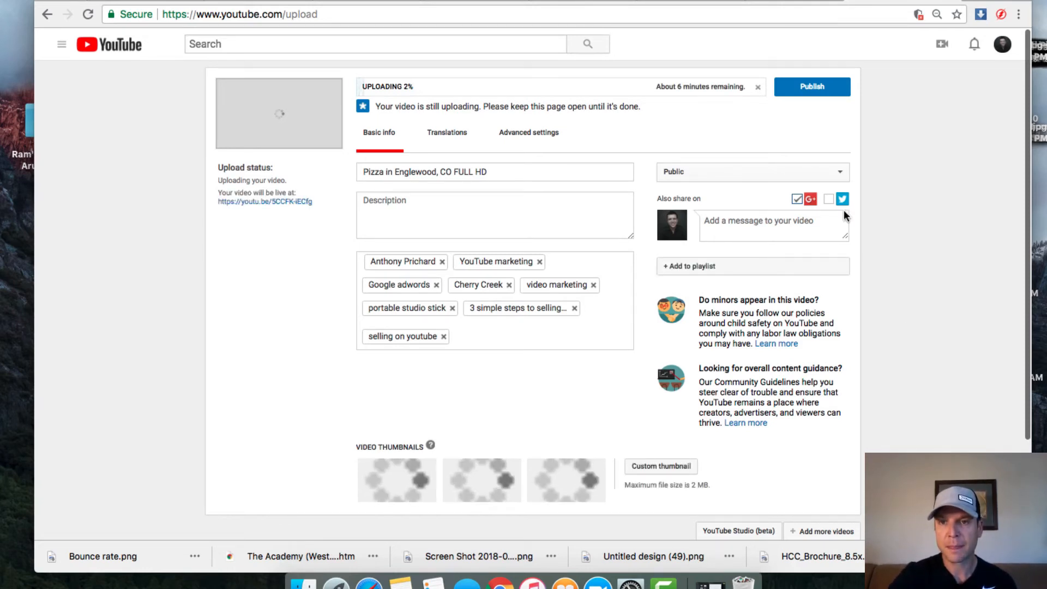
Step: Change the uploading video's visibility from Public to Private
{"action": "left_click", "coordinate": [839, 169]}
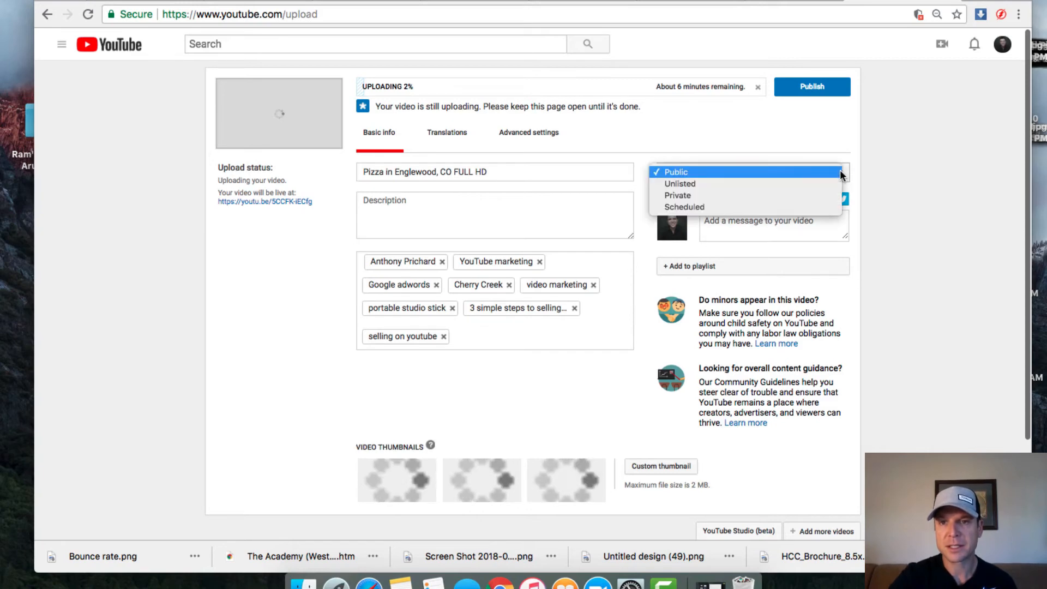
{"action": "left_click", "coordinate": [816, 195]}
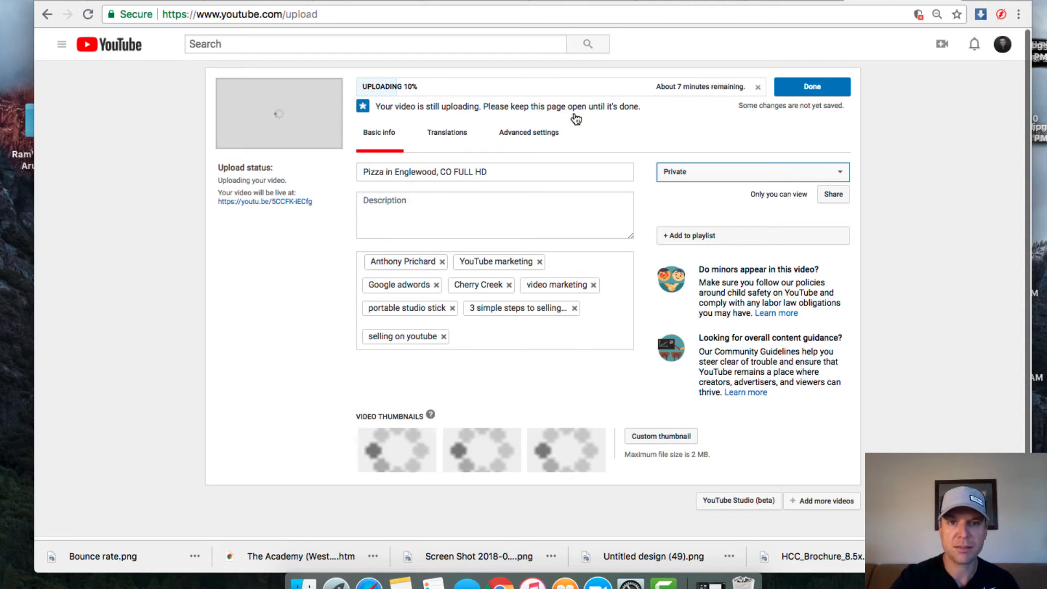
Step: Retitle the video 'Pizza Shops in Englewood, CO'
{"action": "left_click", "coordinate": [490, 170]}
{"action": "key", "text": "BackSpace"}
{"action": "key", "text": "BackSpace"}
{"action": "key", "text": "BackSpace"}
{"action": "key", "text": "BackSpace"}
{"action": "key", "text": "BackSpace"}
{"action": "key", "text": "BackSpace"}
{"action": "key", "text": "BackSpace"}
{"action": "key", "text": "BackSpace"}
{"action": "key", "text": "BackSpace"}
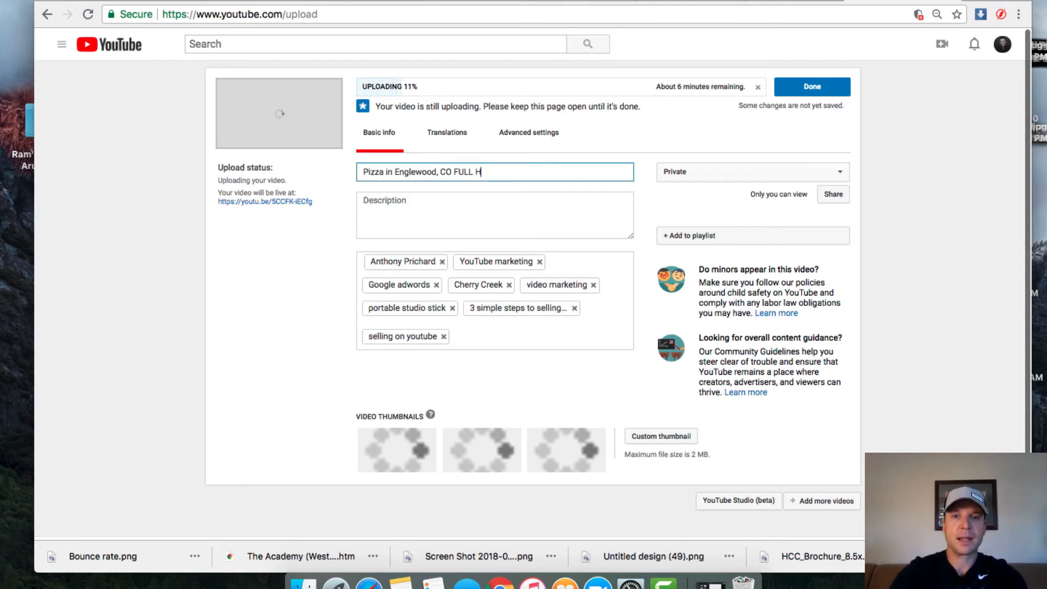
{"action": "key", "text": "BackSpace"}
{"action": "key", "text": "BackSpace"}
{"action": "key", "text": "BackSpace"}
{"action": "key", "text": "BackSpace"}
{"action": "key", "text": "BackSpace"}
{"action": "key", "text": "BackSpace"}
{"action": "key", "text": "BackSpace"}
{"action": "key", "text": "BackSpace"}
{"action": "key", "text": "BackSpace"}
{"action": "key", "text": "BackSpace"}
{"action": "key", "text": "BackSpace"}
{"action": "key", "text": "BackSpace"}
{"action": "key", "text": "BackSpace"}
{"action": "key", "text": "BackSpace"}
{"action": "key", "text": "BackSpace"}
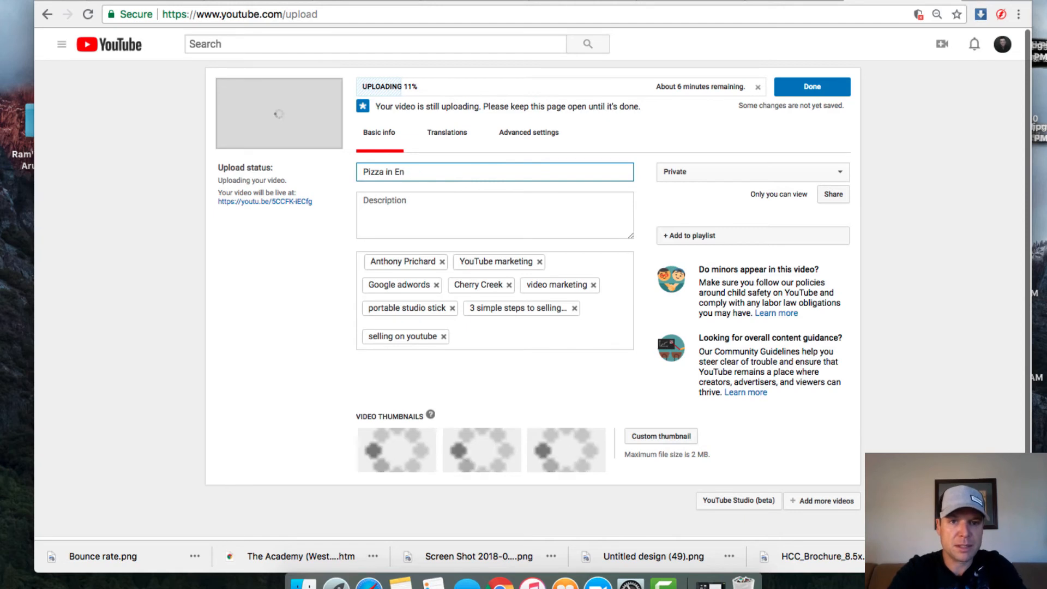
{"action": "type", "text": "Sho"}
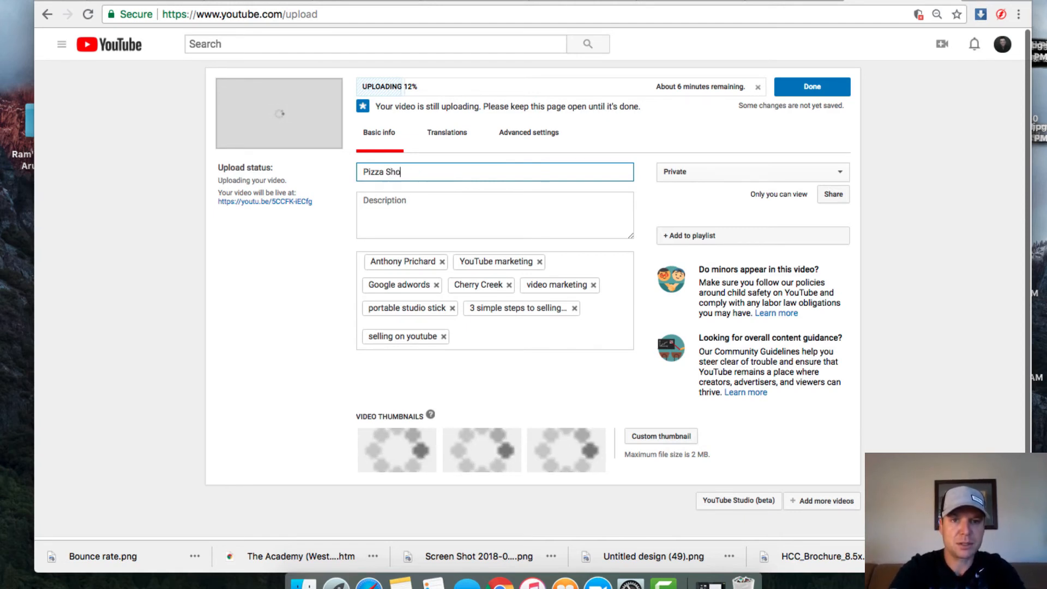
{"action": "type", "text": "ps in Engle"}
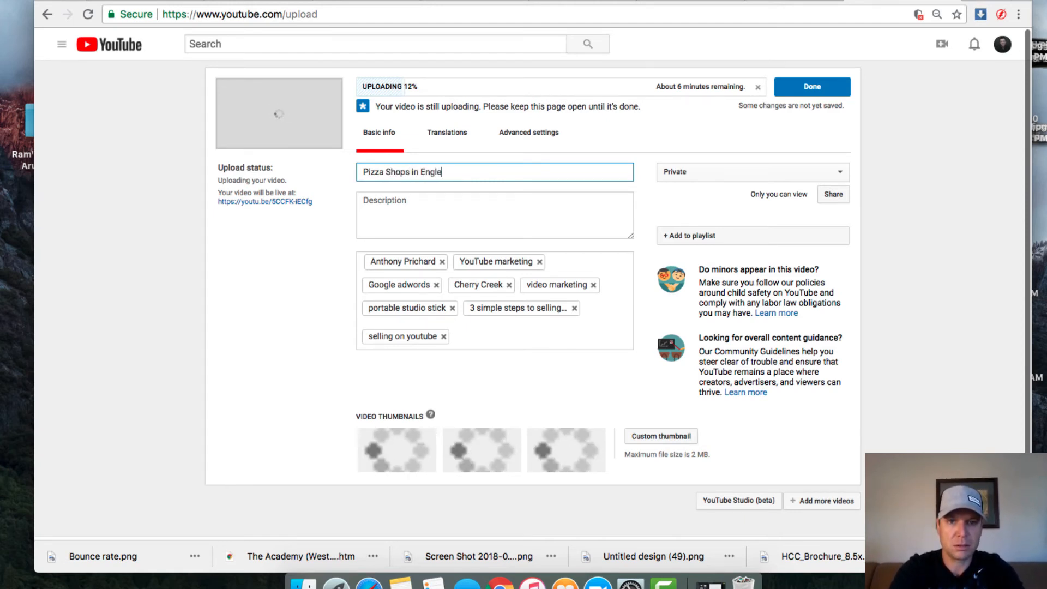
{"action": "type", "text": "wood, CO"}
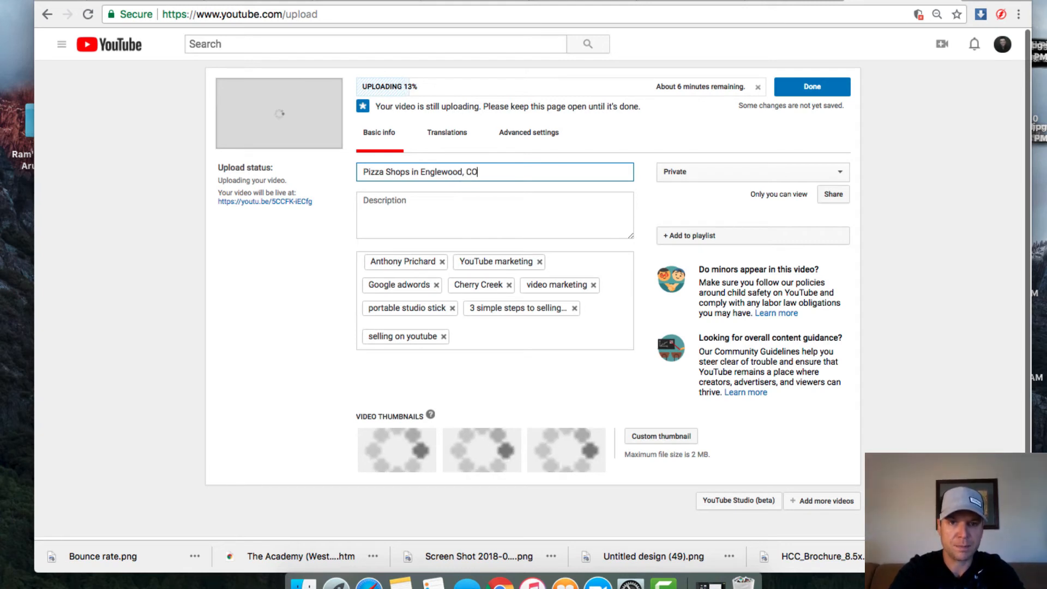
Step: Enter the description 'This is my tour of the best pizza shops in Englewood, CO'
{"action": "left_click", "coordinate": [470, 204]}
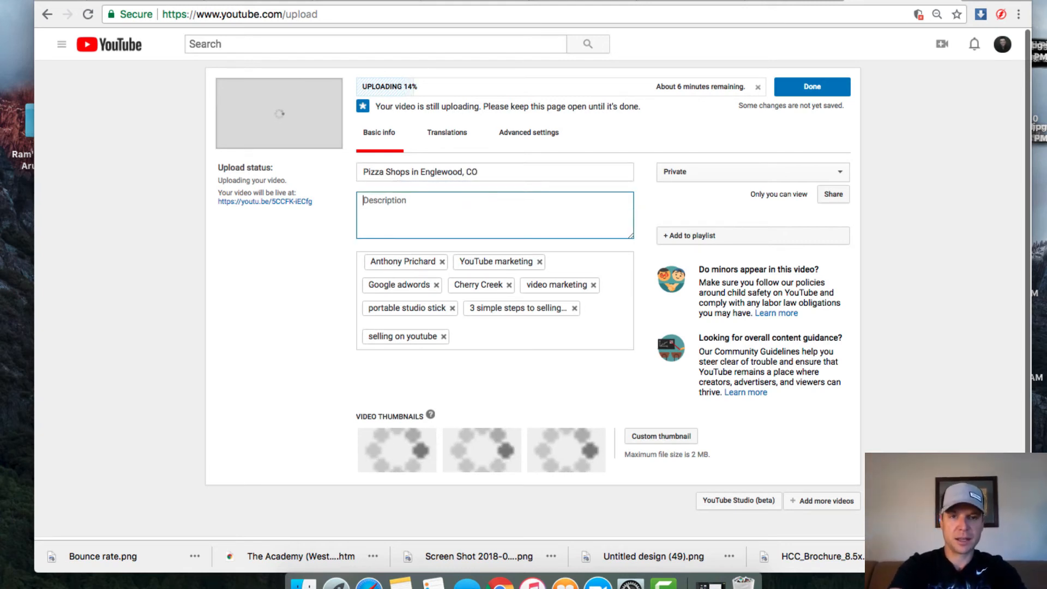
{"action": "type", "text": "Ithis"}
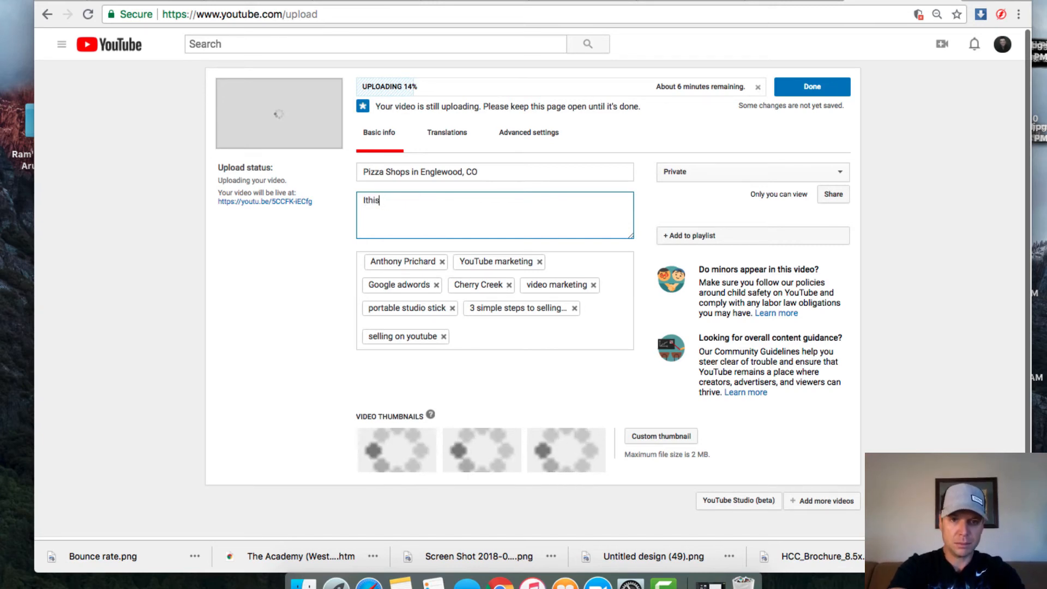
{"action": "key", "text": "BackSpace"}
{"action": "key", "text": "BackSpace"}
{"action": "key", "text": "BackSpace"}
{"action": "key", "text": "BackSpace"}
{"action": "key", "text": "BackSpace"}
{"action": "type", "text": "This "}
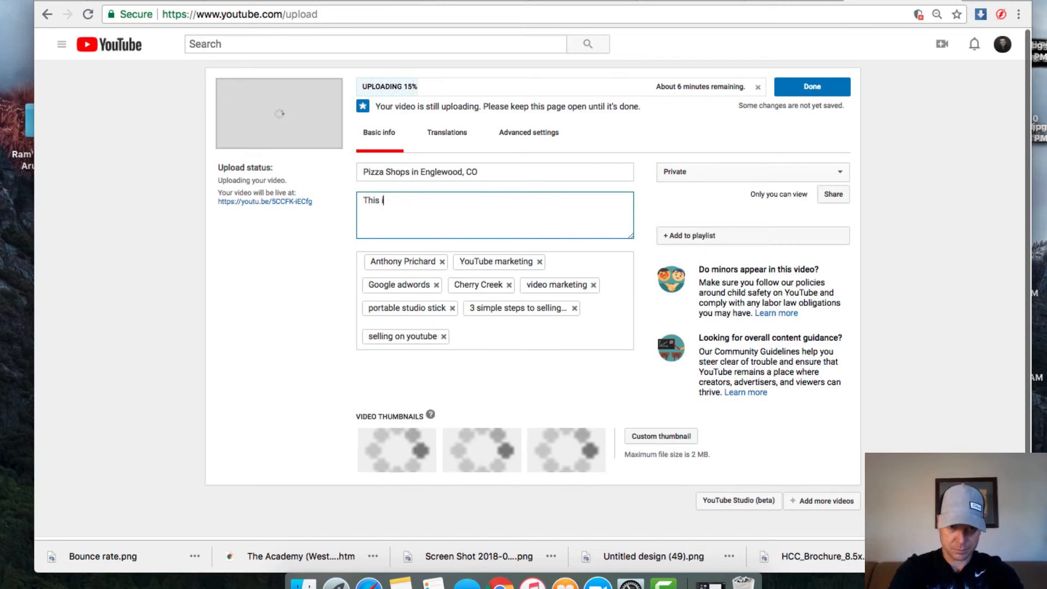
{"action": "type", "text": "is my to"}
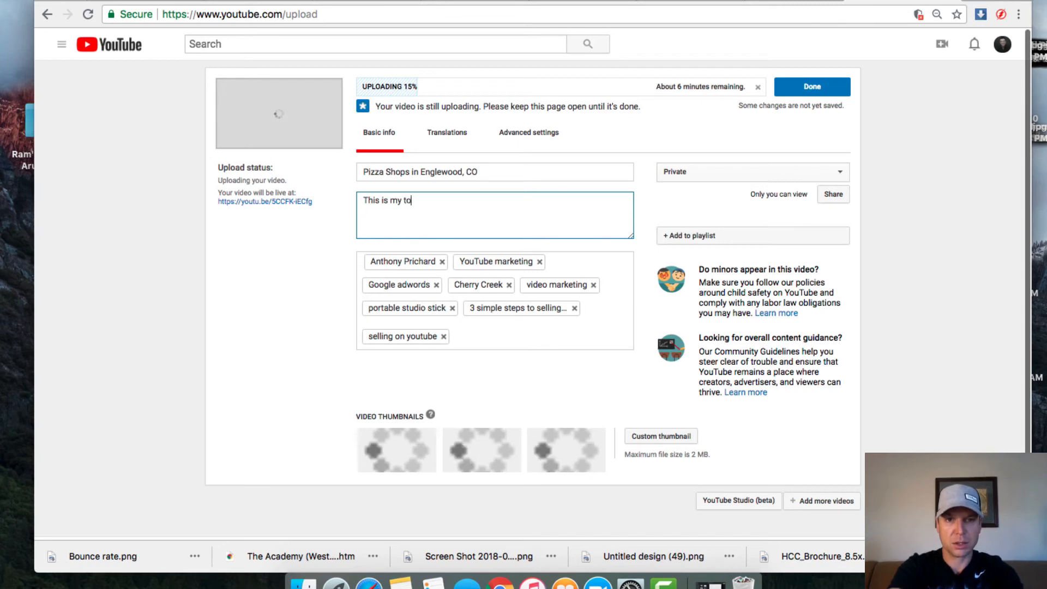
{"action": "type", "text": "ur of g"}
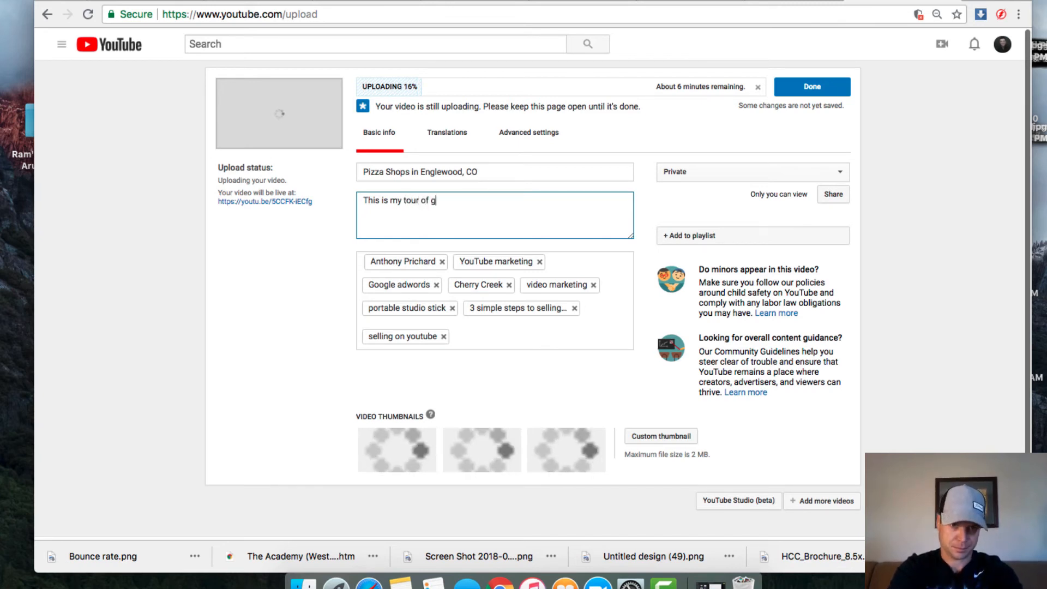
{"action": "key", "text": "BackSpace"}
{"action": "type", "text": "the best "}
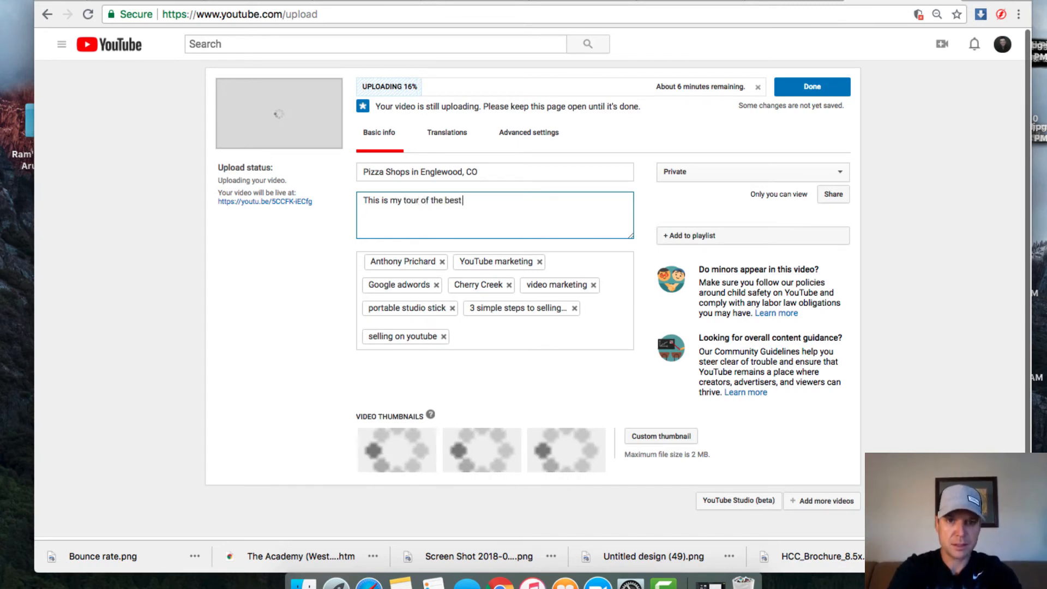
{"action": "type", "text": "pizza s"}
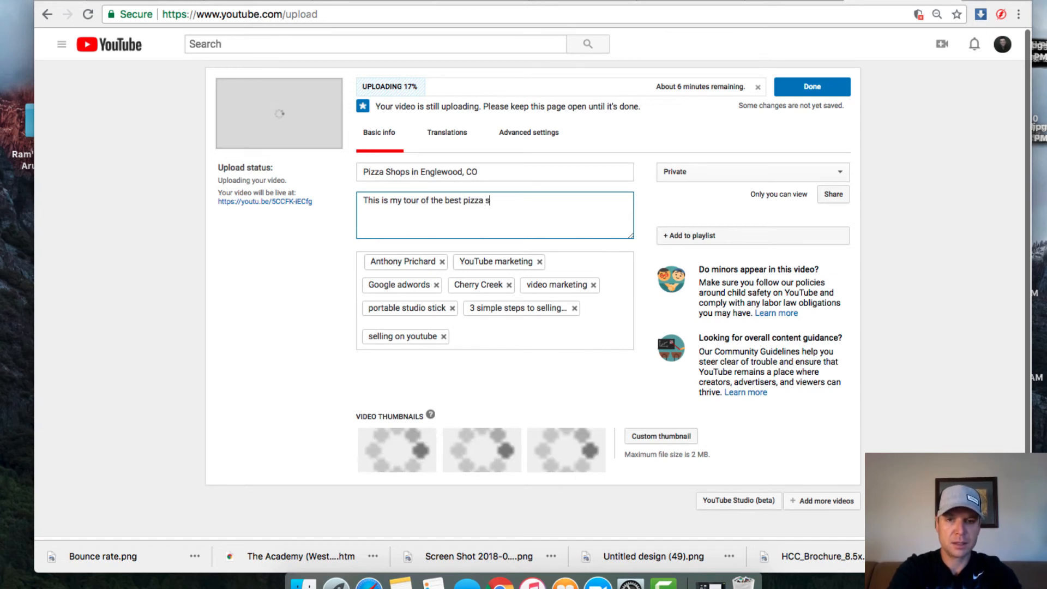
{"action": "type", "text": "hops in "}
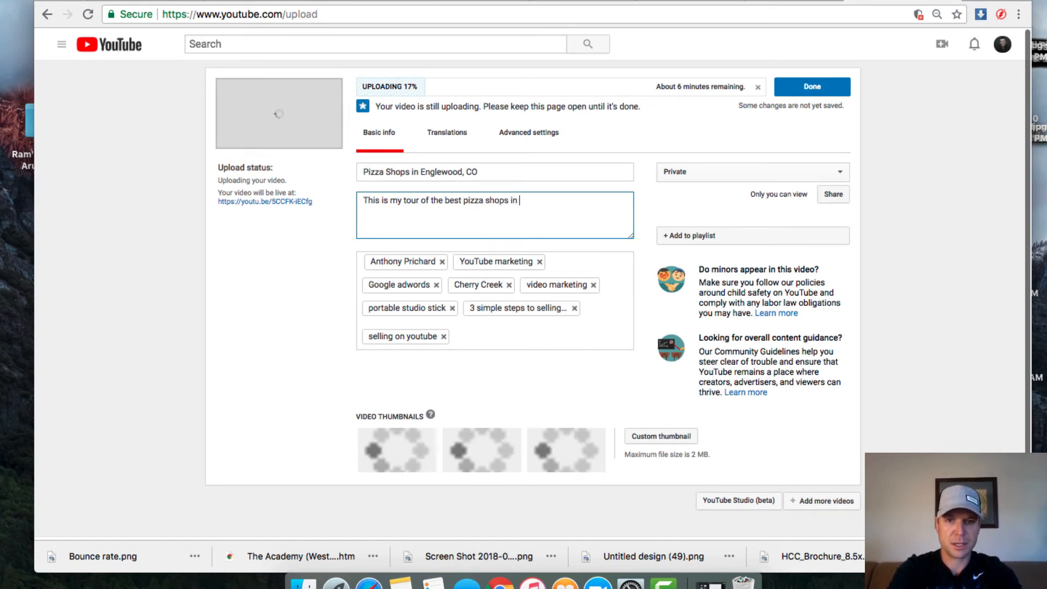
{"action": "type", "text": "Englewoo"}
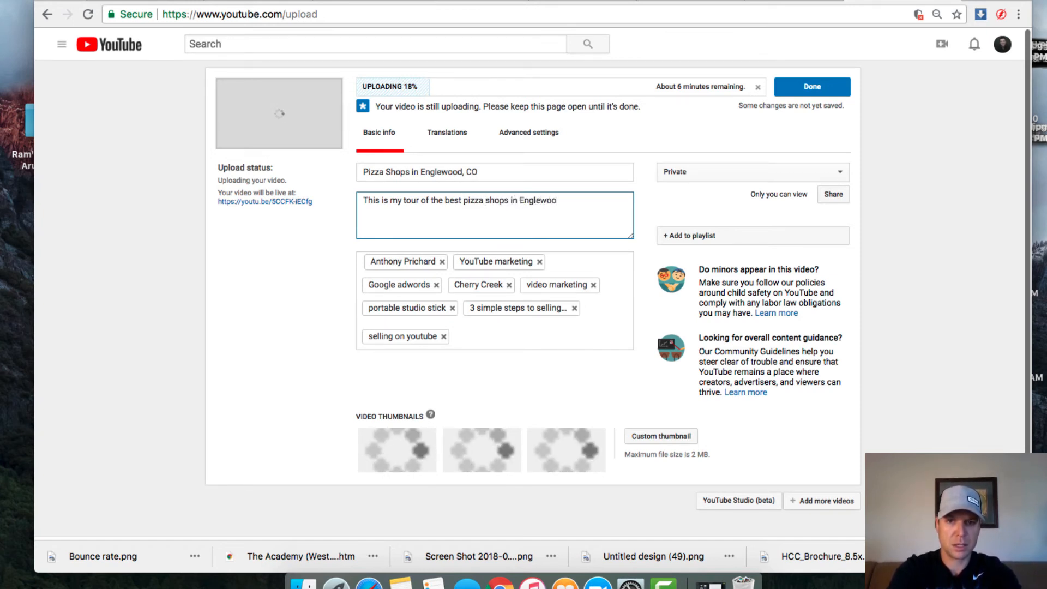
{"action": "type", "text": "d, CO"}
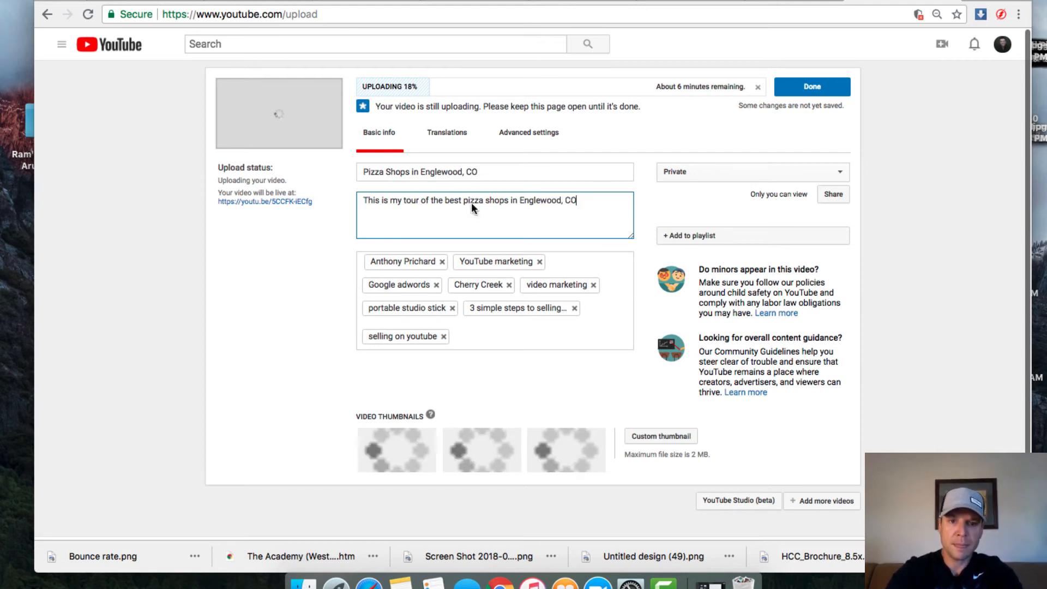
Step: Remove the seven old tags, including YouTube marketing, Google adwords and Cherry Creek
{"action": "left_click", "coordinate": [444, 337]}
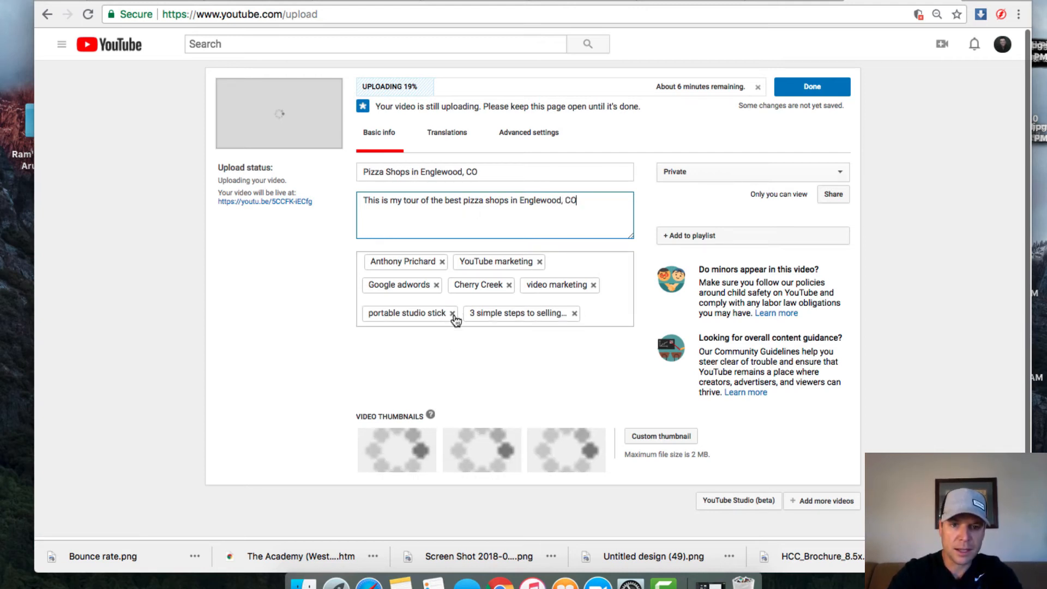
{"action": "left_click", "coordinate": [453, 314]}
{"action": "left_click", "coordinate": [473, 314]}
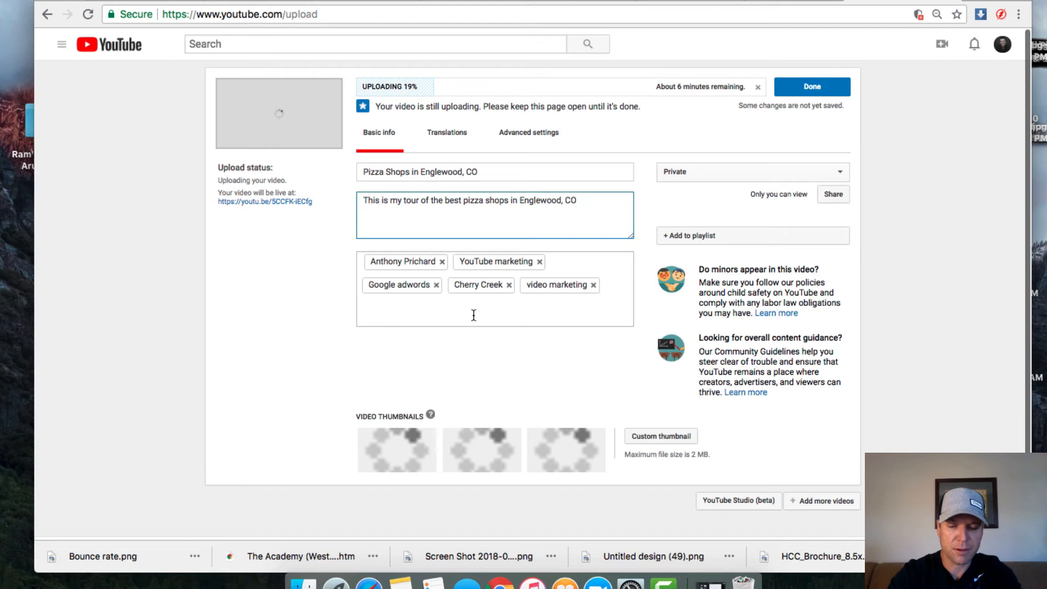
{"action": "left_click", "coordinate": [435, 285]}
{"action": "left_click", "coordinate": [434, 292]}
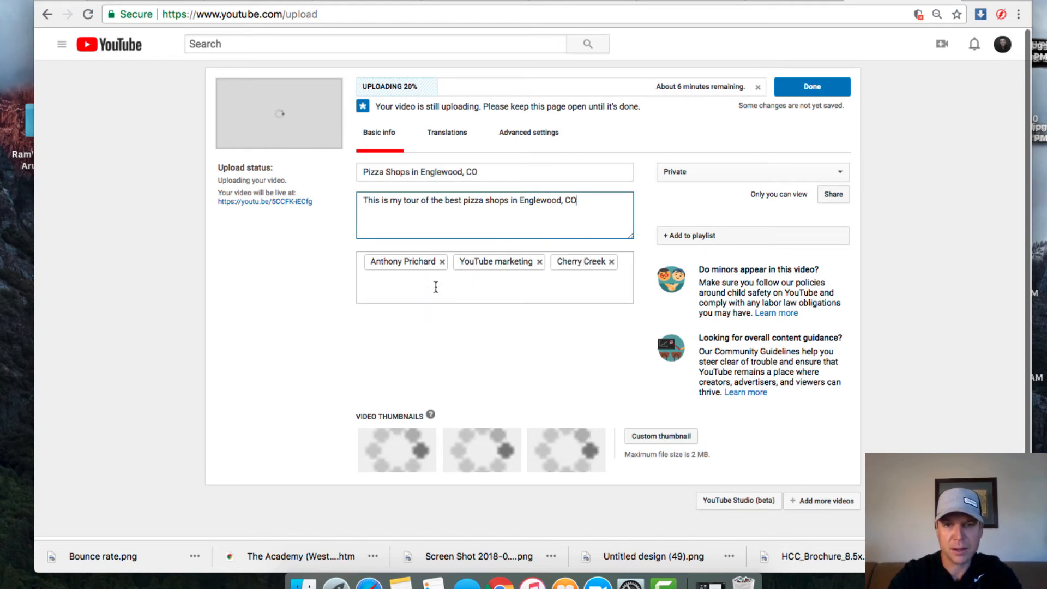
{"action": "left_click", "coordinate": [539, 261]}
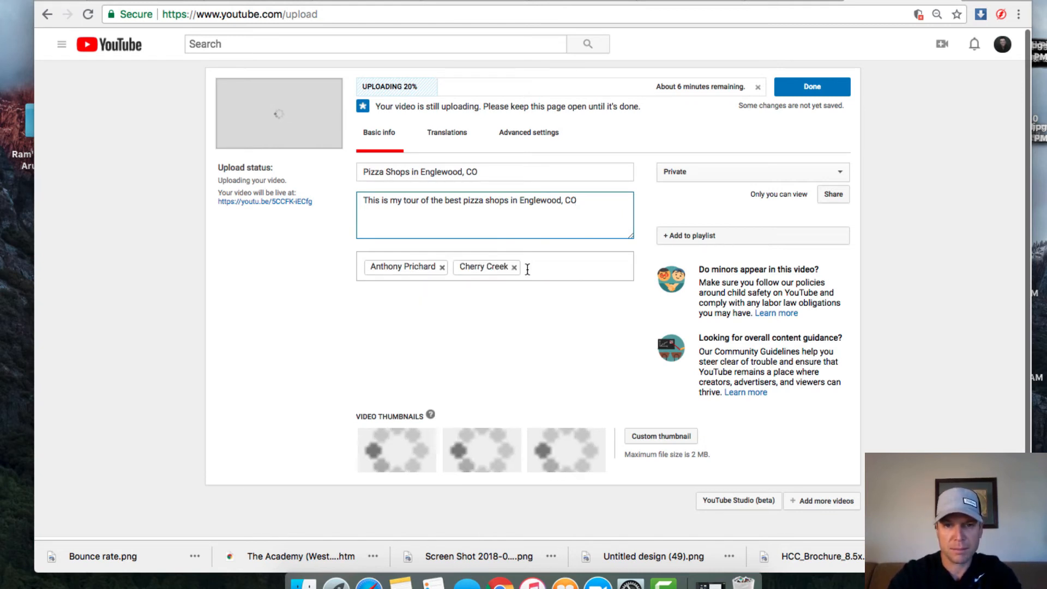
{"action": "left_click", "coordinate": [514, 267]}
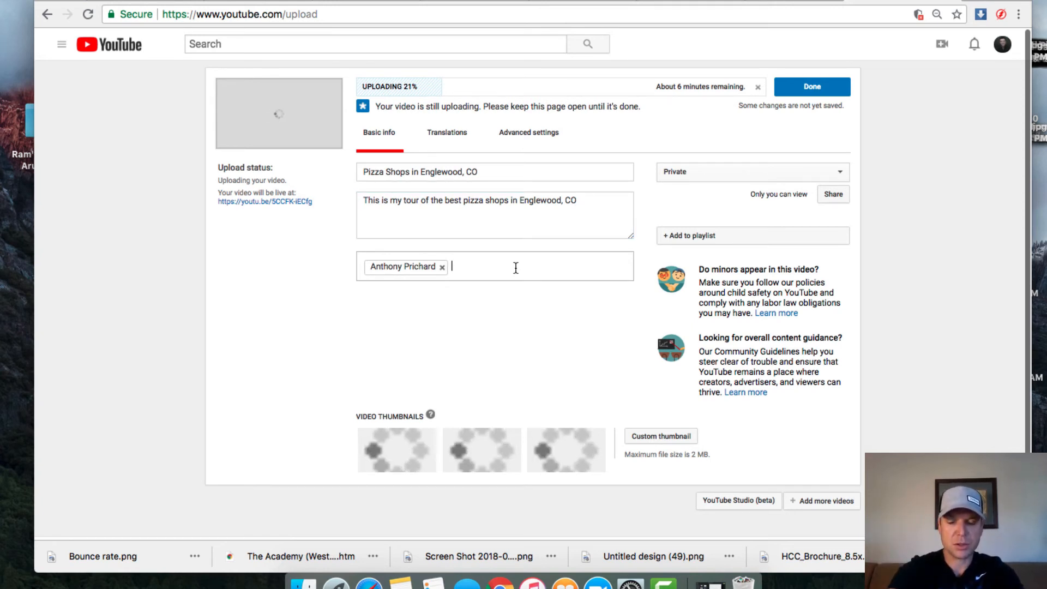
Step: Add the tag 'Pizza Shops in Englewood CO' and select the description's closing phrase
{"action": "type", "text": "Pizza Shos o"}
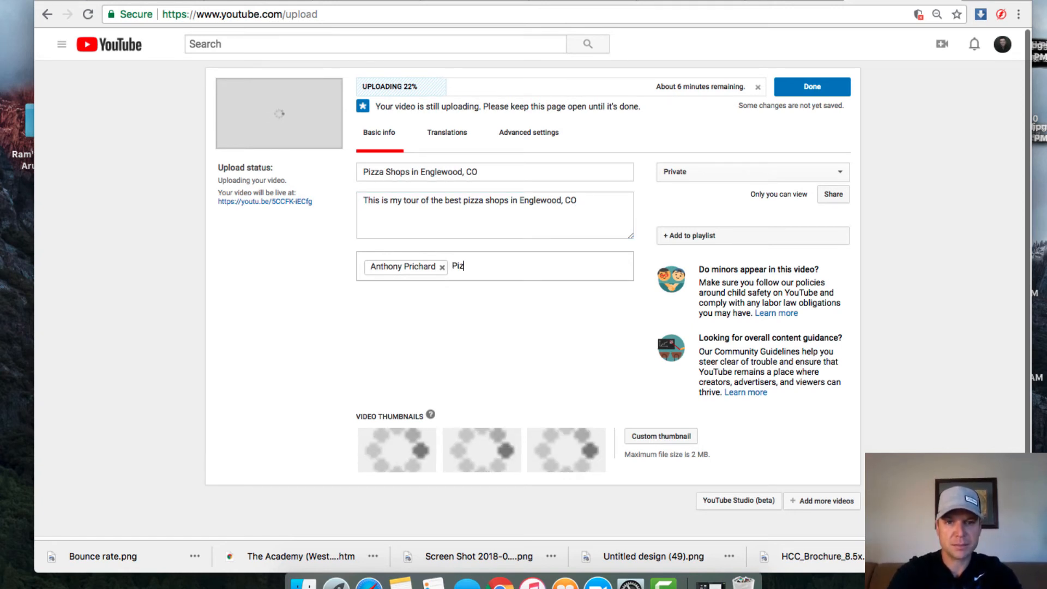
{"action": "key", "text": "BackSpace"}
{"action": "key", "text": "BackSpace"}
{"action": "key", "text": "BackSpace"}
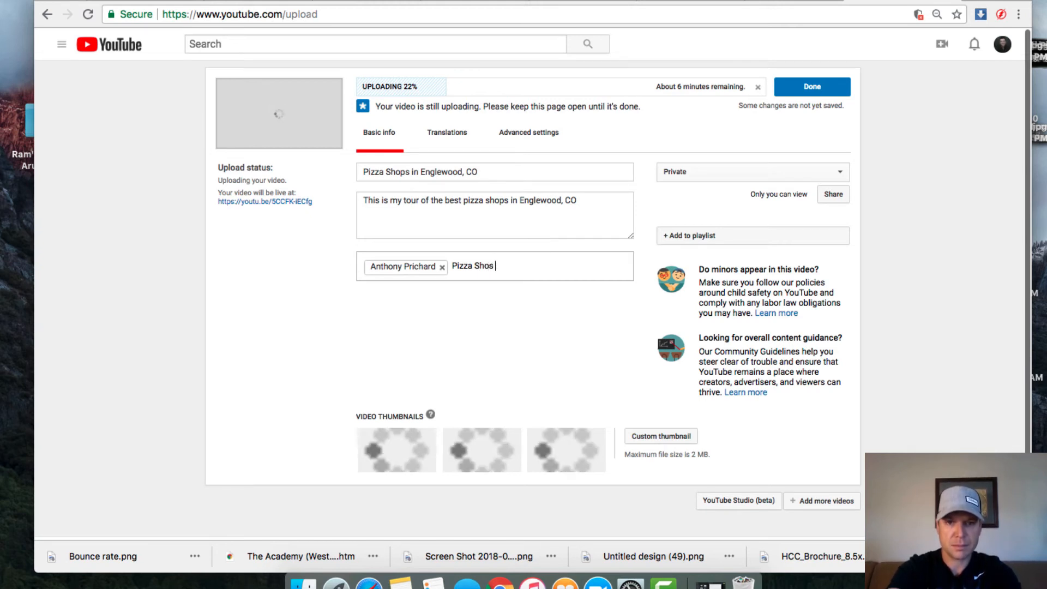
{"action": "type", "text": "ps in Englewood CO"}
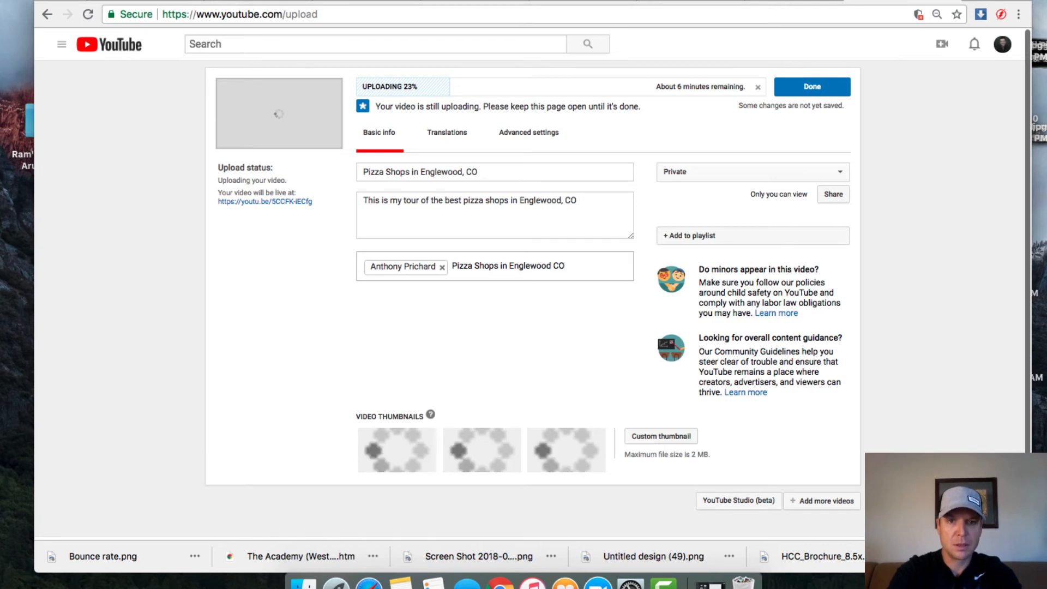
{"action": "key", "text": "Return"}
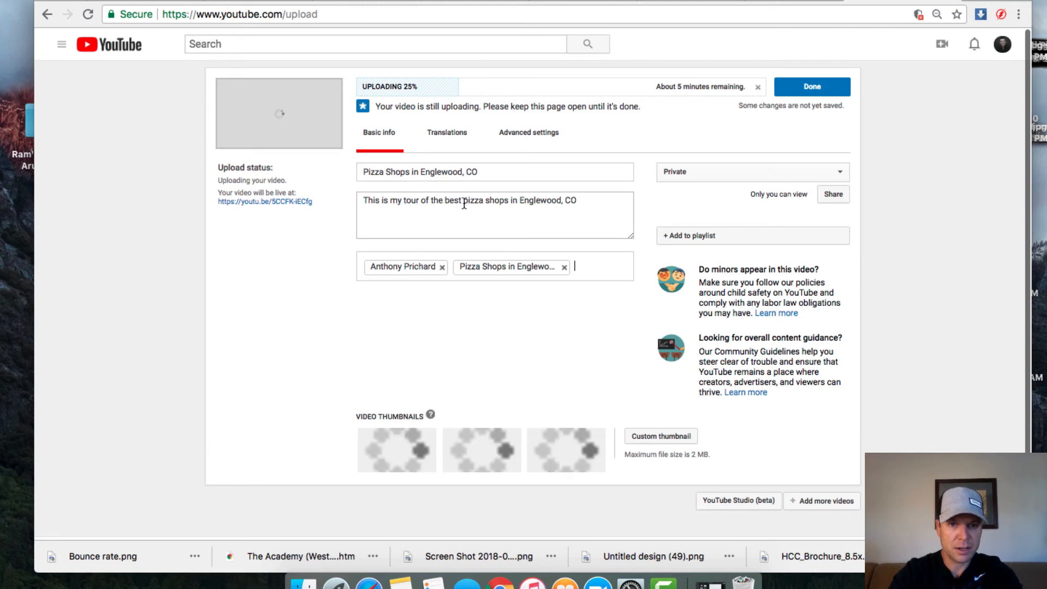
{"action": "left_click_drag", "start_coordinate": [464, 203], "coordinate": [670, 203]}
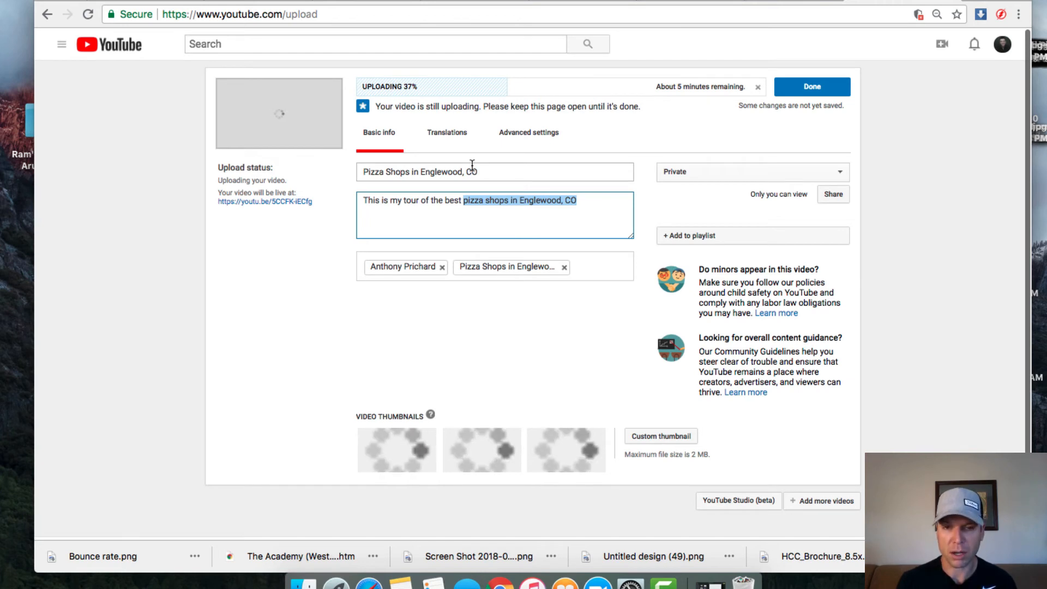
Step: Add a description paragraph about liking pizza, making videos, and visiting Englewood's oldest pizza place
{"action": "left_click", "coordinate": [605, 200]}
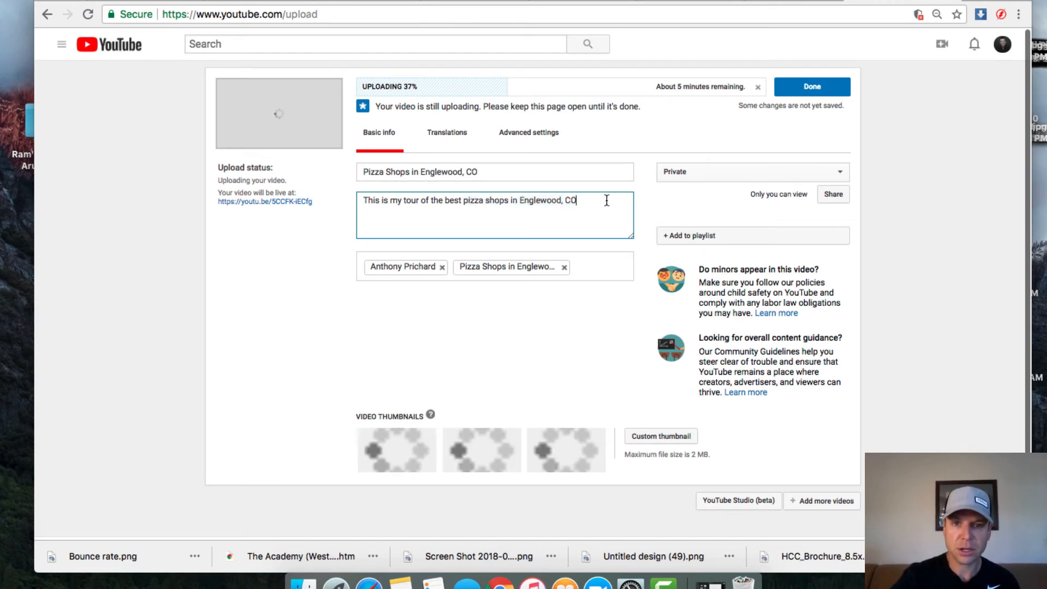
{"action": "key", "text": "Return"}
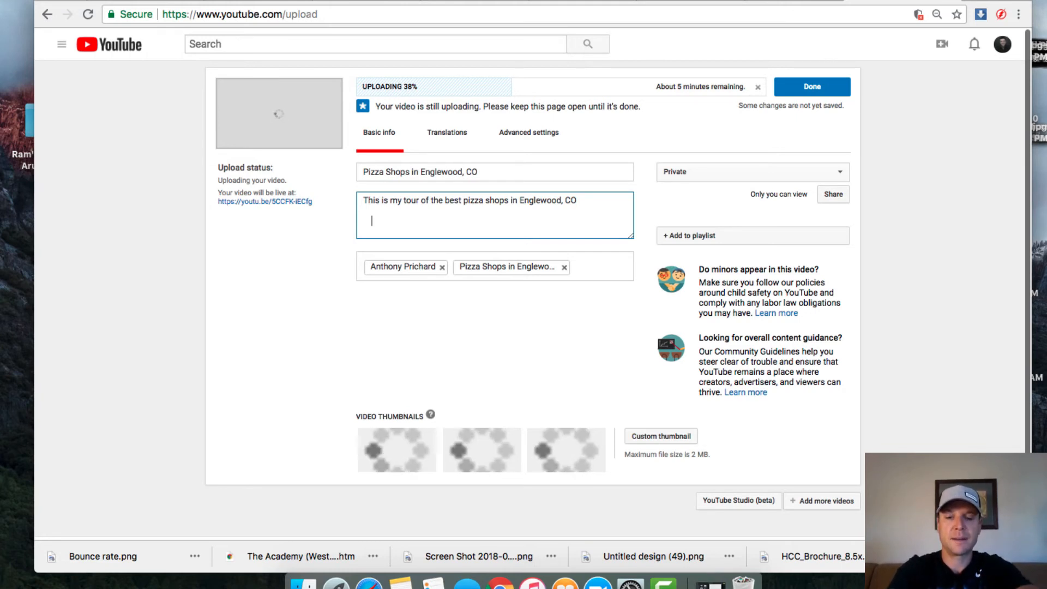
{"action": "type", "text": "I lik"}
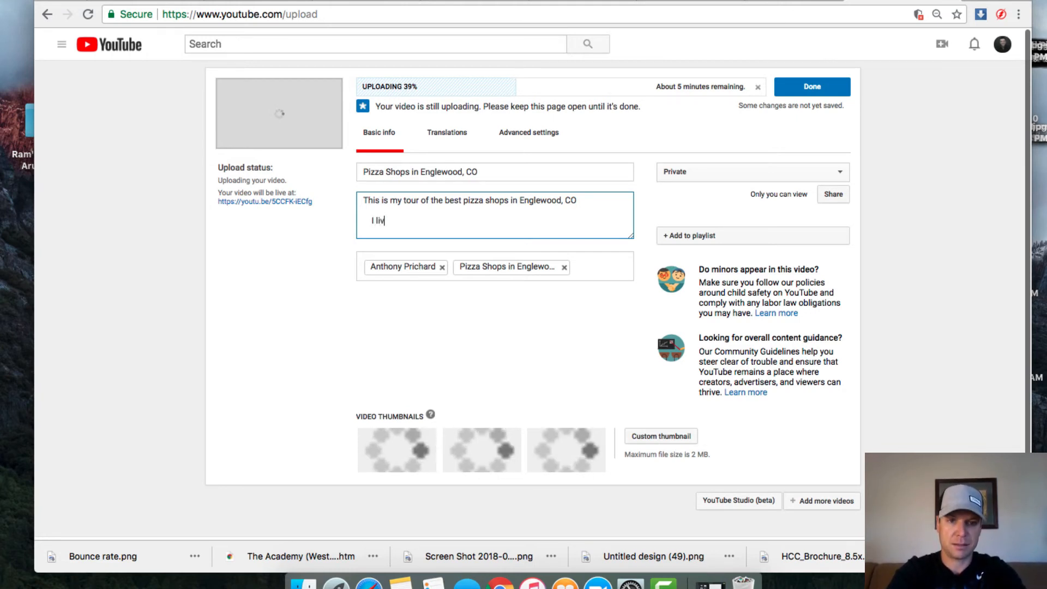
{"action": "type", "text": "e pizz"}
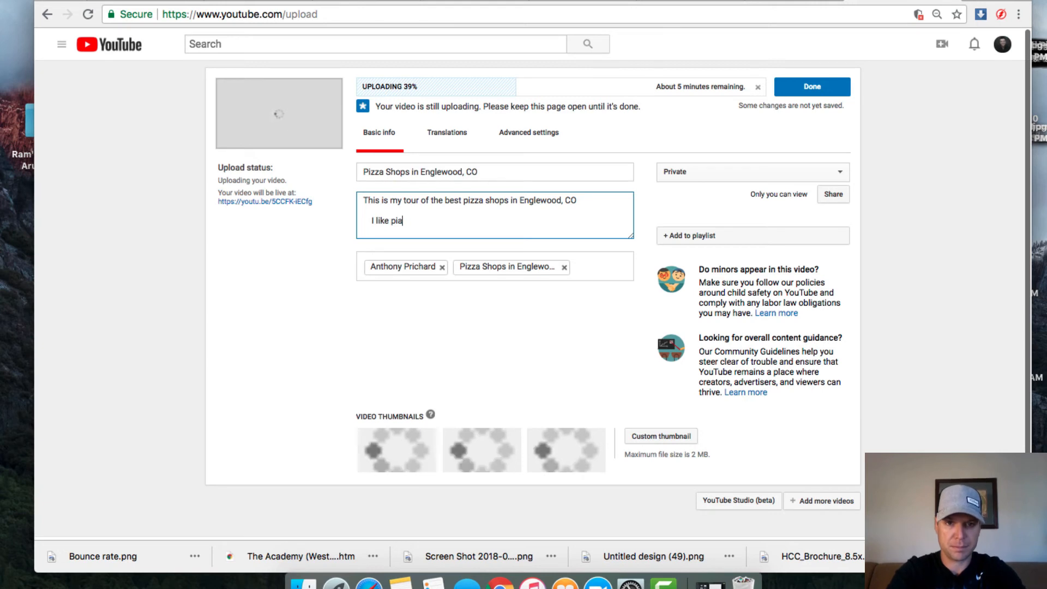
{"action": "type", "text": "a and"}
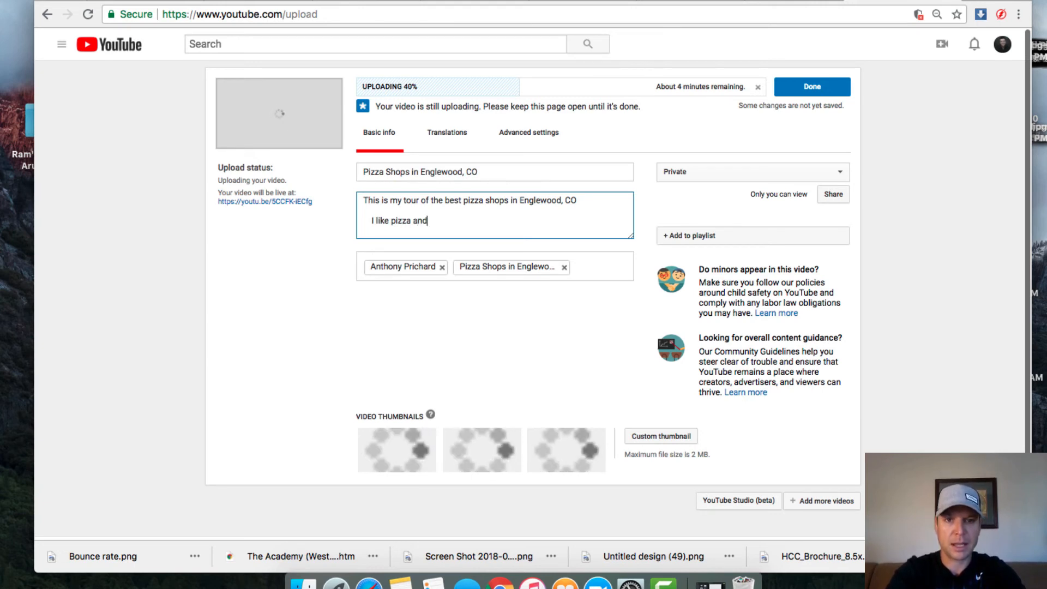
{"action": "type", "text": " I als"}
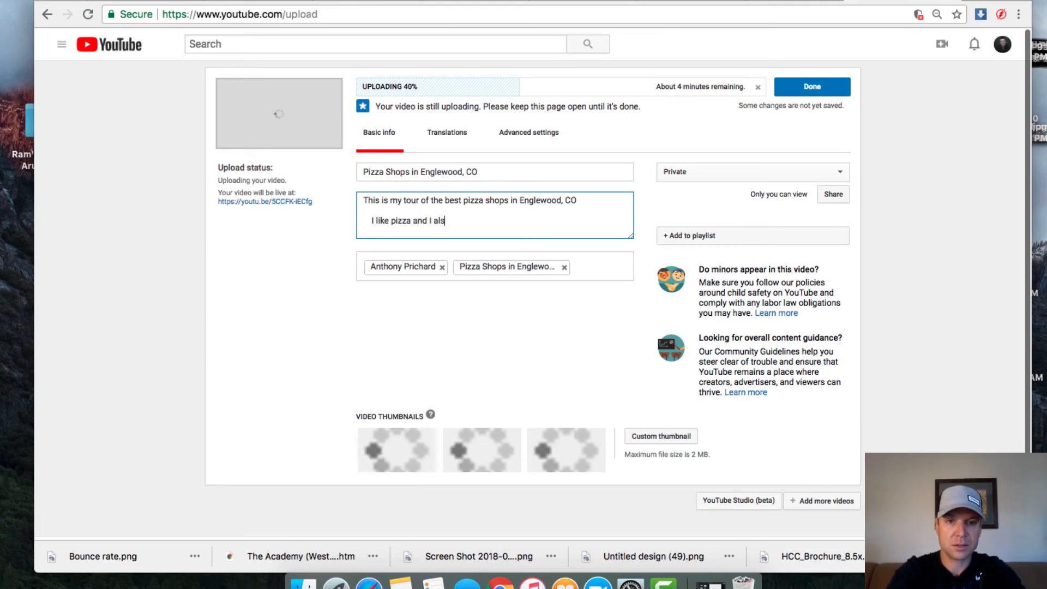
{"action": "type", "text": "o like mak"}
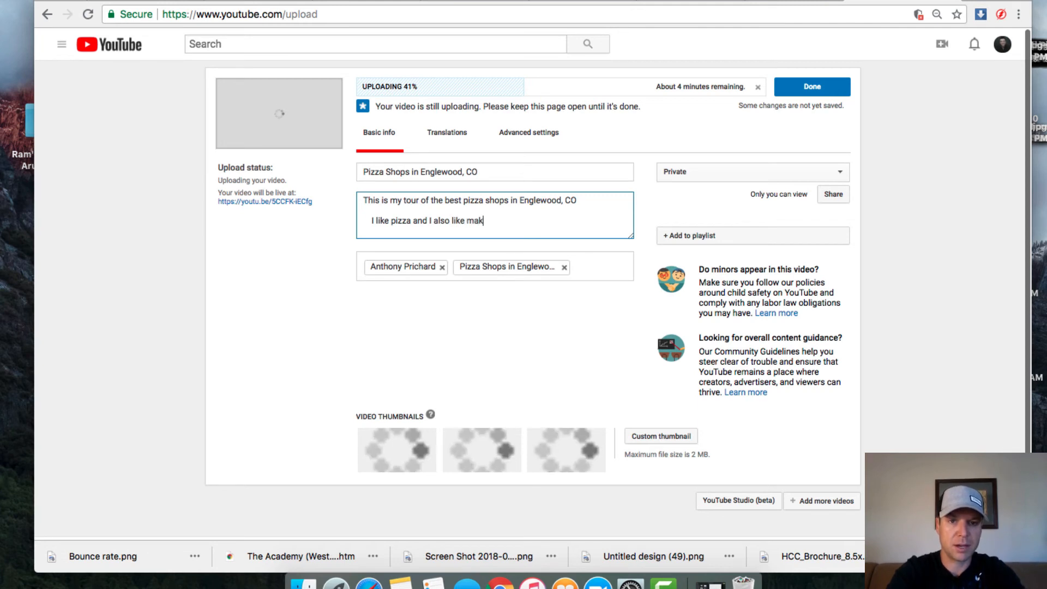
{"action": "type", "text": "ing videos"}
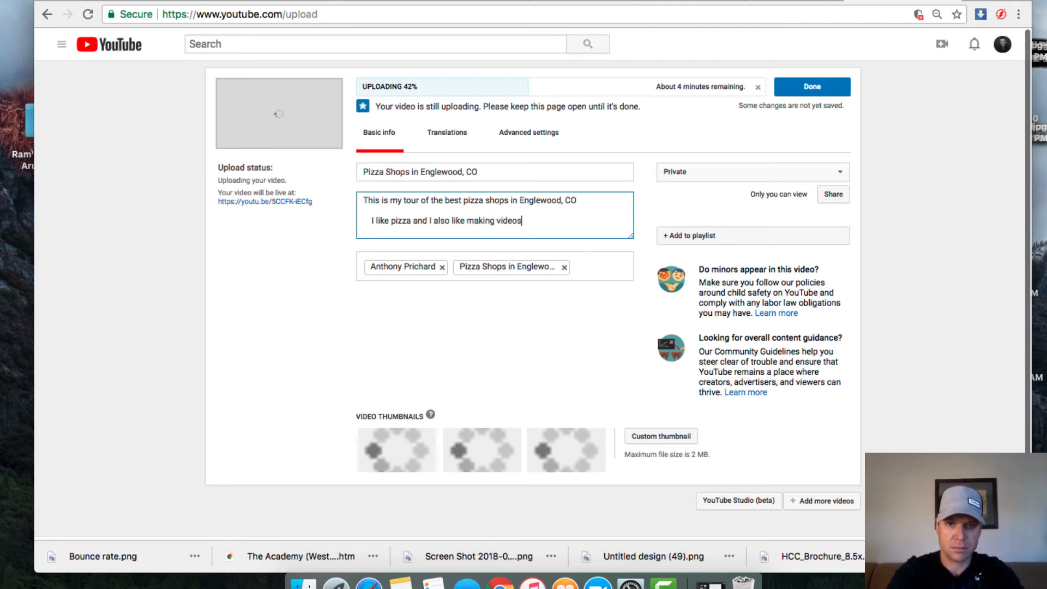
{"action": "type", "text": ". S"}
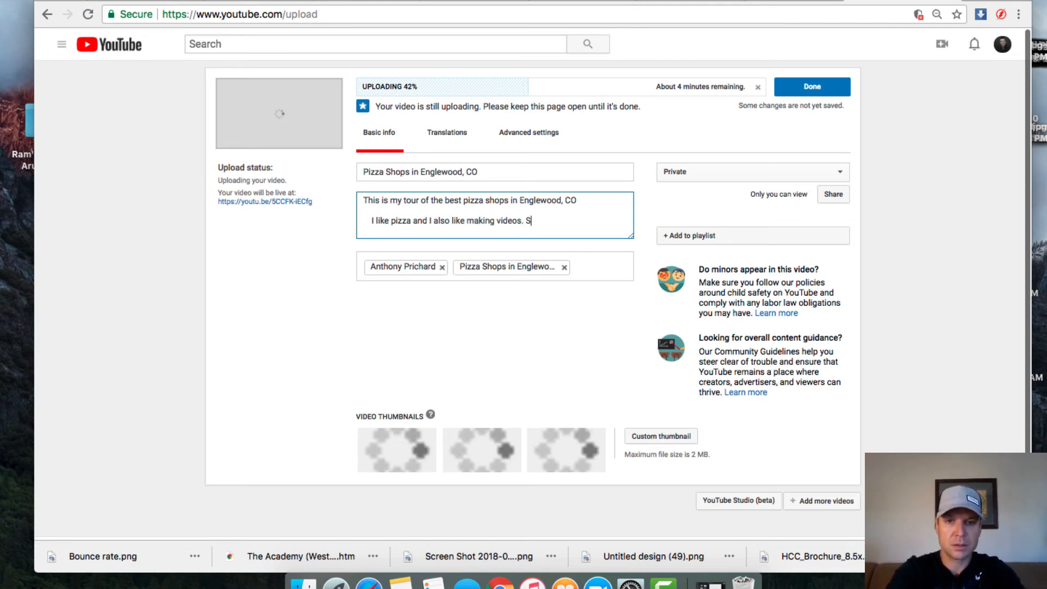
{"action": "type", "text": "o, I t"}
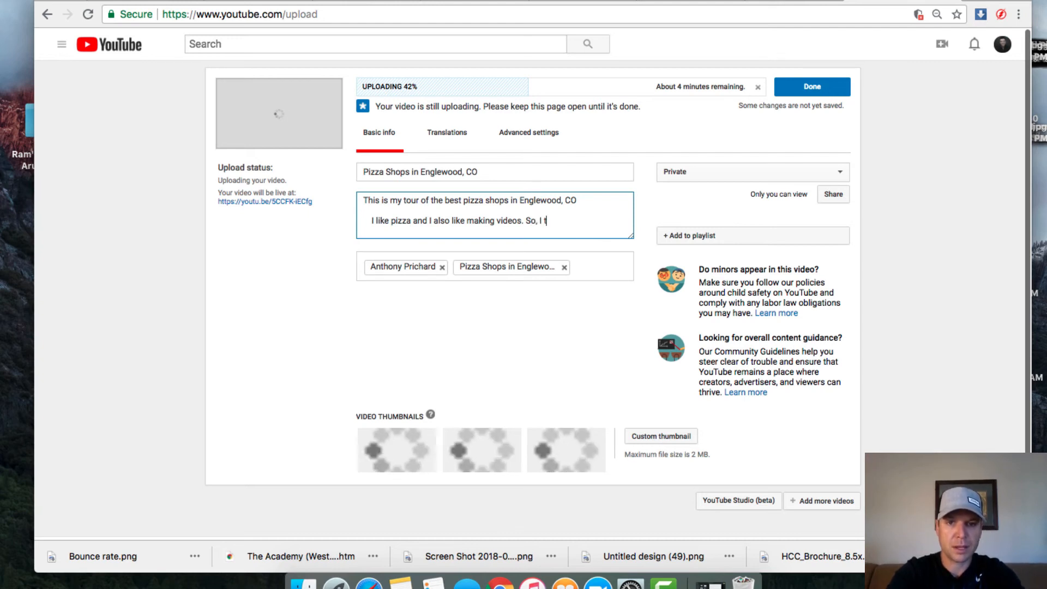
{"action": "type", "text": "hought I wou"}
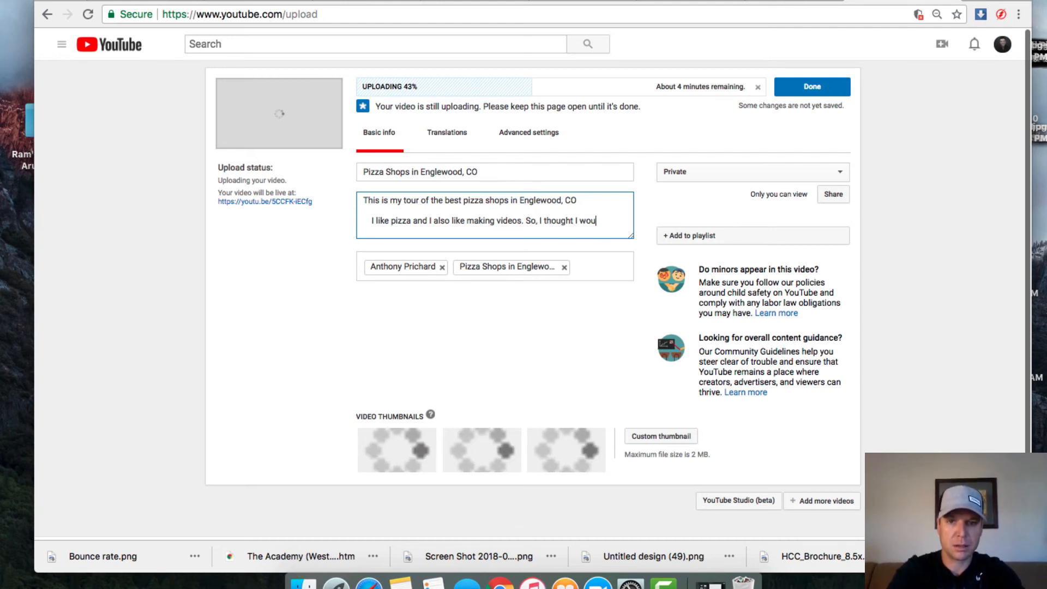
{"action": "type", "text": "ld make a v"}
{"action": "type", "text": "ideo"}
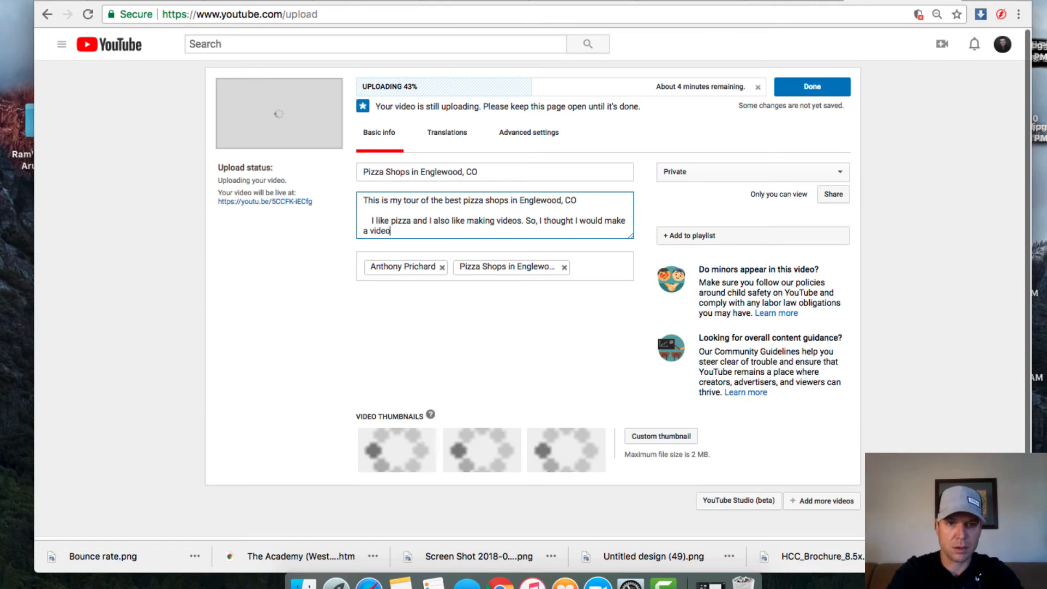
{"action": "type", "text": " about all of"}
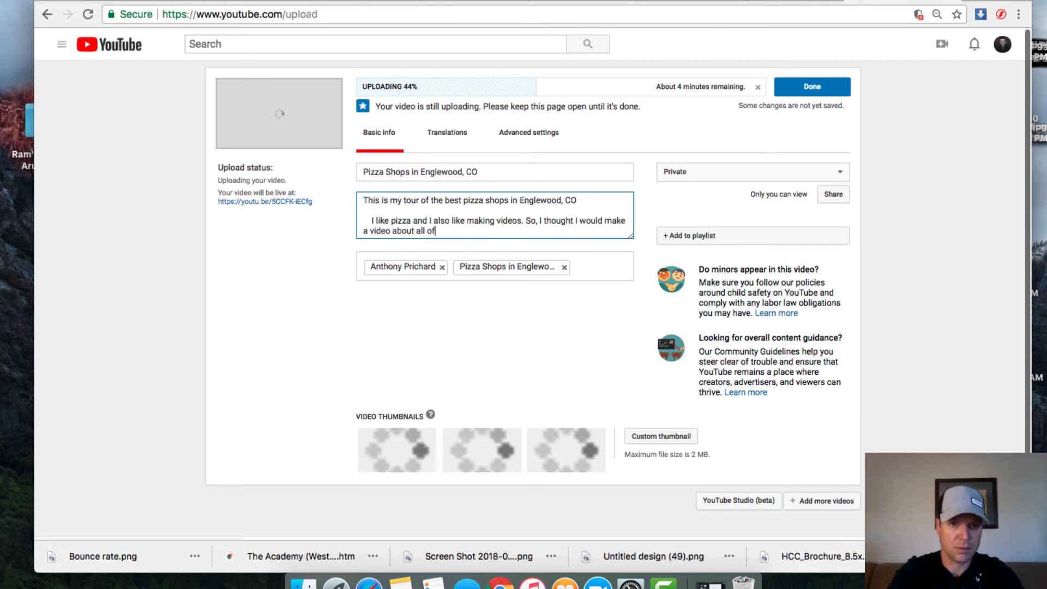
{"action": "type", "text": " my favorit"}
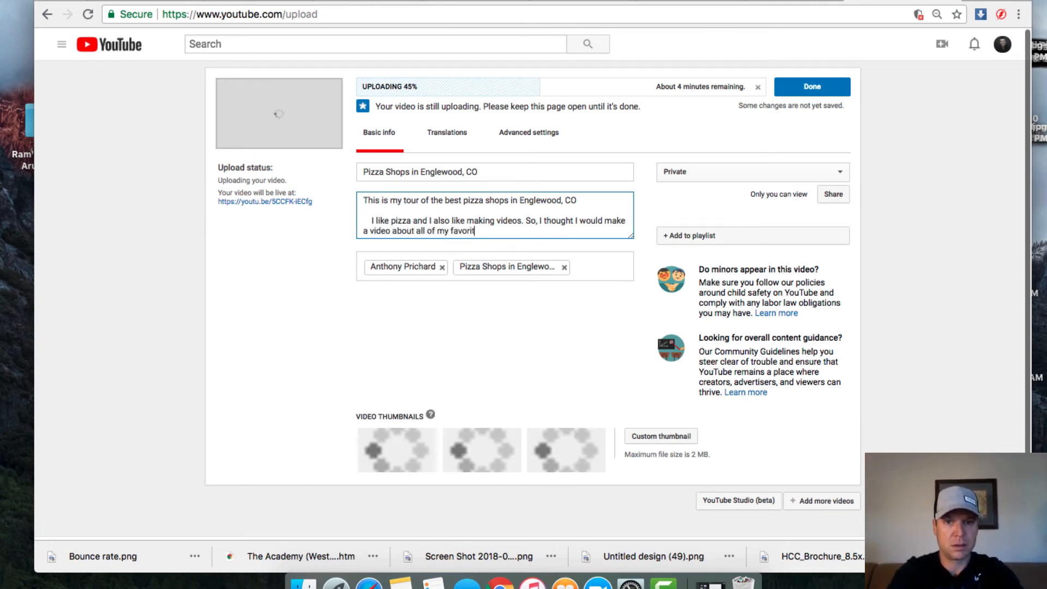
{"action": "type", "text": "e pizza"}
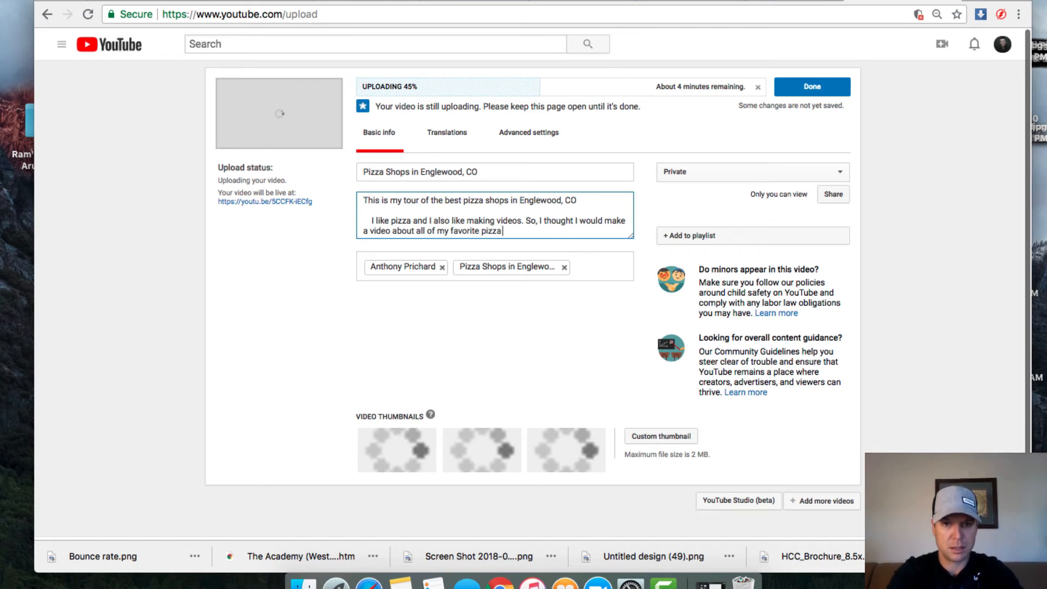
{"action": "type", "text": " sh"}
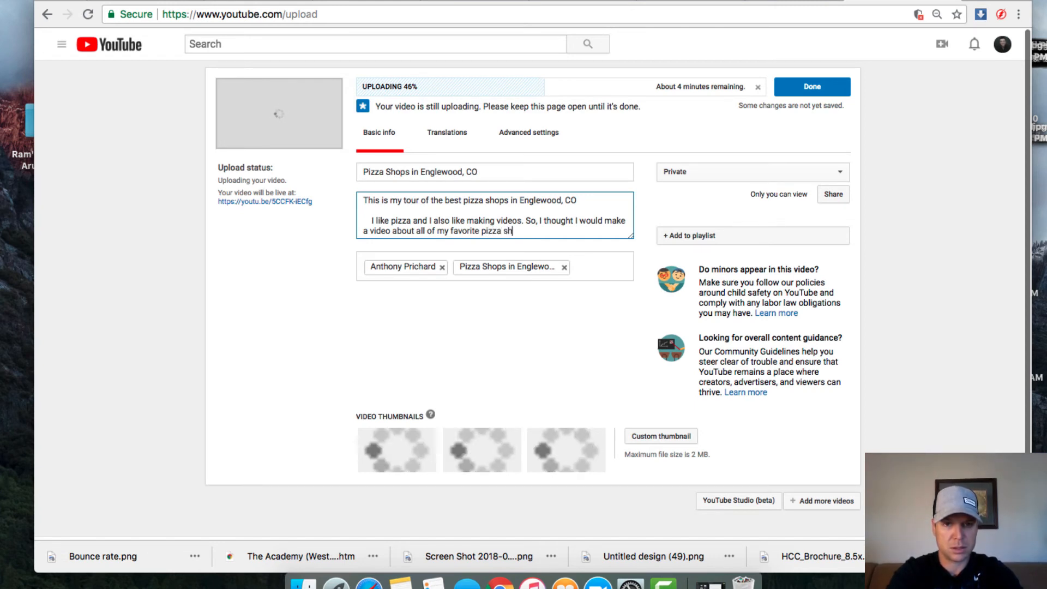
{"action": "type", "text": "ops in E"}
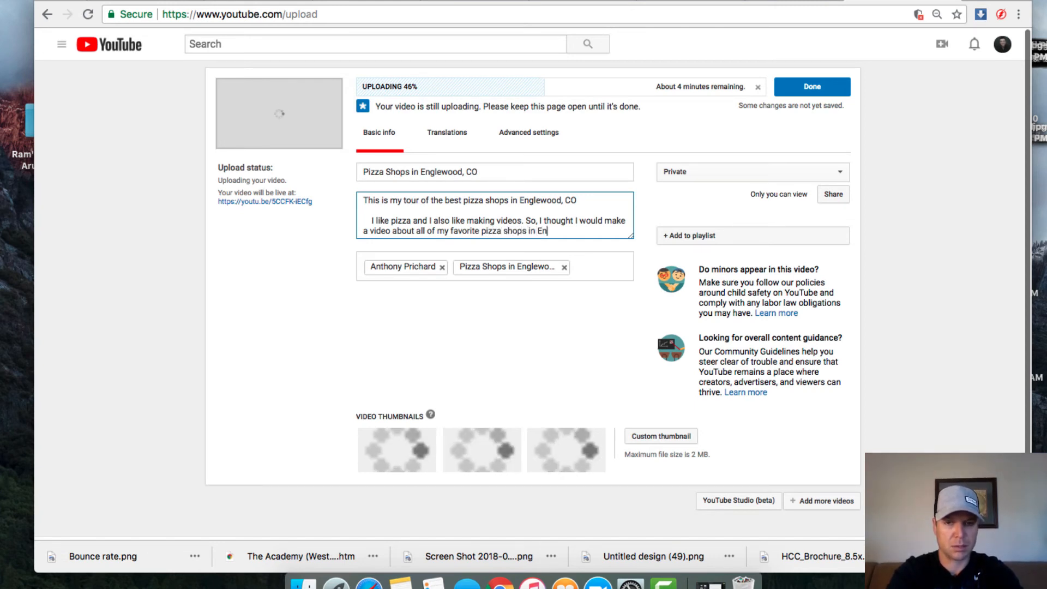
{"action": "key", "text": "BackSpace"}
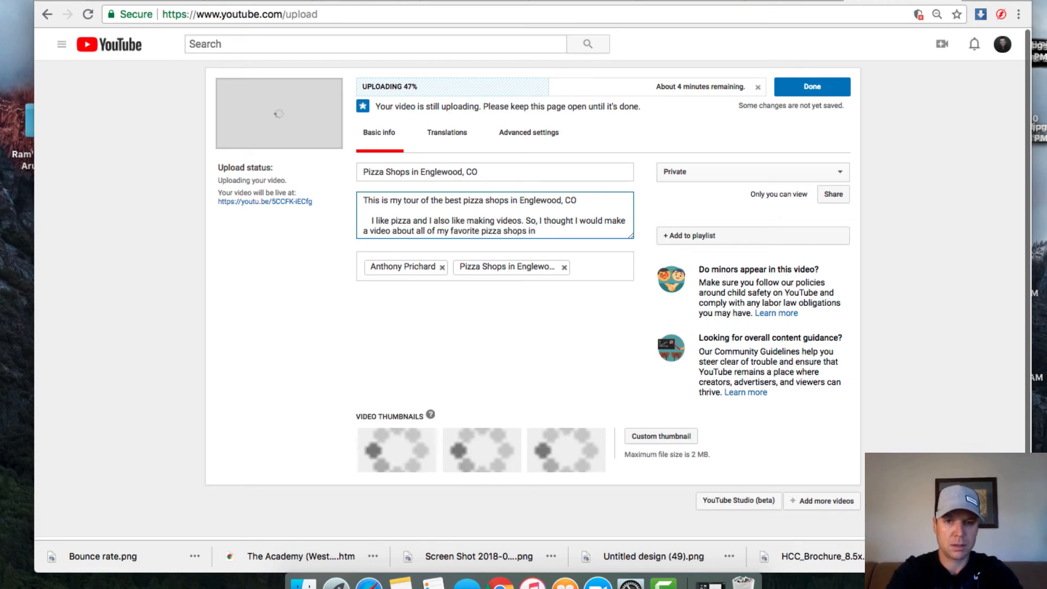
{"action": "type", "text": "En"}
{"action": "key", "text": "BackSpace"}
{"action": "key", "text": "BackSpace"}
{"action": "type", "text": "my"}
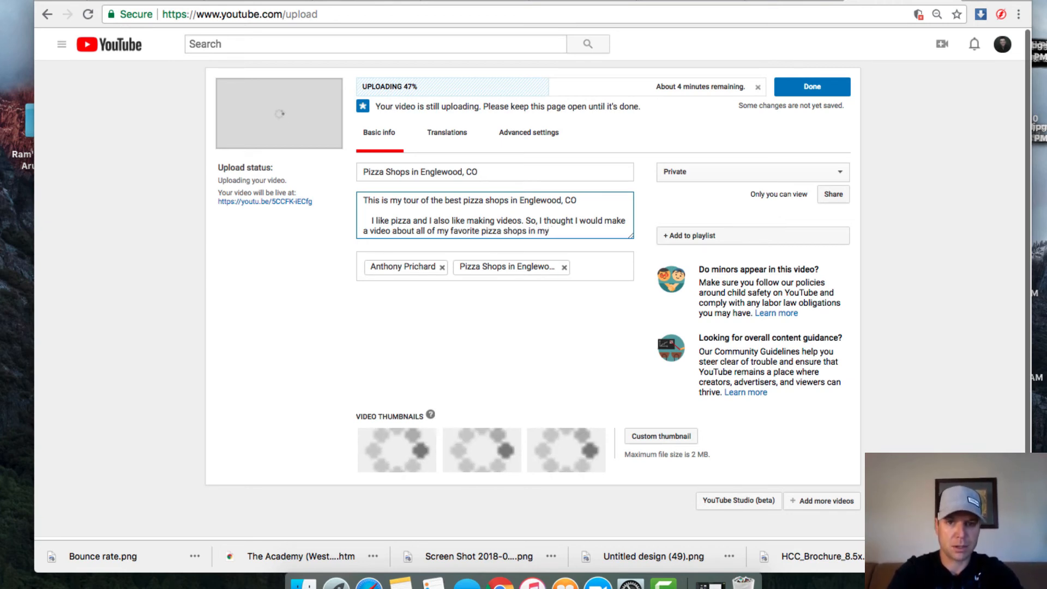
{"action": "type", "text": " neighborh"}
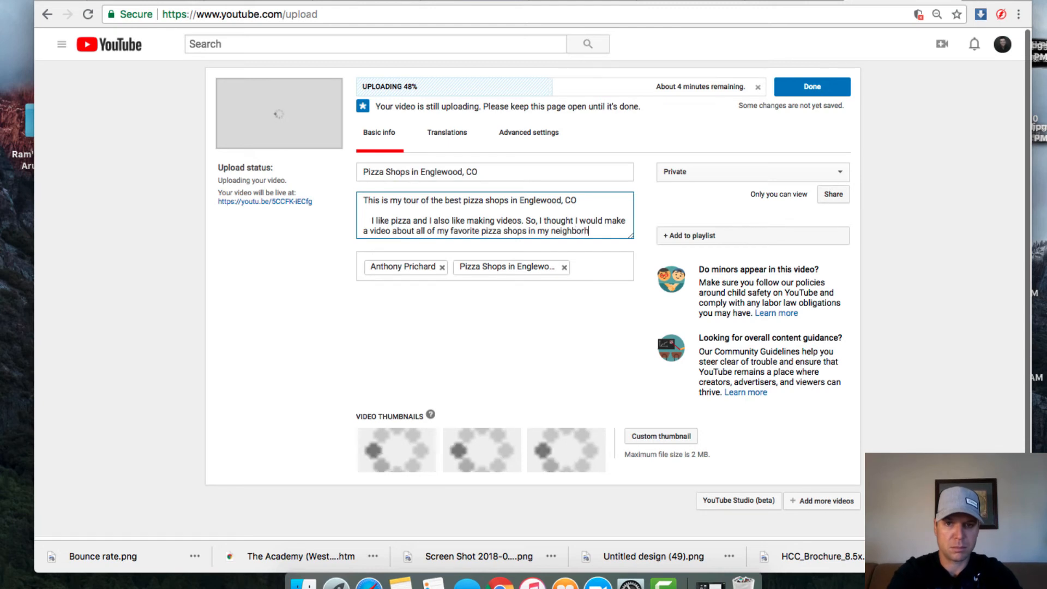
{"action": "type", "text": "ood, Englew"}
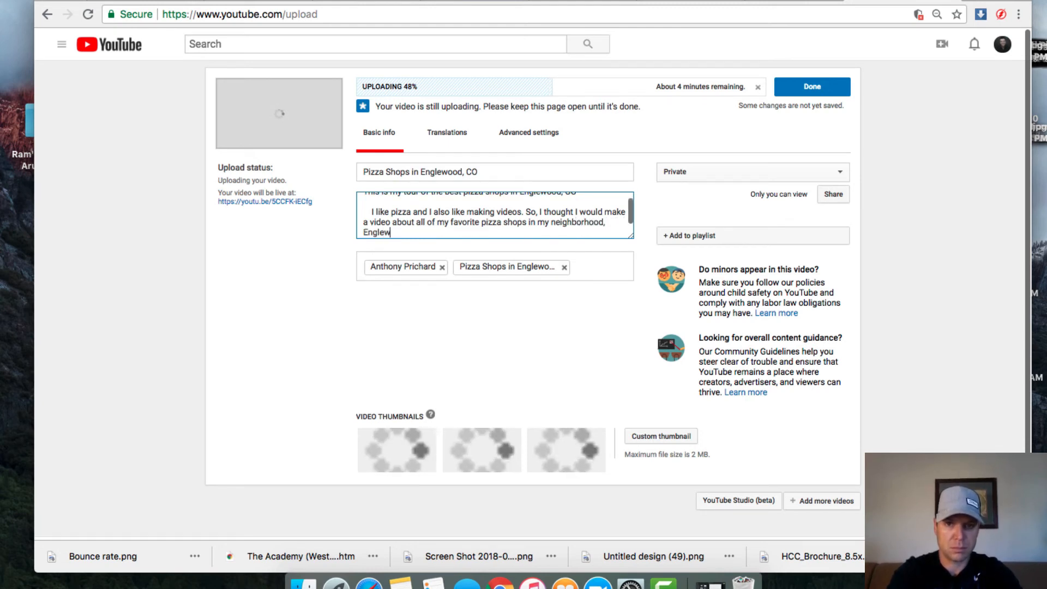
{"action": "type", "text": "ood, CO"}
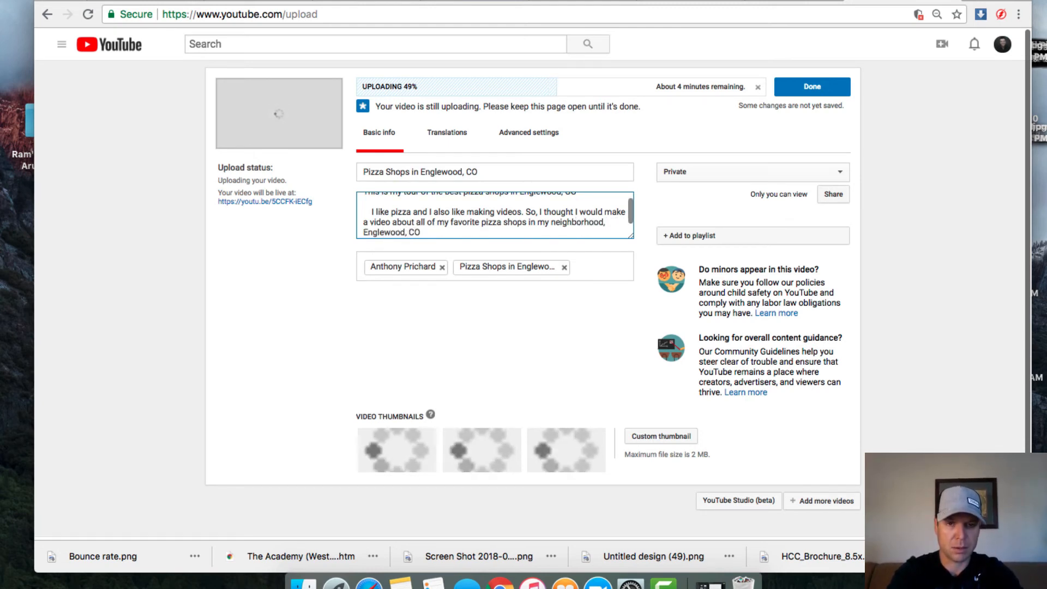
{"action": "key", "text": "BackSpace"}
{"action": "type", "text": "olorad"}
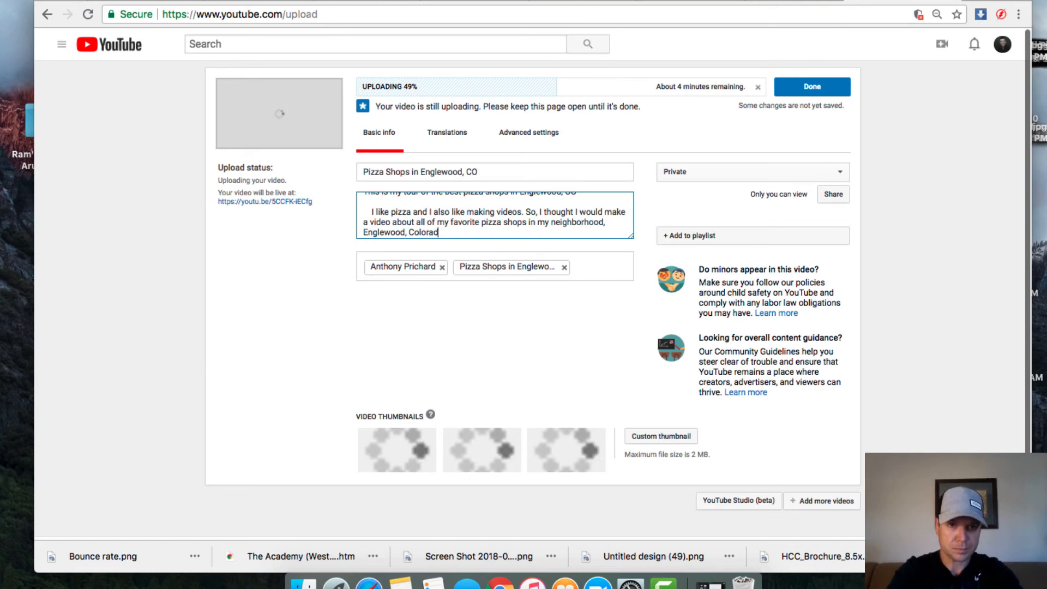
{"action": "type", "text": "o. "}
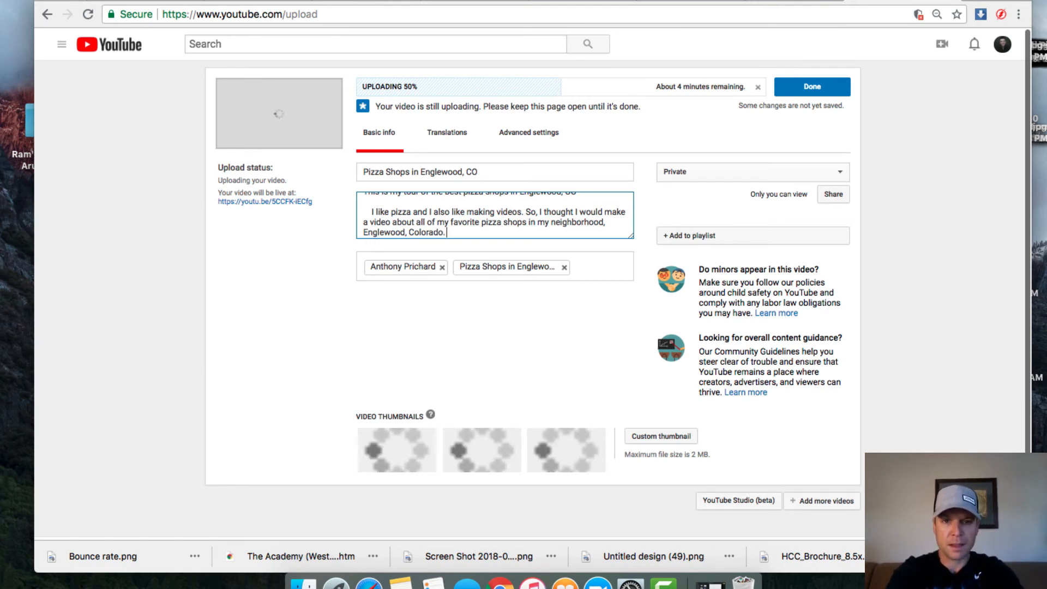
{"action": "type", "text": "I sto"}
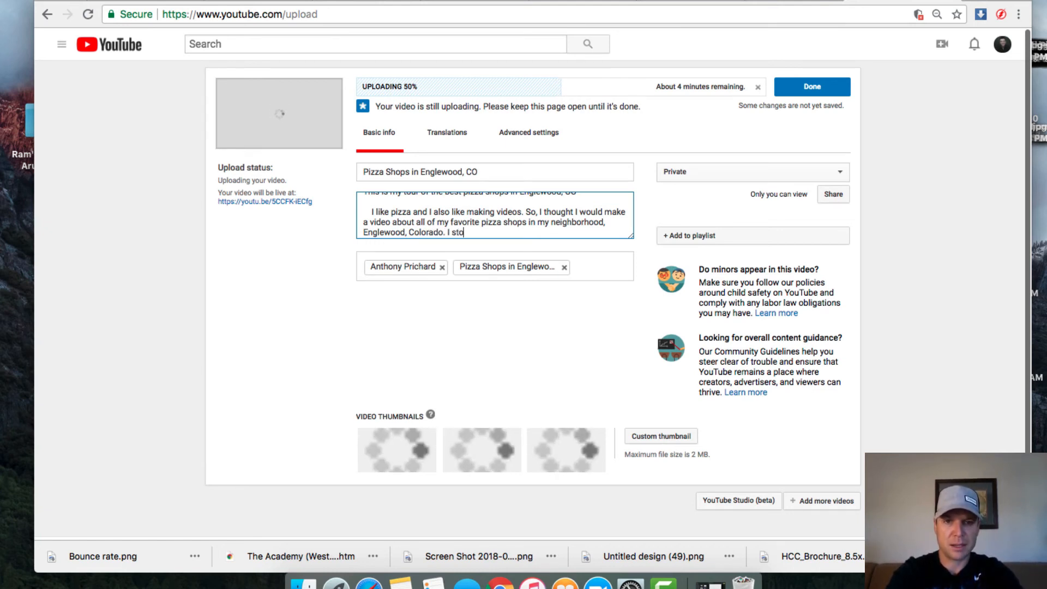
{"action": "type", "text": "p by the old"}
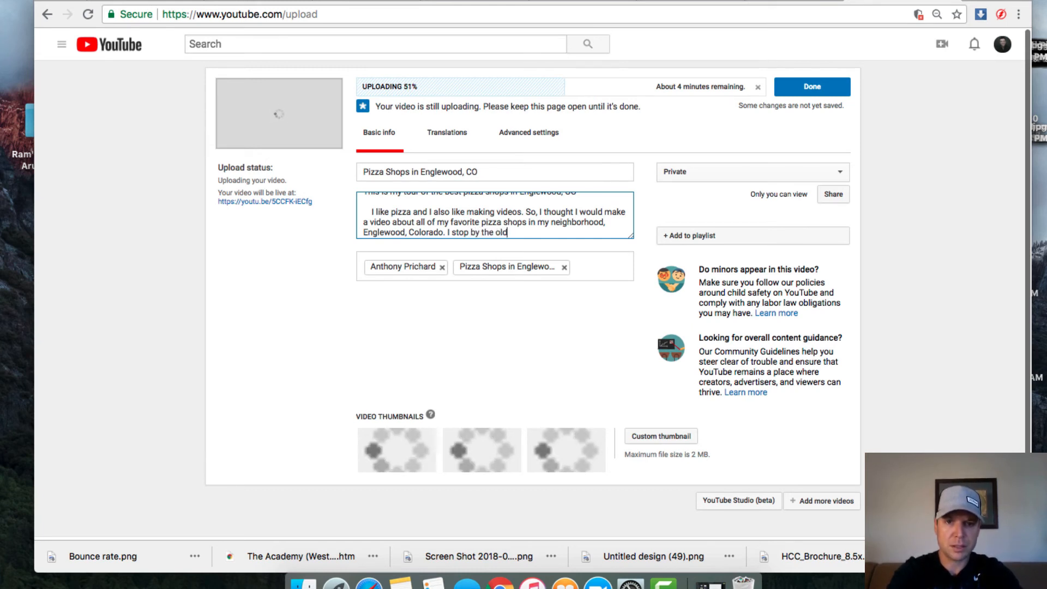
{"action": "type", "text": "est "}
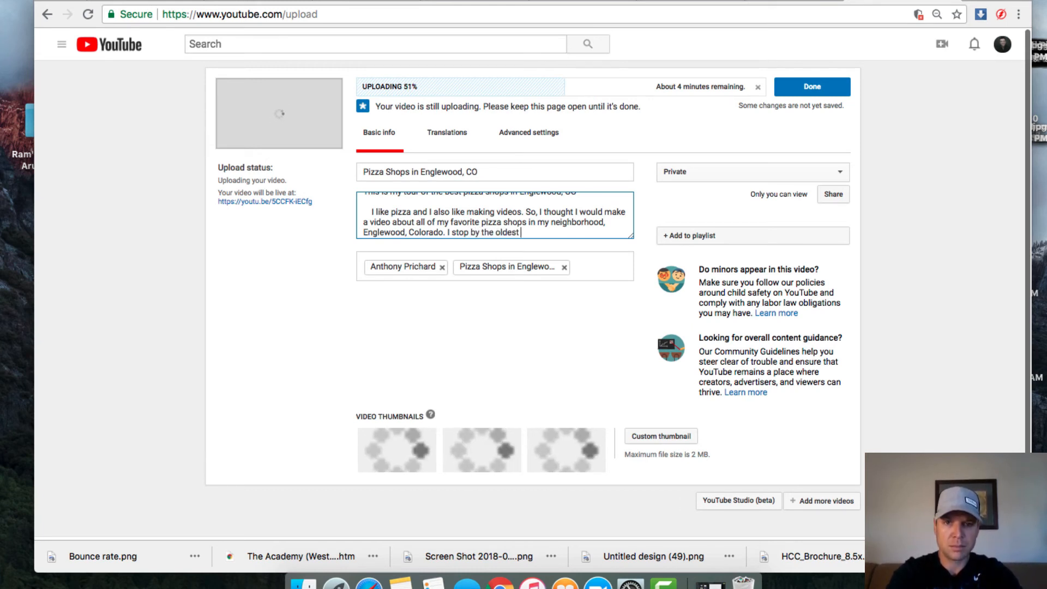
{"action": "type", "text": "pizza pl"}
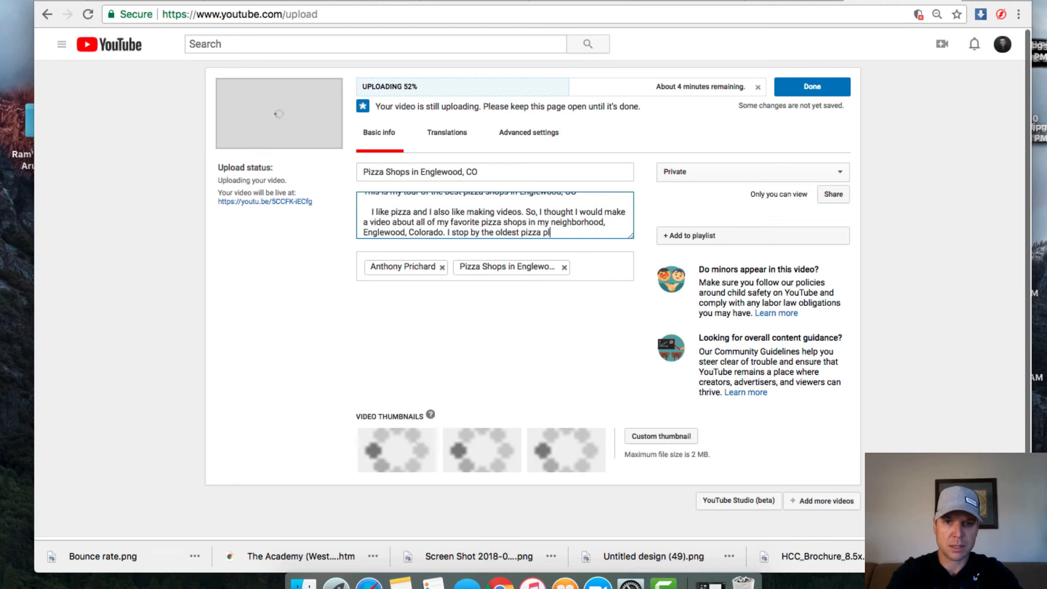
{"action": "type", "text": "ace in Engl"}
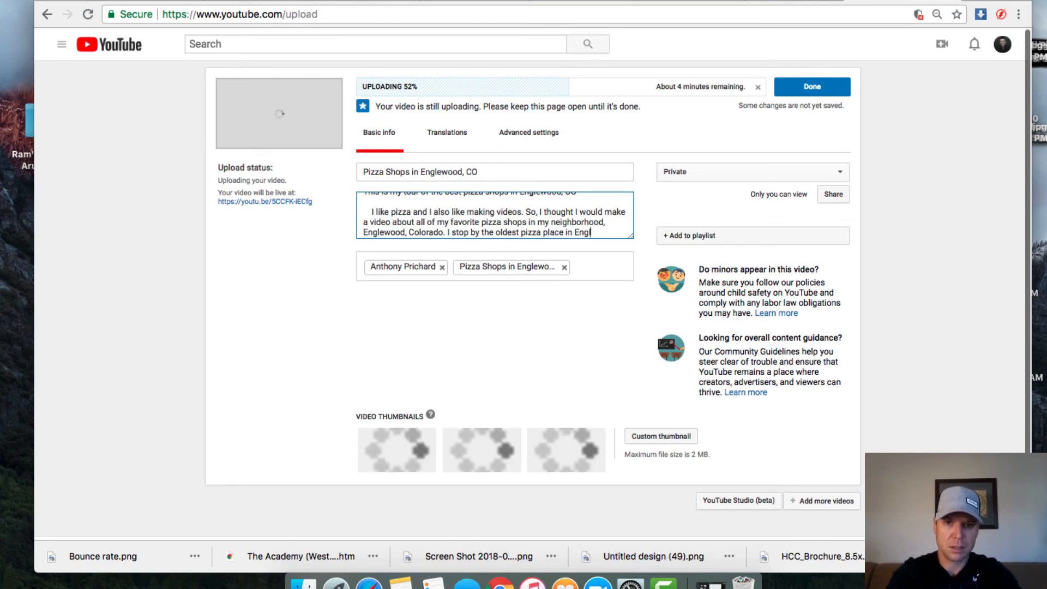
{"action": "type", "text": "ewood, Pi"}
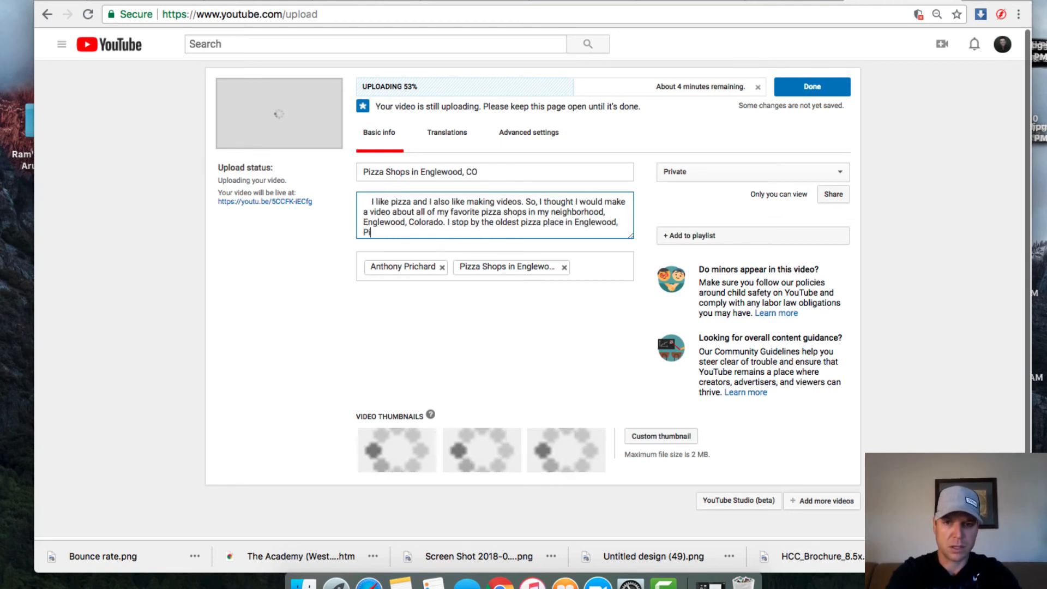
Step: Continue the description naming Ricos, Calore and Chuck E Cheeses, ending 'spots to go if you love pizza.'
{"action": "key", "text": "BackSpace"}
{"action": "key", "text": "BackSpace"}
{"action": "type", "text": "RIcos,"}
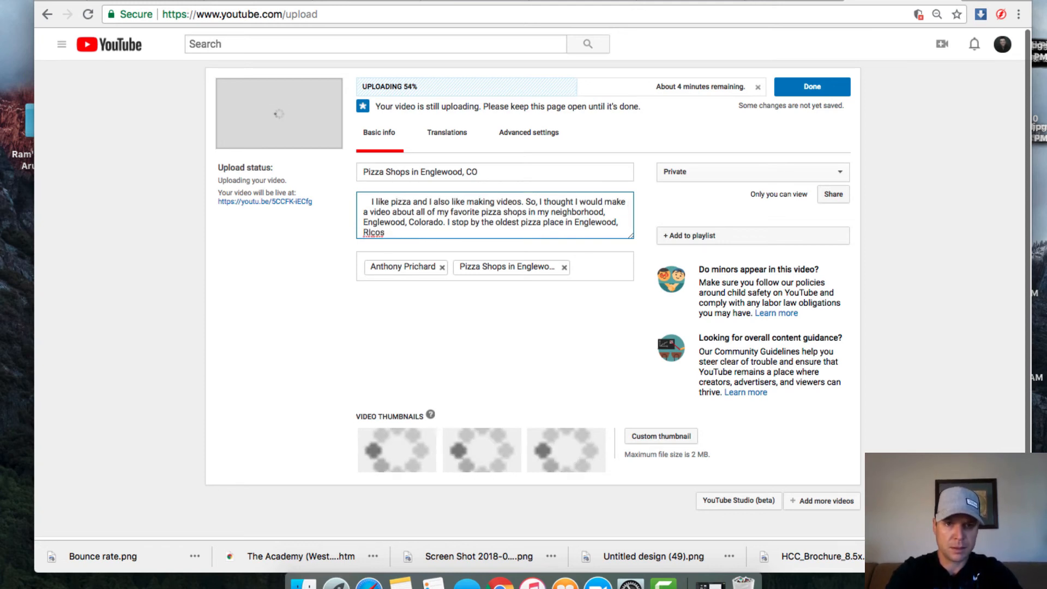
{"action": "key", "text": "BackSpace"}
{"action": "key", "text": "BackSpace"}
{"action": "key", "text": "BackSpace"}
{"action": "key", "text": "BackSpace"}
{"action": "key", "text": "BackSpace"}
{"action": "type", "text": "Ricos"}
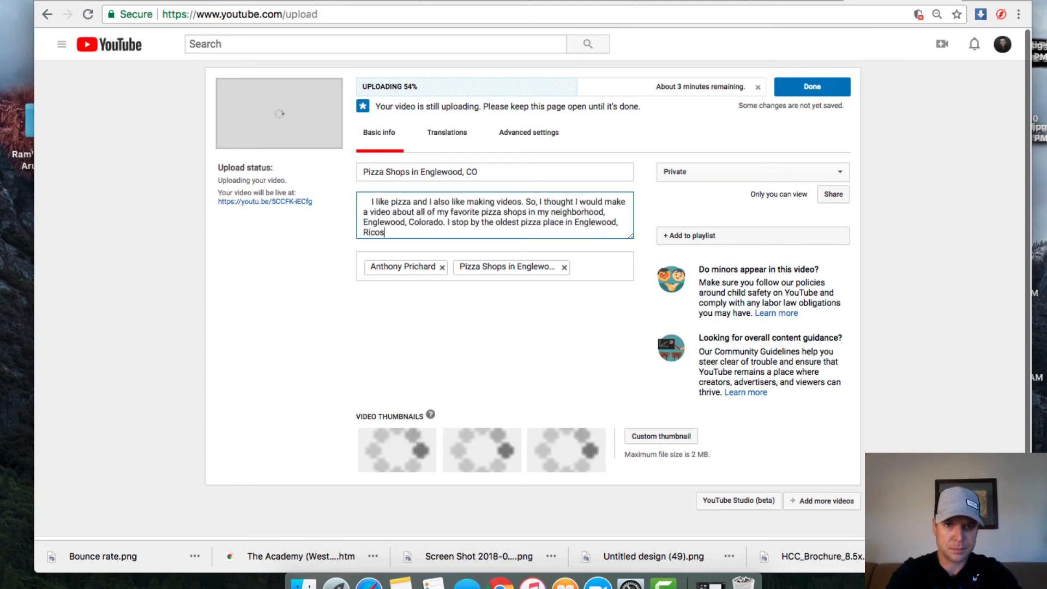
{"action": "type", "text": ", we"}
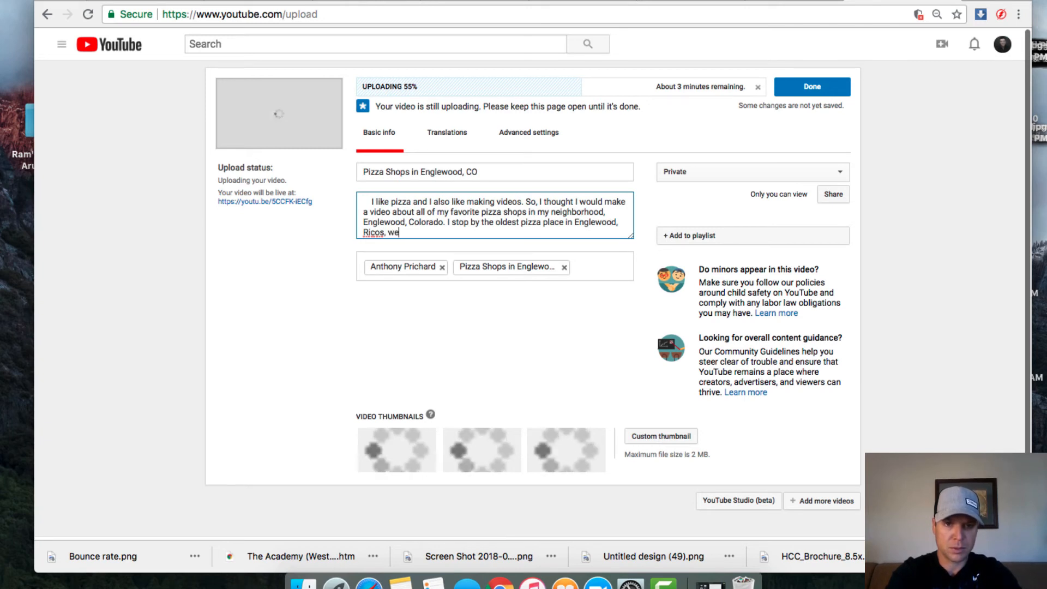
{"action": "type", "text": " swing by"}
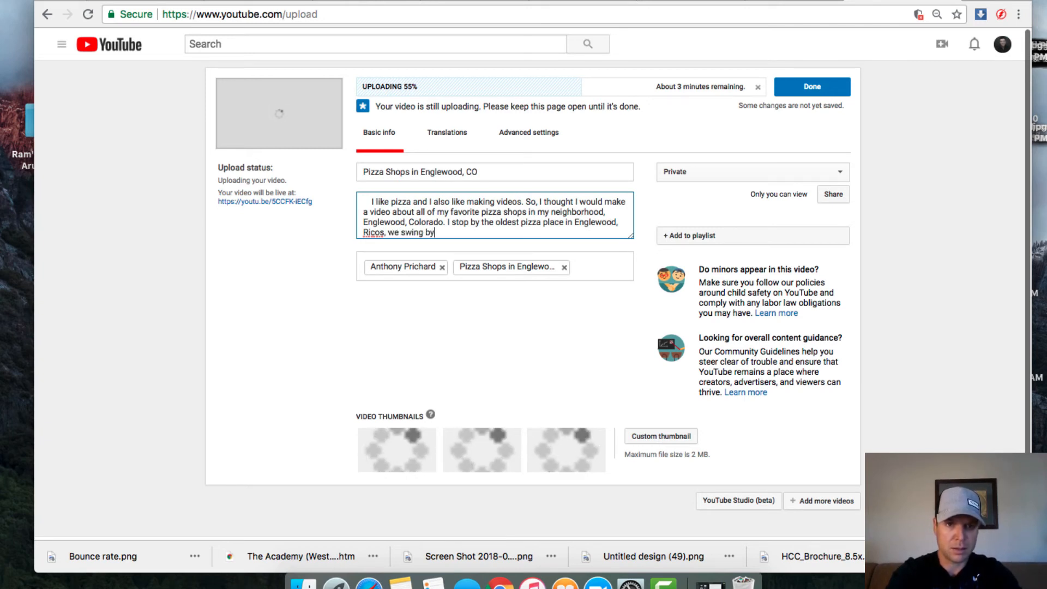
{"action": "type", "text": ", Calore"}
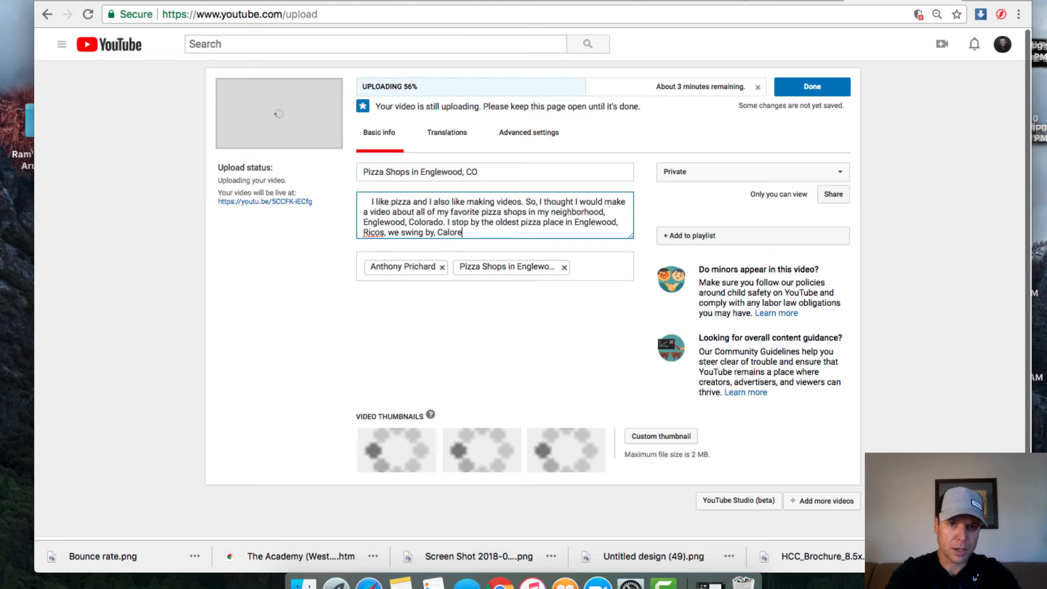
{"action": "type", "text": " a"}
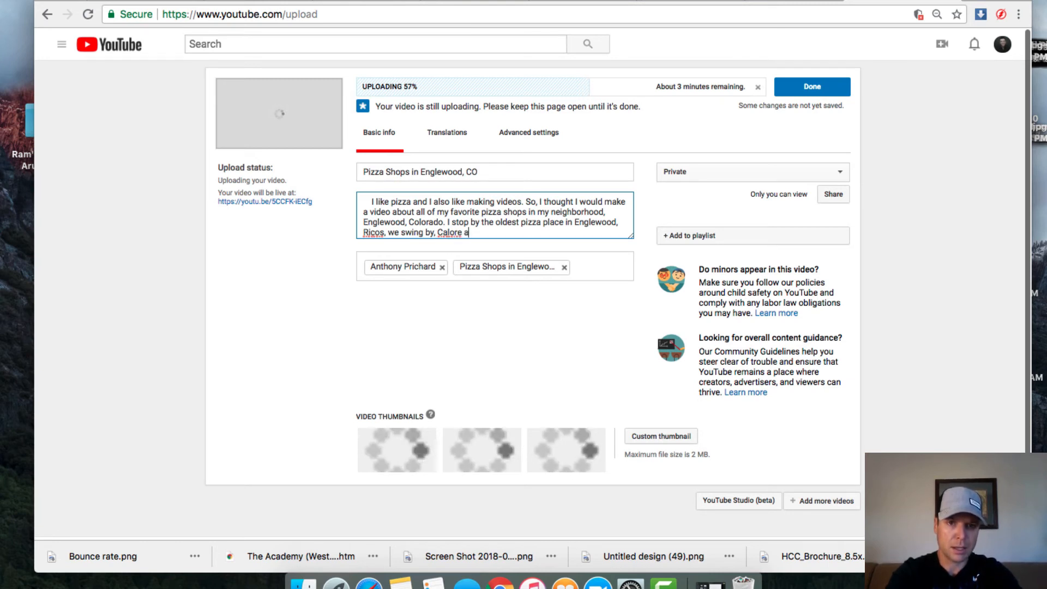
{"action": "type", "text": "nd I "}
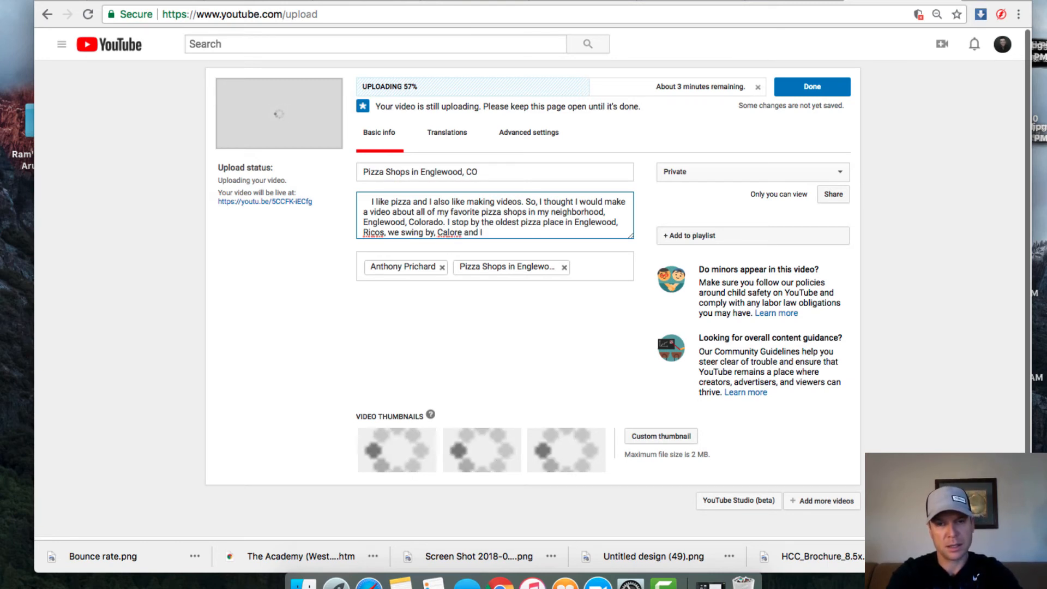
{"action": "type", "text": "swo"}
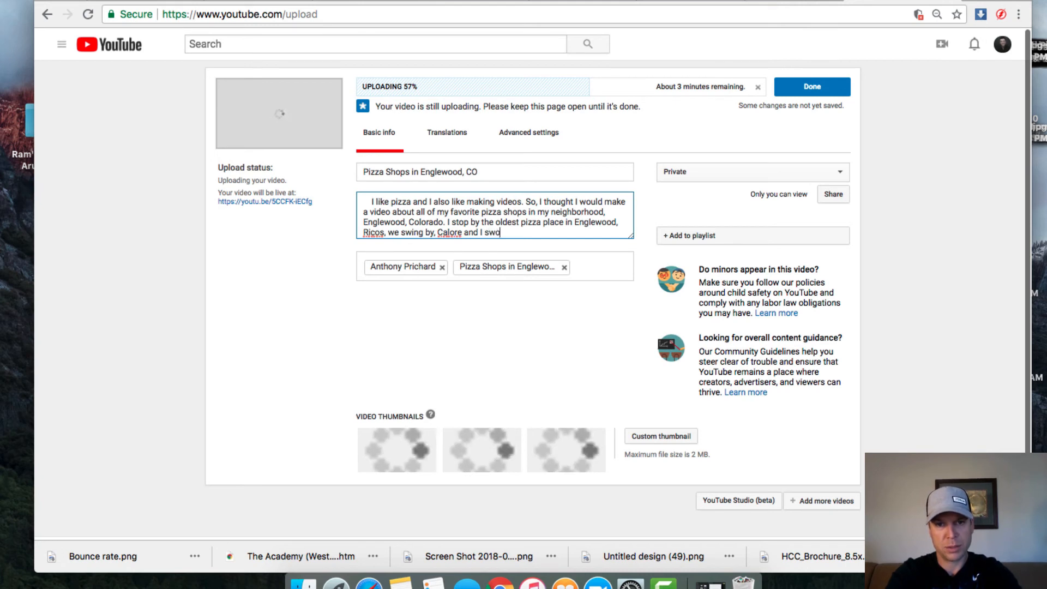
{"action": "type", "text": "op into "}
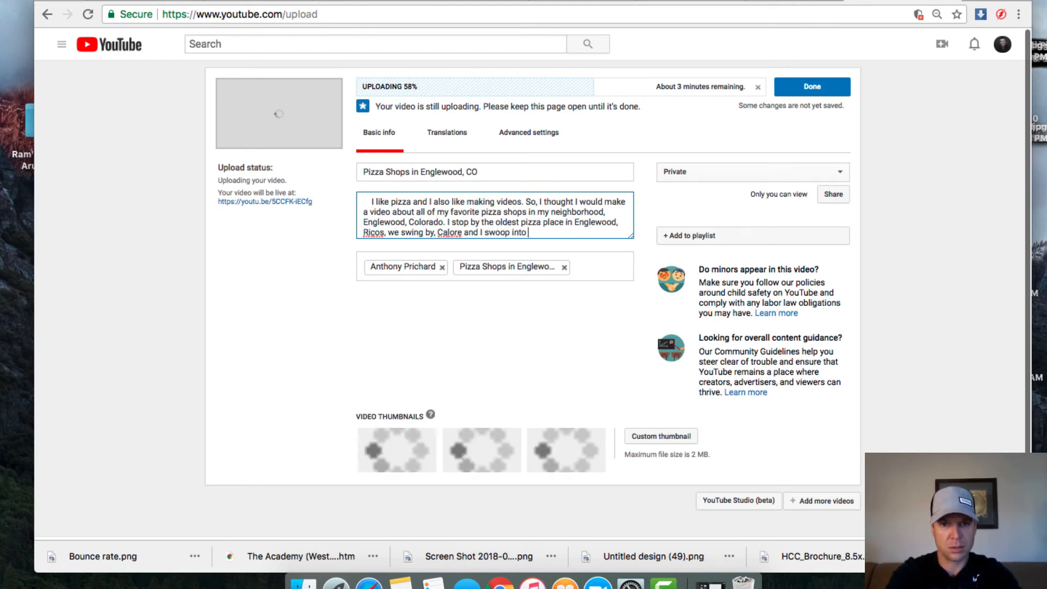
{"action": "type", "text": "Cuck E"}
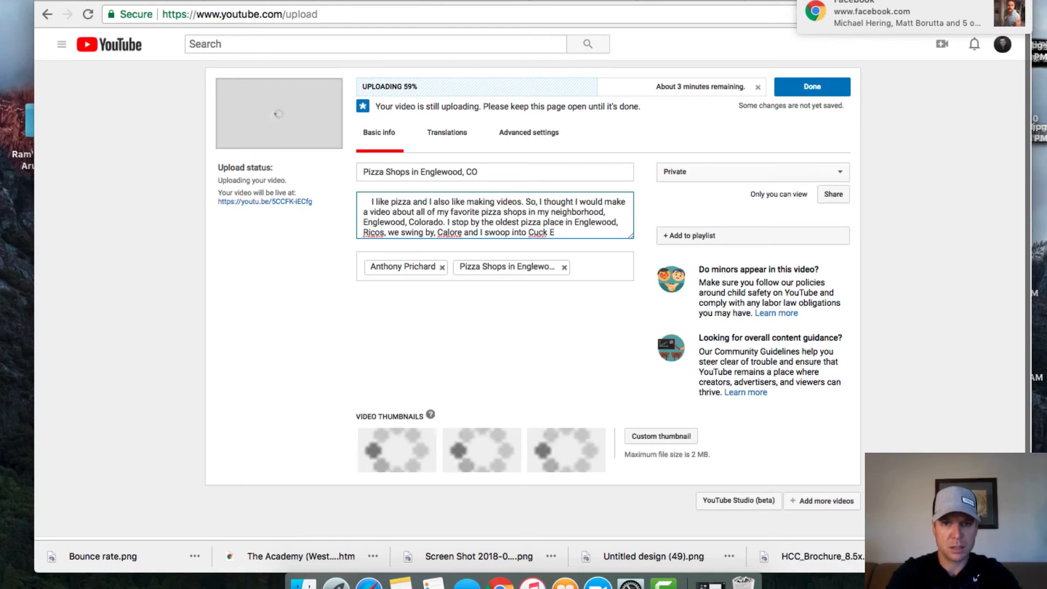
{"action": "key", "text": "BackSpace"}
{"action": "key", "text": "BackSpace"}
{"action": "key", "text": "BackSpace"}
{"action": "key", "text": "BackSpace"}
{"action": "key", "text": "BackSpace"}
{"action": "type", "text": "huc"}
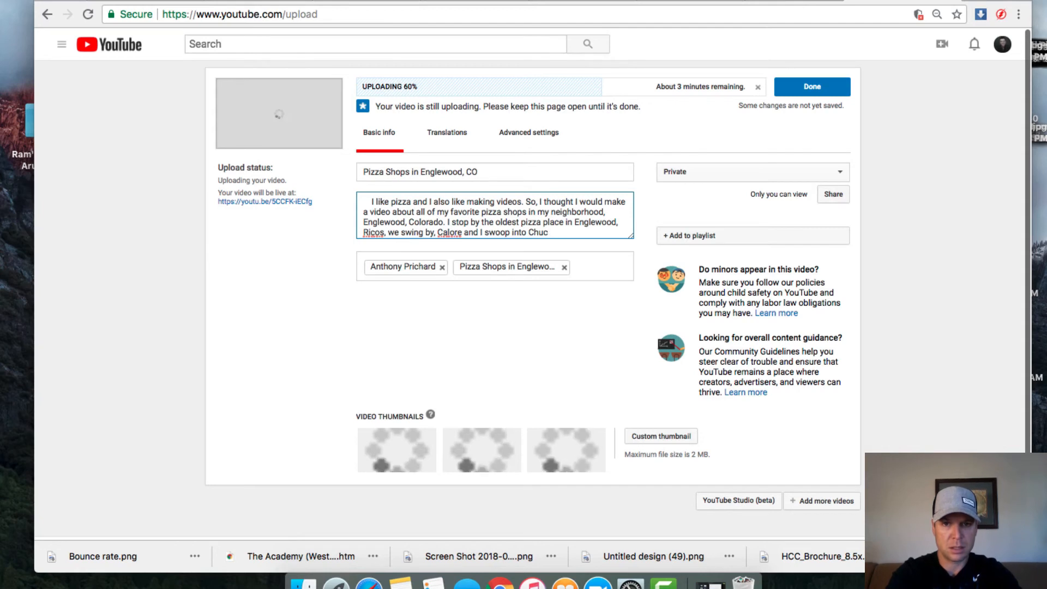
{"action": "type", "text": "k E Che"}
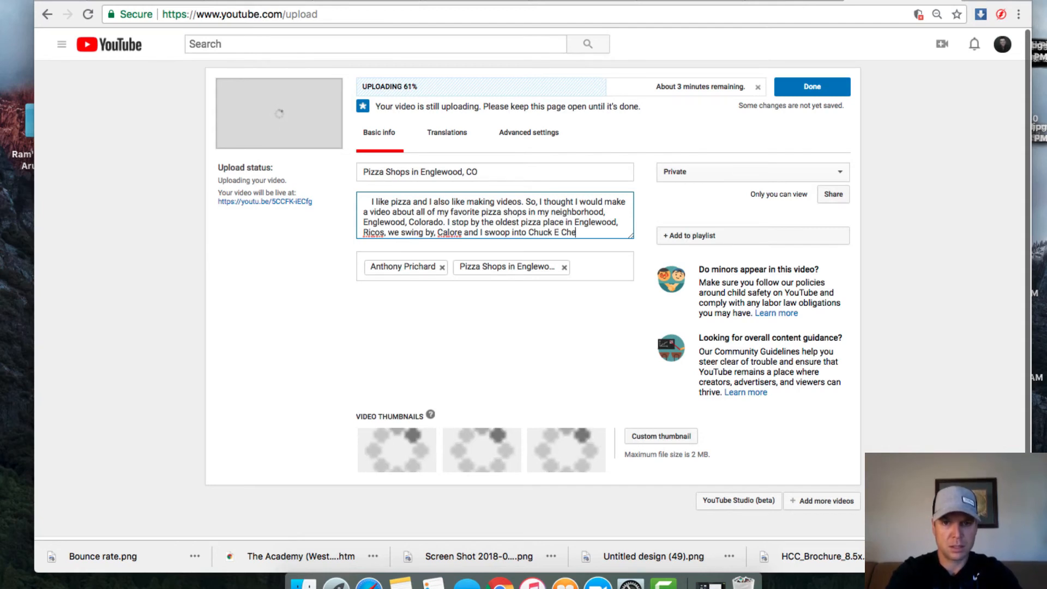
{"action": "type", "text": "eses to "}
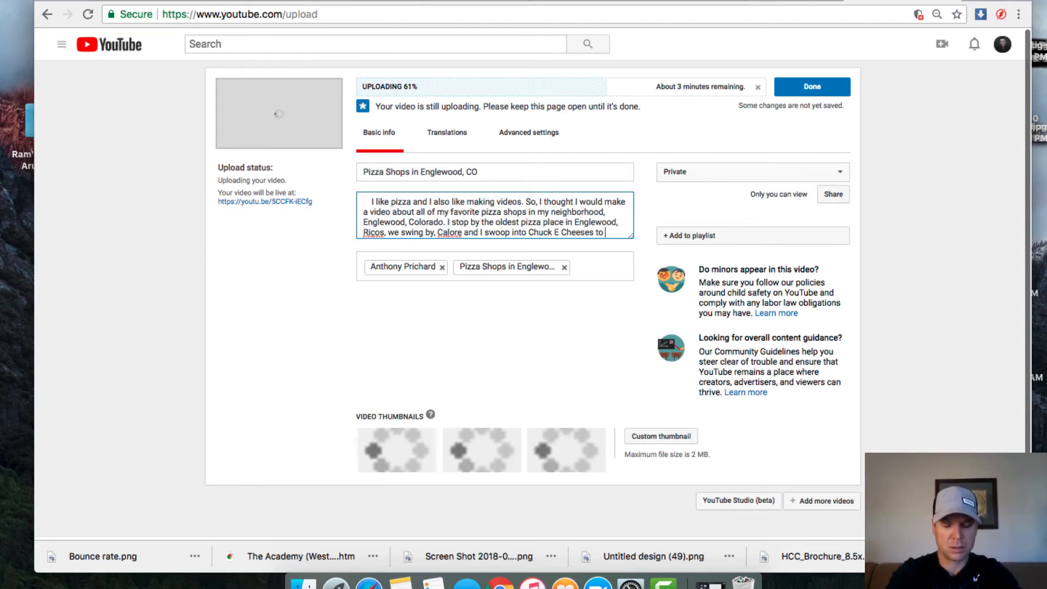
{"action": "type", "text": "show what"}
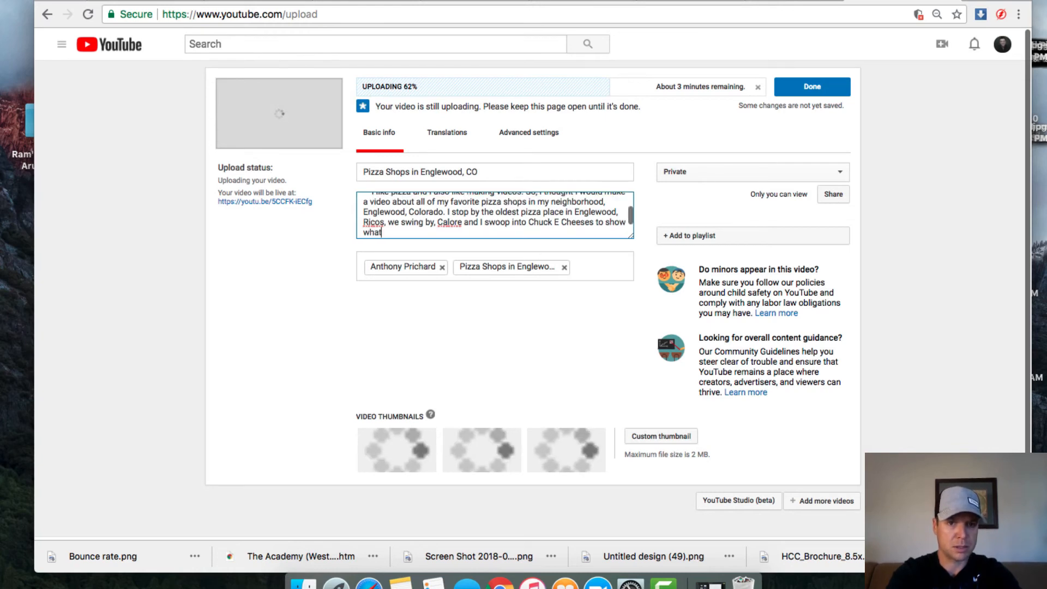
{"action": "key", "text": "BackSpace"}
{"action": "key", "text": "BackSpace"}
{"action": "key", "text": "BackSpace"}
{"action": "type", "text": "y"}
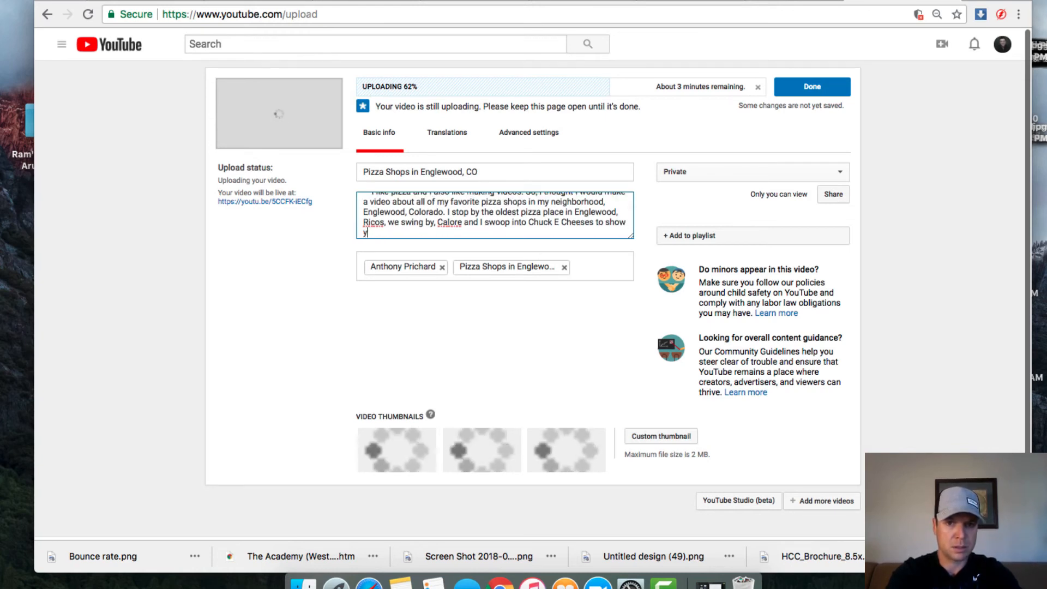
{"action": "type", "text": "ou what's g"}
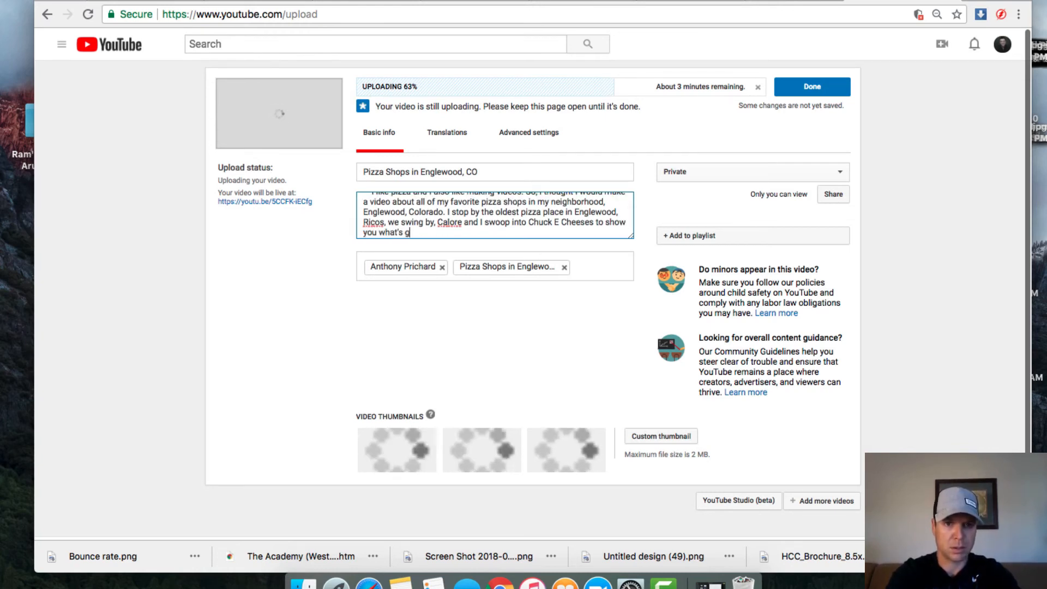
{"action": "type", "text": "oing on. "}
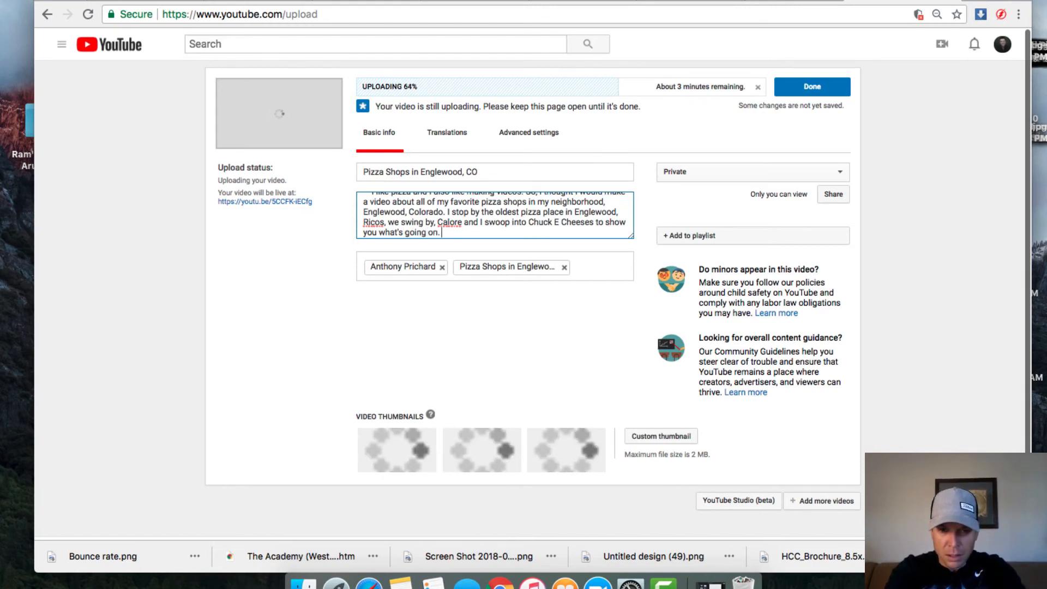
{"action": "type", "text": "Thes"}
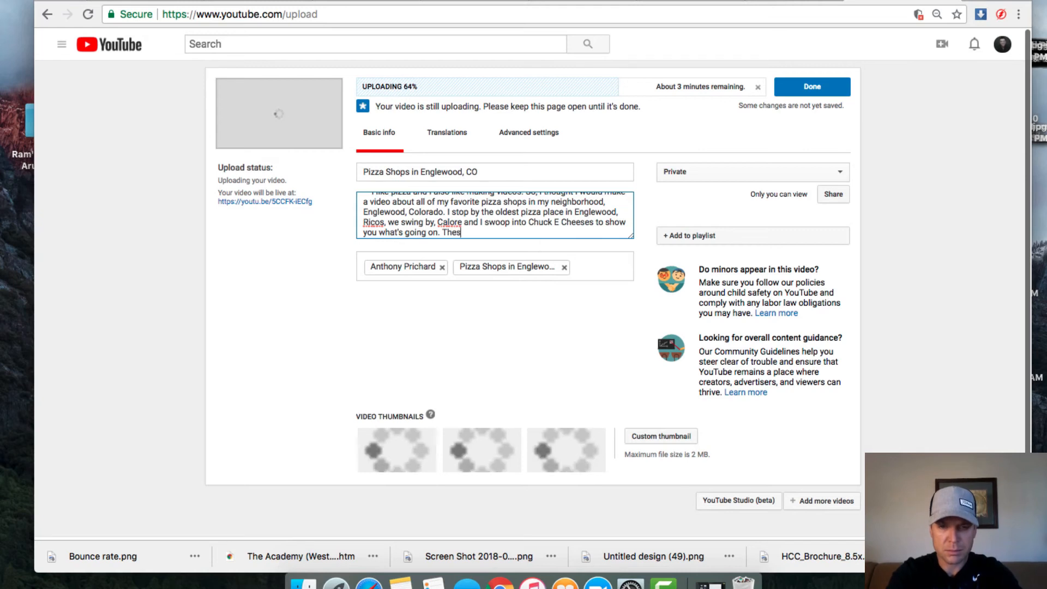
{"action": "type", "text": "e are"}
{"action": "key", "text": "BackSpace"}
{"action": "key", "text": "BackSpace"}
{"action": "key", "text": "BackSpace"}
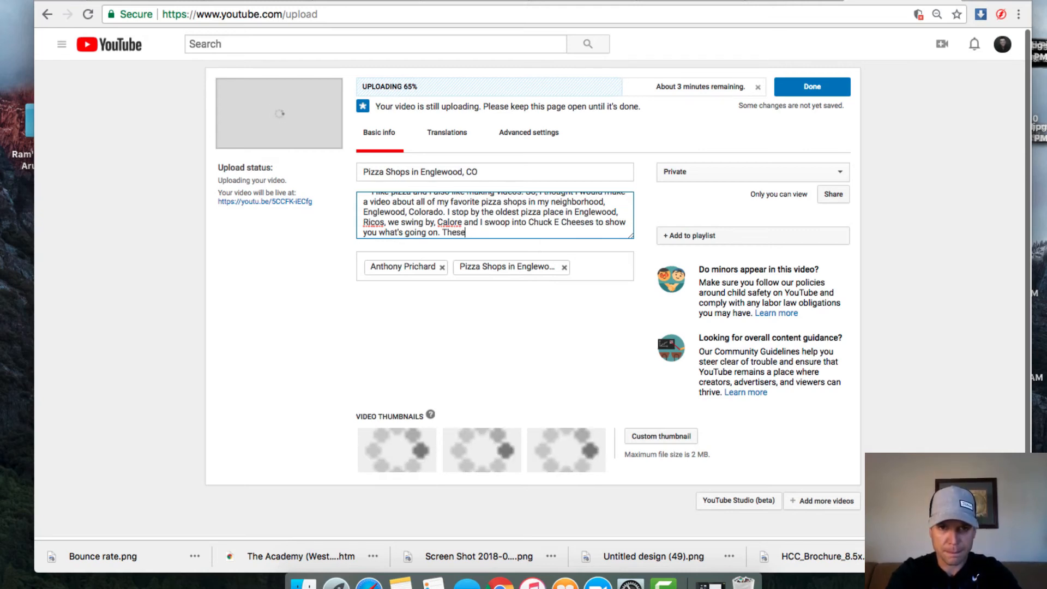
{"action": "type", "text": "are all t"}
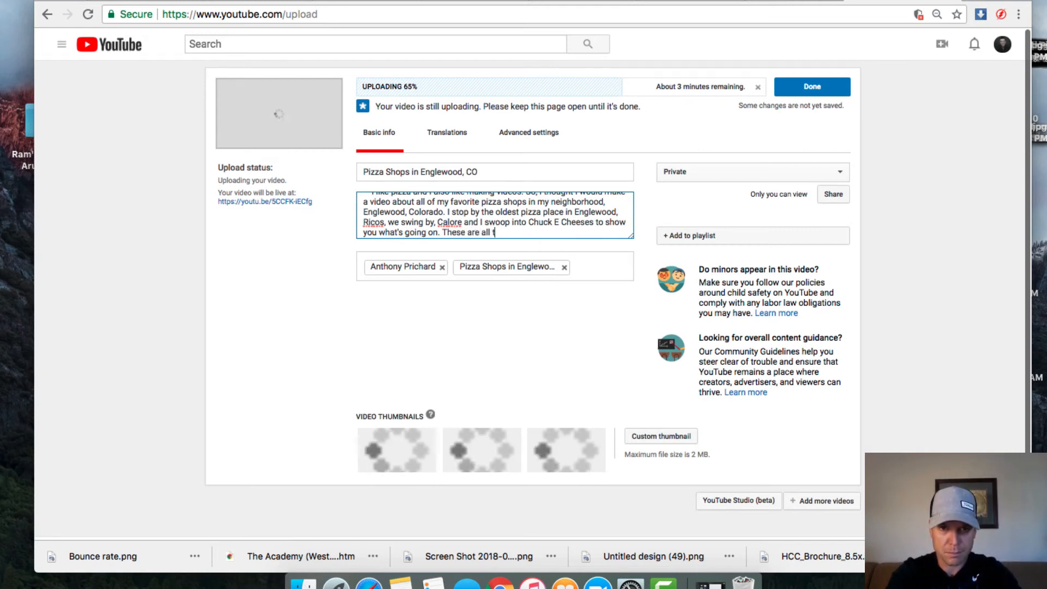
{"action": "key", "text": "BackSpace"}
{"action": "type", "text": "great sp"}
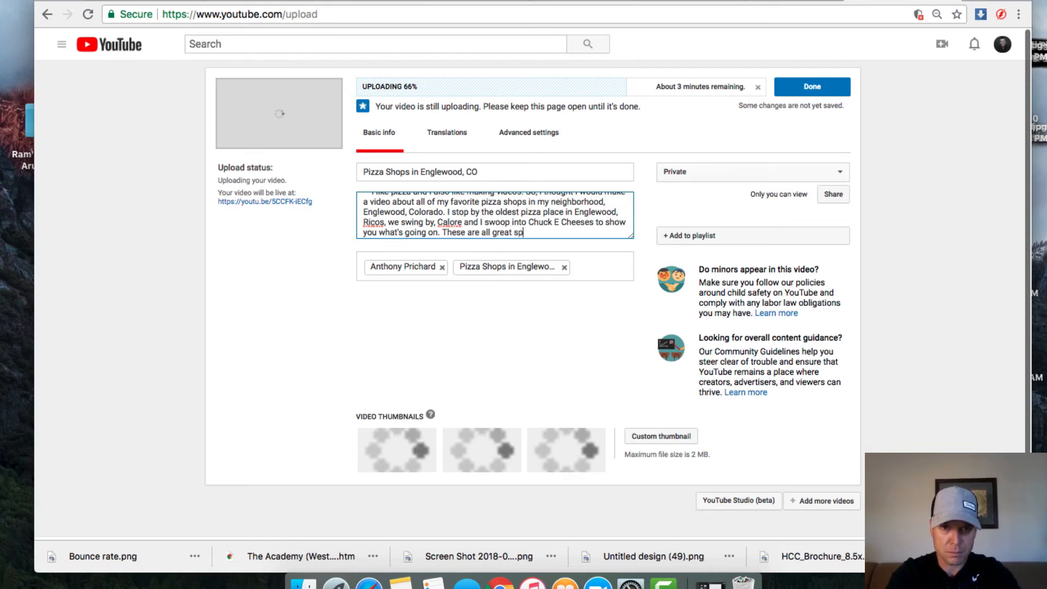
{"action": "type", "text": "ots to"}
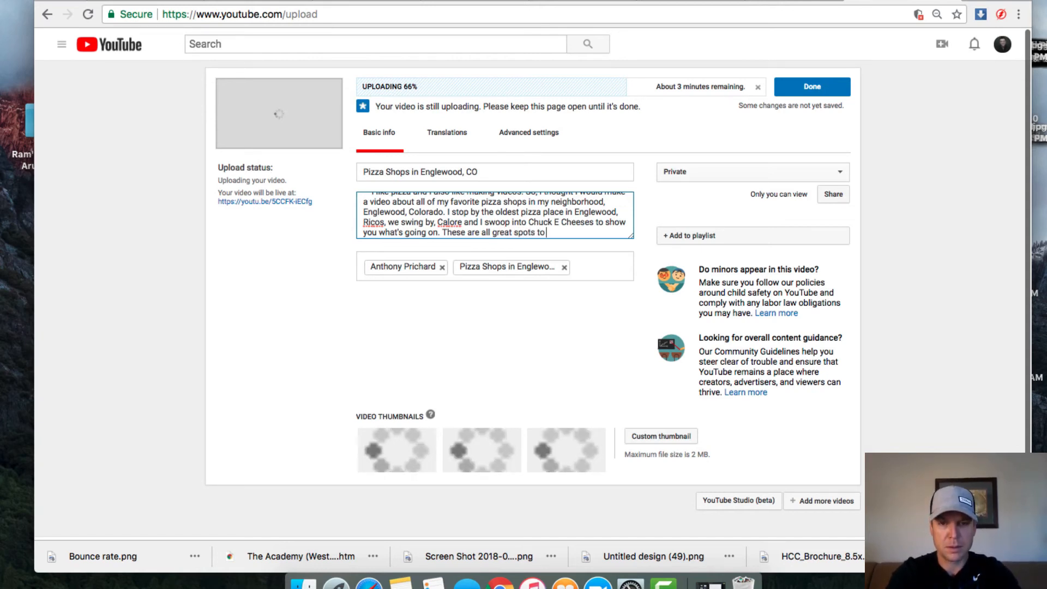
{"action": "type", "text": " go i"}
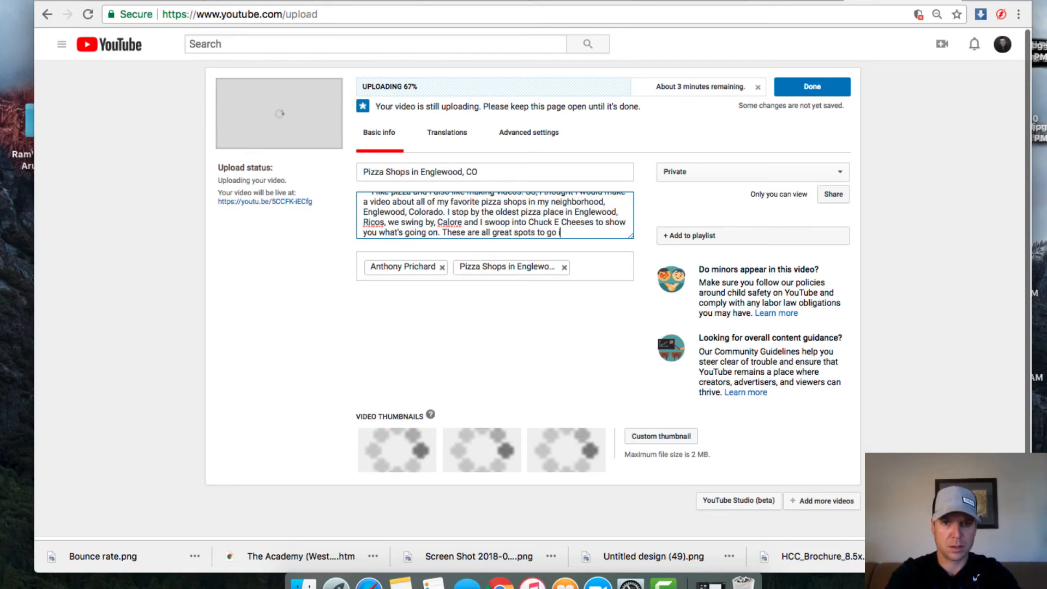
{"action": "type", "text": "f you l"}
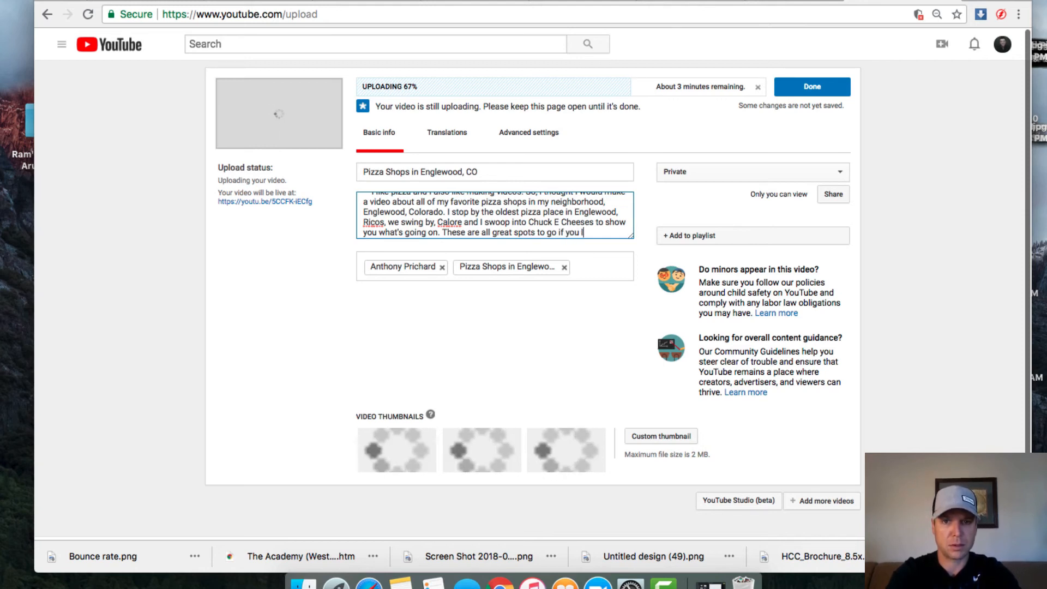
{"action": "type", "text": "ove pi"}
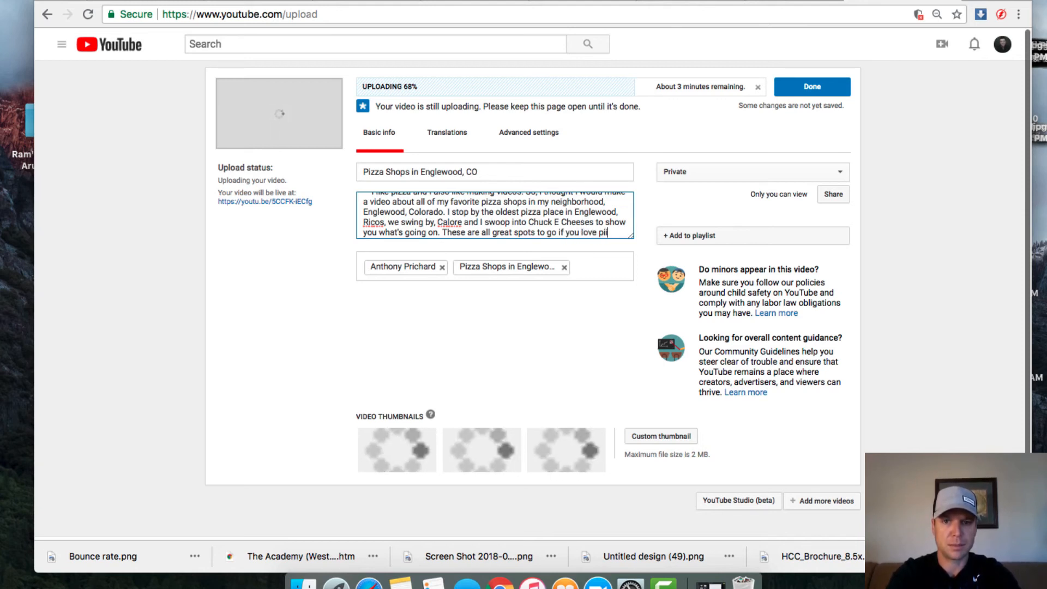
{"action": "type", "text": "zza."}
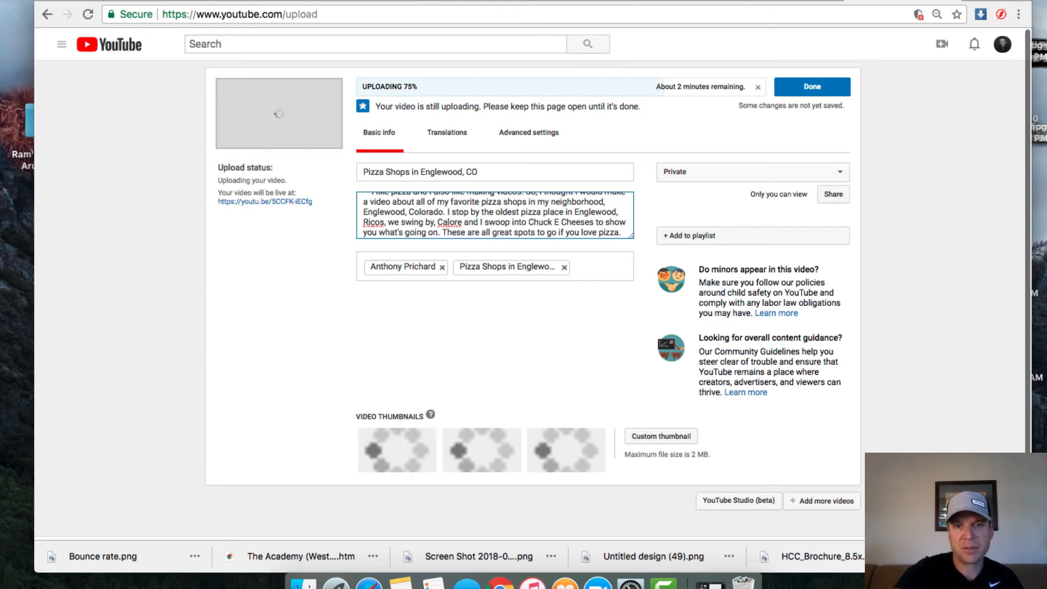
{"action": "scroll", "coordinate": [604, 200], "scroll_direction": "down", "scroll_amount": 1}
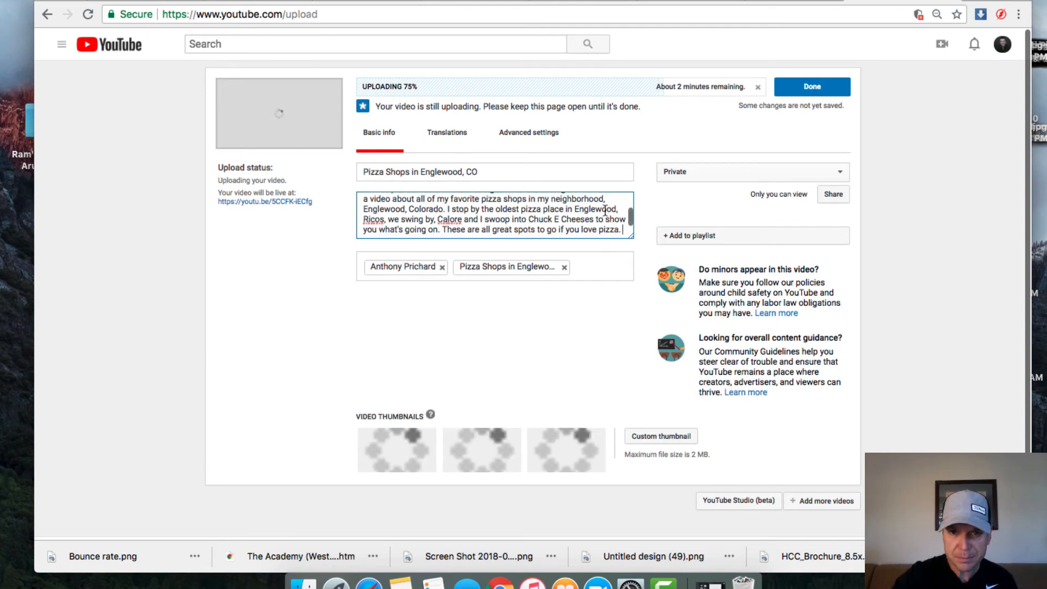
{"action": "key", "text": "Return"}
{"action": "key", "text": "Return"}
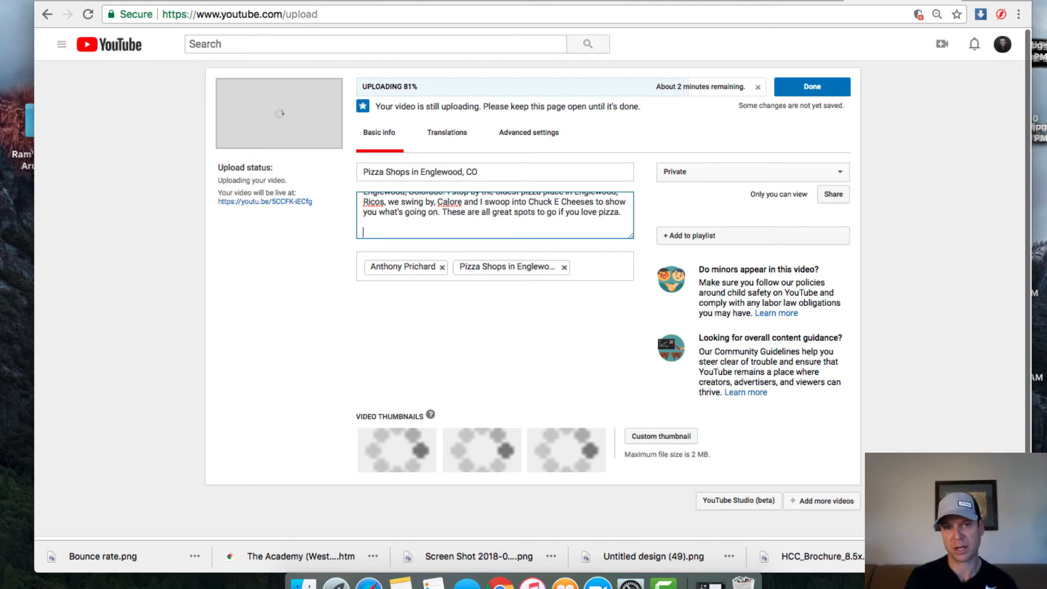
Step: Add the tags 'Best pizza shops in Englewood CO' and 'Pizza Love'
{"action": "left_click", "coordinate": [570, 276]}
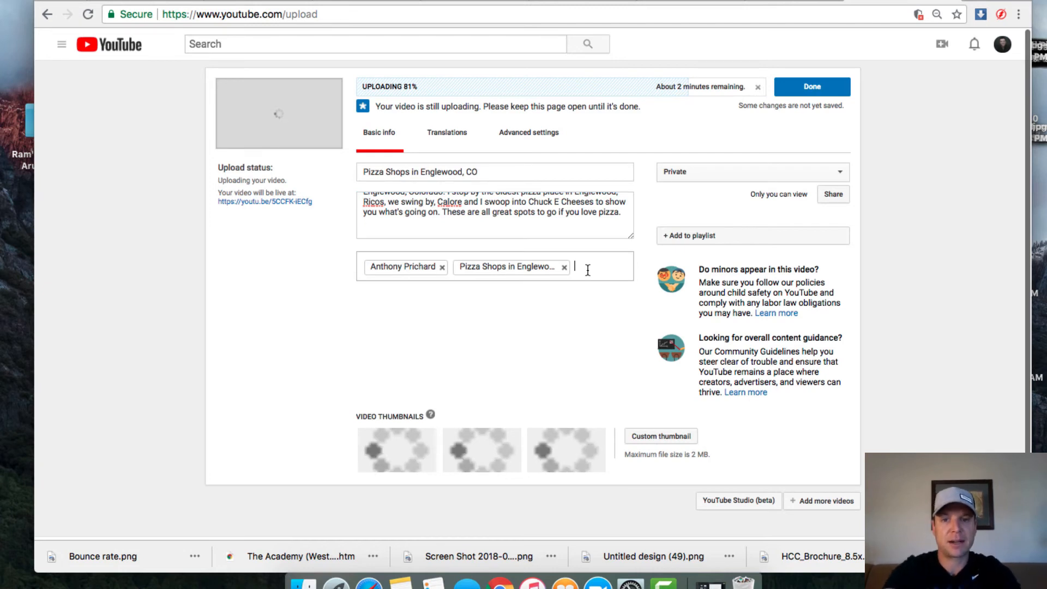
{"action": "type", "text": "Best piz"}
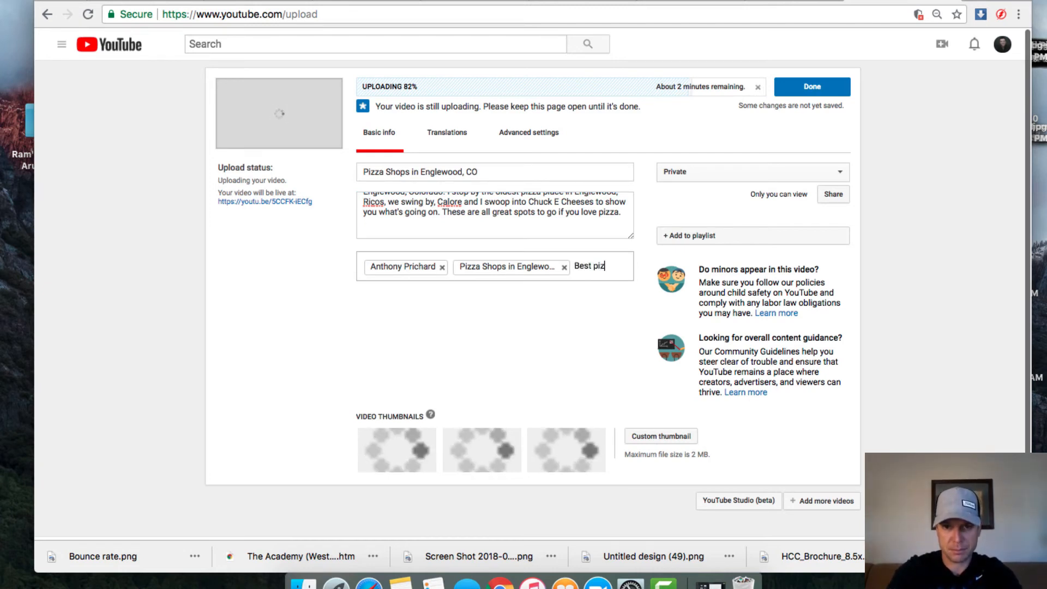
{"action": "type", "text": "za shi"}
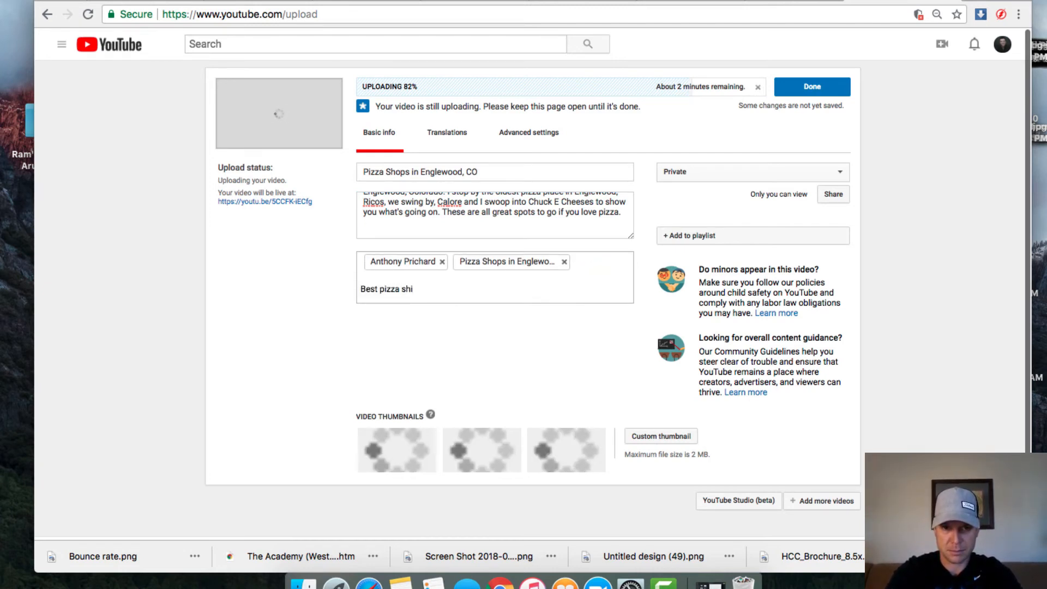
{"action": "type", "text": "ops"}
{"action": "key", "text": "BackSpace"}
{"action": "key", "text": "BackSpace"}
{"action": "key", "text": "BackSpace"}
{"action": "key", "text": "BackSpace"}
{"action": "type", "text": "ops"}
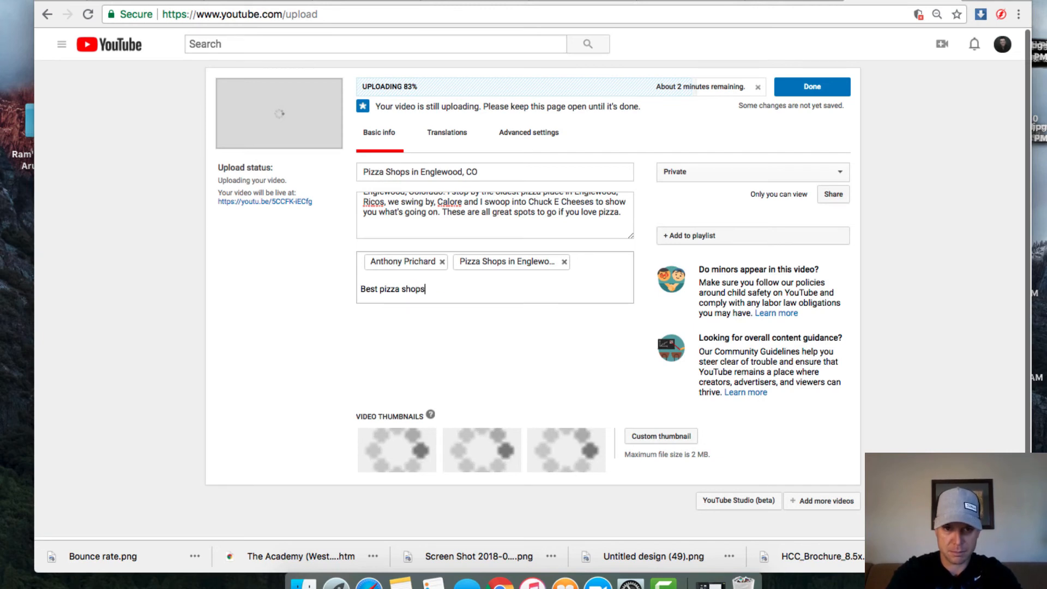
{"action": "type", "text": " in Englewoo"}
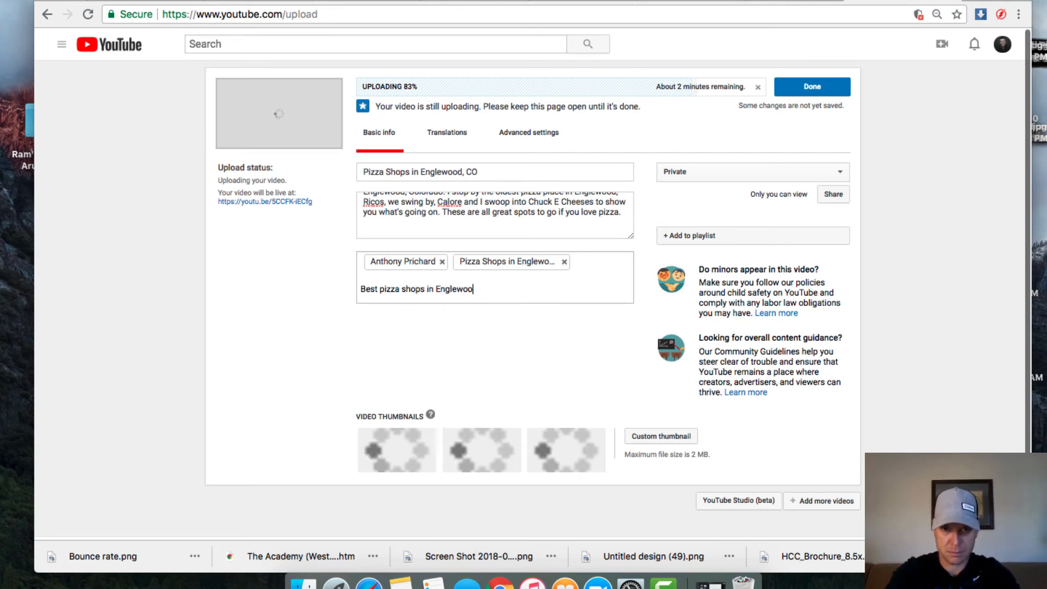
{"action": "type", "text": "d CO"}
{"action": "key", "text": "Return"}
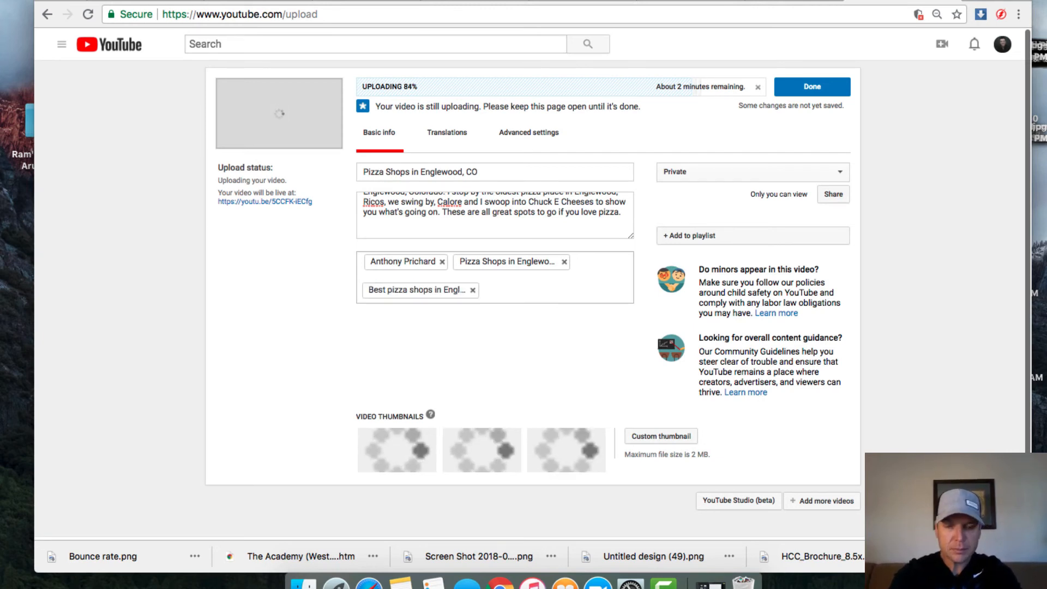
{"action": "type", "text": "Pizza Lv"}
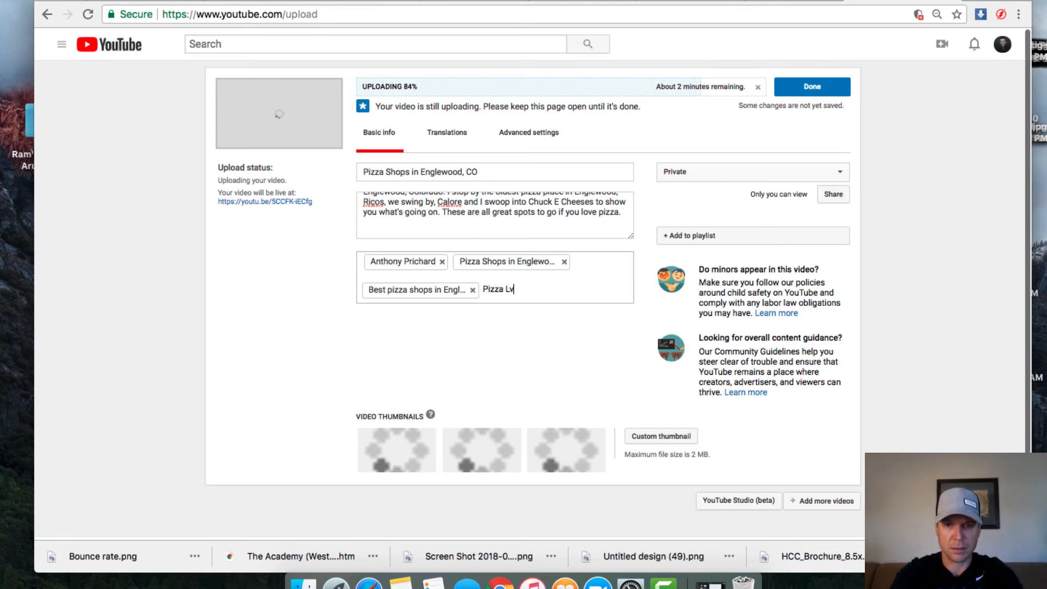
{"action": "key", "text": "BackSpace"}
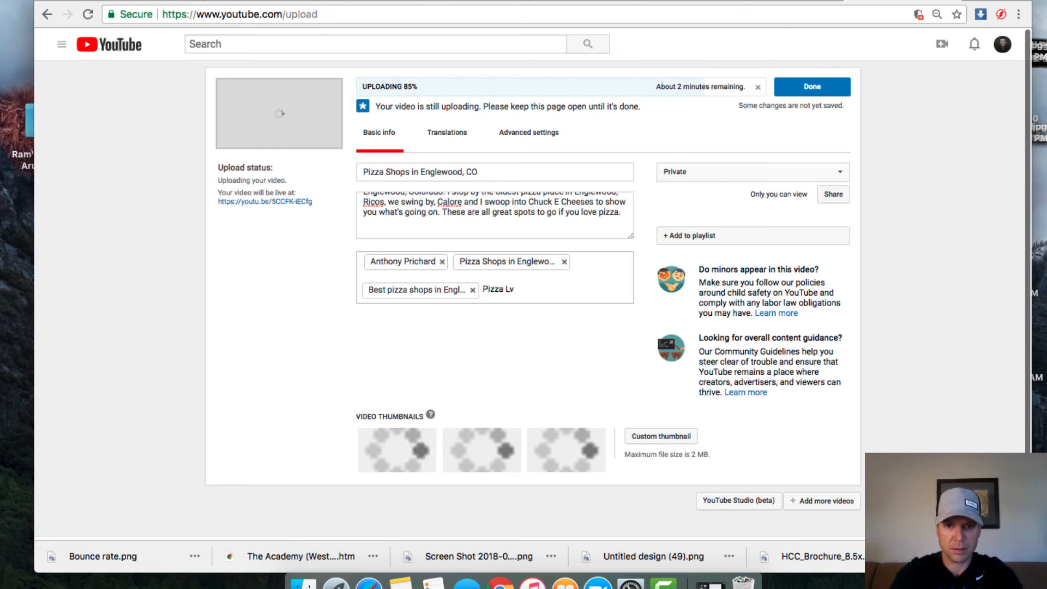
{"action": "type", "text": "ove"}
{"action": "key", "text": "Return"}
Step: Add tags Love Pizza, Pizza shops near me, Pizza in my area and Pizza delivery
{"action": "type", "text": "L"}
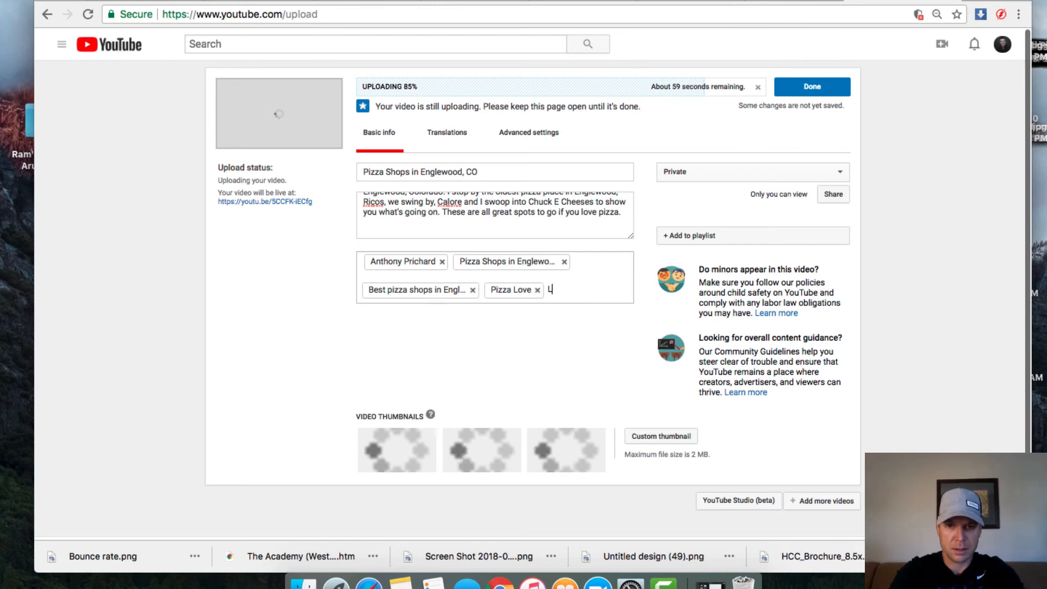
{"action": "type", "text": "ove Pizza"}
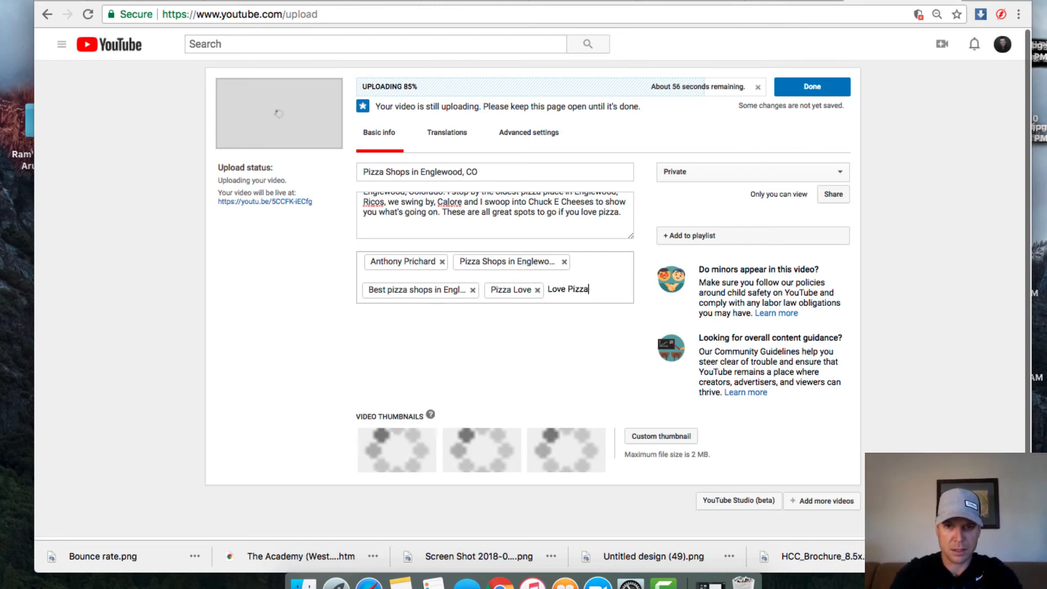
{"action": "key", "text": "Return"}
{"action": "type", "text": "Pizz"}
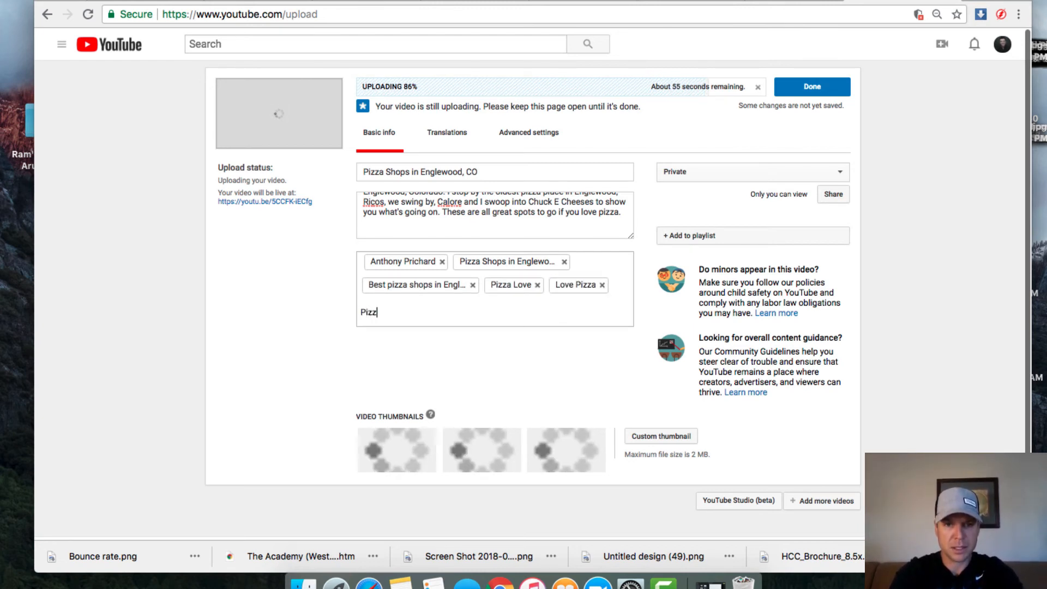
{"action": "type", "text": "a shops near me"}
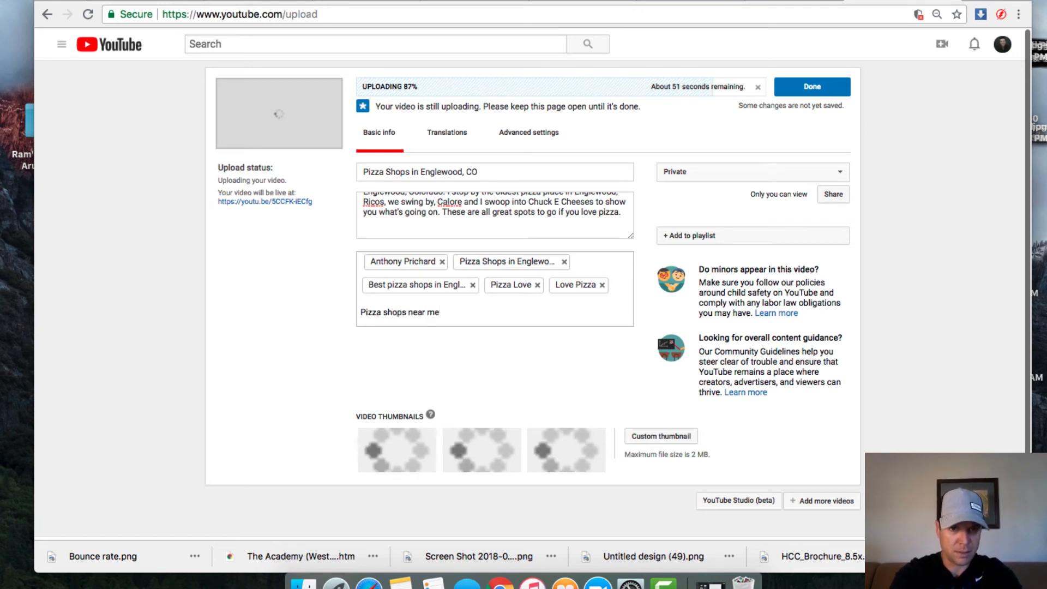
{"action": "key", "text": "Return"}
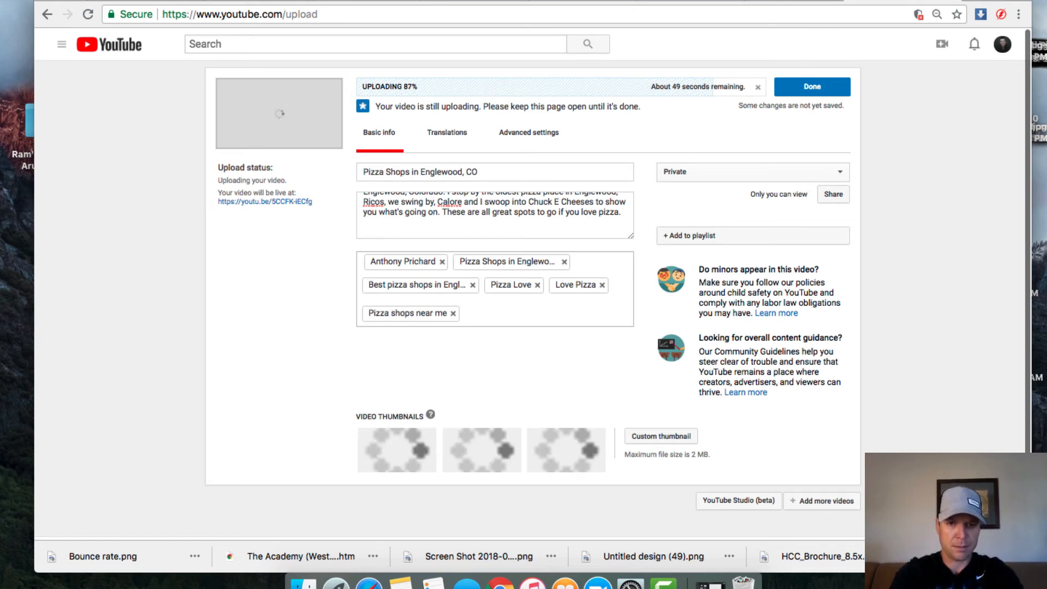
{"action": "type", "text": "Pizza in m"}
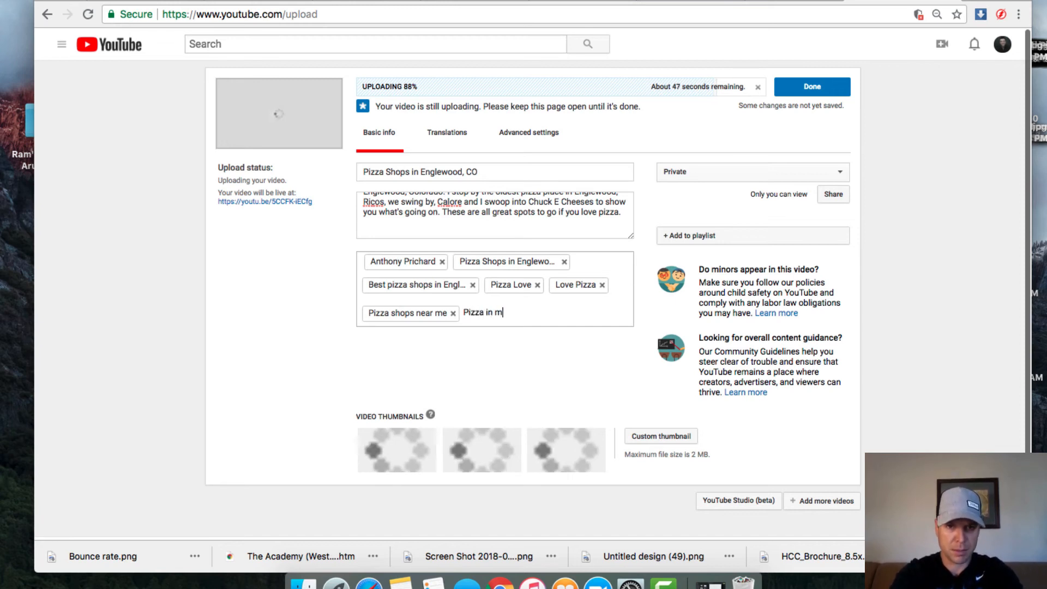
{"action": "type", "text": "y area"}
{"action": "key", "text": "Return"}
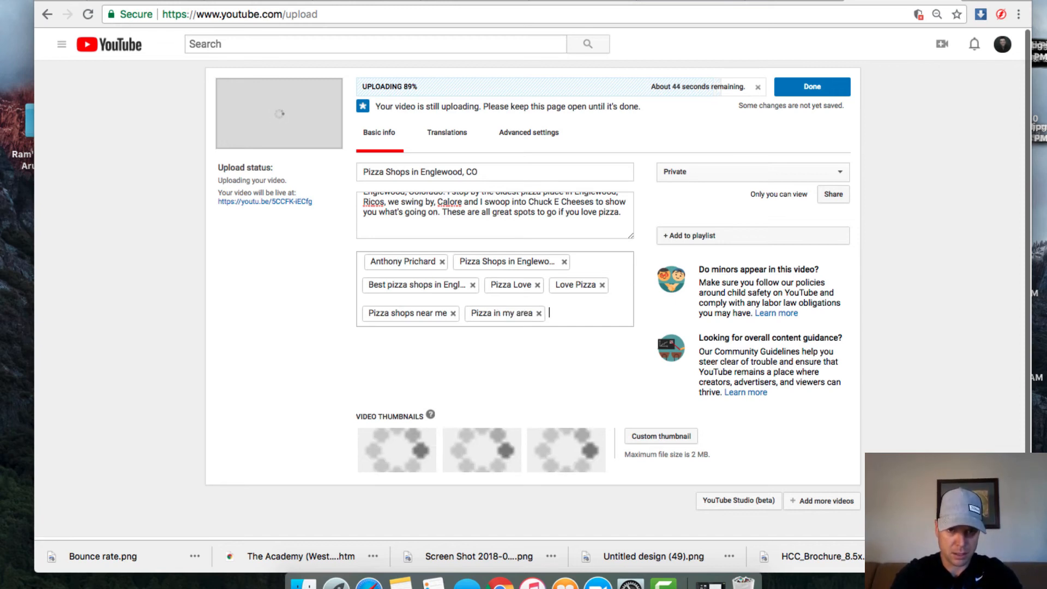
{"action": "type", "text": "Pizz"}
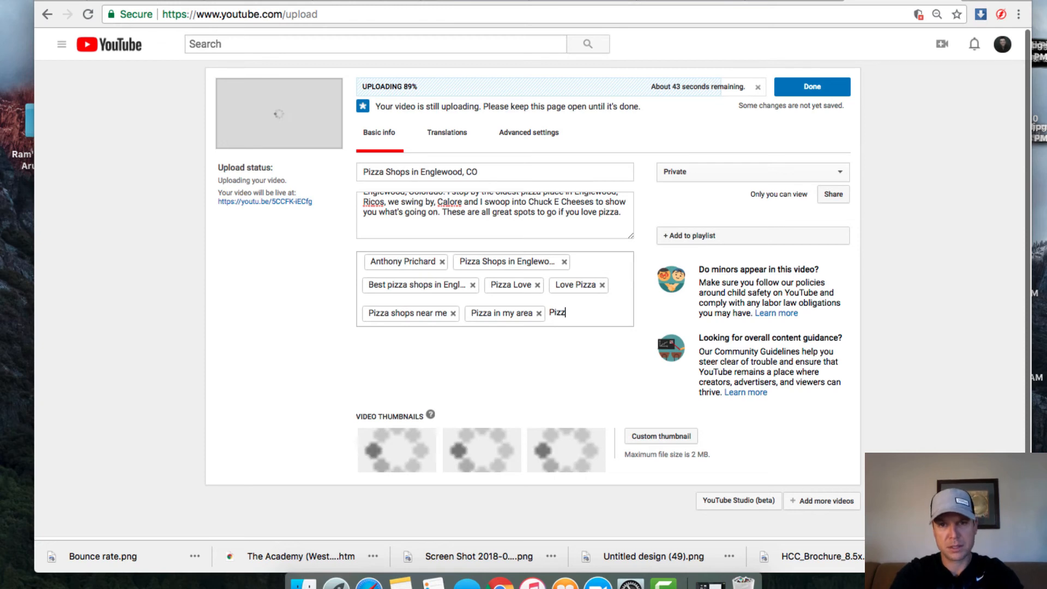
{"action": "type", "text": "a delivery"}
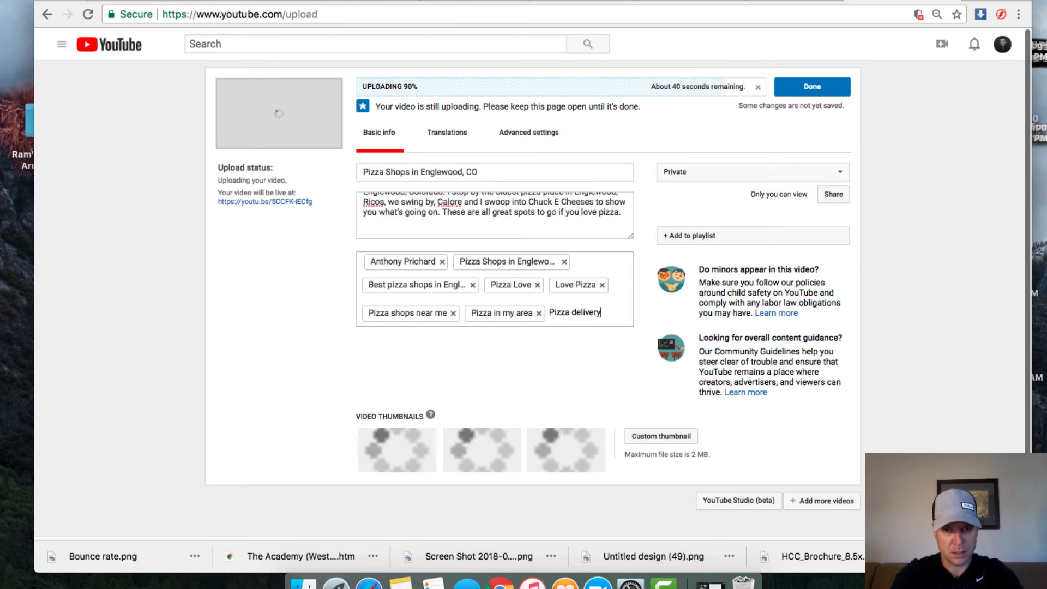
{"action": "key", "text": "Return"}
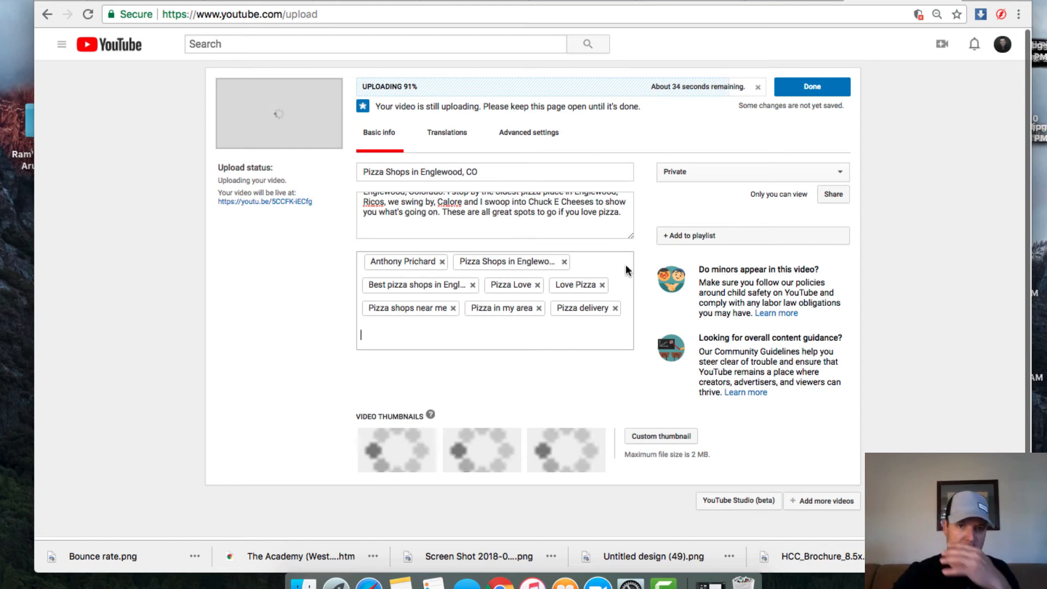
{"action": "key", "text": "shift+Tab"}
{"action": "key", "text": "Return"}
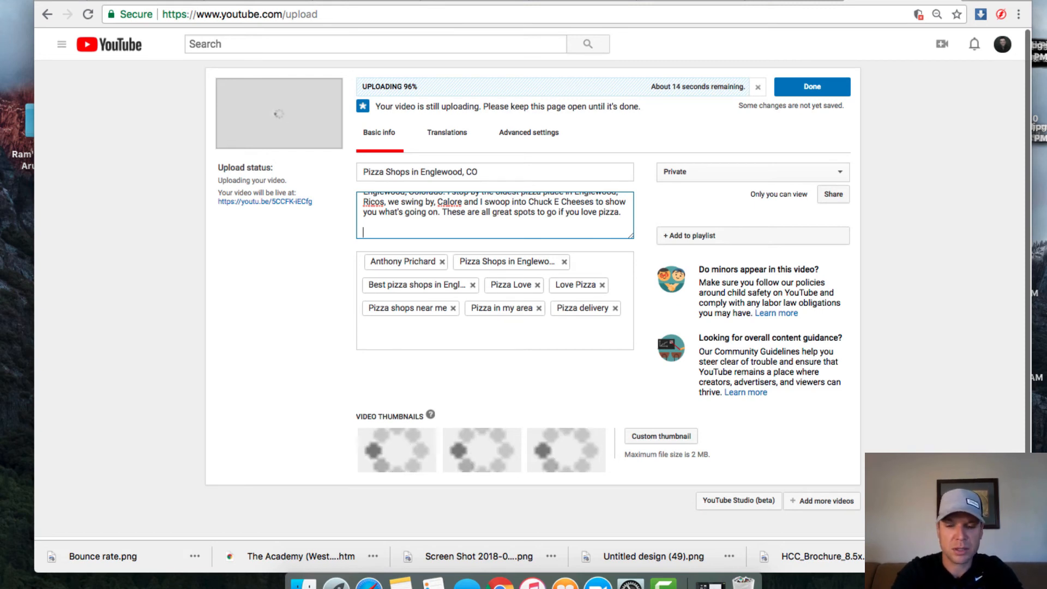
Step: Add the business name, street address, city and ZIP, phone number and website to the description, each on its own line
{"action": "type", "text": "Anthony Pri"}
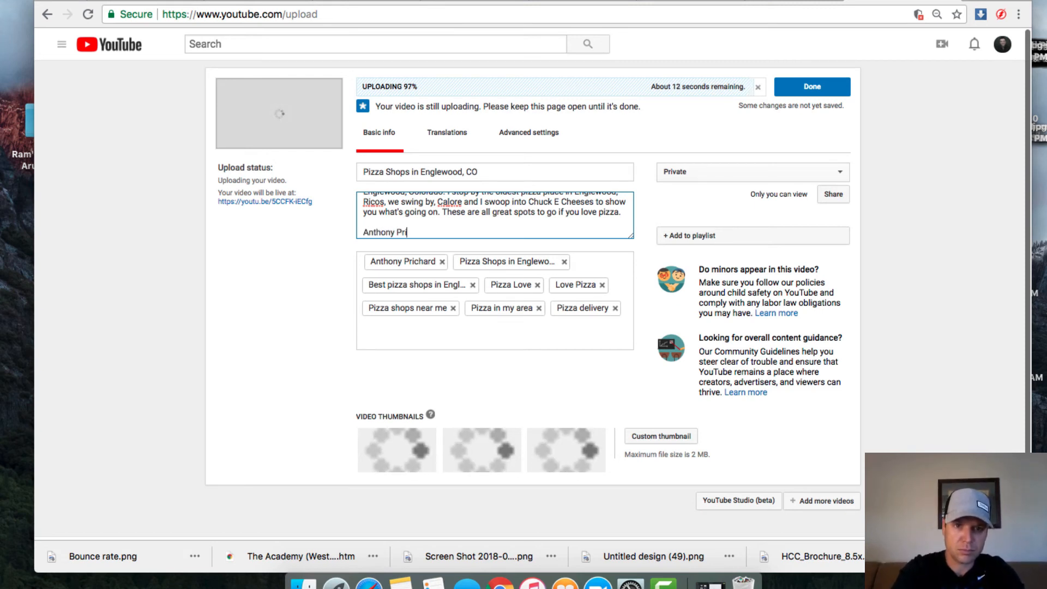
{"action": "type", "text": "chard Communic"}
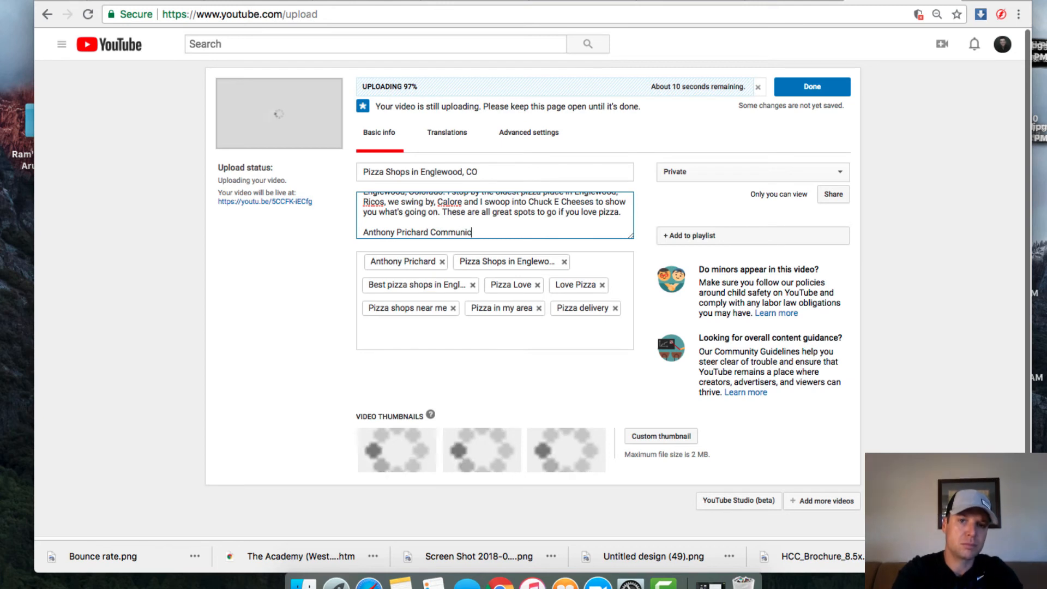
{"action": "type", "text": "ations"}
{"action": "key", "text": "Return"}
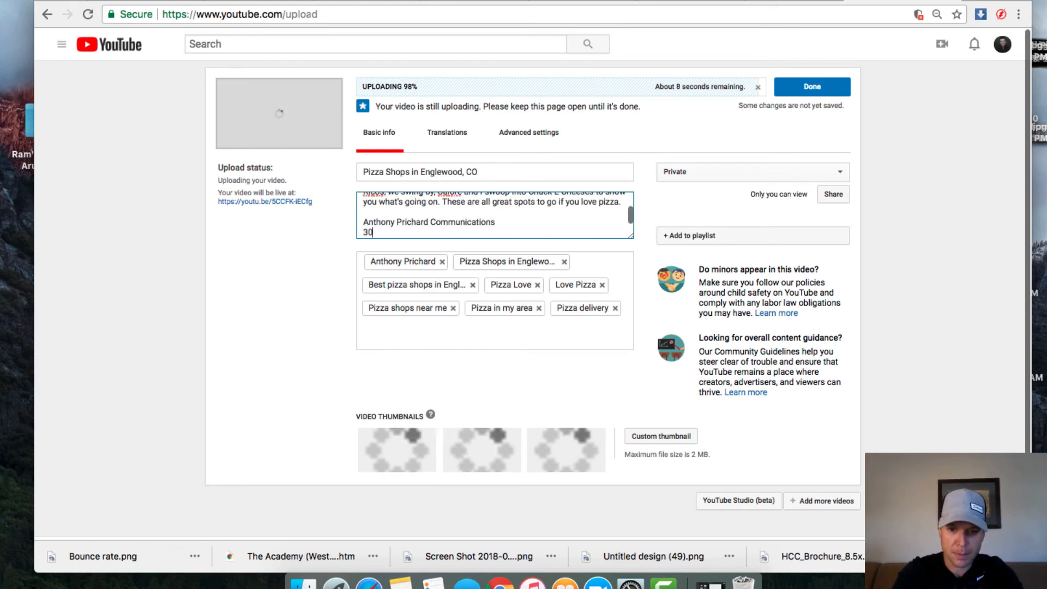
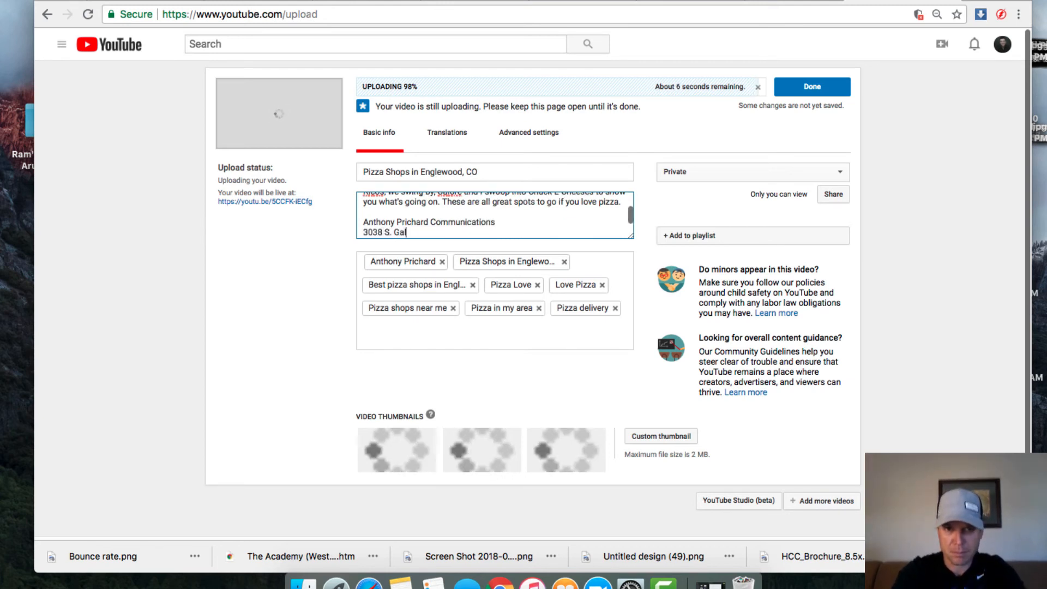
{"action": "key", "text": "Return"}
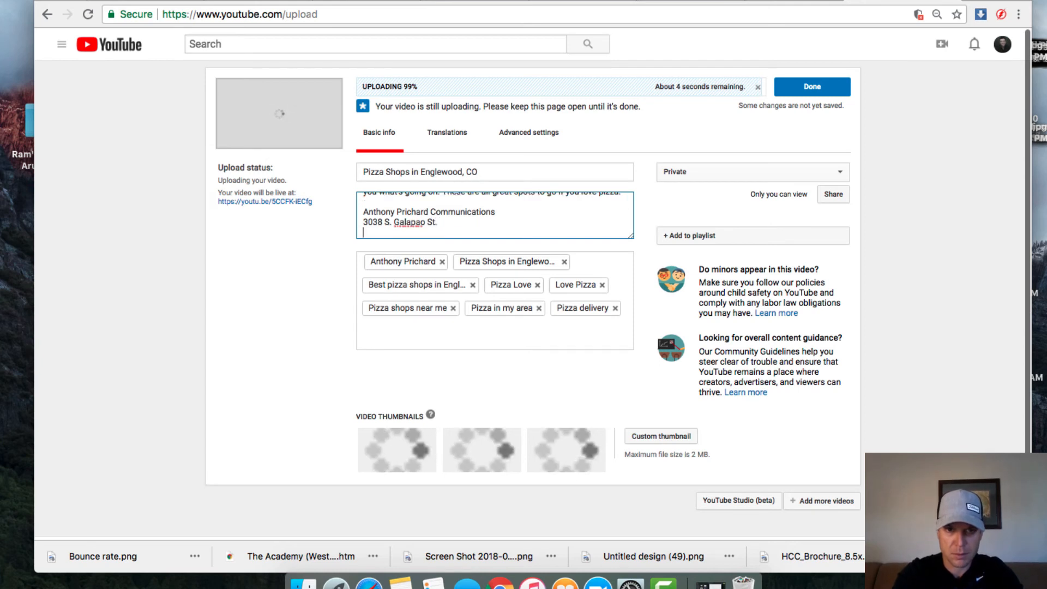
{"action": "type", "text": "Englewood, C"}
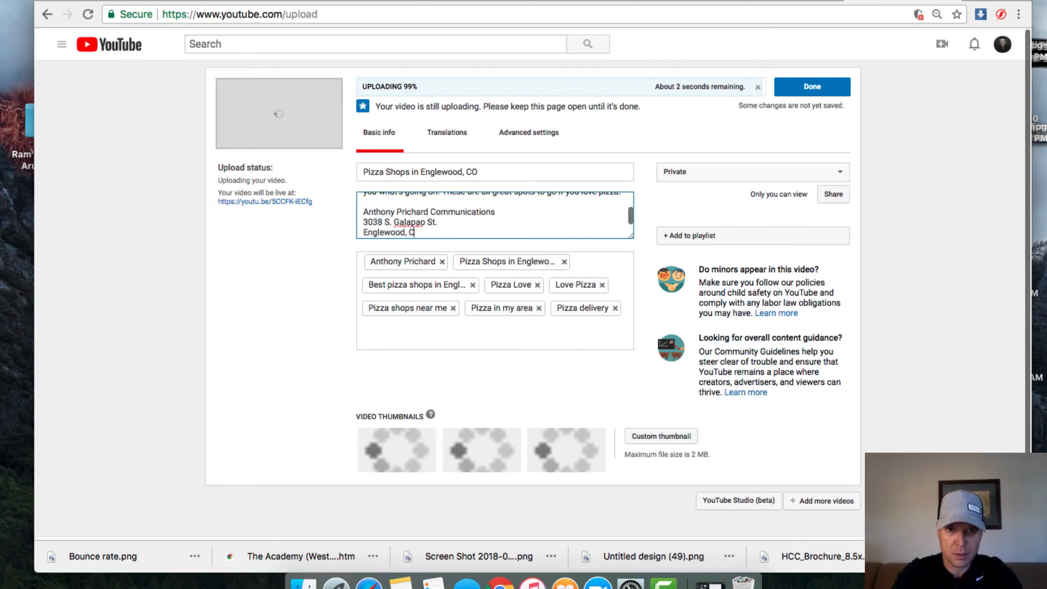
{"action": "type", "text": "O 80110"}
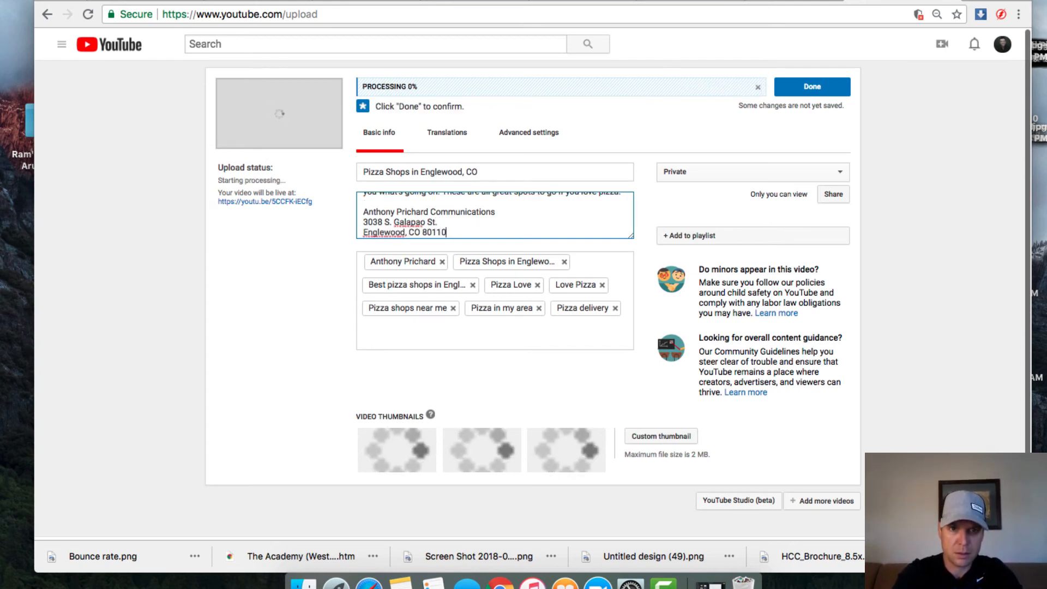
{"action": "key", "text": "Return"}
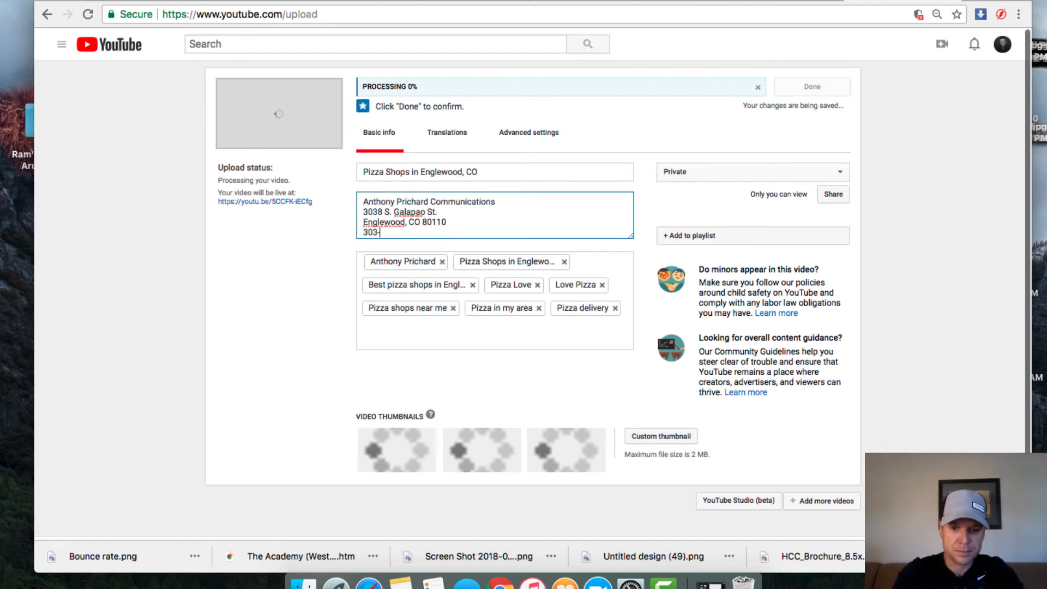
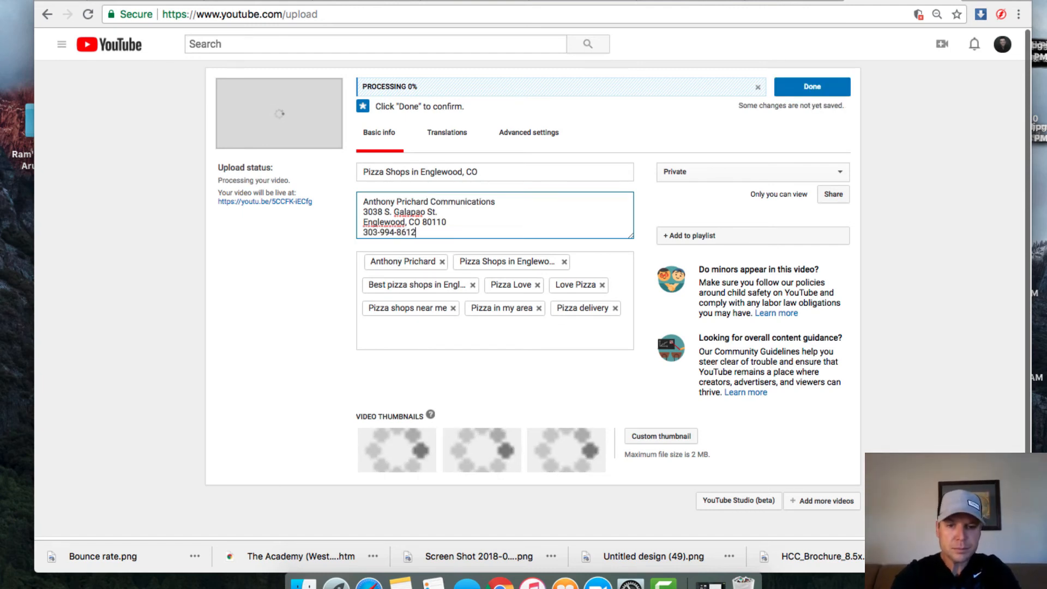
{"action": "key", "text": "Return"}
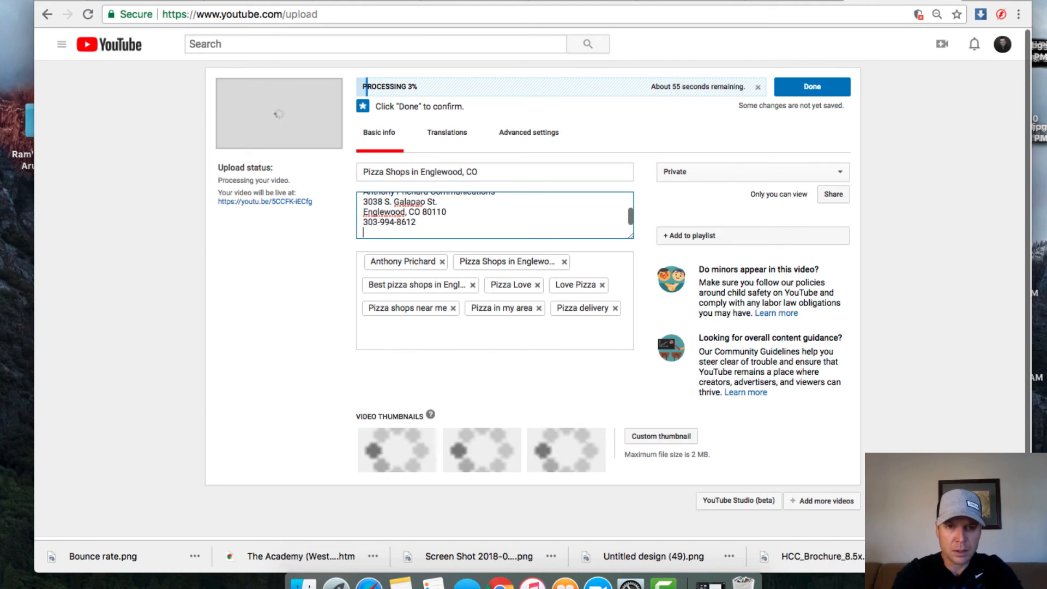
{"action": "type", "text": "www.anthon"}
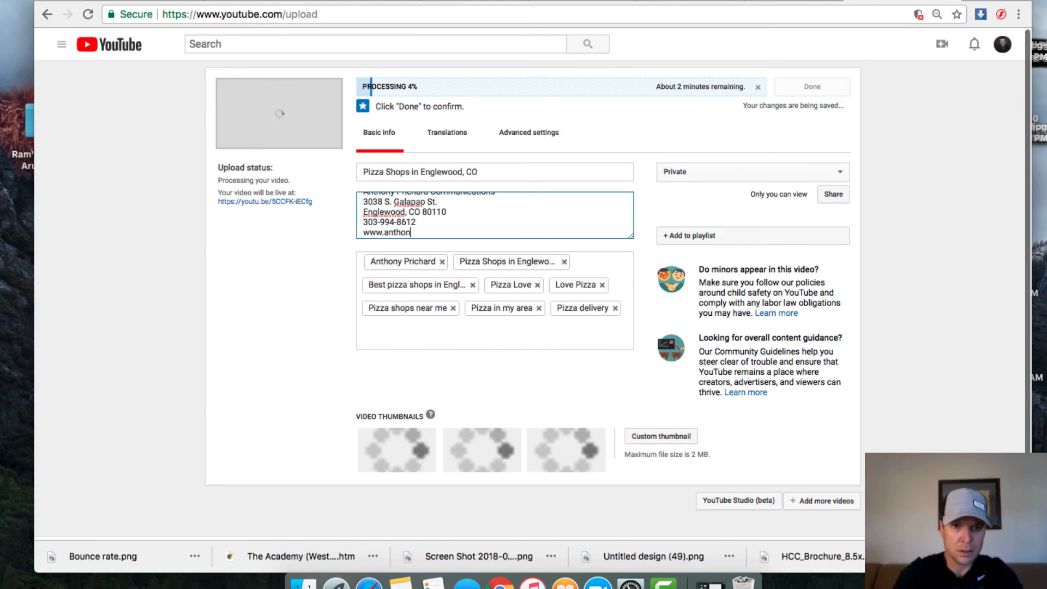
{"action": "type", "text": "yprichard.com"}
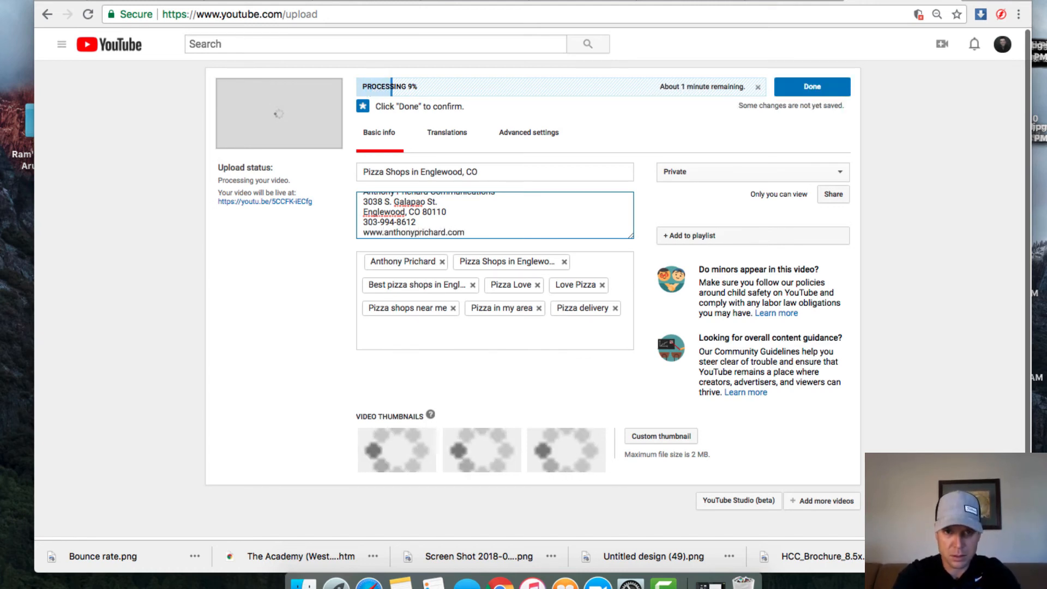
{"action": "key", "text": "Return"}
{"action": "key", "text": "Return"}
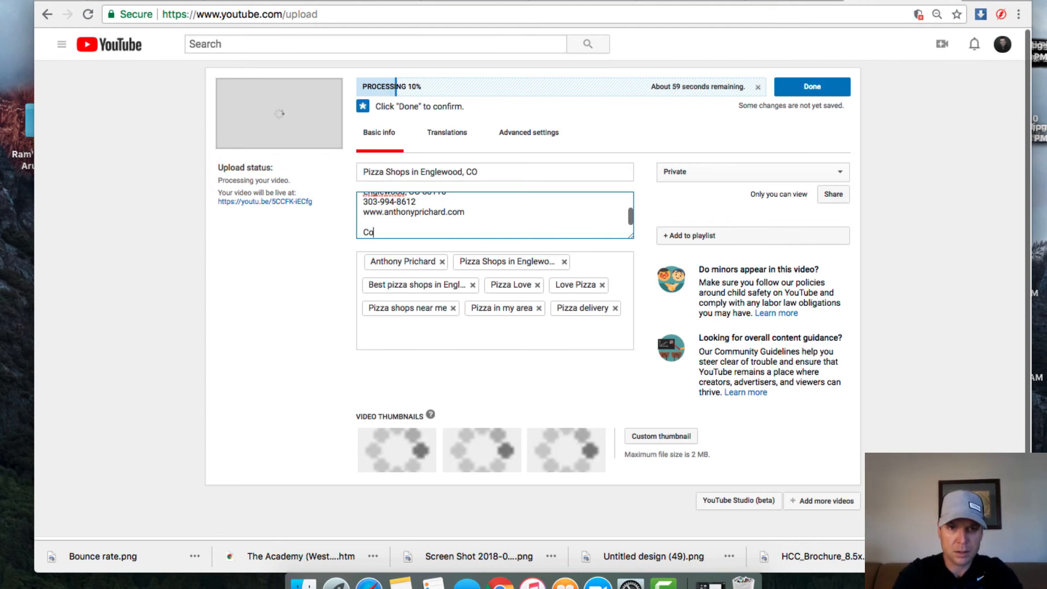
Step: Add the headings 'Connect with me on social media:', 'Watch other YouTube Viedeos:' and 'Other Resources:', with an empty line under the social heading
{"action": "type", "text": "Connect with me on "}
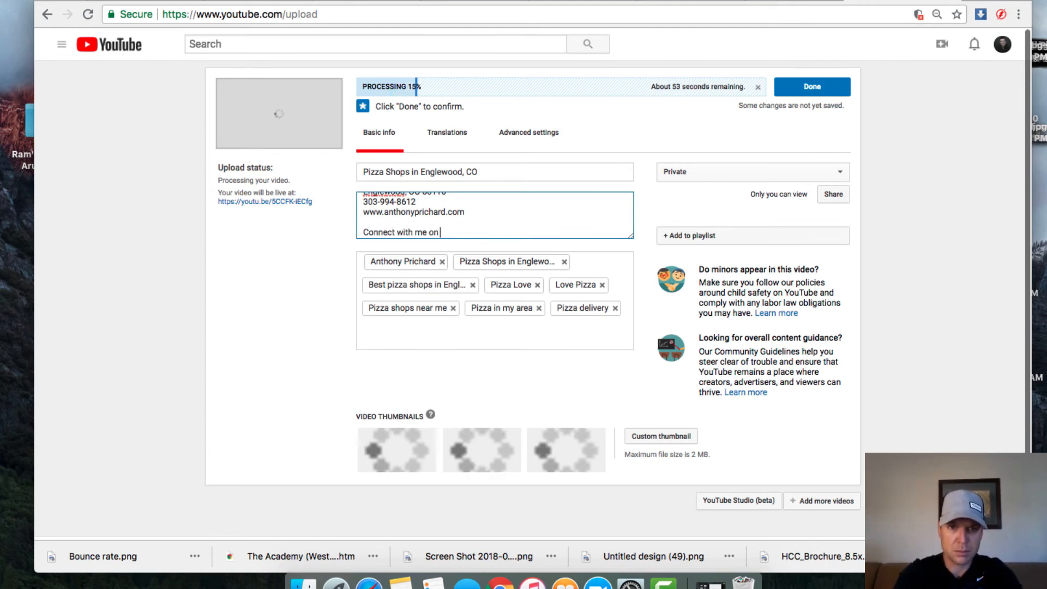
{"action": "type", "text": "social meida"}
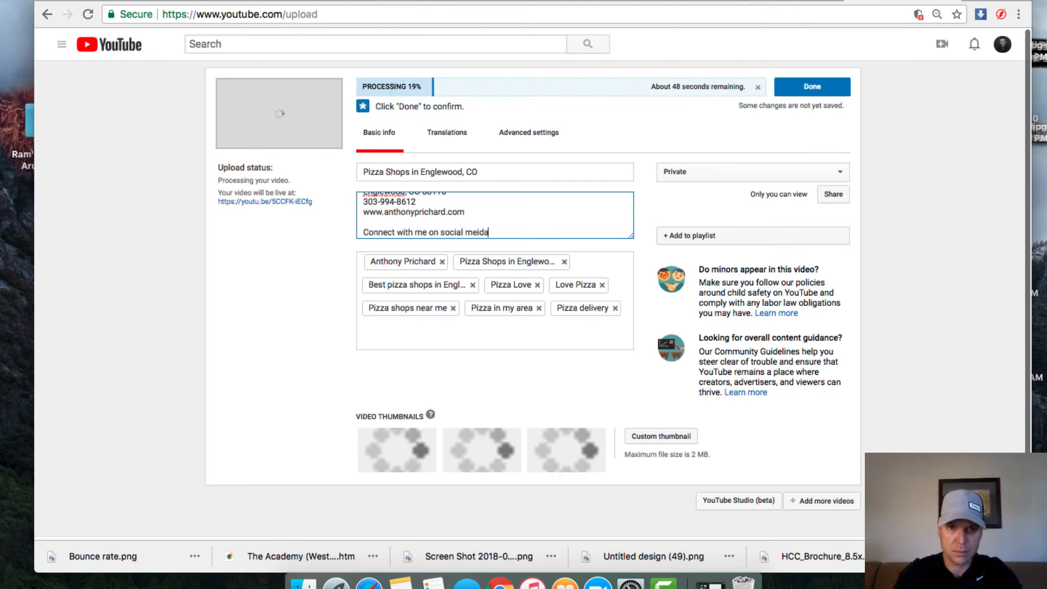
{"action": "key", "text": "BackSpace"}
{"action": "key", "text": "BackSpace"}
{"action": "key", "text": "BackSpace"}
{"action": "type", "text": "dia:"}
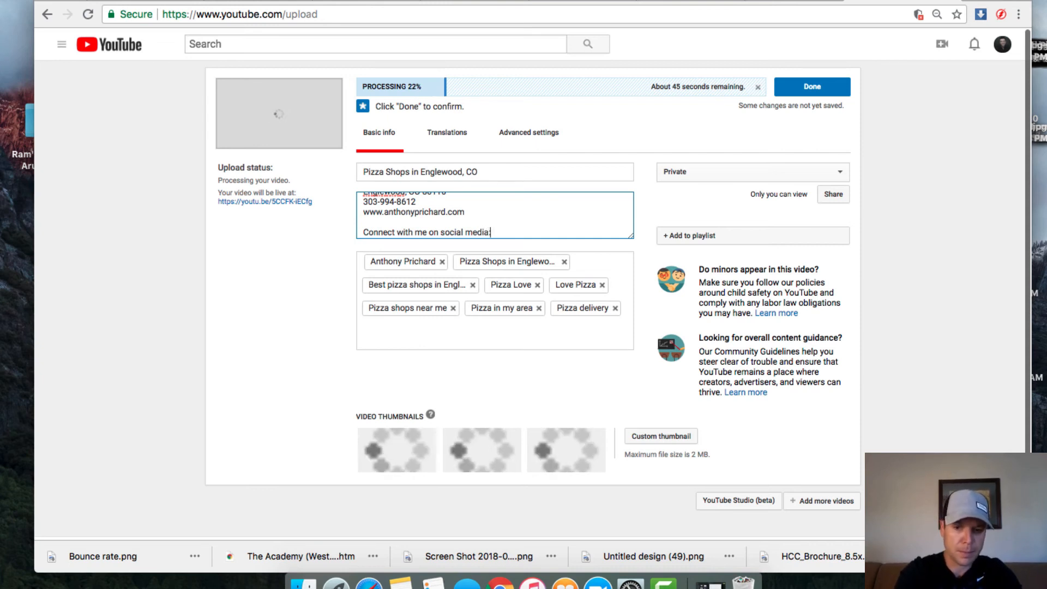
{"action": "key", "text": "Return"}
{"action": "key", "text": "Return"}
{"action": "type", "text": "Watch "}
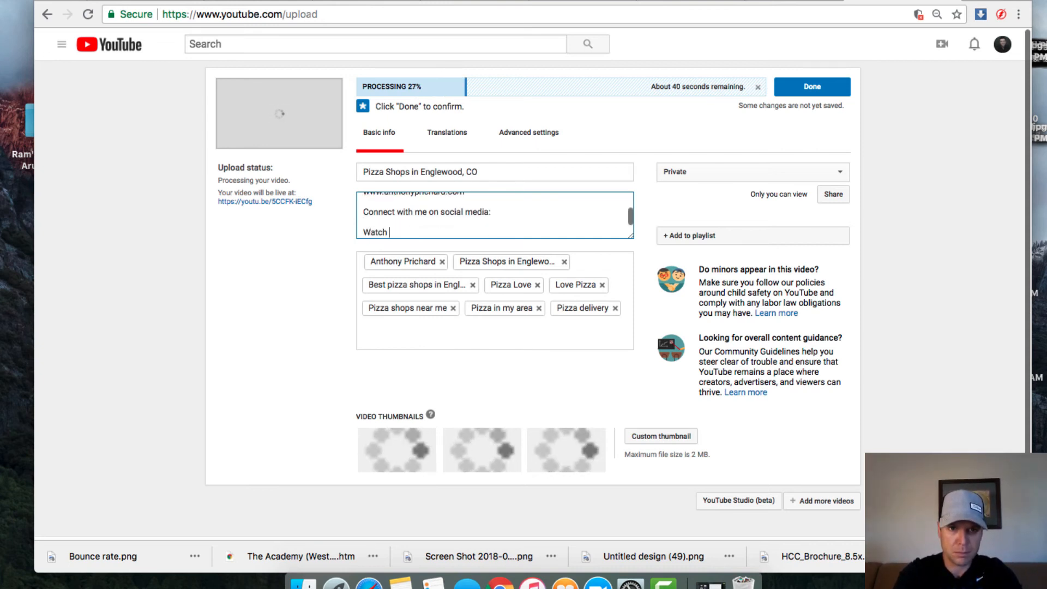
{"action": "type", "text": "other YouTube"}
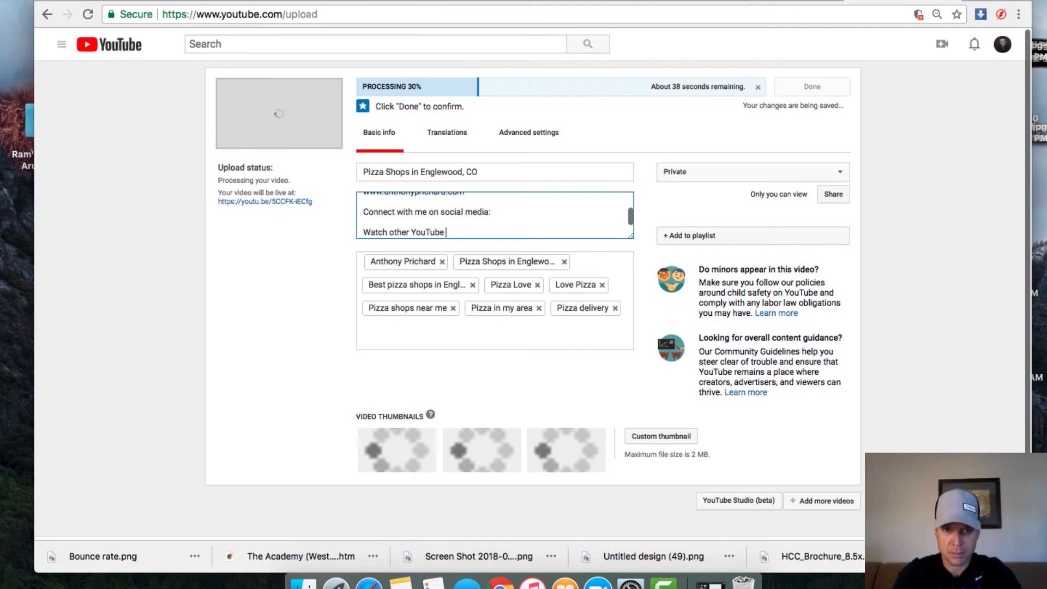
{"action": "type", "text": " Vie"}
{"action": "type", "text": "deos"}
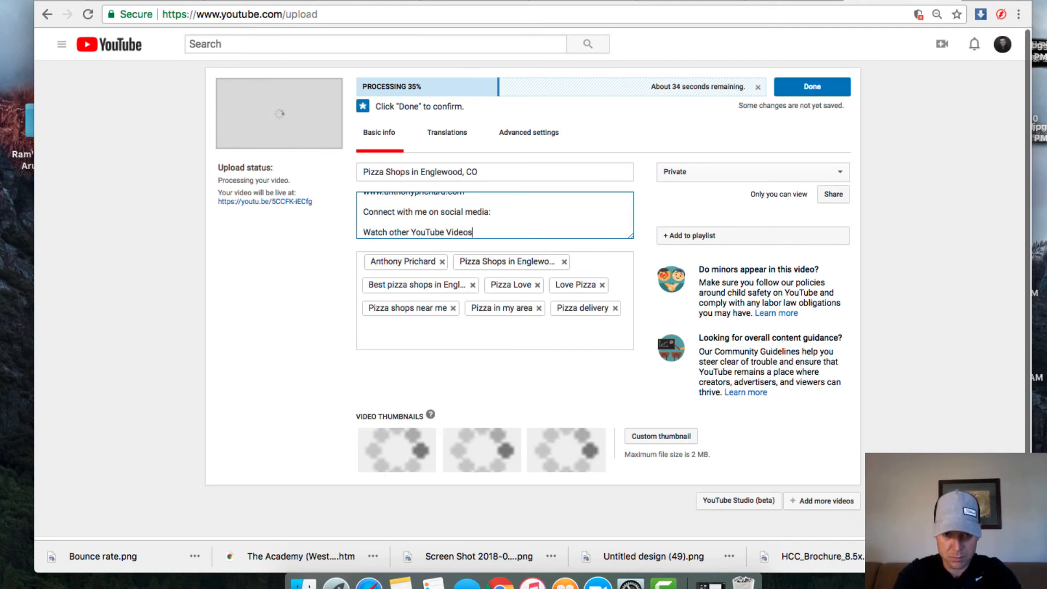
{"action": "type", "text": ":"}
{"action": "key", "text": "Return"}
{"action": "key", "text": "Return"}
{"action": "type", "text": "O"}
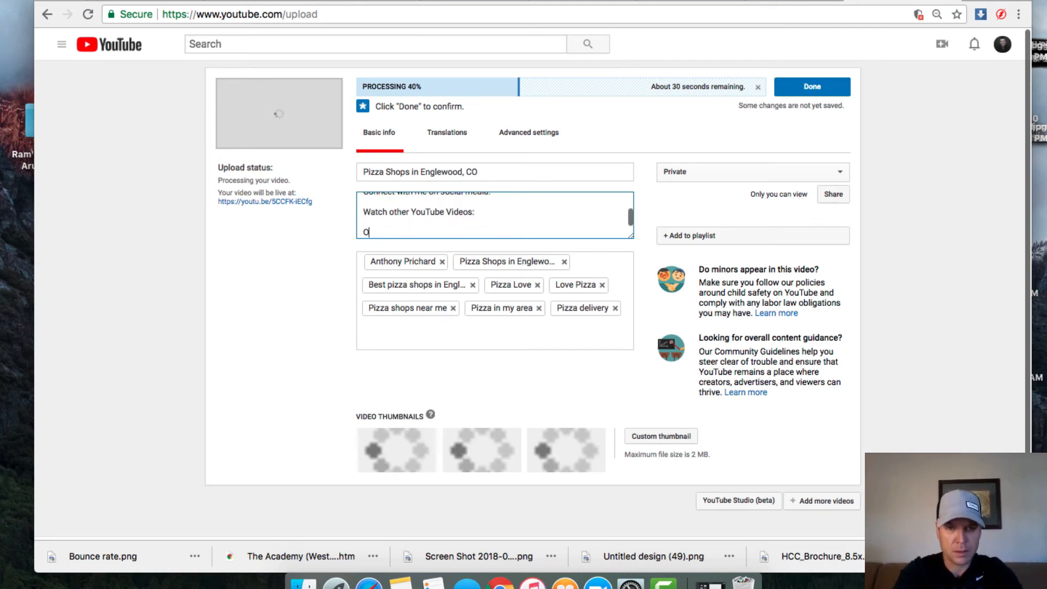
{"action": "type", "text": "ther Resources"}
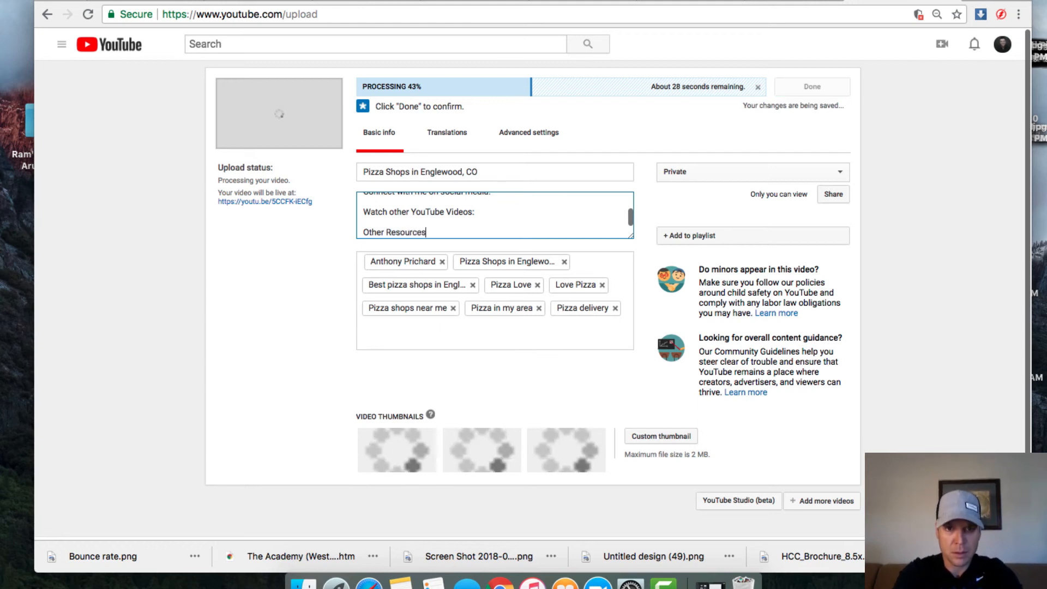
{"action": "type", "text": ":"}
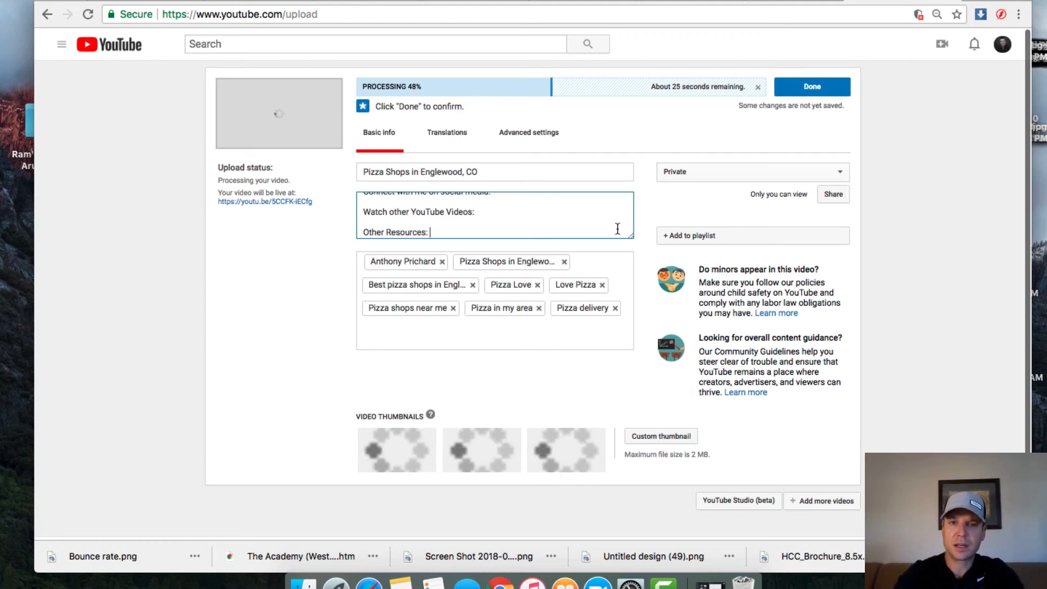
{"action": "scroll", "coordinate": [512, 201], "scroll_direction": "up", "scroll_amount": 2}
{"action": "scroll", "coordinate": [512, 203], "scroll_direction": "down", "scroll_amount": 1}
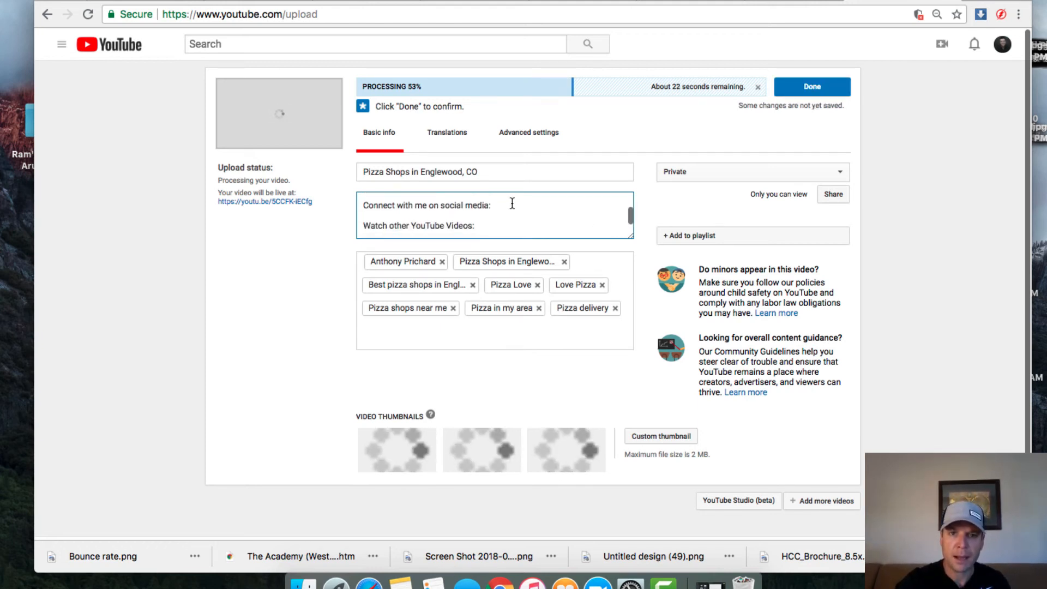
{"action": "left_click", "coordinate": [508, 204]}
{"action": "key", "text": "Return"}
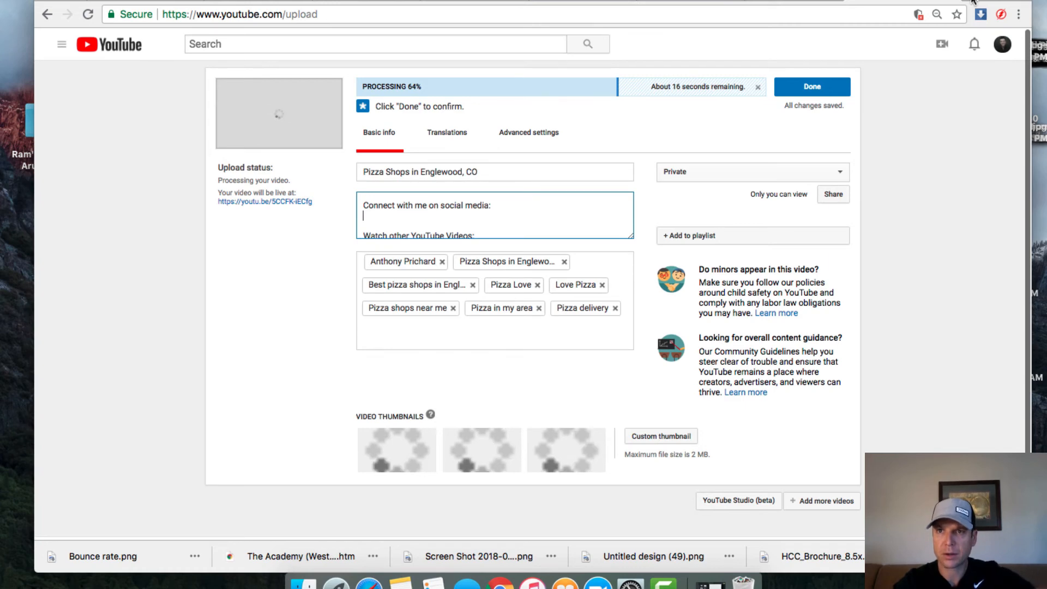
{"action": "key", "text": "super+t"}
Step: Go to facebook.com, open your own profile and copy its web address
{"action": "type", "text": "facebook.com"}
{"action": "key", "text": "Return"}
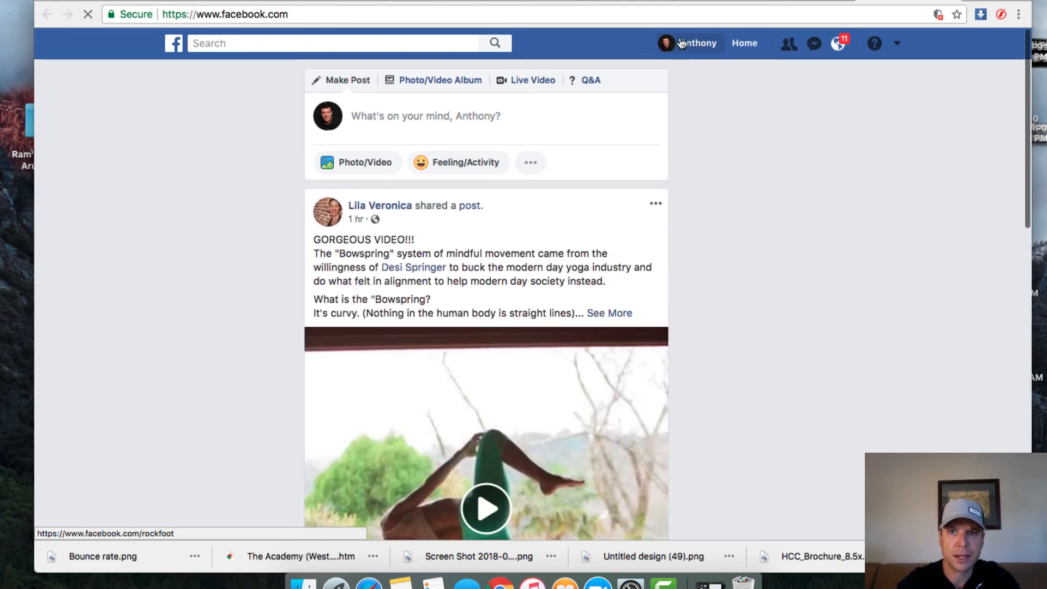
{"action": "left_click", "coordinate": [680, 43]}
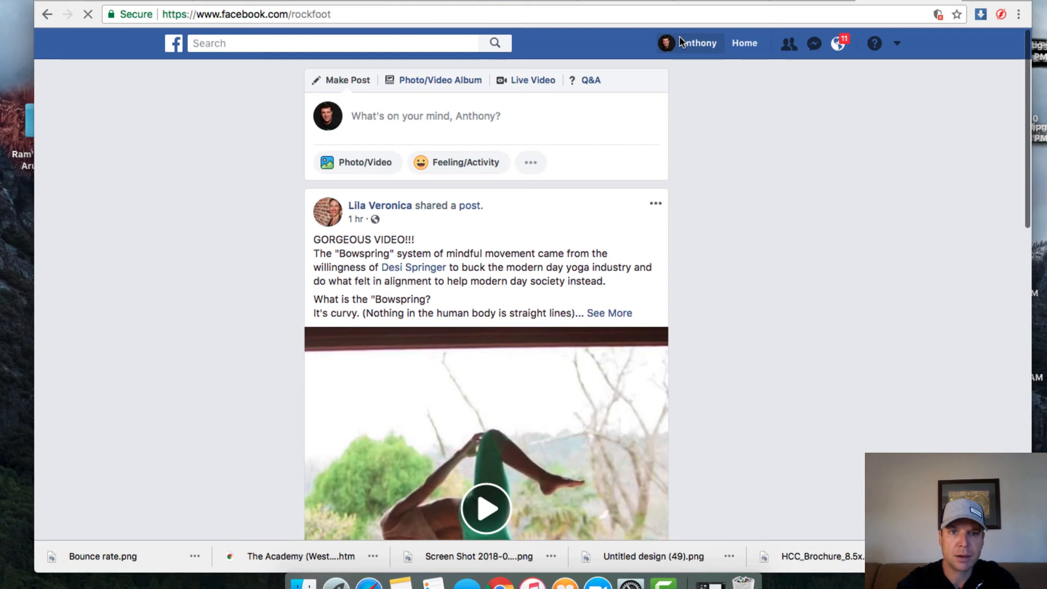
{"action": "left_click", "coordinate": [249, 19]}
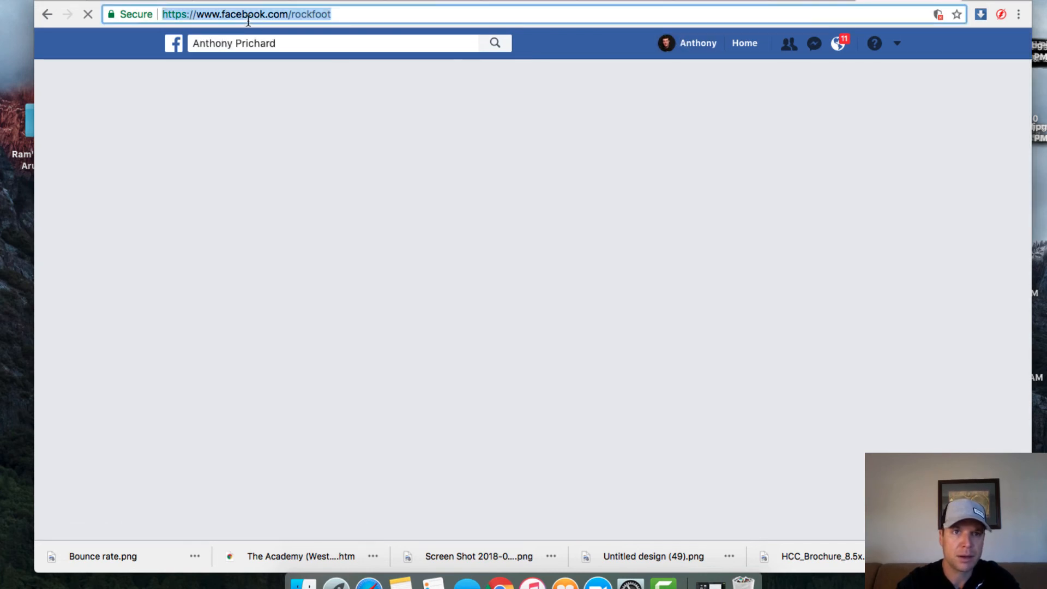
{"action": "right_click", "coordinate": [307, 12]}
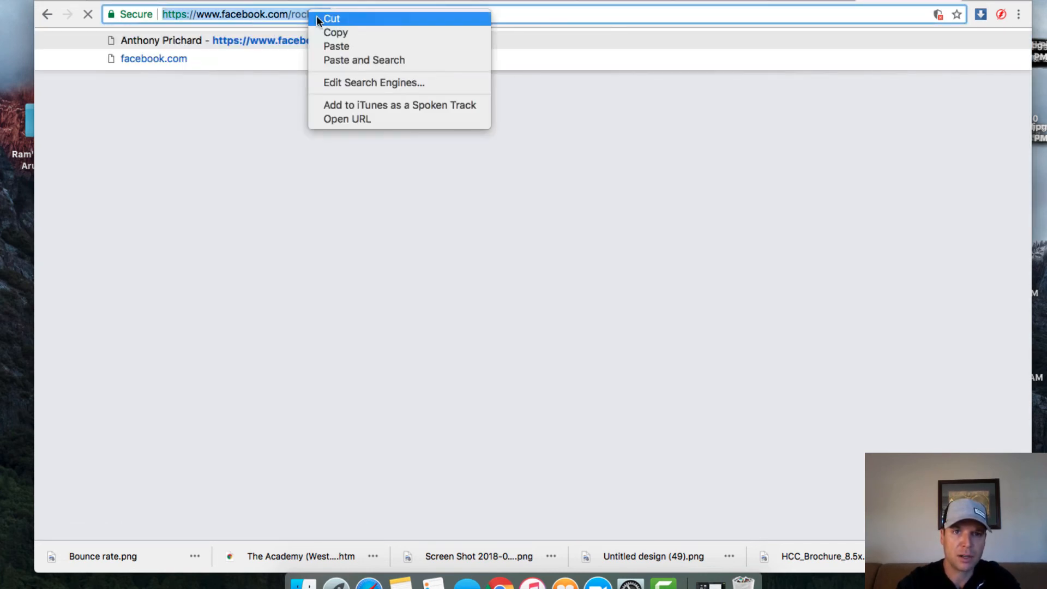
{"action": "left_click", "coordinate": [343, 32]}
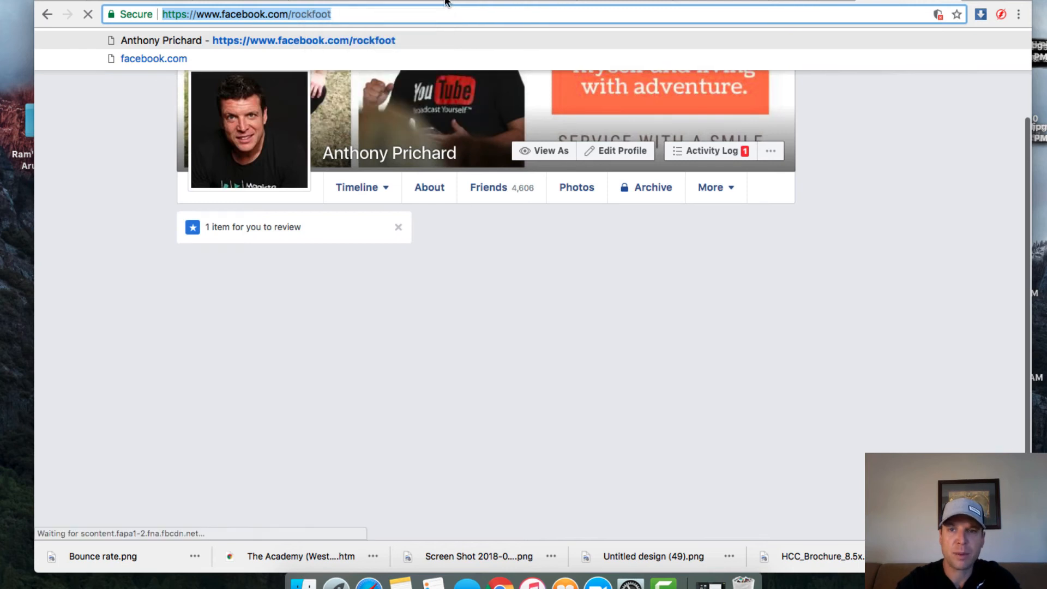
Step: Back on the YouTube upload, paste the Facebook profile link under the social media heading
{"action": "key", "text": "ctrl+Tab"}
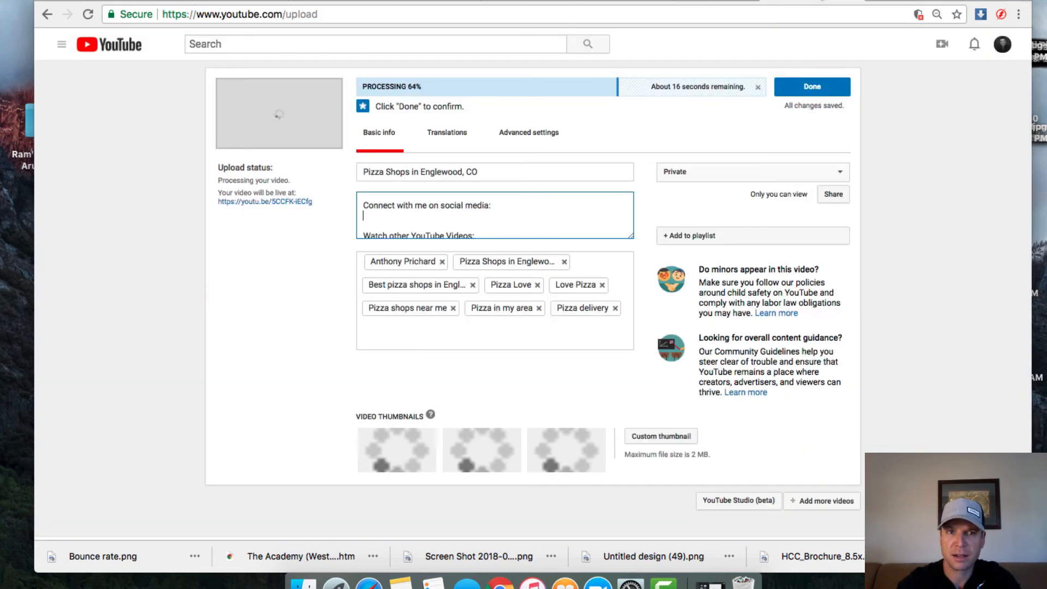
{"action": "right_click", "coordinate": [370, 217]}
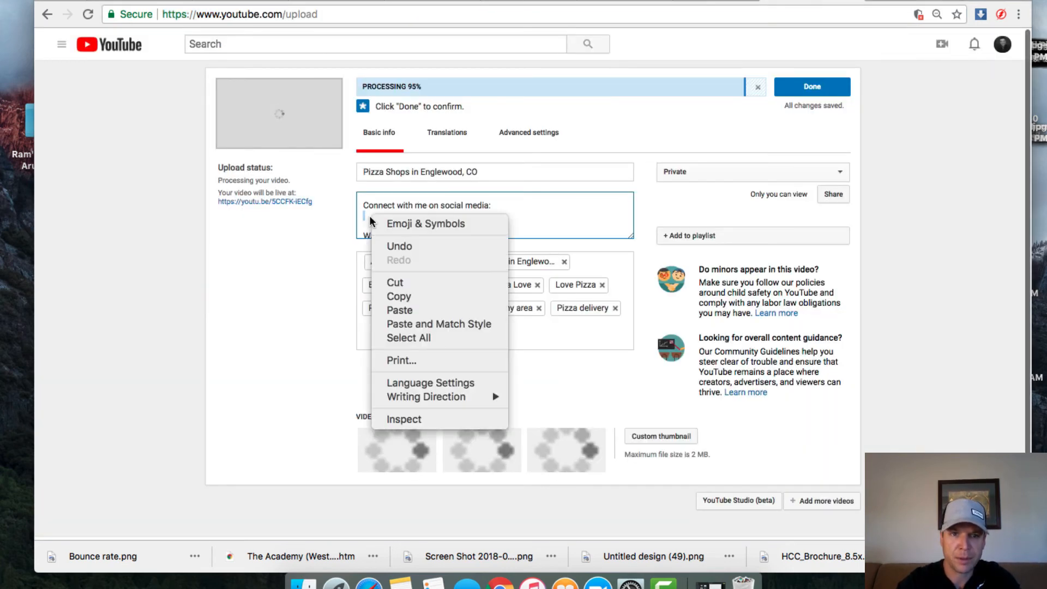
{"action": "left_click", "coordinate": [427, 312]}
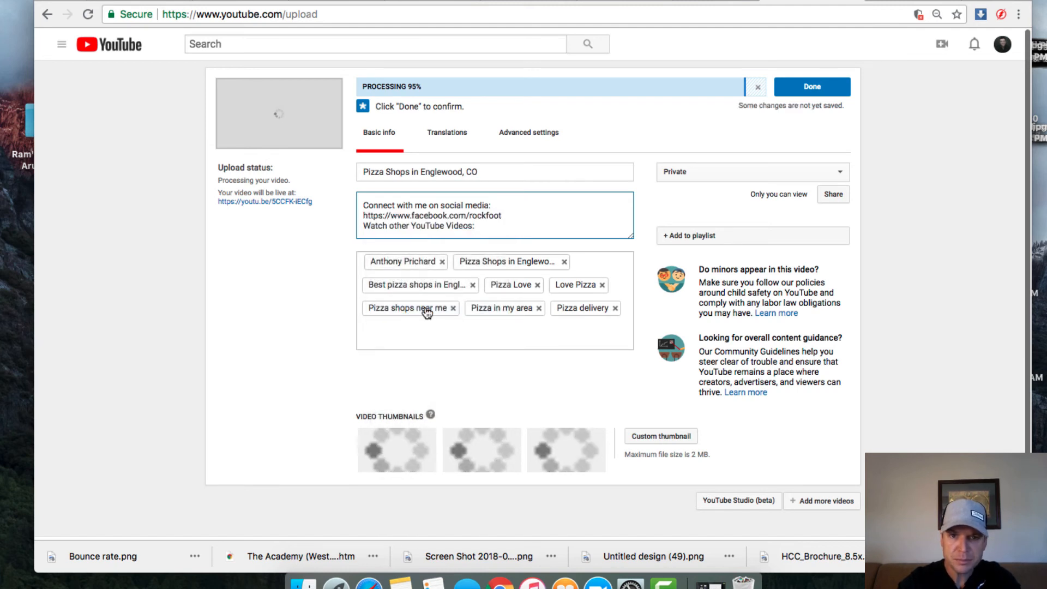
{"action": "key", "text": "Return"}
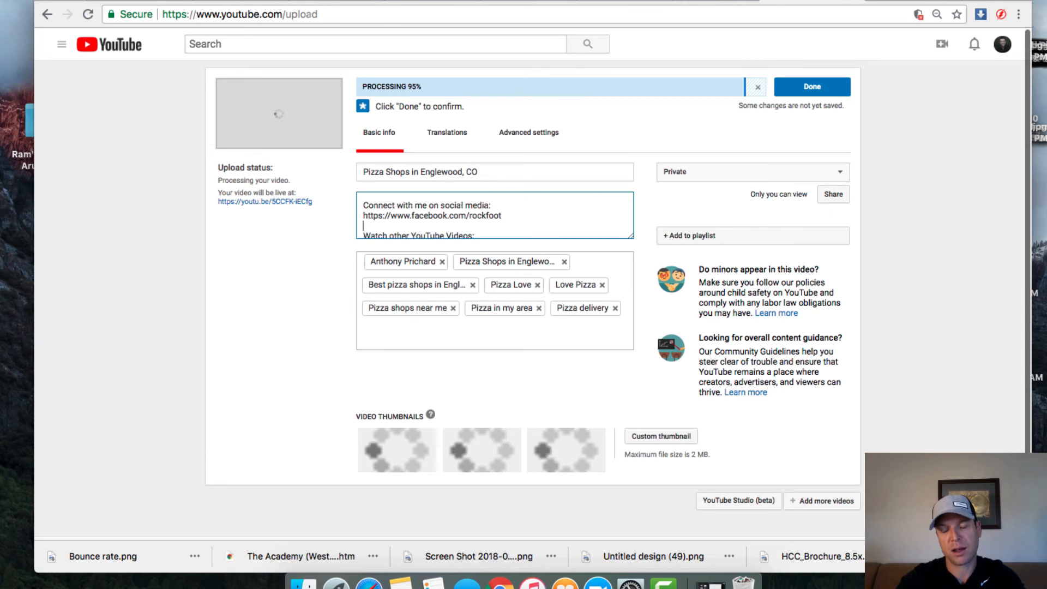
{"action": "scroll", "coordinate": [426, 307], "scroll_direction": "down", "scroll_amount": 1}
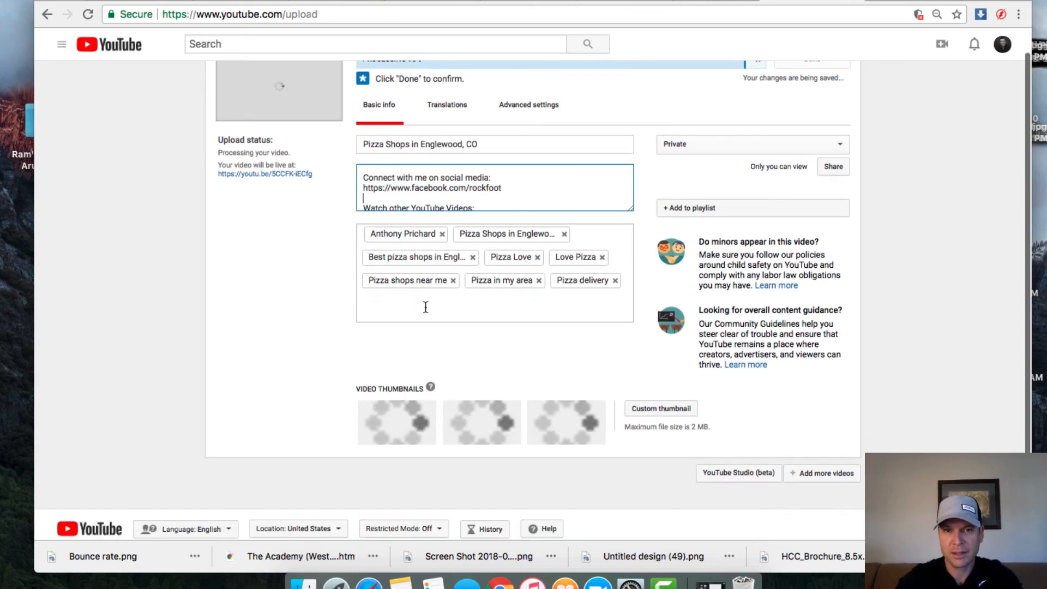
{"action": "scroll", "coordinate": [483, 205], "scroll_direction": "down", "scroll_amount": 3}
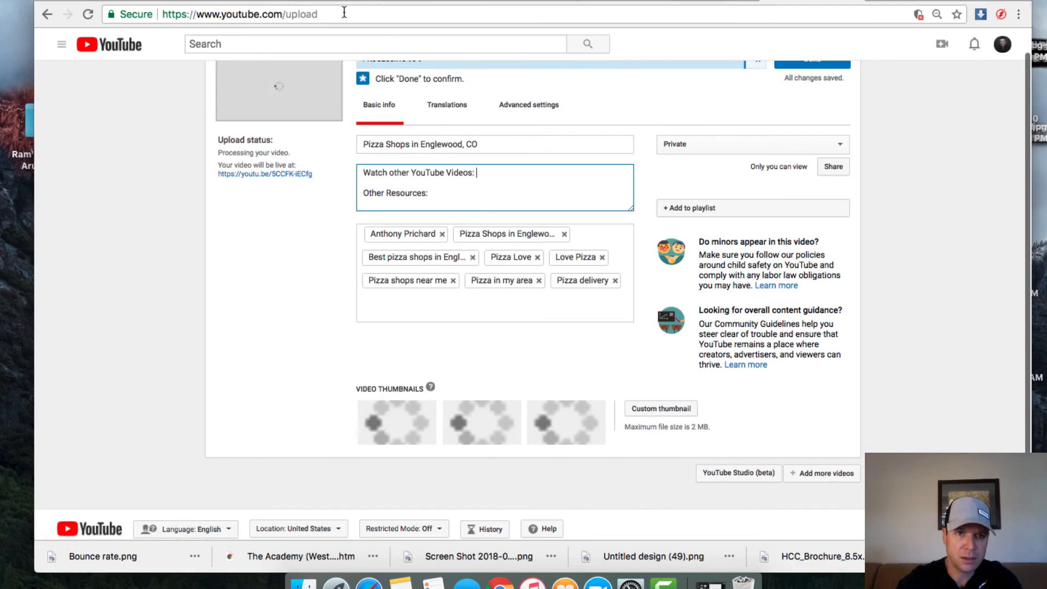
{"action": "left_click", "coordinate": [571, 178]}
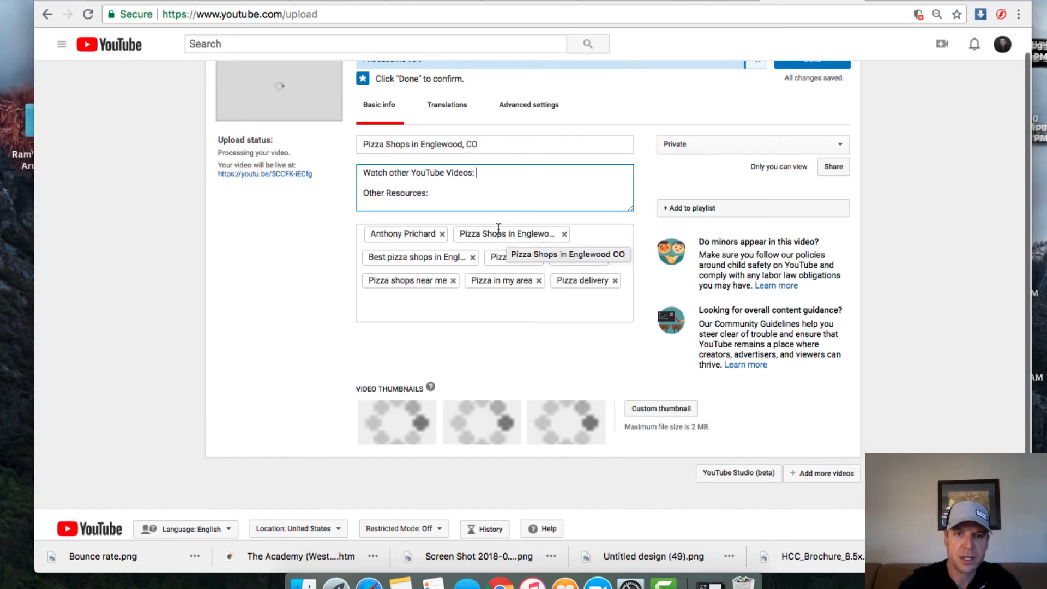
{"action": "left_click", "coordinate": [450, 192]}
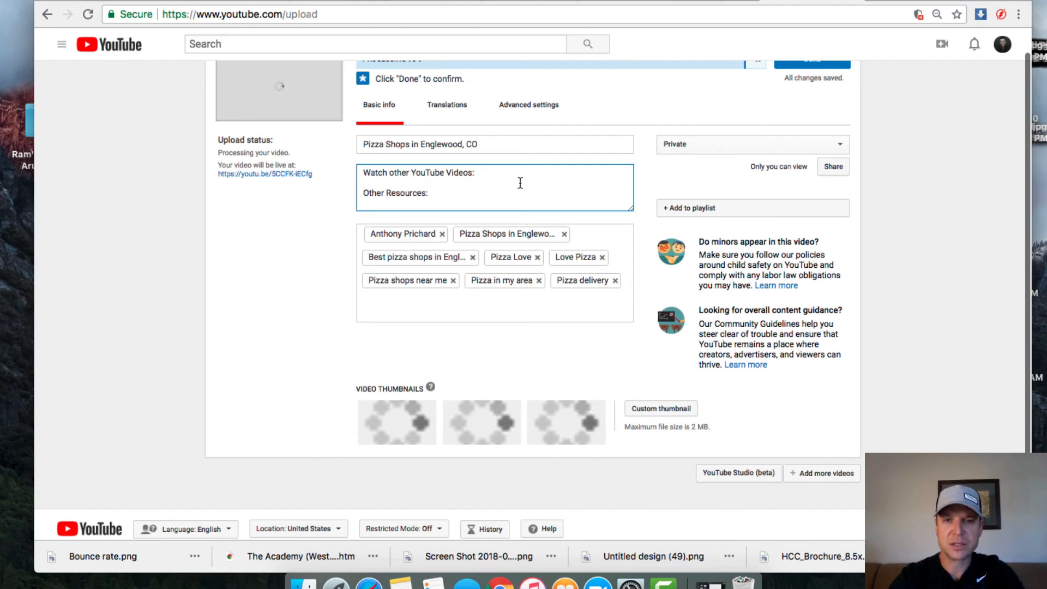
Step: In a new tab, search Google for 'pizza shops in Englewood, CO' and open the YP.com pizza delivery listing
{"action": "key", "text": "super+t"}
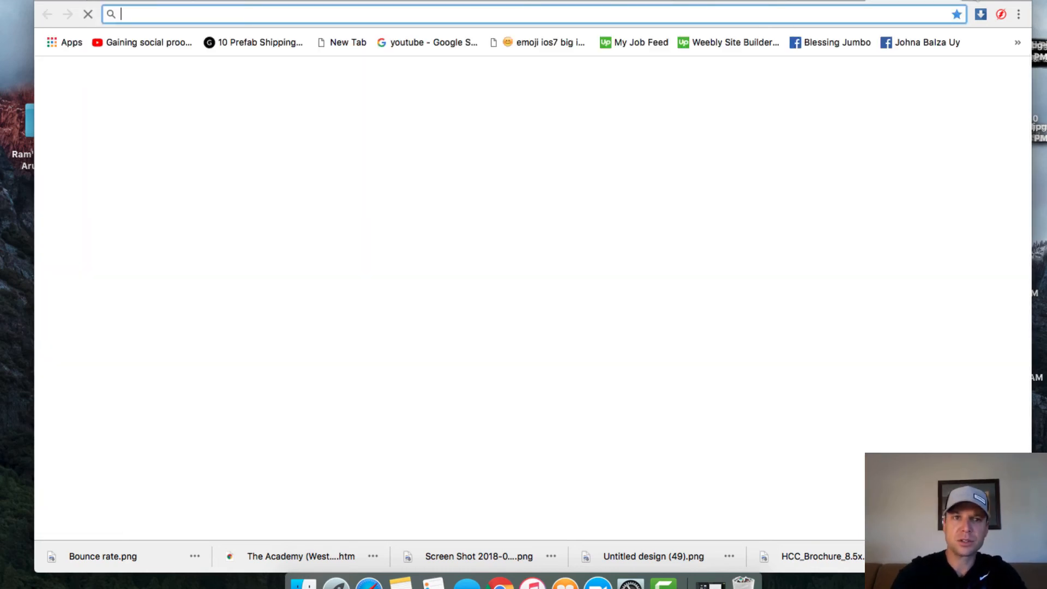
{"action": "type", "text": "s"}
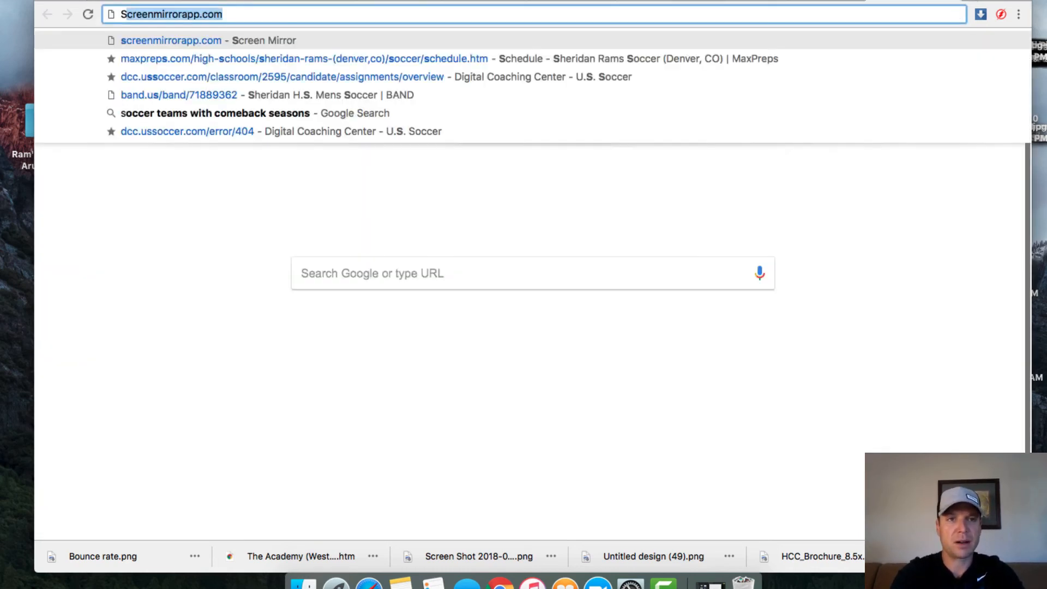
{"action": "key", "text": "BackSpace"}
{"action": "key", "text": "BackSpace"}
{"action": "type", "text": "pizza shops in Englewood, CO"}
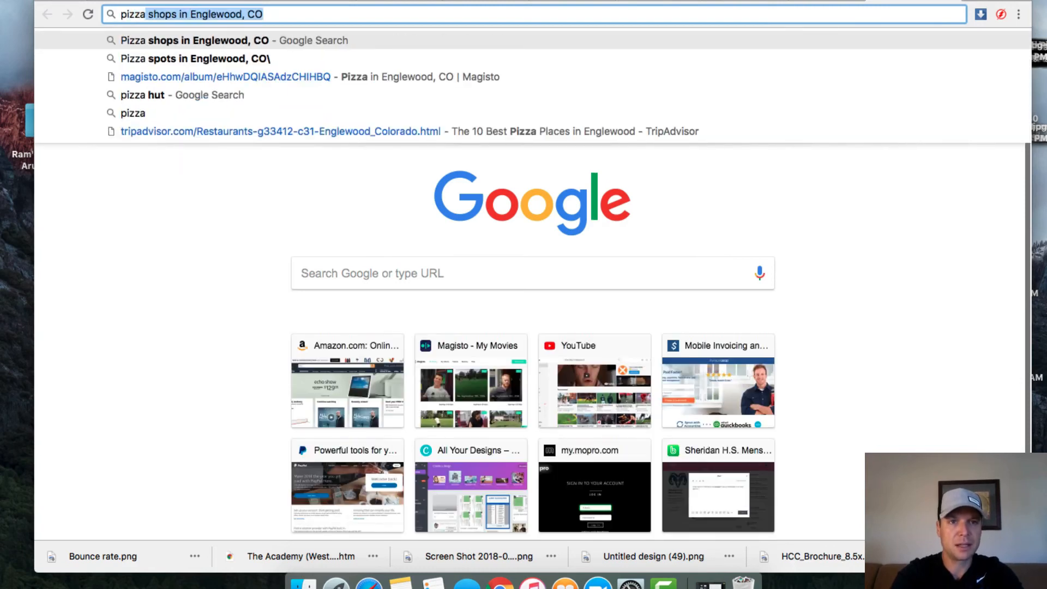
{"action": "key", "text": "Right"}
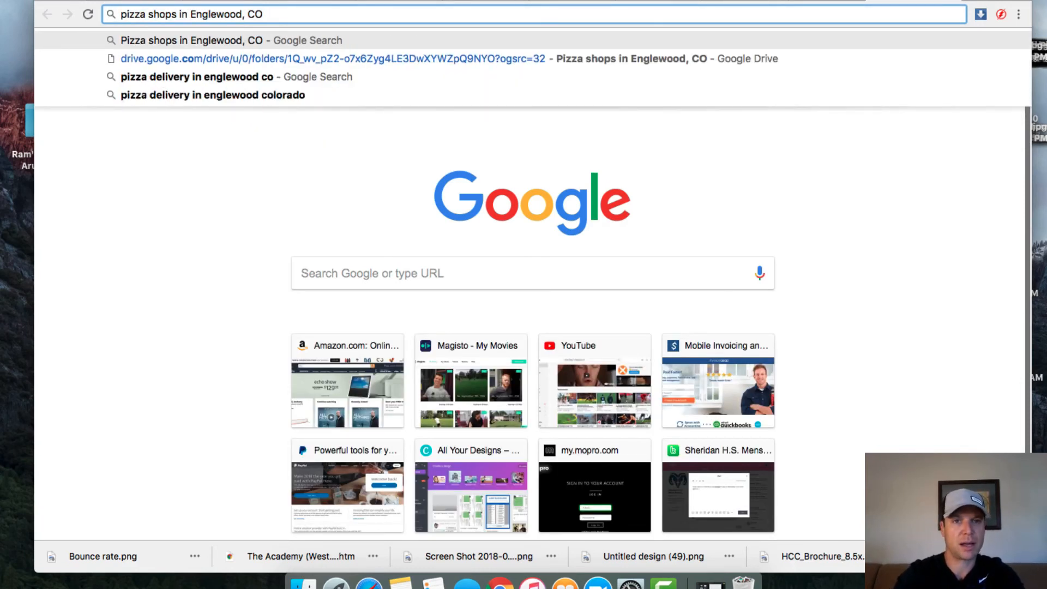
{"action": "key", "text": "Return"}
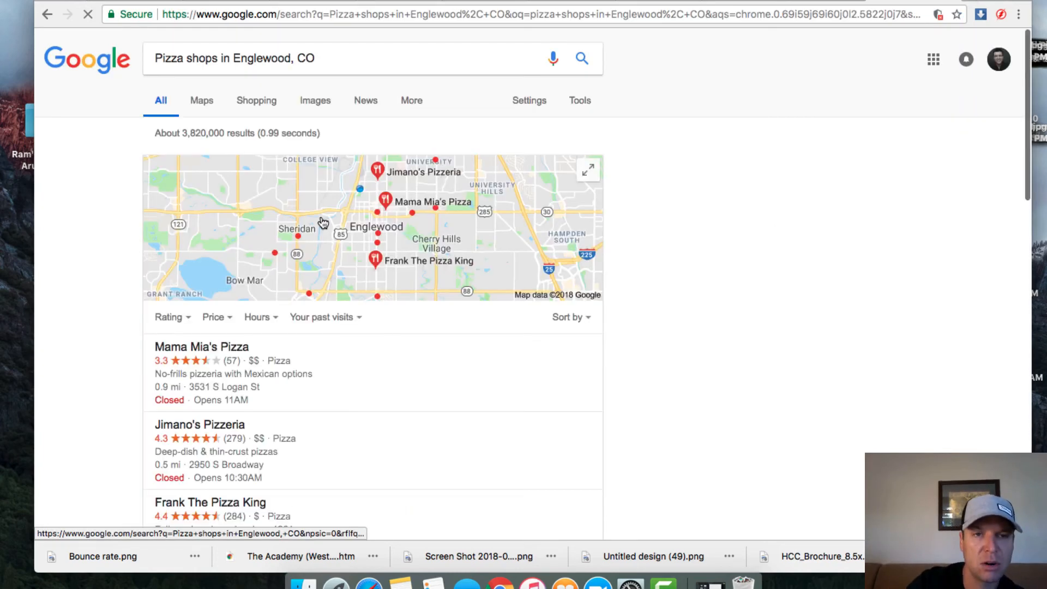
{"action": "scroll", "coordinate": [260, 339], "scroll_direction": "down", "scroll_amount": 3}
{"action": "scroll", "coordinate": [259, 340], "scroll_direction": "down", "scroll_amount": 3}
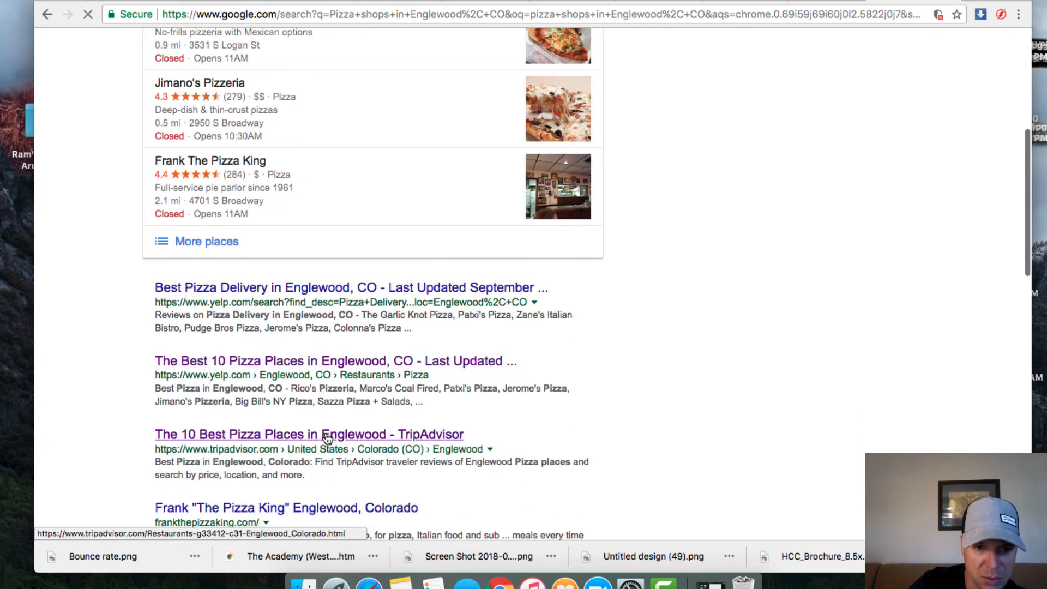
{"action": "scroll", "coordinate": [335, 431], "scroll_direction": "down", "scroll_amount": 3}
{"action": "scroll", "coordinate": [326, 438], "scroll_direction": "down", "scroll_amount": 1}
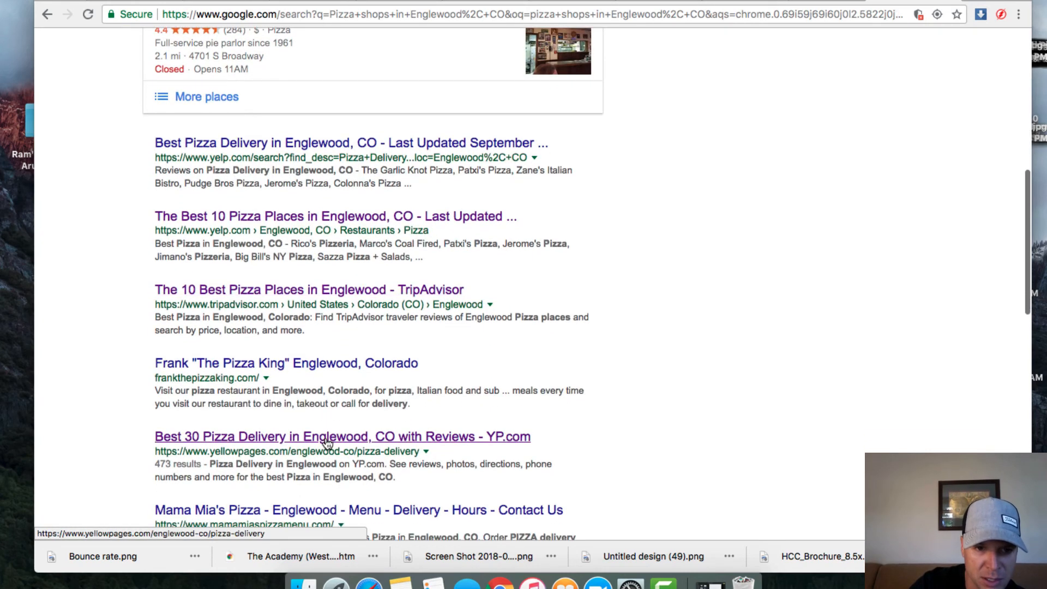
{"action": "left_click", "coordinate": [326, 442]}
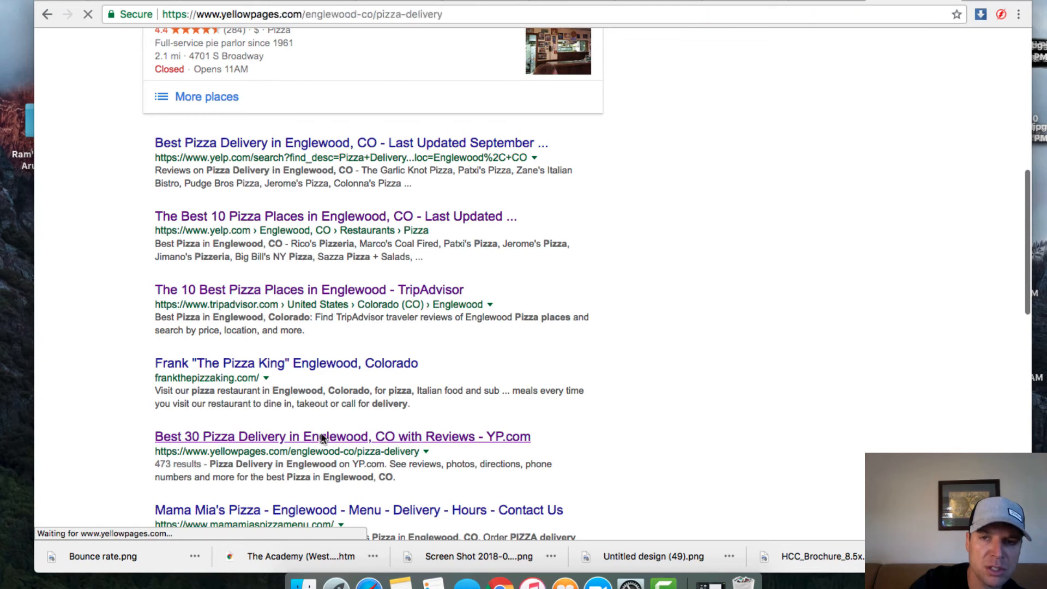
Step: Copy the YellowPages page address, return to the YouTube upload and dismiss the duplicate-video notice
{"action": "left_click", "coordinate": [246, 12]}
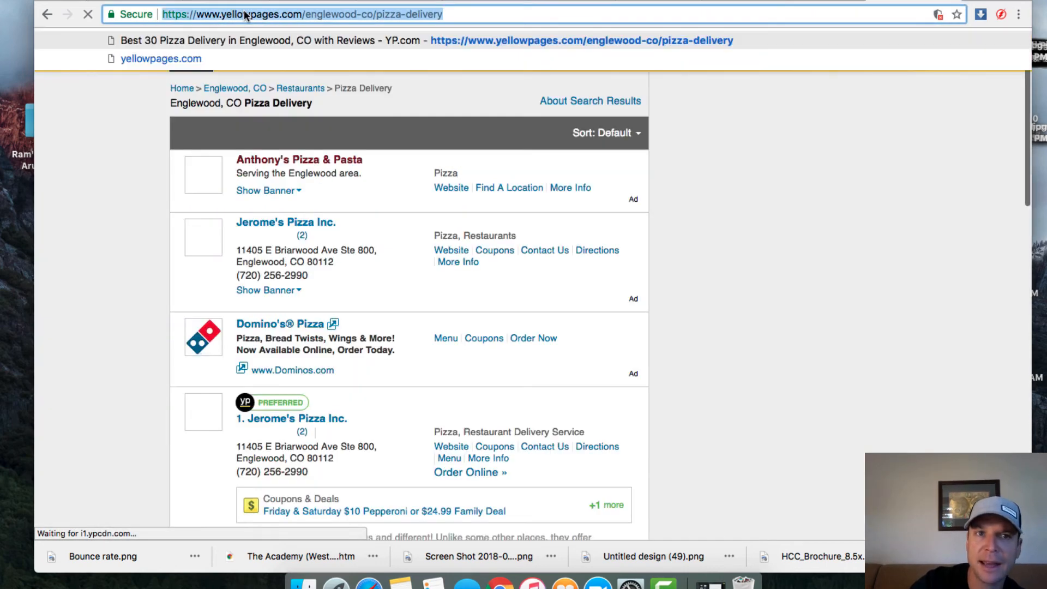
{"action": "right_click", "coordinate": [246, 12]}
{"action": "left_click", "coordinate": [275, 33]}
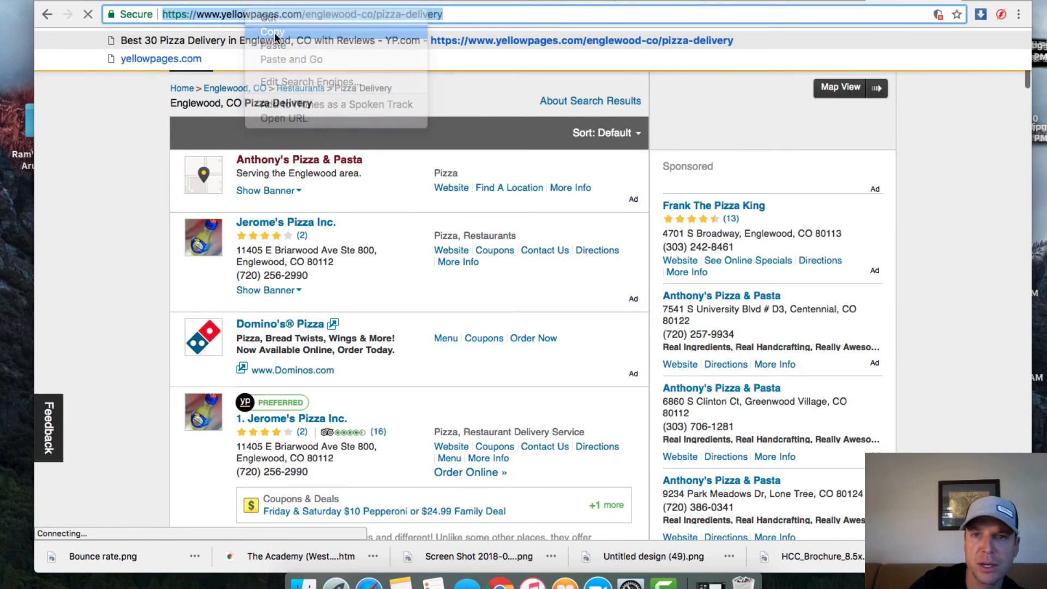
{"action": "left_click", "coordinate": [739, 3]}
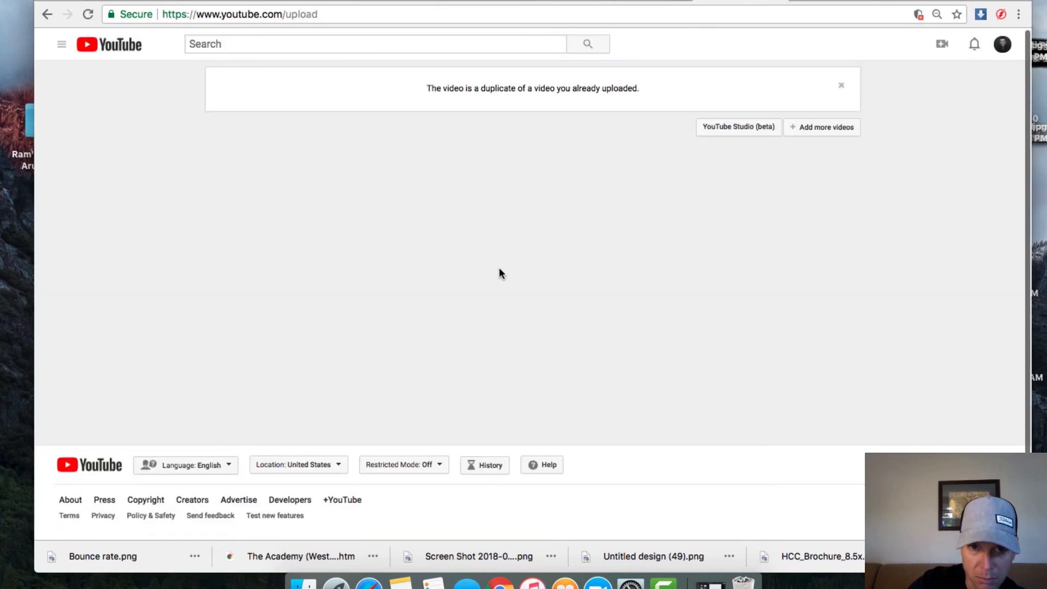
{"action": "scroll", "coordinate": [538, 224], "scroll_direction": "up", "scroll_amount": 3}
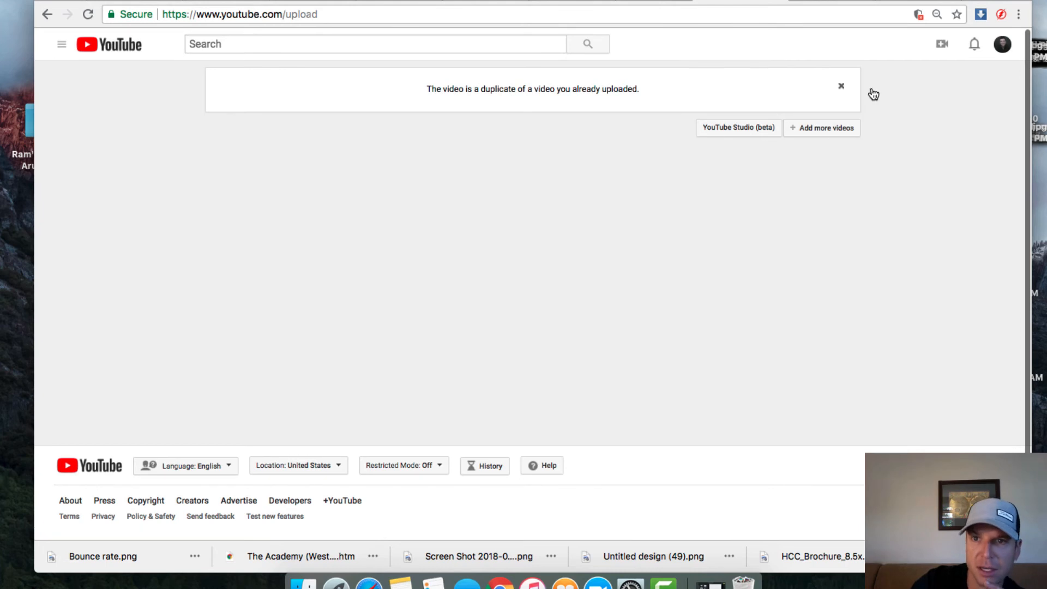
{"action": "left_click", "coordinate": [841, 91]}
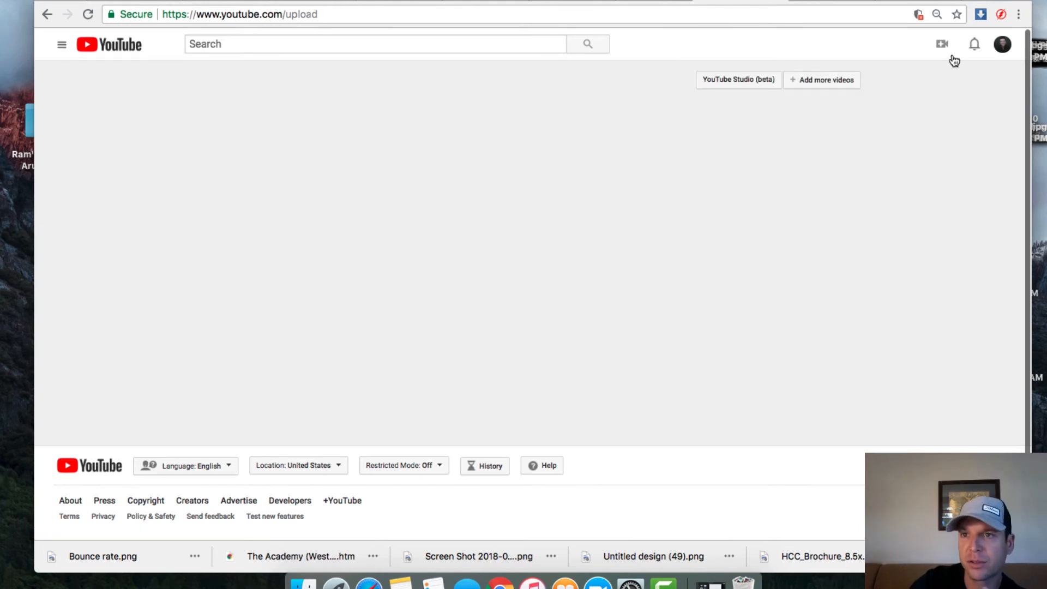
{"action": "left_click", "coordinate": [1000, 47]}
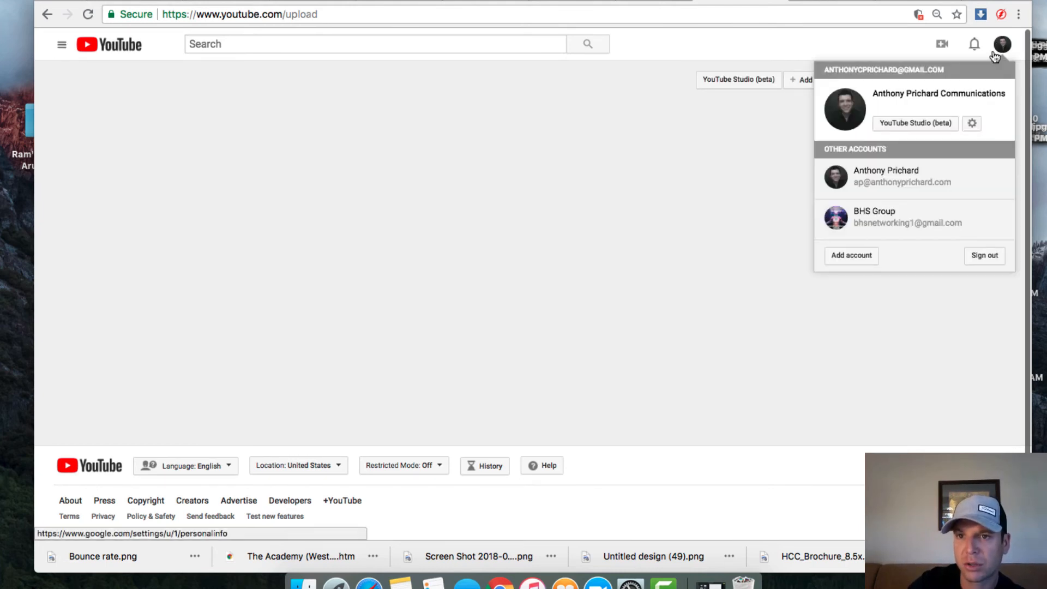
{"action": "left_click", "coordinate": [925, 124]}
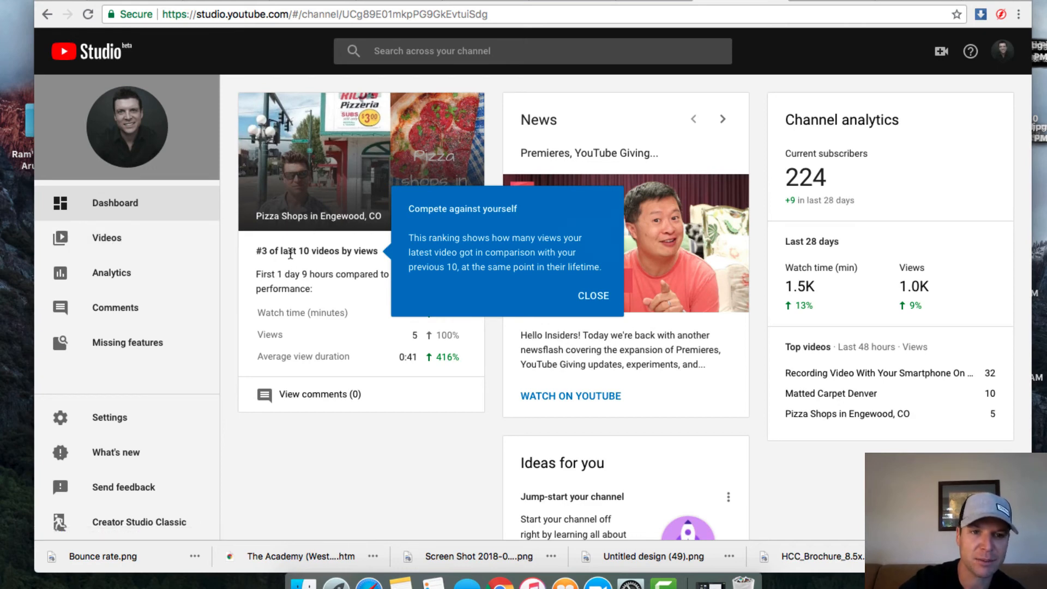
Step: In the Videos list, check the Pizza Shops video's visibility without changing it, then open its details
{"action": "left_click", "coordinate": [99, 241]}
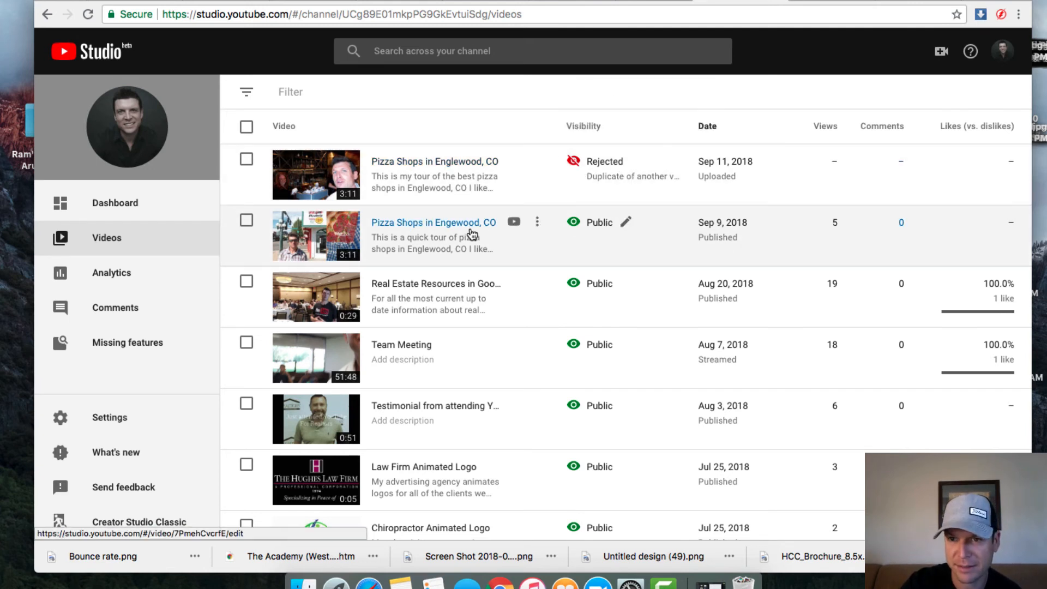
{"action": "left_click", "coordinate": [628, 223]}
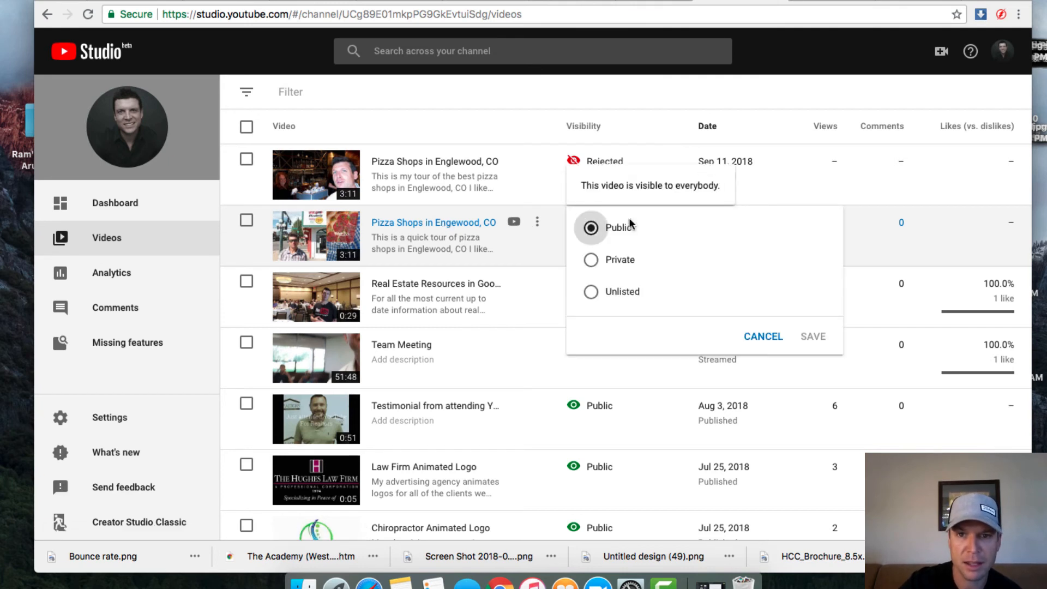
{"action": "left_click", "coordinate": [490, 222]}
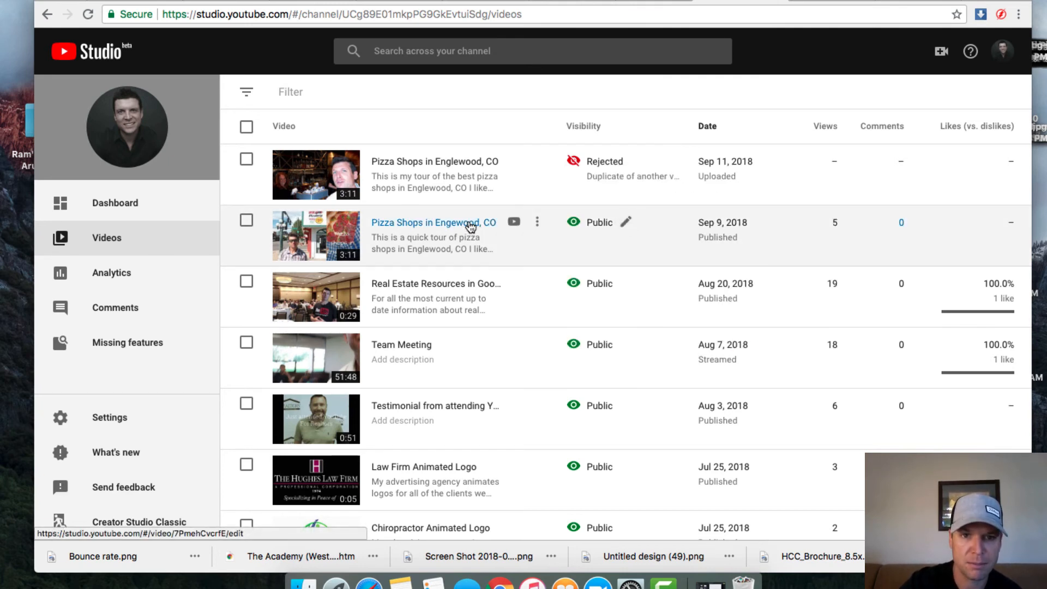
{"action": "left_click", "coordinate": [470, 225]}
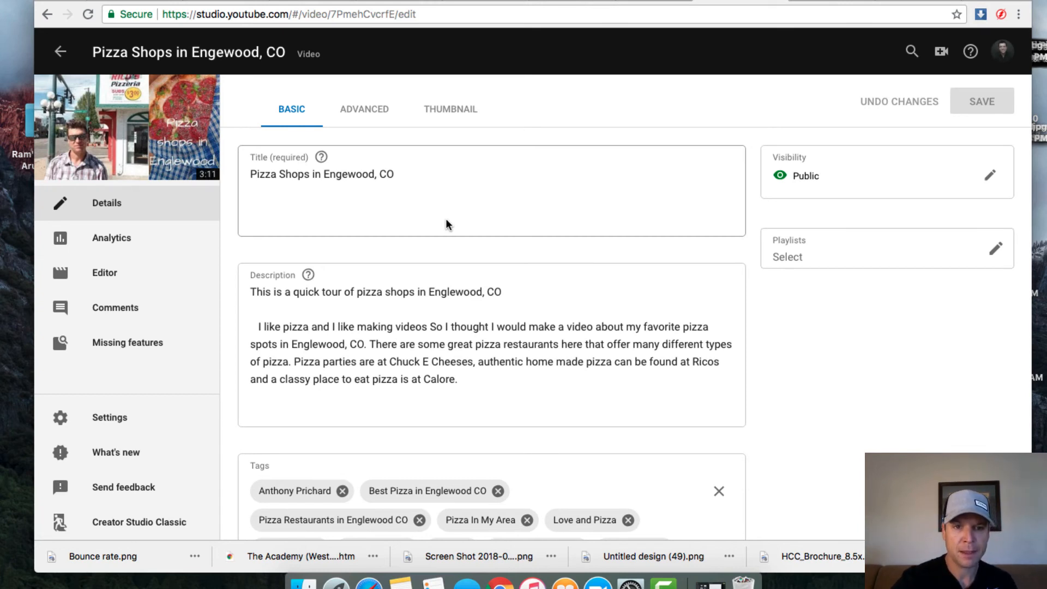
Step: Scroll through the Pizza Shops video's description links, hashtags and tags, then back to the top
{"action": "scroll", "coordinate": [441, 289], "scroll_direction": "down", "scroll_amount": 3}
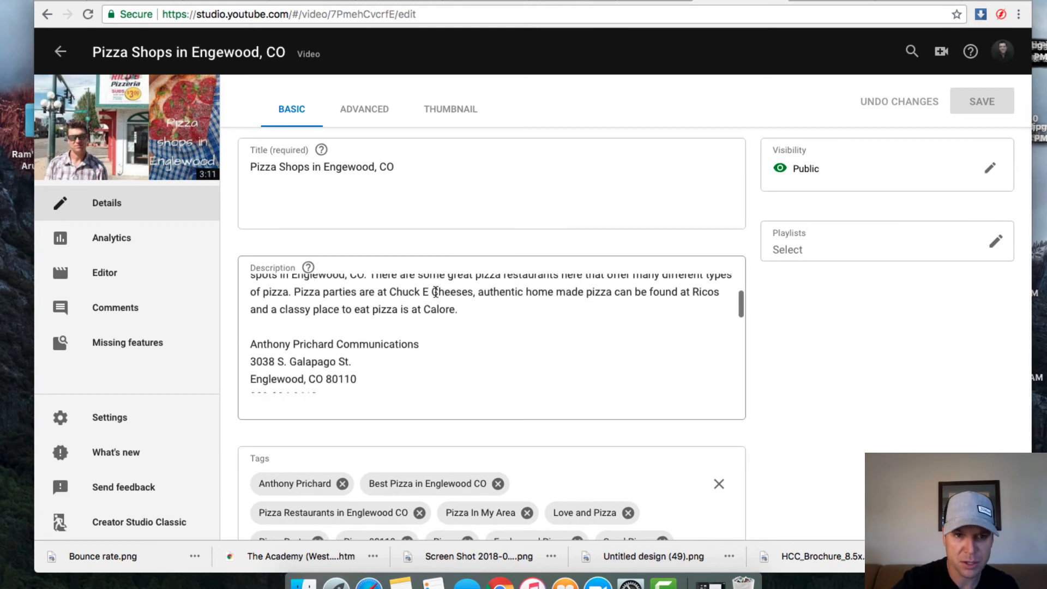
{"action": "scroll", "coordinate": [436, 291], "scroll_direction": "down", "scroll_amount": 10}
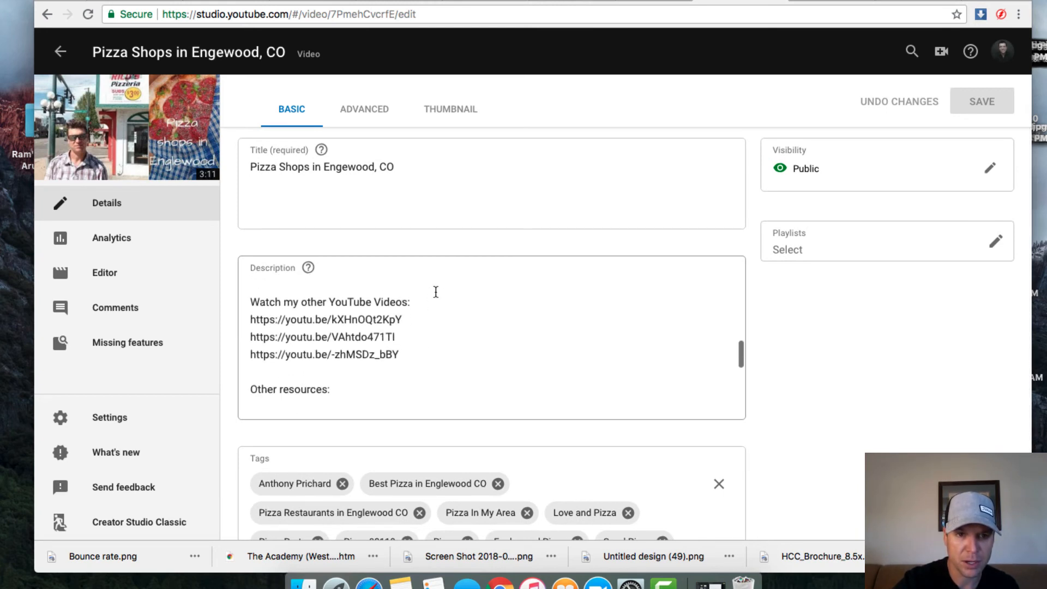
{"action": "scroll", "coordinate": [436, 292], "scroll_direction": "down", "scroll_amount": 5}
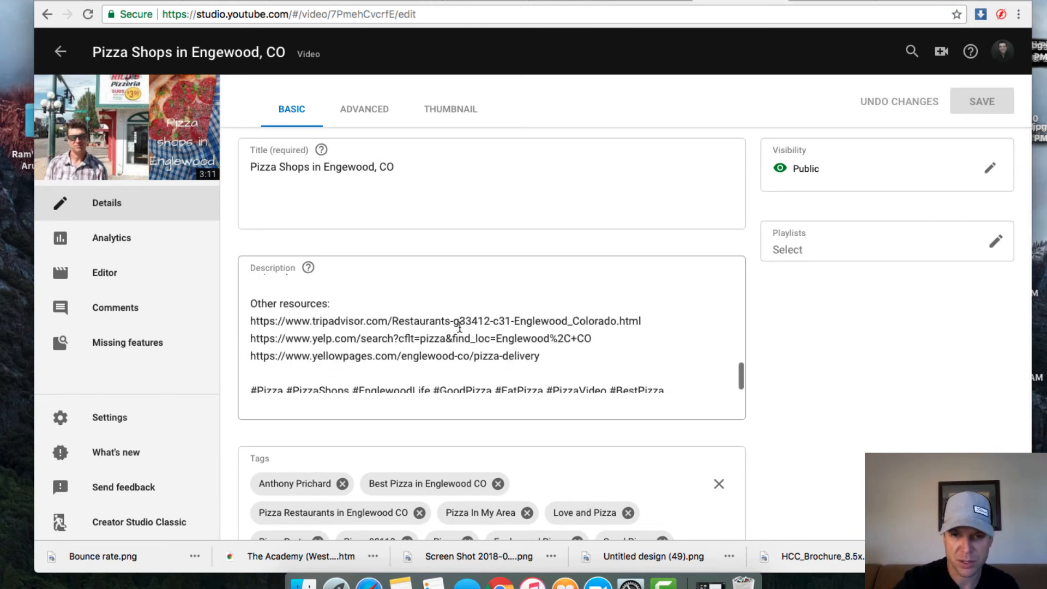
{"action": "scroll", "coordinate": [477, 347], "scroll_direction": "up", "scroll_amount": 3}
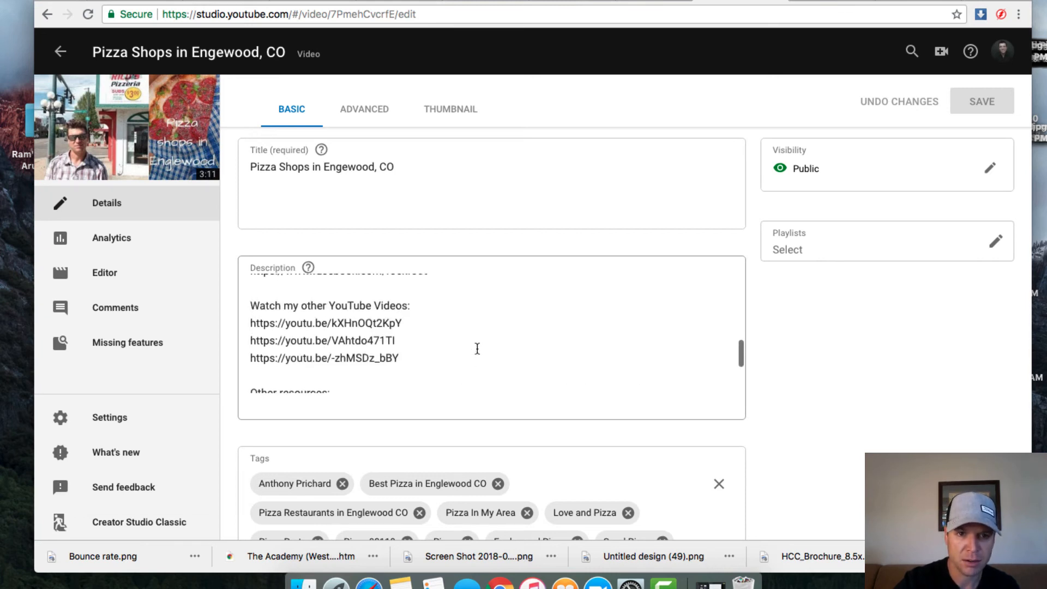
{"action": "scroll", "coordinate": [477, 347], "scroll_direction": "down", "scroll_amount": 2}
{"action": "scroll", "coordinate": [477, 349], "scroll_direction": "up", "scroll_amount": 3}
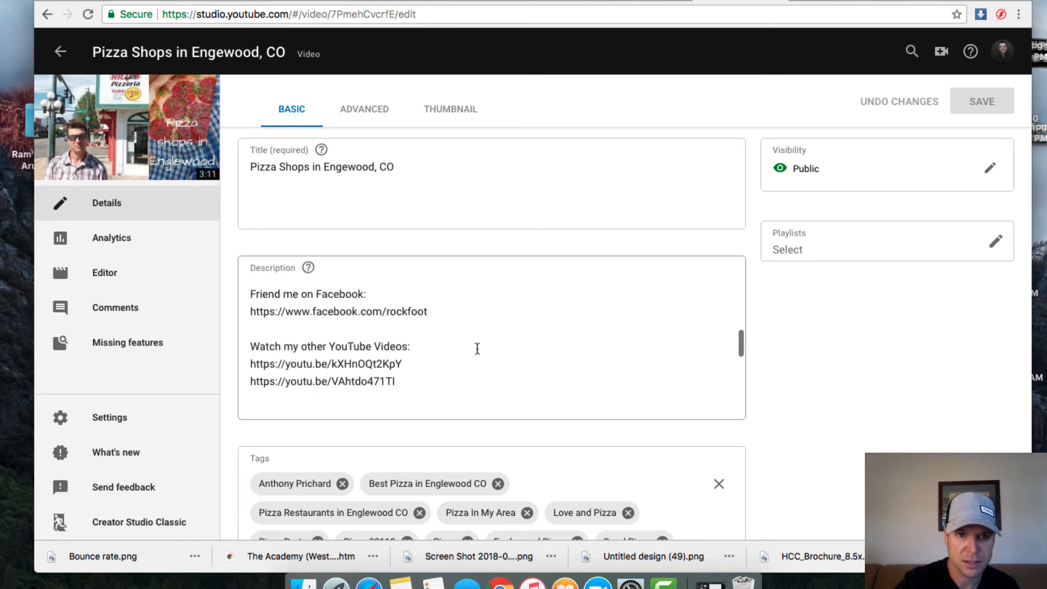
{"action": "scroll", "coordinate": [477, 349], "scroll_direction": "down", "scroll_amount": 4}
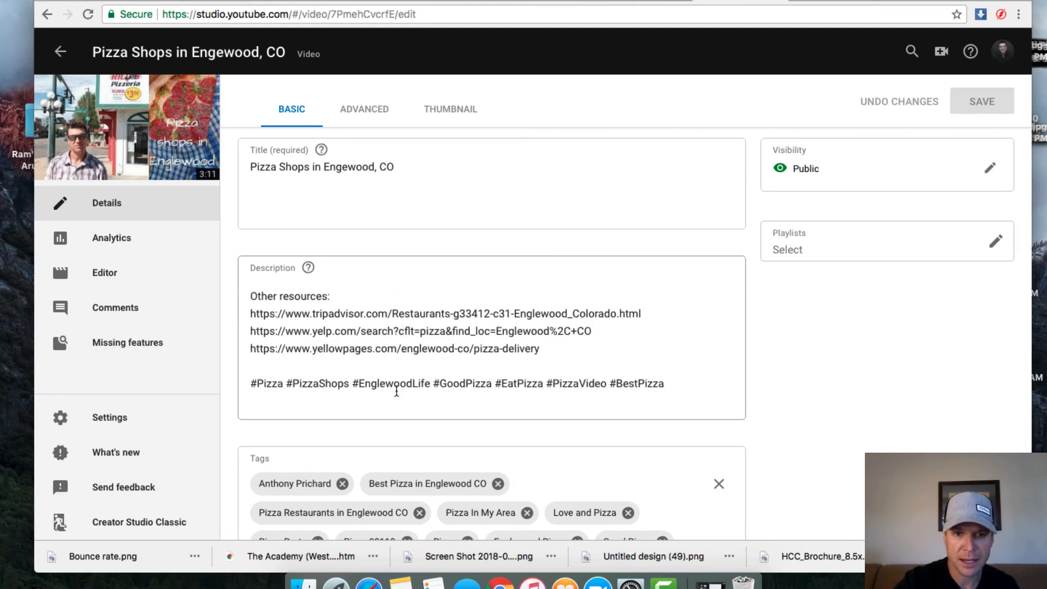
{"action": "scroll", "coordinate": [548, 381], "scroll_direction": "down", "scroll_amount": 3}
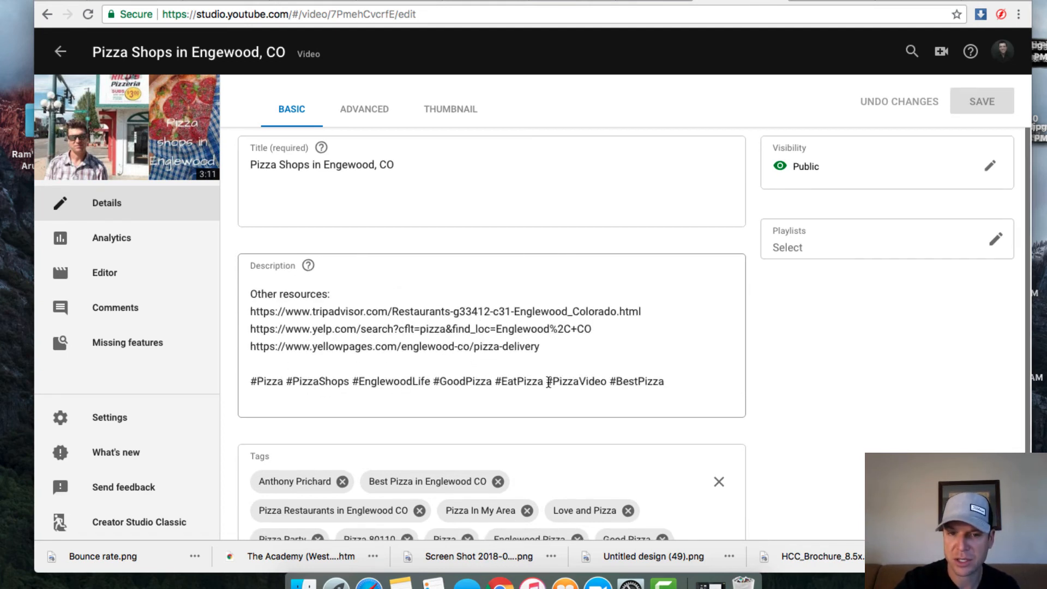
{"action": "scroll", "coordinate": [550, 386], "scroll_direction": "down", "scroll_amount": 1}
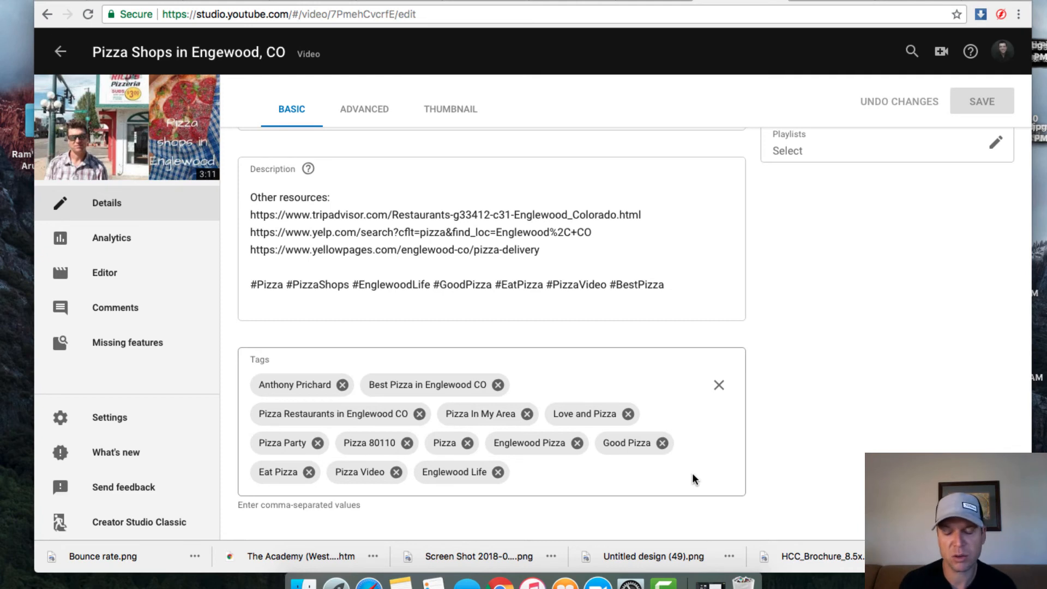
{"action": "scroll", "coordinate": [692, 479], "scroll_direction": "up", "scroll_amount": 3}
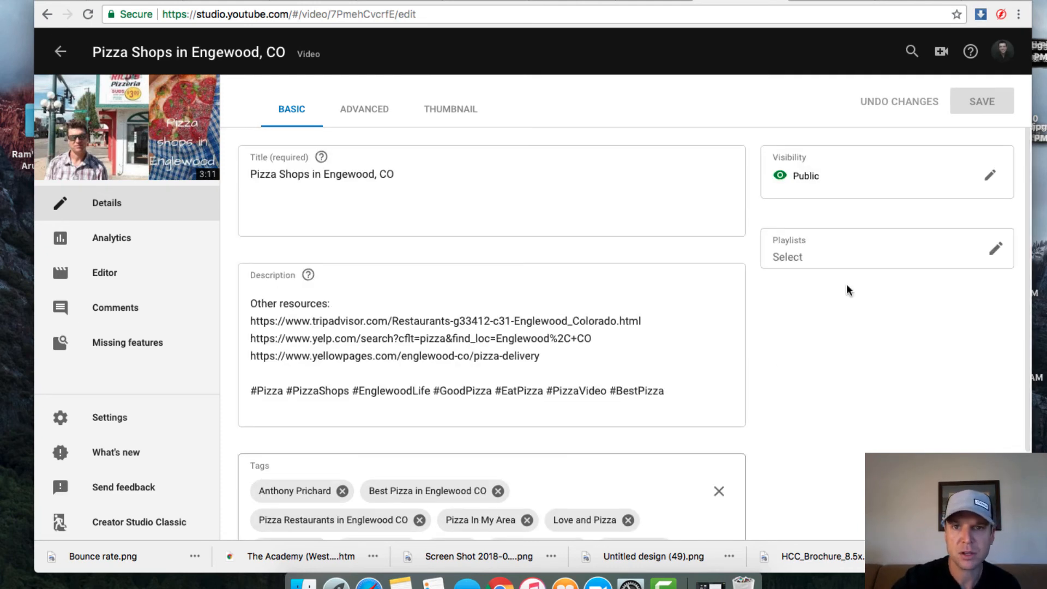
Step: In the video's advanced settings, set the license to Creative Commons - Attribution
{"action": "left_click", "coordinate": [366, 112]}
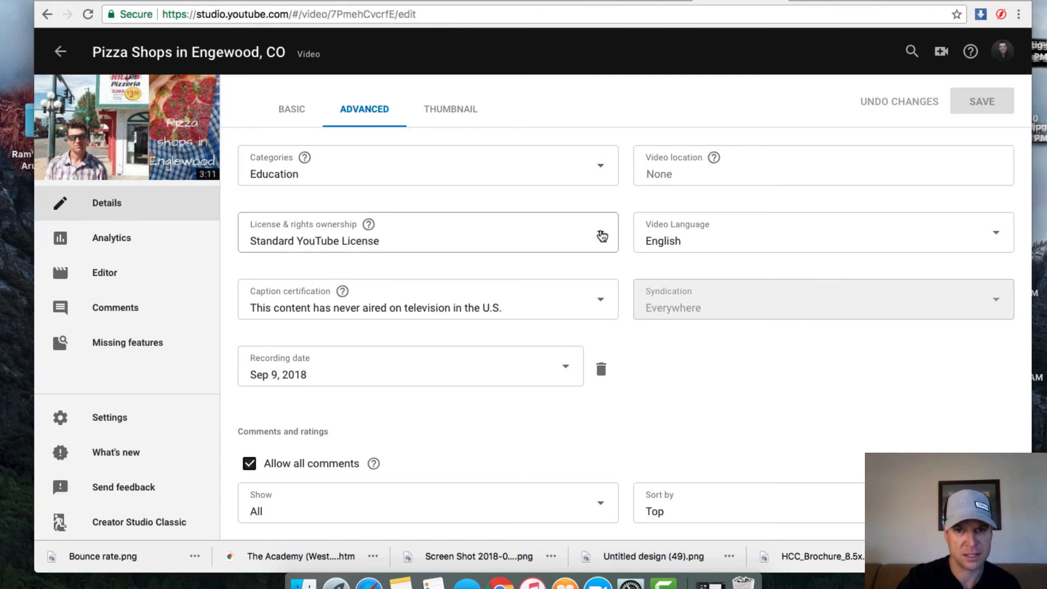
{"action": "left_click", "coordinate": [602, 236]}
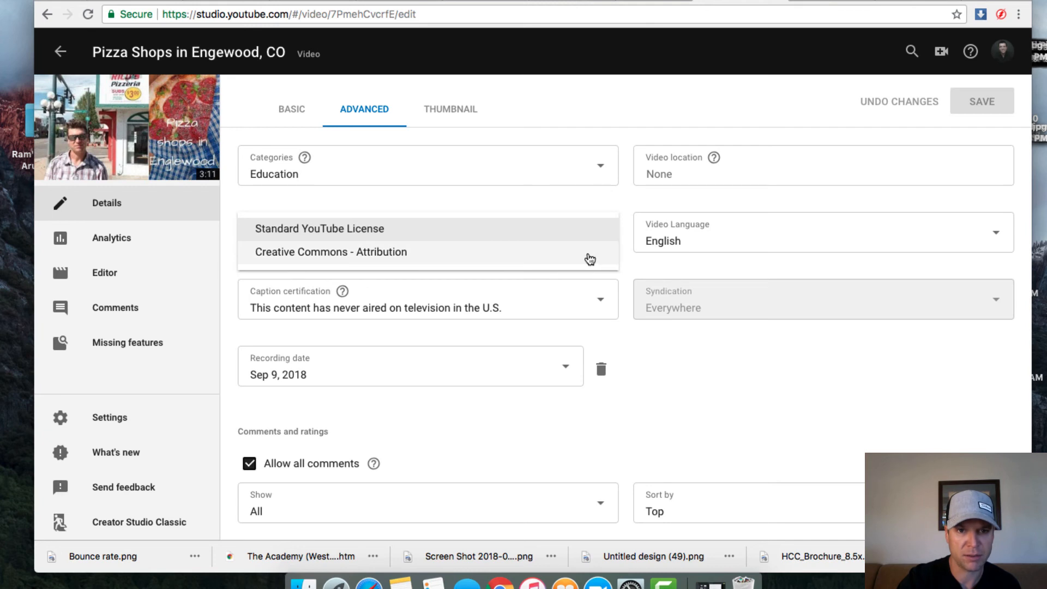
{"action": "left_click", "coordinate": [590, 255]}
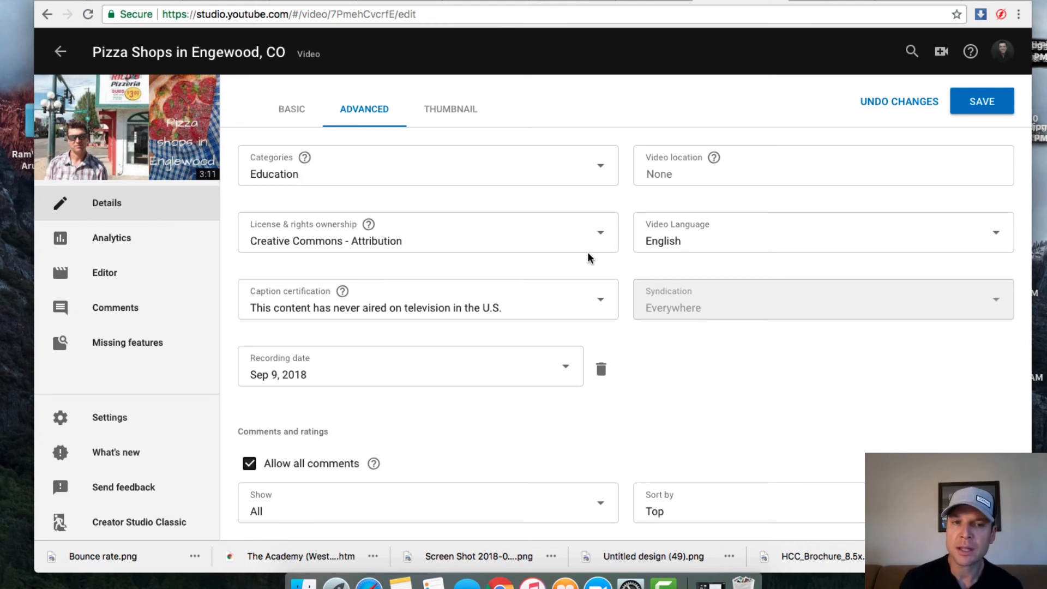
{"action": "left_click", "coordinate": [600, 236]}
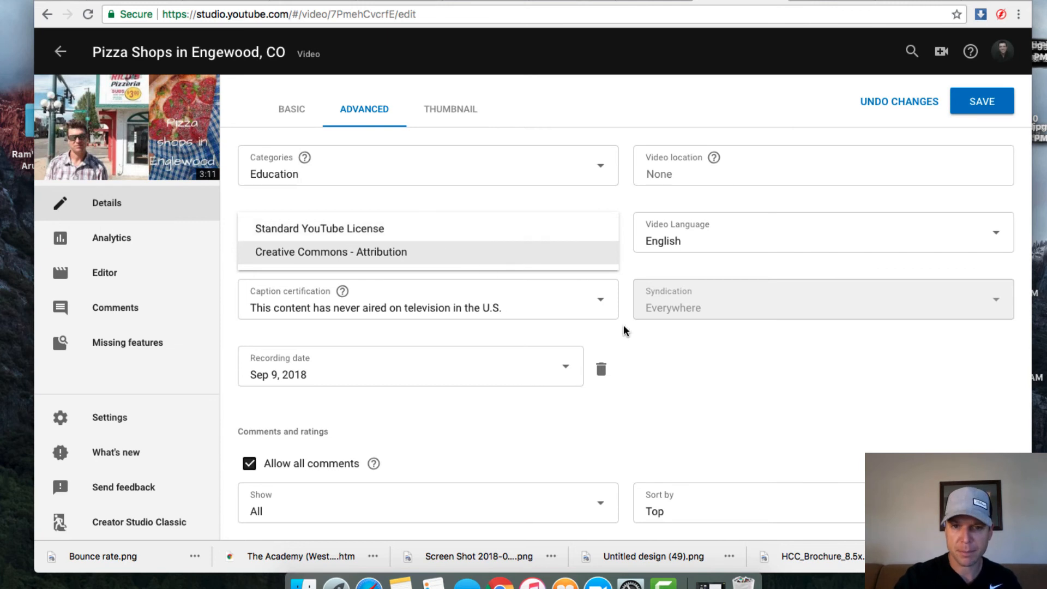
{"action": "left_click", "coordinate": [661, 344]}
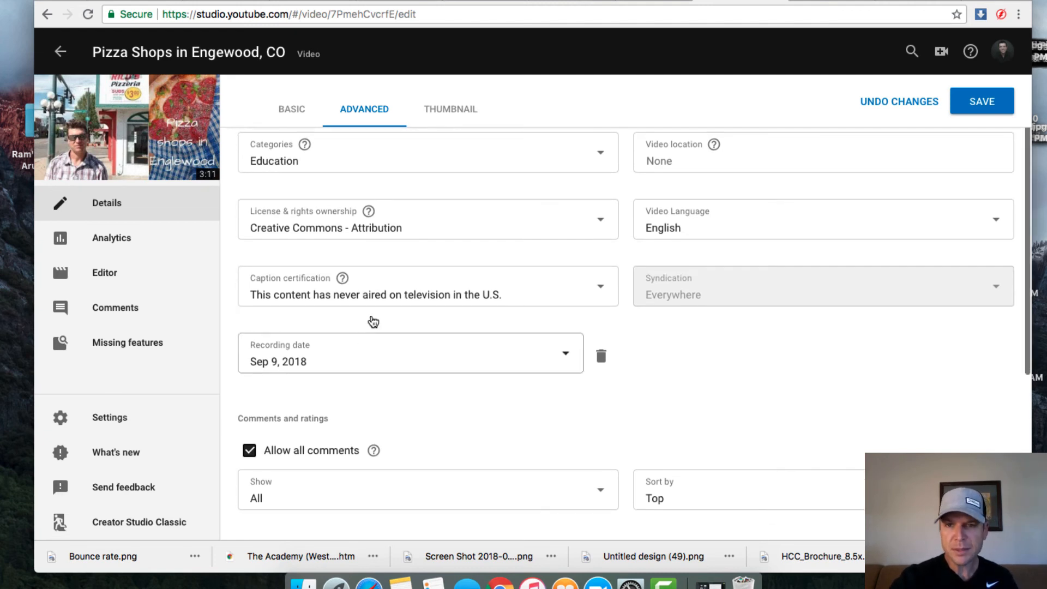
{"action": "scroll", "coordinate": [780, 333], "scroll_direction": "down", "scroll_amount": 3}
{"action": "scroll", "coordinate": [766, 371], "scroll_direction": "down", "scroll_amount": 3}
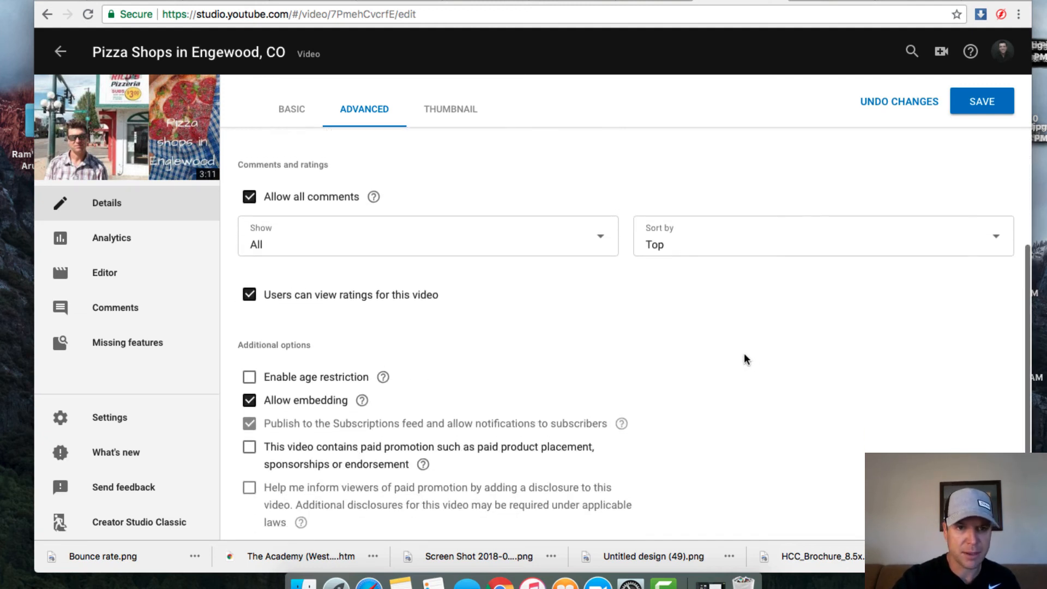
{"action": "scroll", "coordinate": [746, 358], "scroll_direction": "up", "scroll_amount": 5}
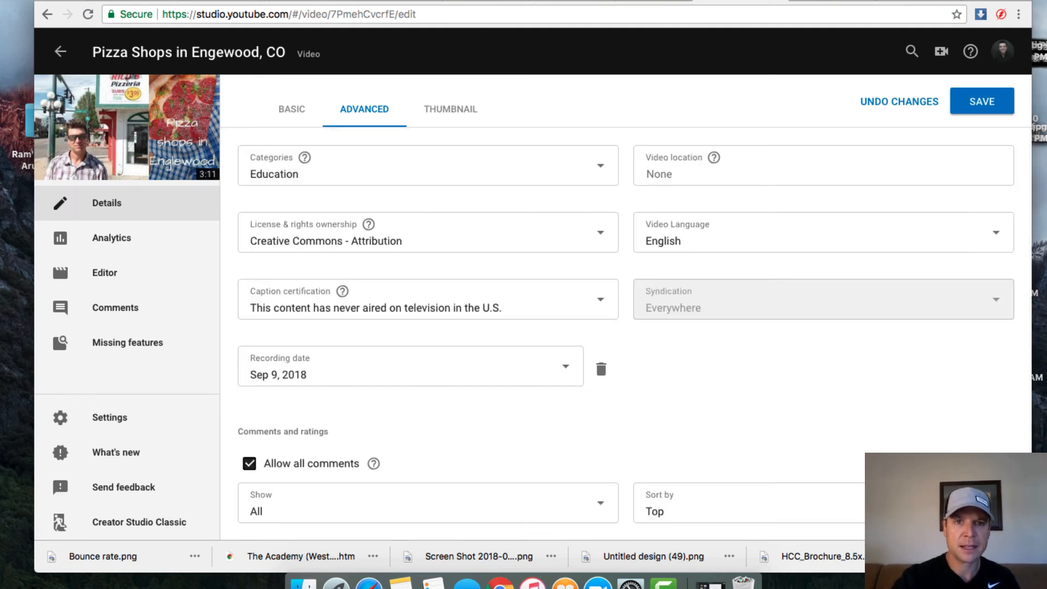
{"action": "left_click", "coordinate": [452, 109]}
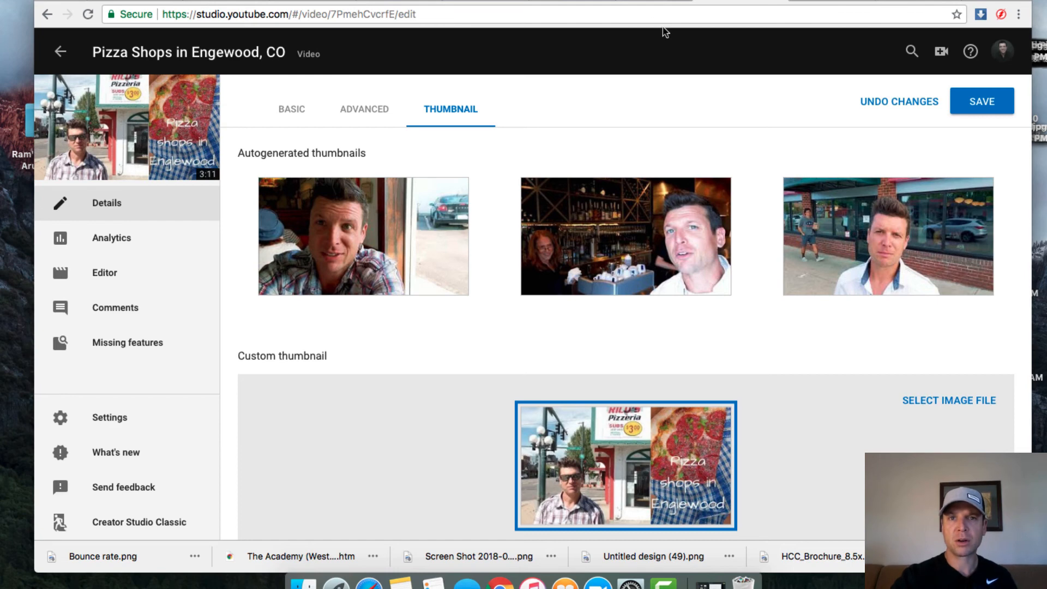
Step: Switch to Canva and open the existing 'Pizza shops in Englewood' thumbnail design
{"action": "key", "text": "ctrl+Tab"}
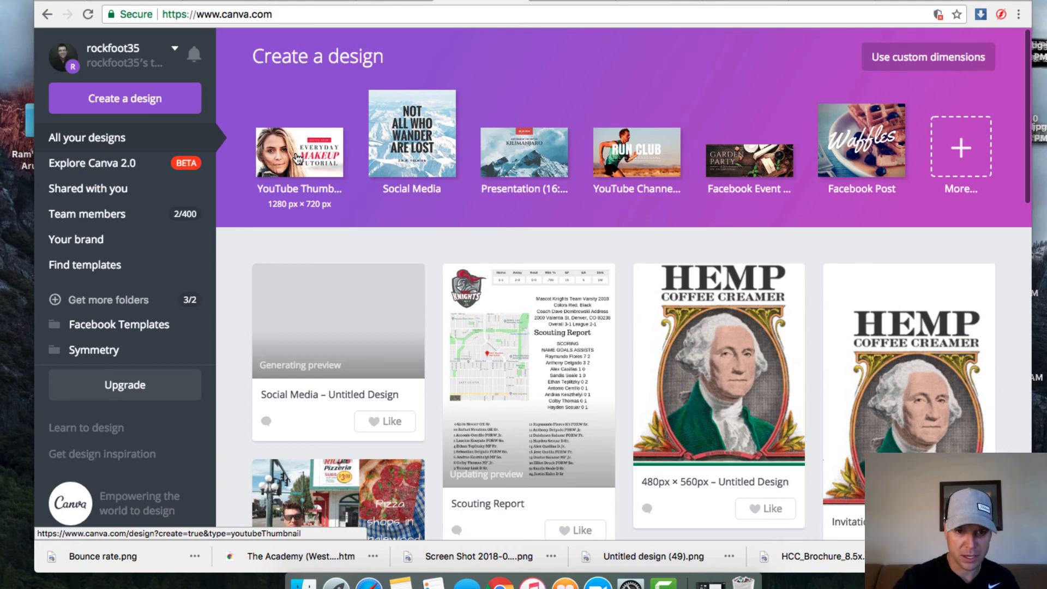
{"action": "left_click", "coordinate": [373, 488]}
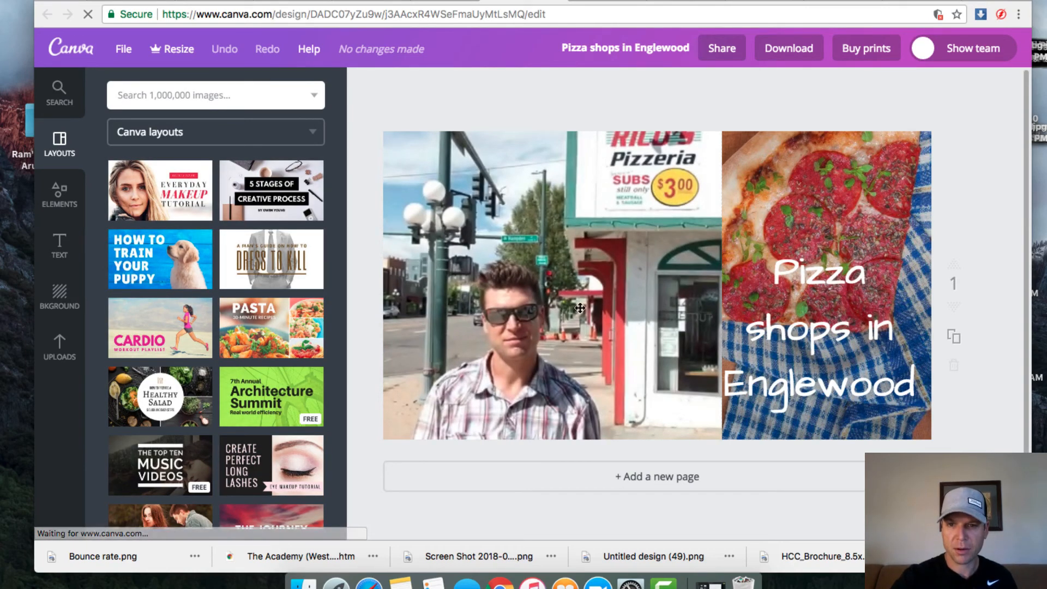
Step: Delete the street photo, the pizza background image and the empty text box from the thumbnail
{"action": "left_click", "coordinate": [642, 238]}
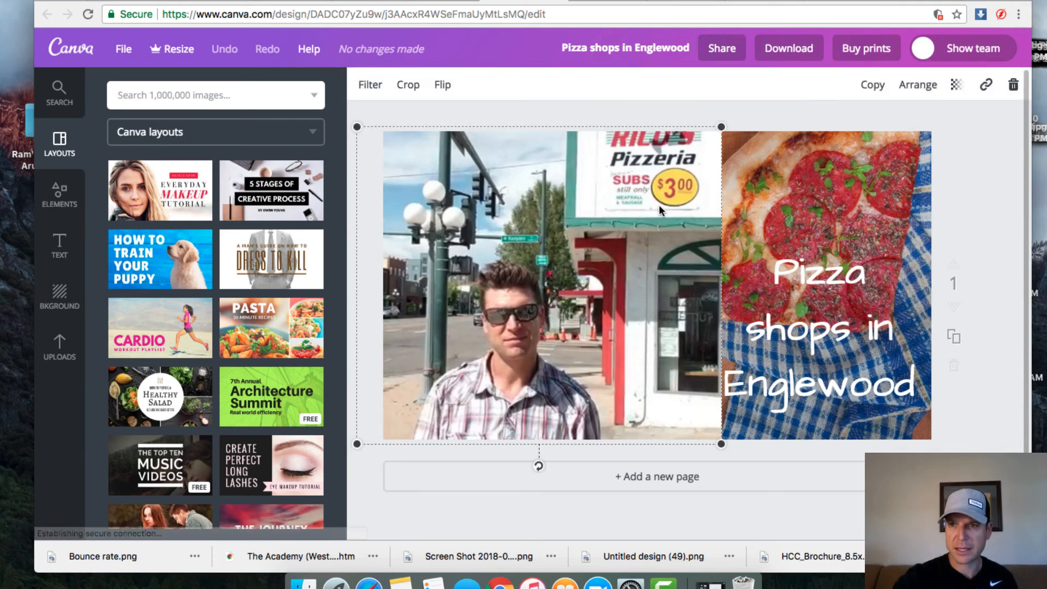
{"action": "left_click", "coordinate": [1013, 84]}
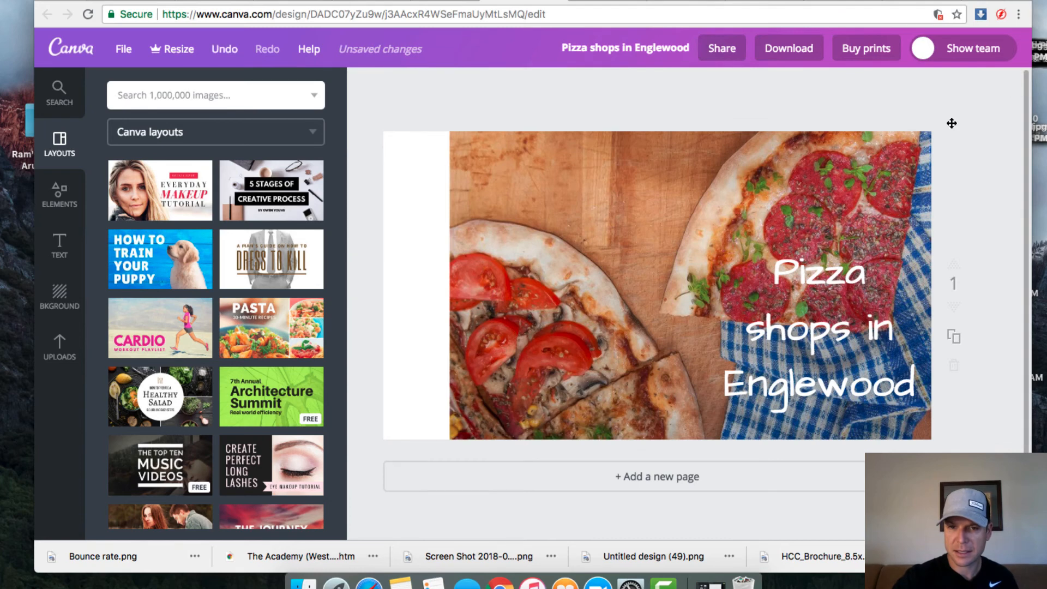
{"action": "left_click", "coordinate": [686, 225]}
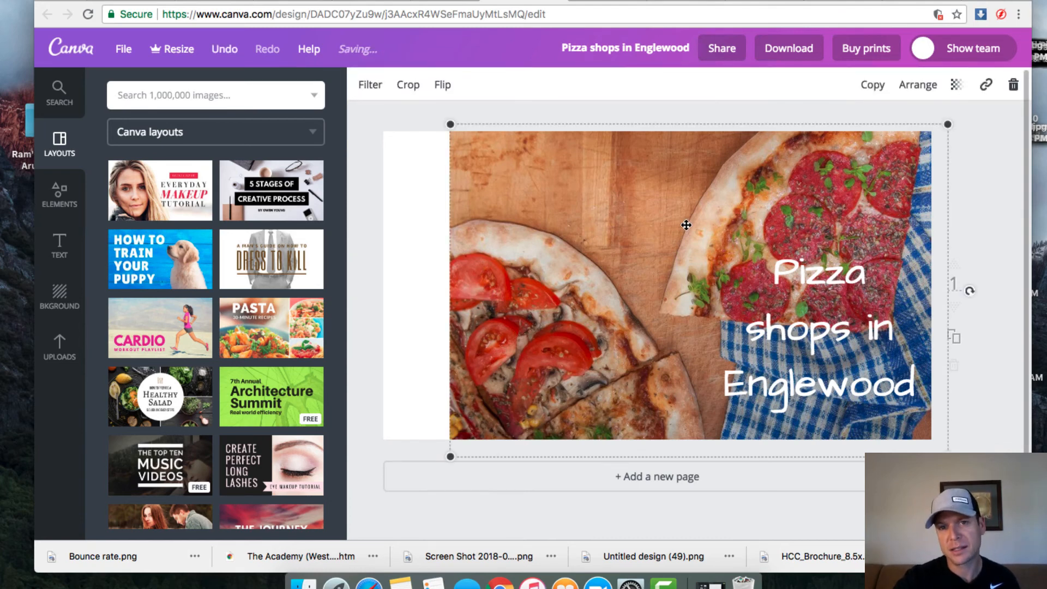
{"action": "left_click", "coordinate": [1013, 84]}
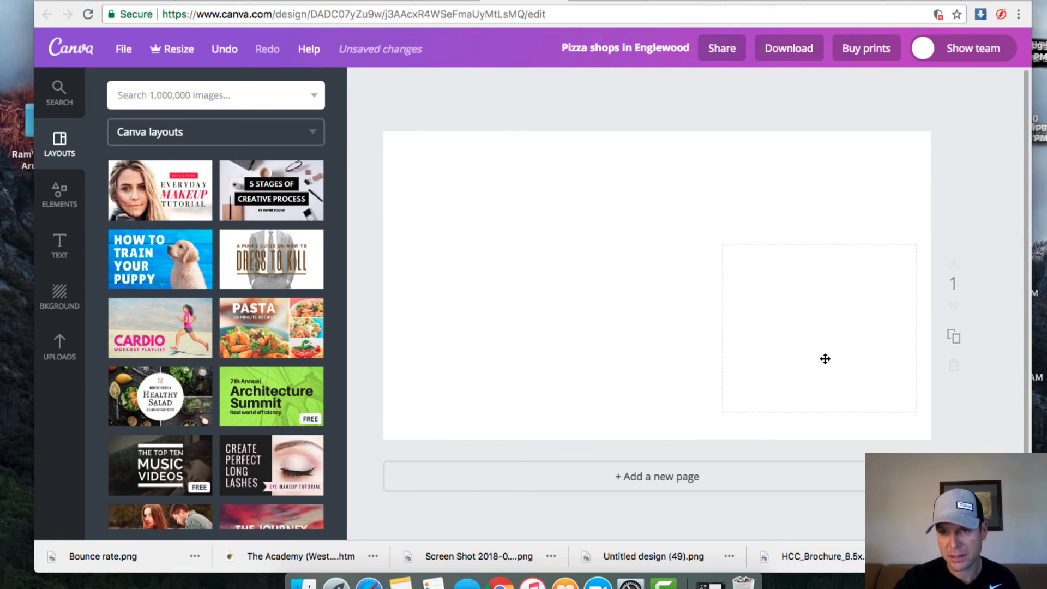
{"action": "left_click", "coordinate": [892, 252]}
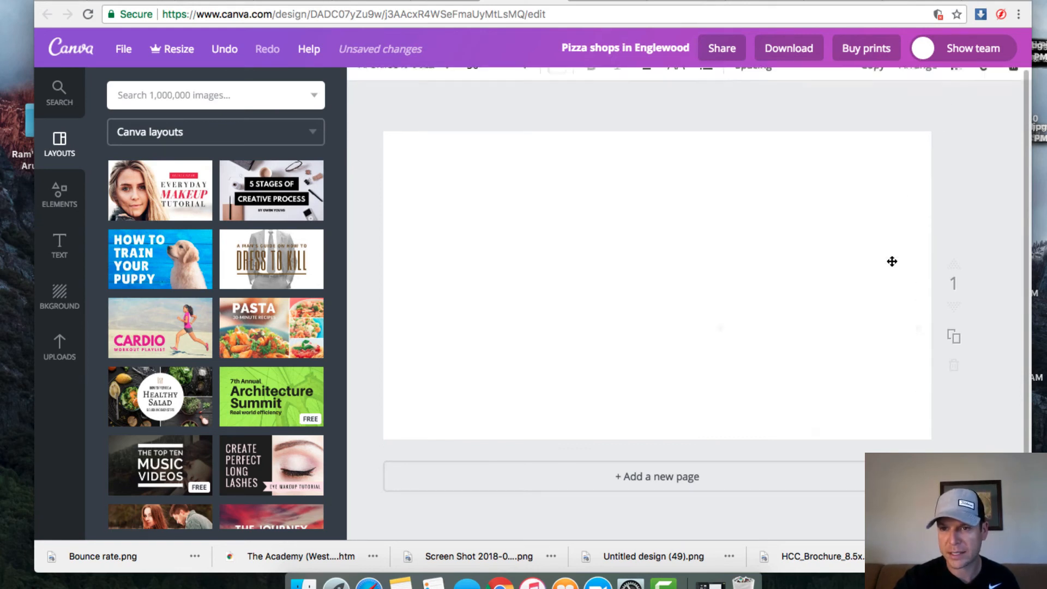
{"action": "left_click", "coordinate": [1016, 84]}
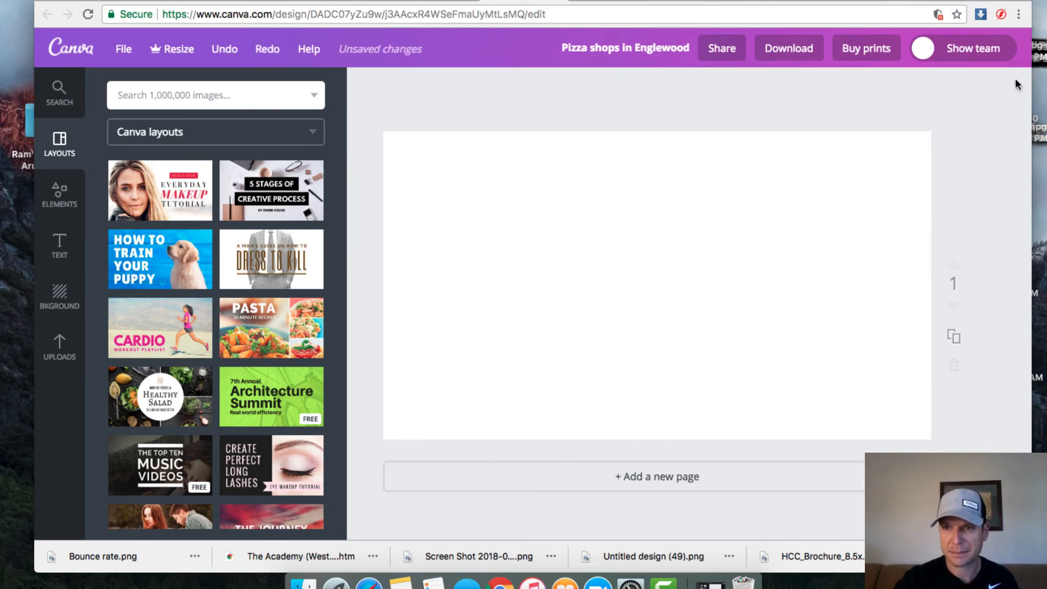
Step: Add the uploaded Rico's Pizzeria street photo, move it lower left, and enlarge it to fill the page height
{"action": "left_click", "coordinate": [61, 342]}
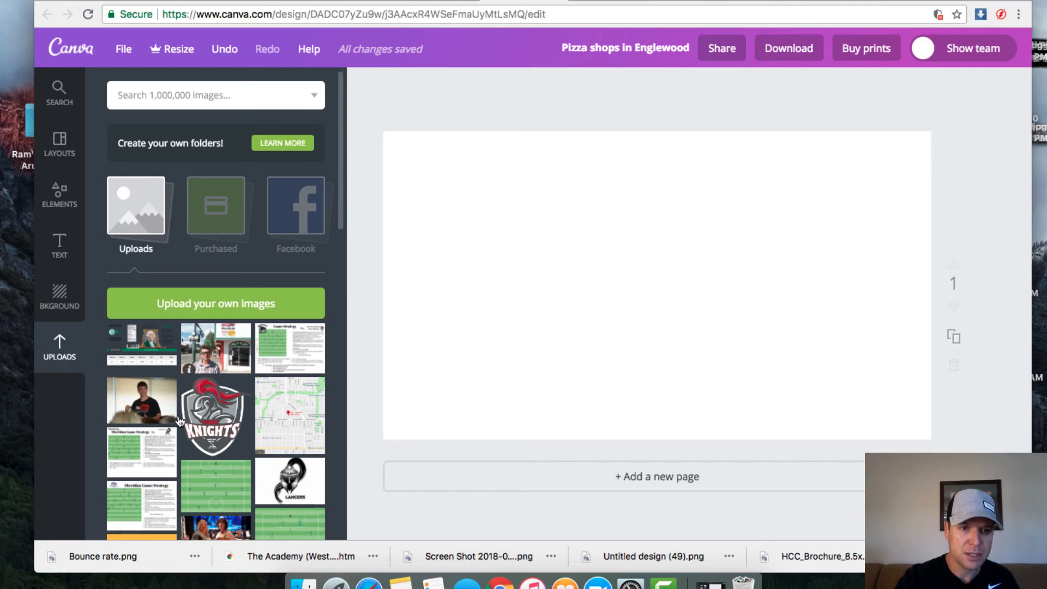
{"action": "scroll", "coordinate": [224, 431], "scroll_direction": "down", "scroll_amount": 1}
{"action": "scroll", "coordinate": [223, 431], "scroll_direction": "down", "scroll_amount": 2}
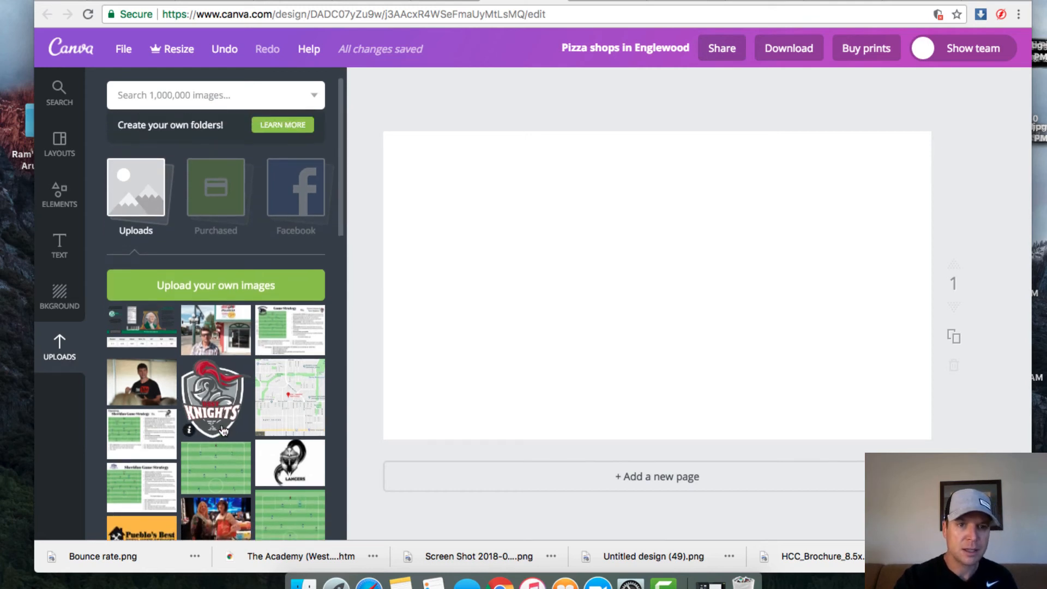
{"action": "scroll", "coordinate": [223, 431], "scroll_direction": "down", "scroll_amount": 2}
{"action": "scroll", "coordinate": [223, 431], "scroll_direction": "up", "scroll_amount": 2}
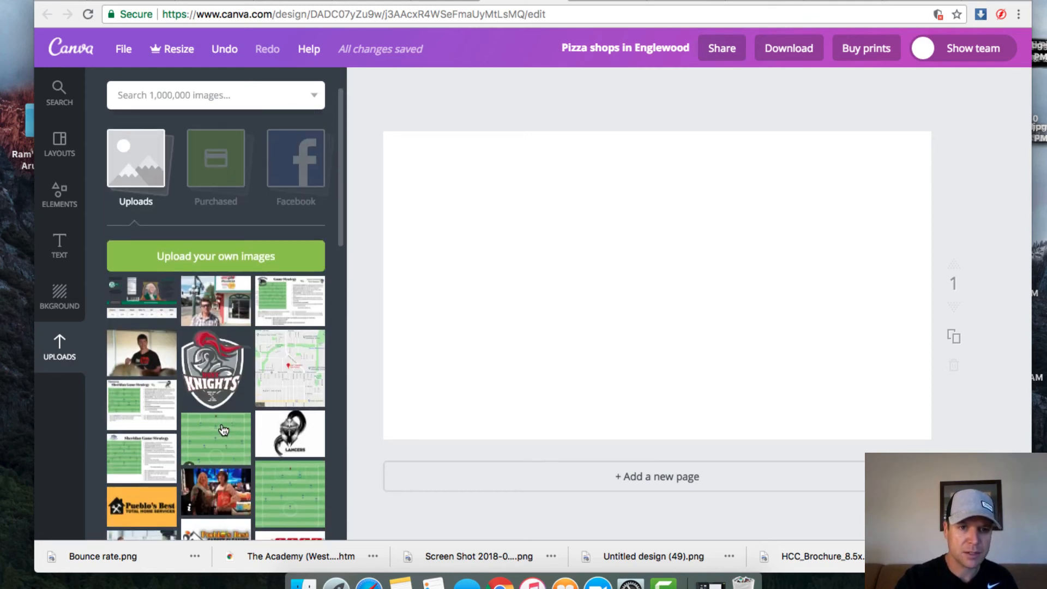
{"action": "left_click", "coordinate": [204, 302]}
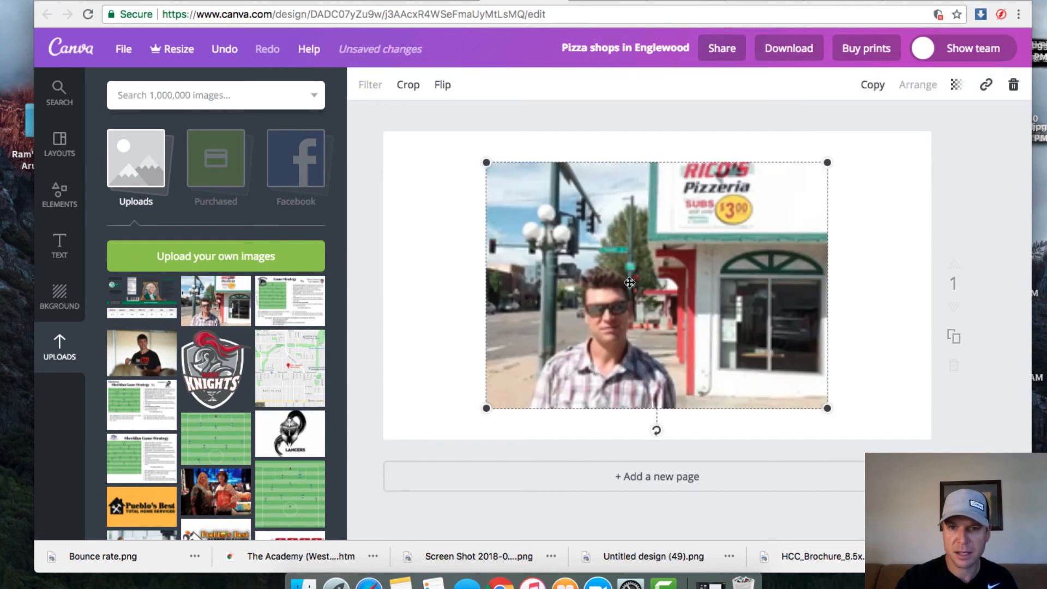
{"action": "left_click_drag", "start_coordinate": [575, 289], "coordinate": [488, 320]}
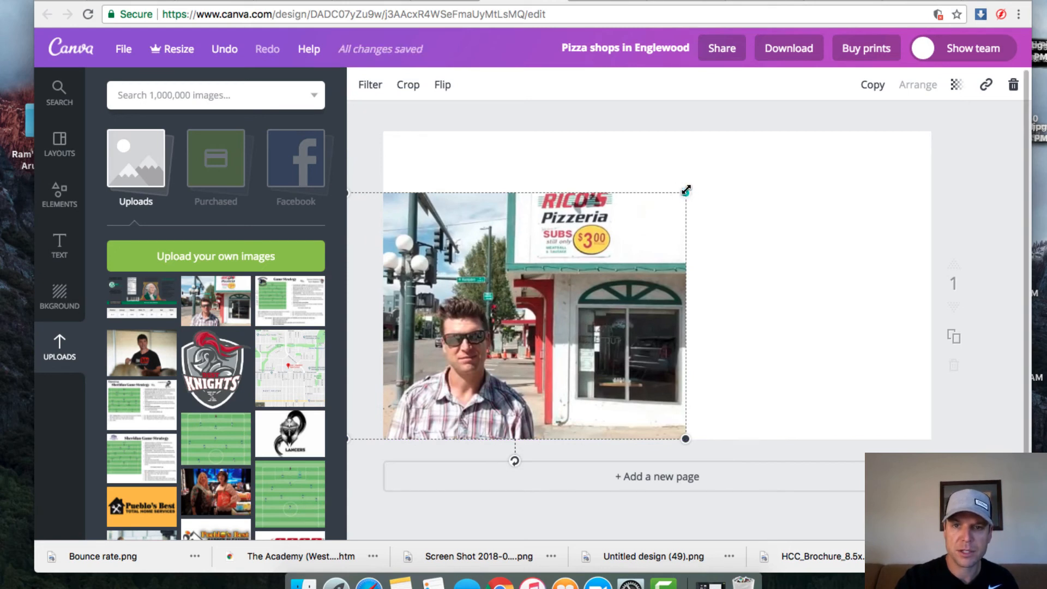
{"action": "left_click_drag", "start_coordinate": [686, 191], "coordinate": [758, 115]}
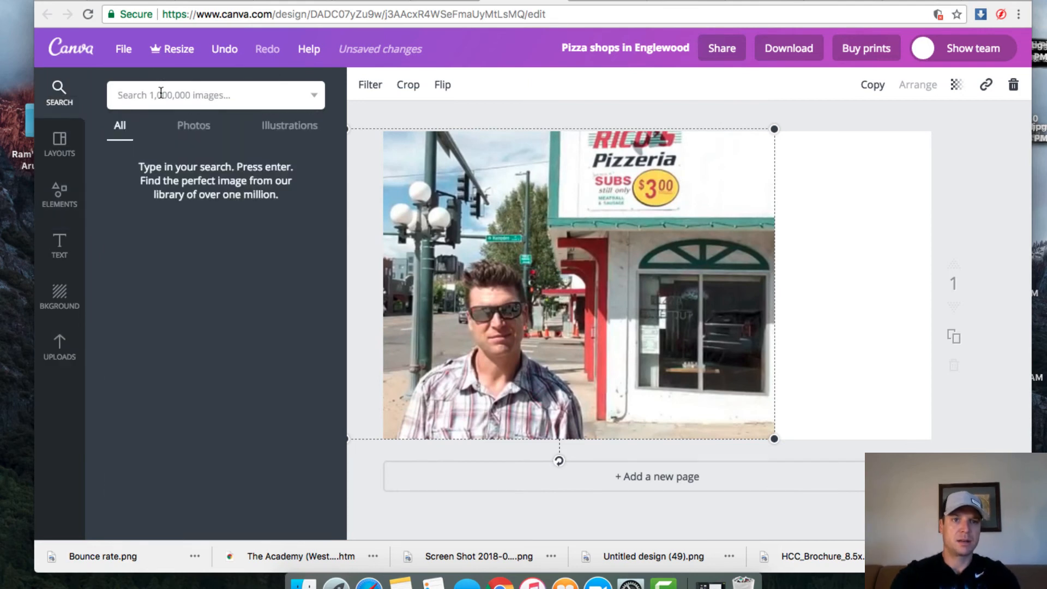
Step: Search images for 'pizza' and add the pizza-on-checkered-cloth photo
{"action": "type", "text": "pizza"}
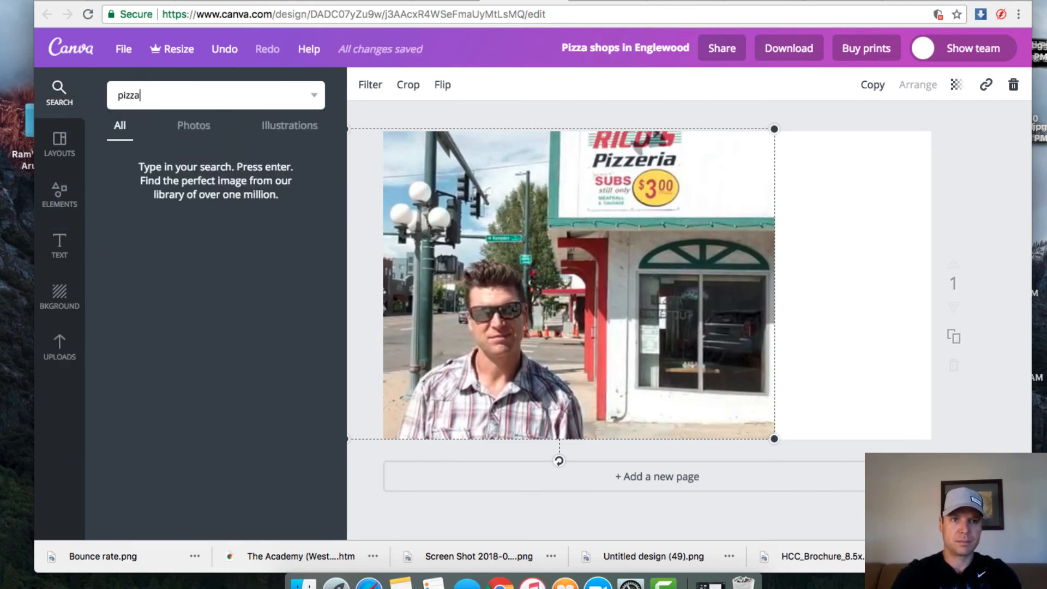
{"action": "key", "text": "Return"}
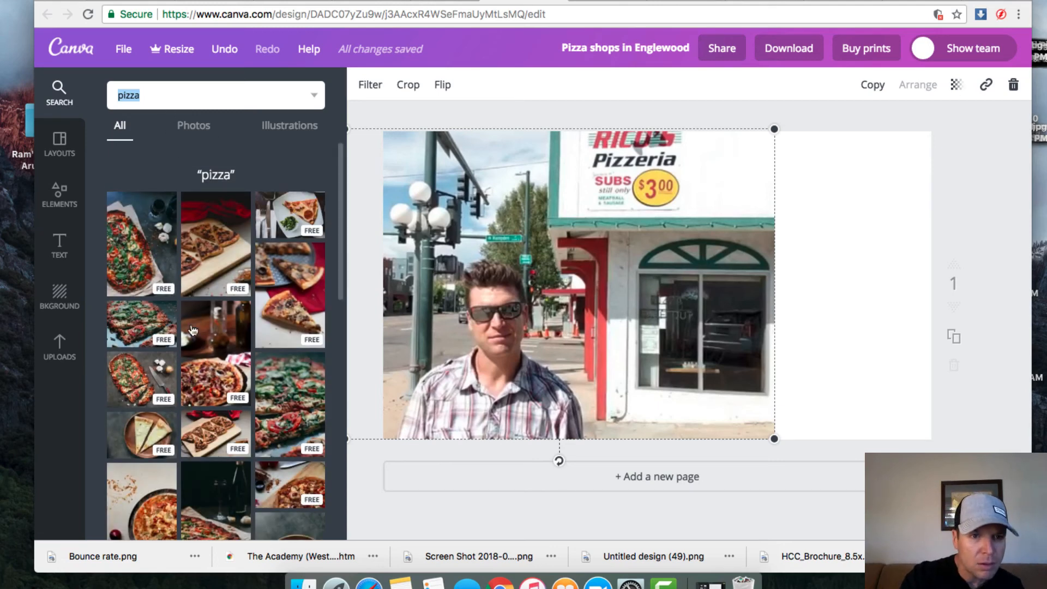
{"action": "scroll", "coordinate": [192, 305], "scroll_direction": "down", "scroll_amount": 4}
{"action": "scroll", "coordinate": [192, 330], "scroll_direction": "down", "scroll_amount": 8}
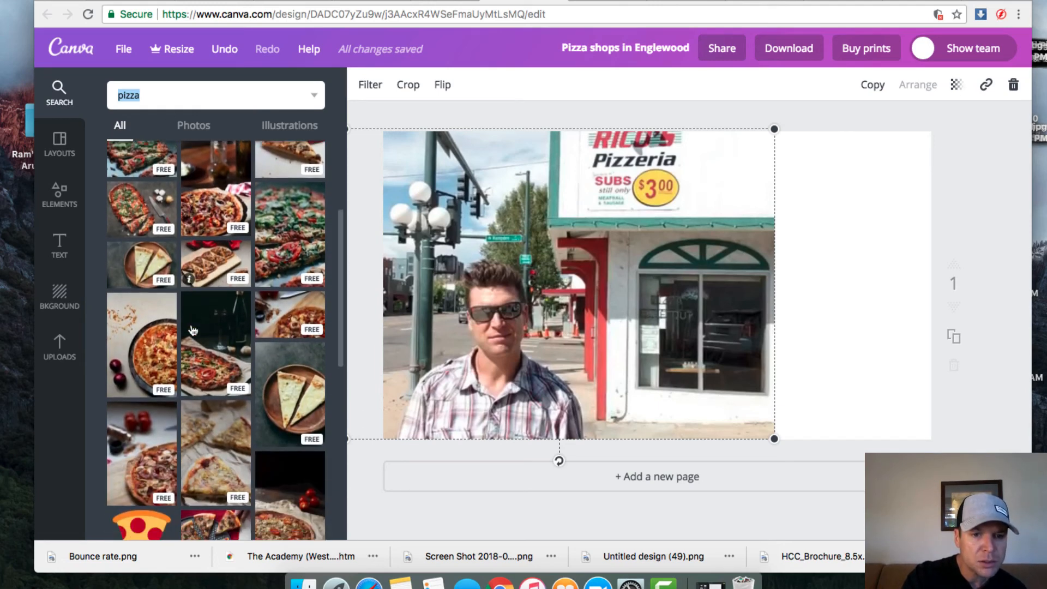
{"action": "scroll", "coordinate": [192, 329], "scroll_direction": "down", "scroll_amount": 1}
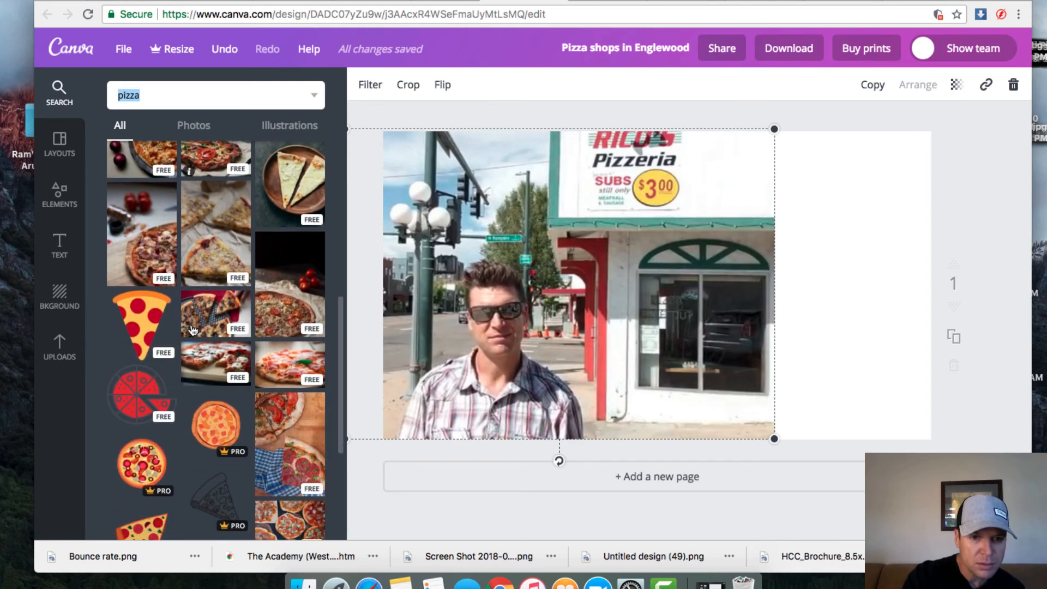
{"action": "left_click", "coordinate": [293, 435]}
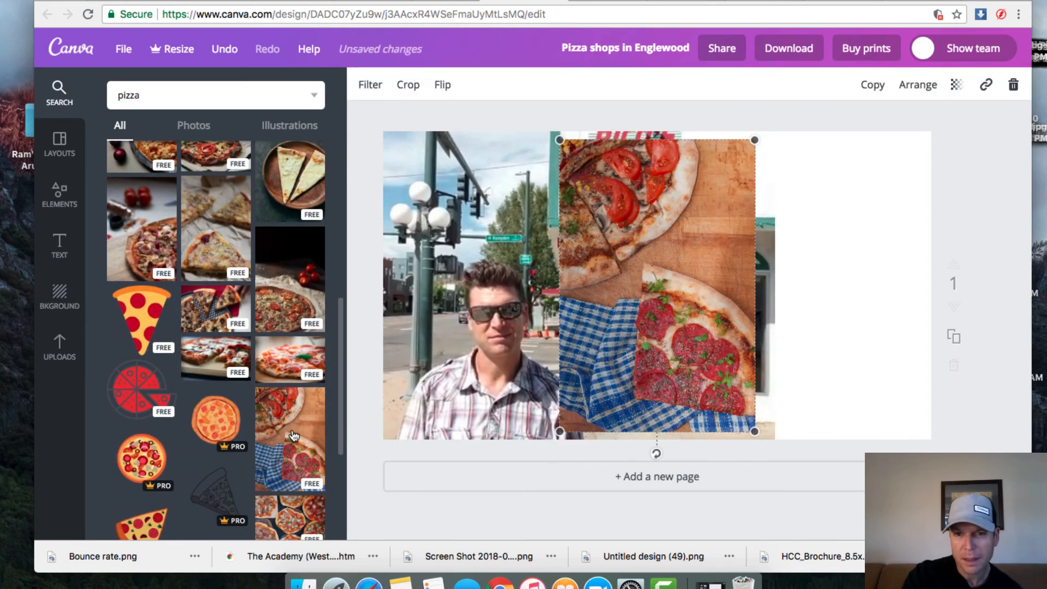
Step: Rotate the pizza photo a quarter turn, enlarge it over the right side, and send it behind the street photo
{"action": "left_click_drag", "start_coordinate": [657, 453], "coordinate": [854, 294]}
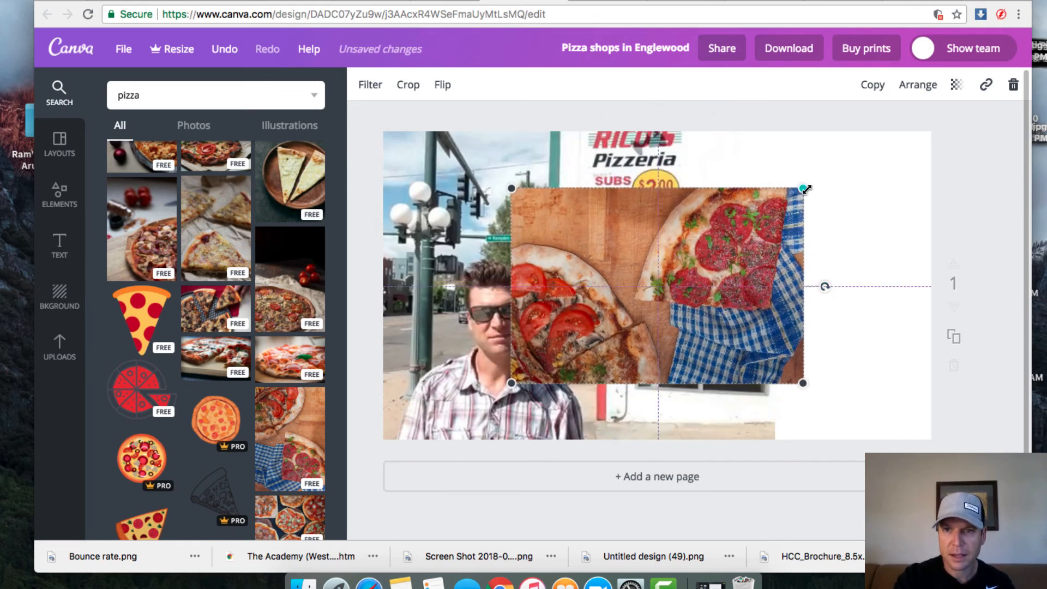
{"action": "left_click_drag", "start_coordinate": [807, 189], "coordinate": [895, 126]}
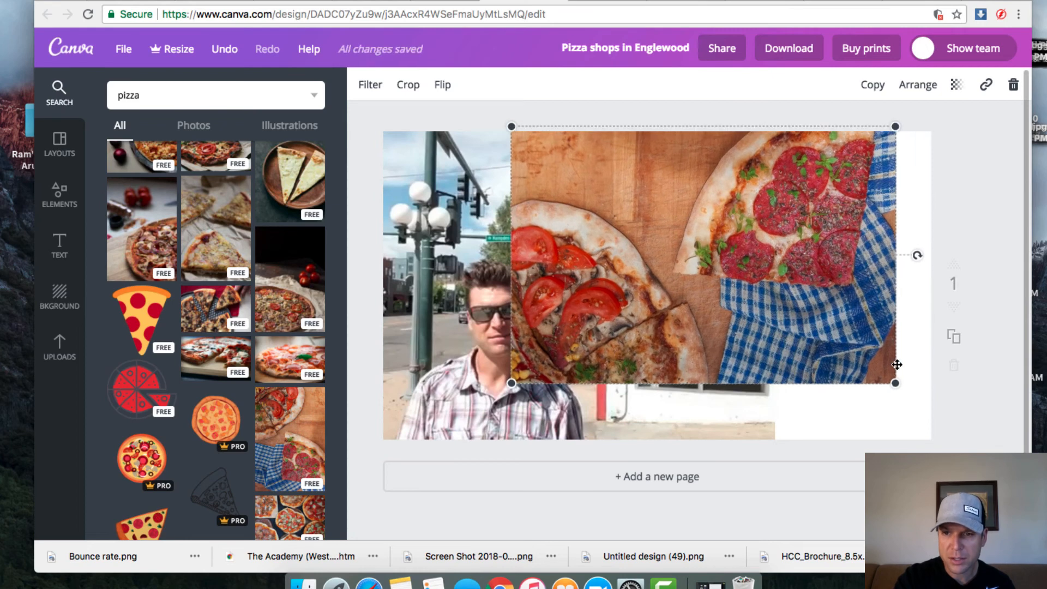
{"action": "left_click_drag", "start_coordinate": [938, 412], "coordinate": [984, 442]}
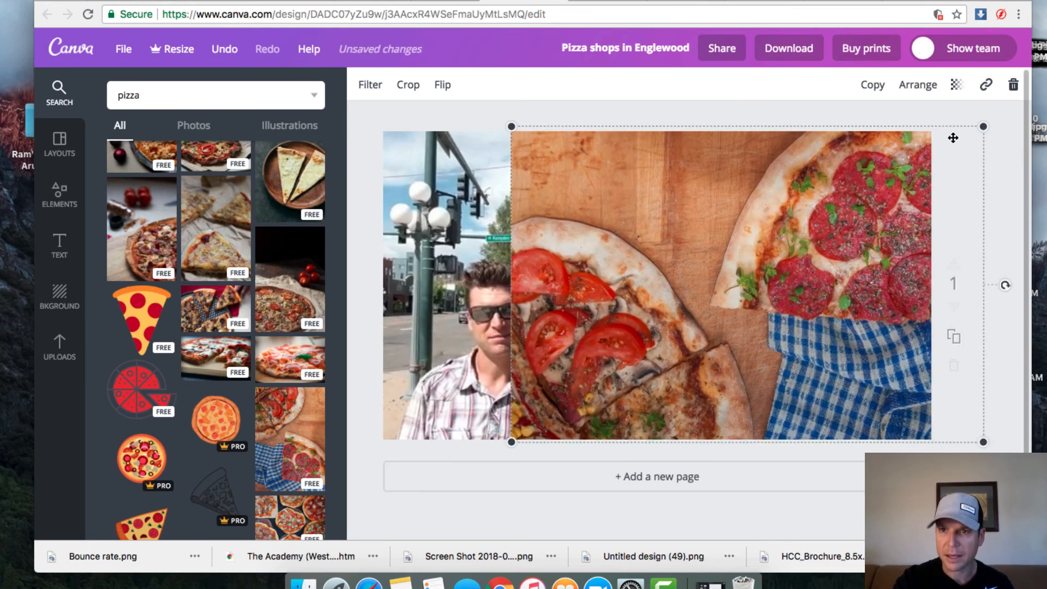
{"action": "left_click", "coordinate": [918, 87]}
{"action": "left_click", "coordinate": [890, 150]}
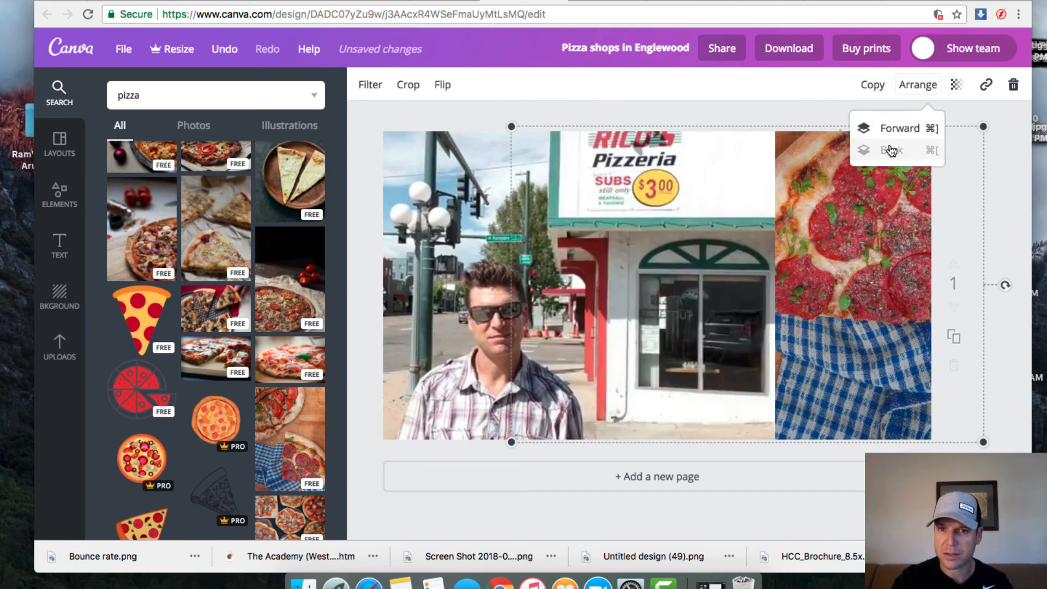
{"action": "left_click", "coordinate": [442, 215]}
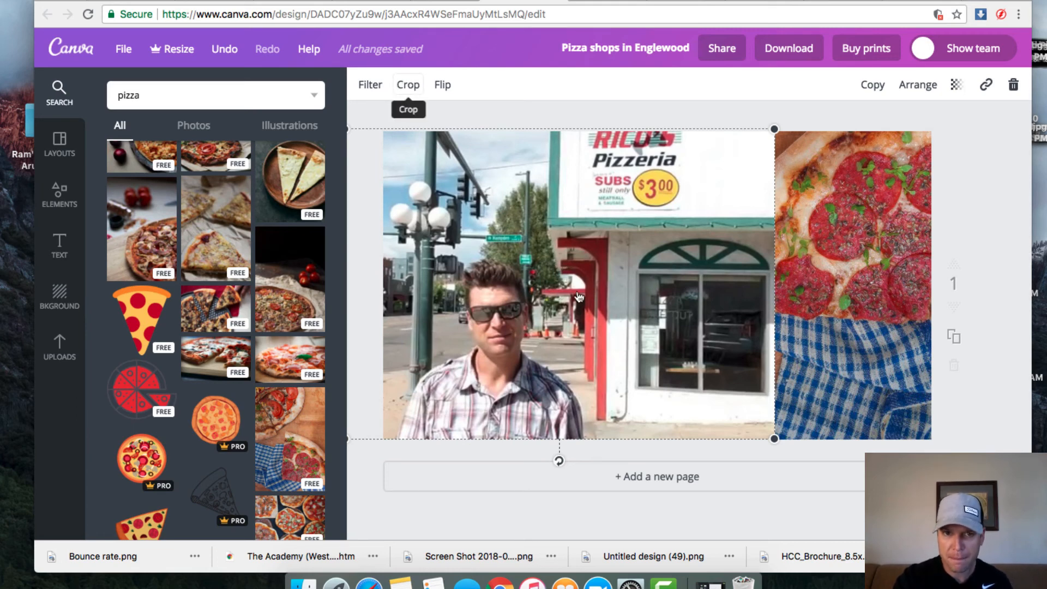
Step: Widen the storefront photo's crop toward the top-left and apply it
{"action": "double_click", "coordinate": [614, 347]}
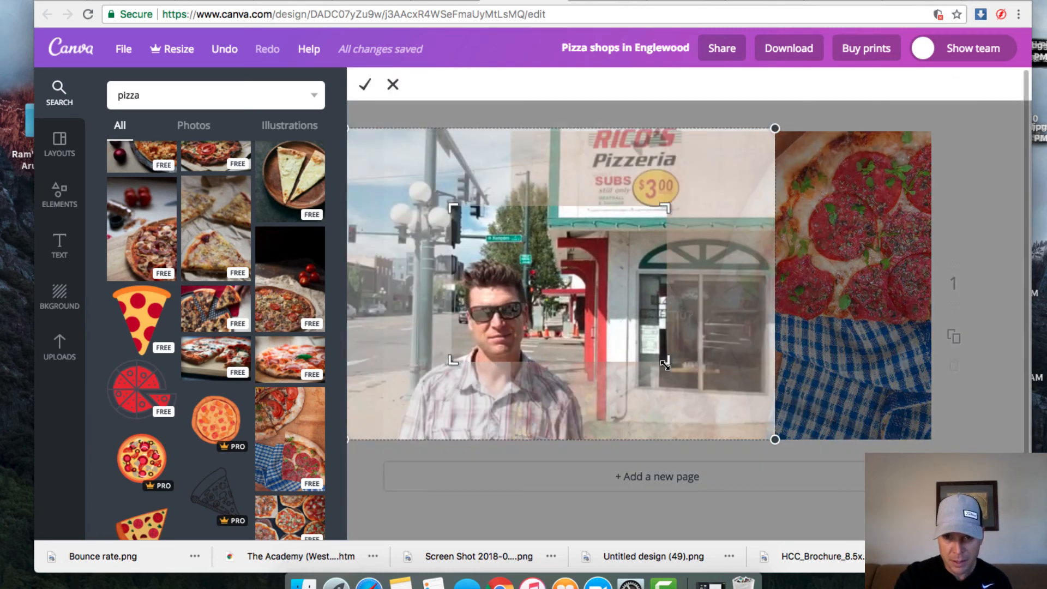
{"action": "left_click_drag", "start_coordinate": [665, 363], "coordinate": [683, 439]}
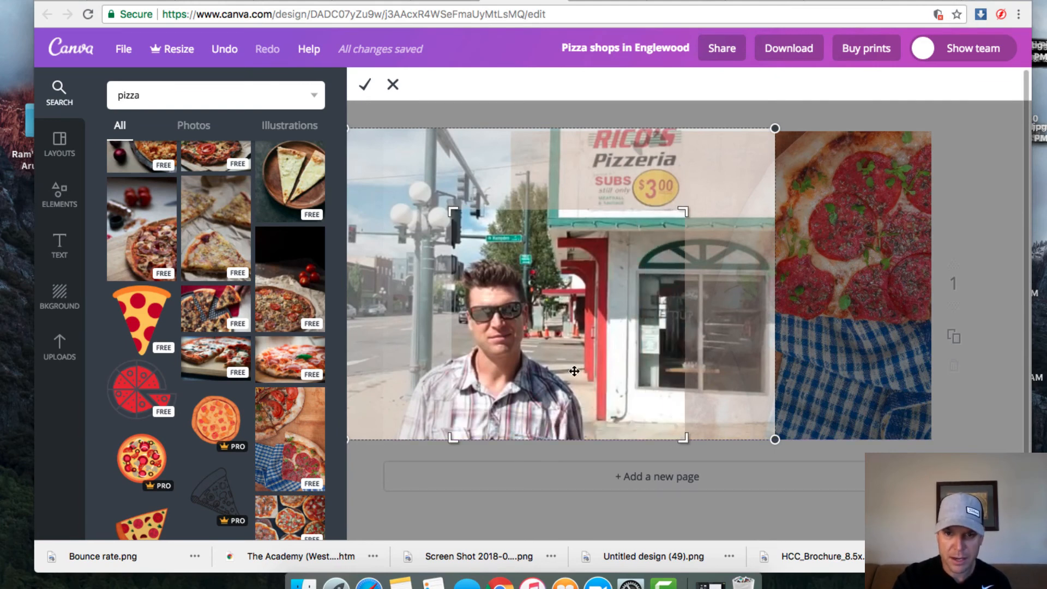
{"action": "left_click_drag", "start_coordinate": [452, 210], "coordinate": [353, 111]}
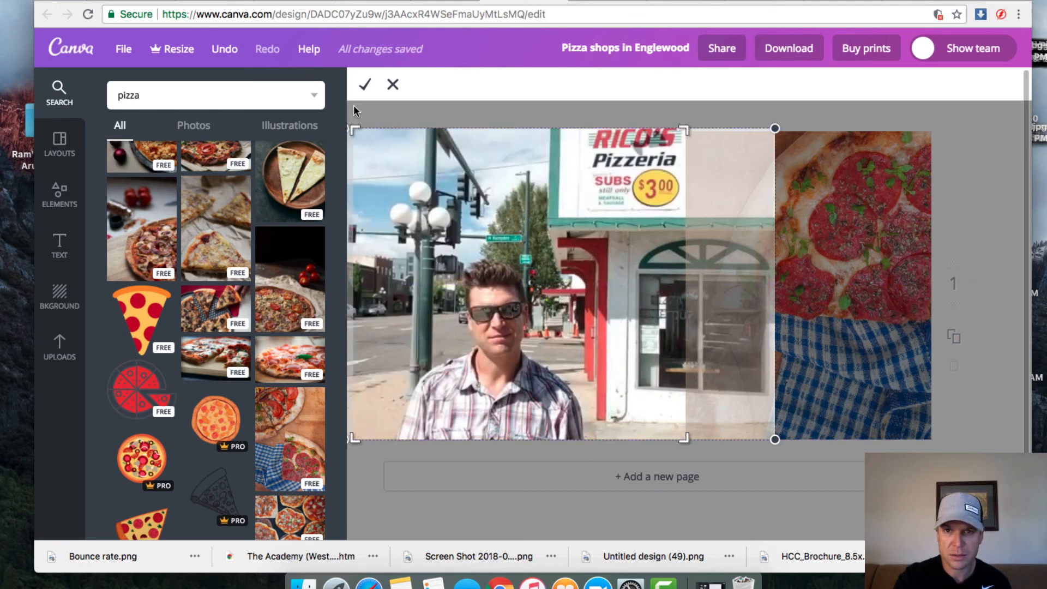
{"action": "left_click", "coordinate": [365, 85]}
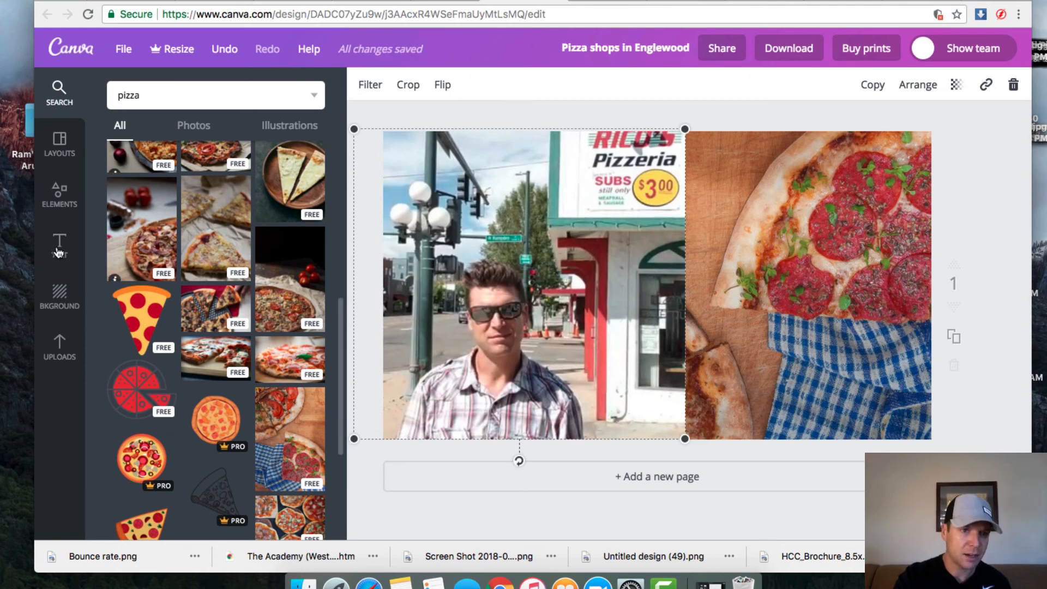
Step: Add a heading reading 'PIzza Shops in Englewood' and colour it white
{"action": "left_click", "coordinate": [59, 245]}
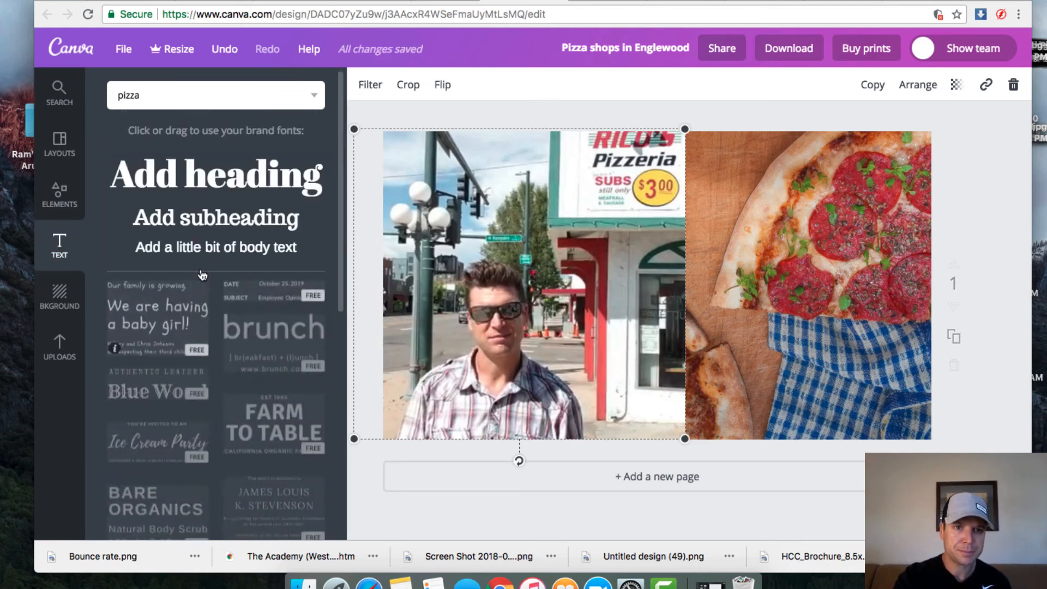
{"action": "left_click", "coordinate": [250, 185]}
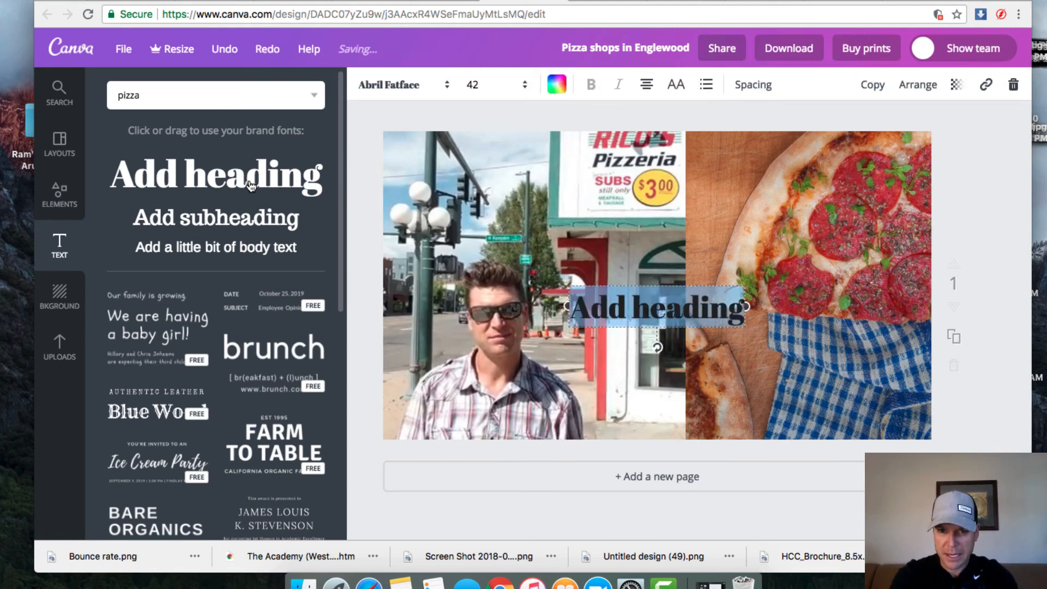
{"action": "key", "text": "BackSpace"}
{"action": "type", "text": "PI"}
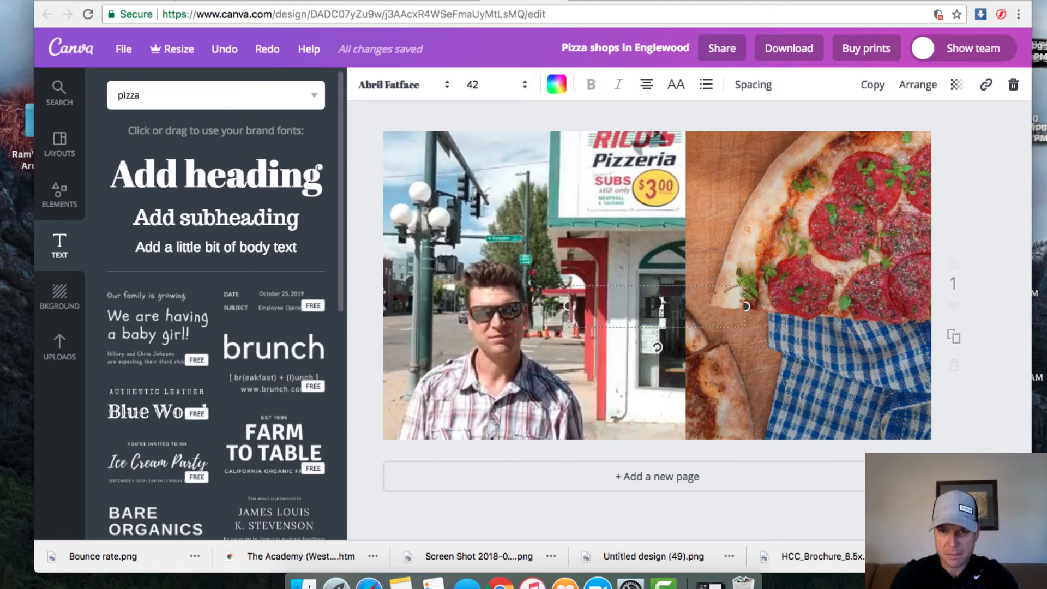
{"action": "type", "text": "zza S"}
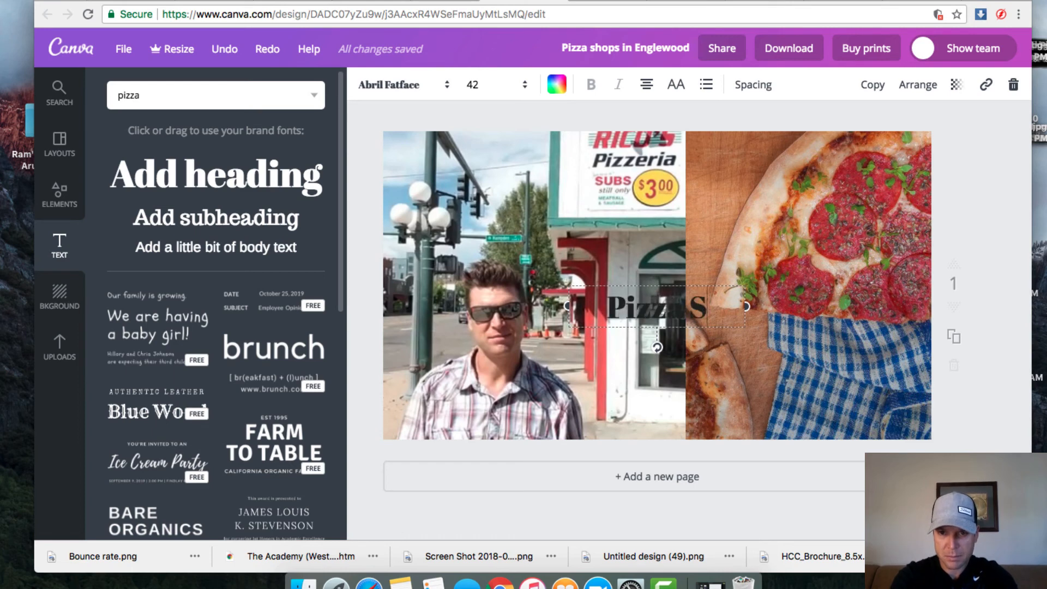
{"action": "type", "text": "hops in Eng"}
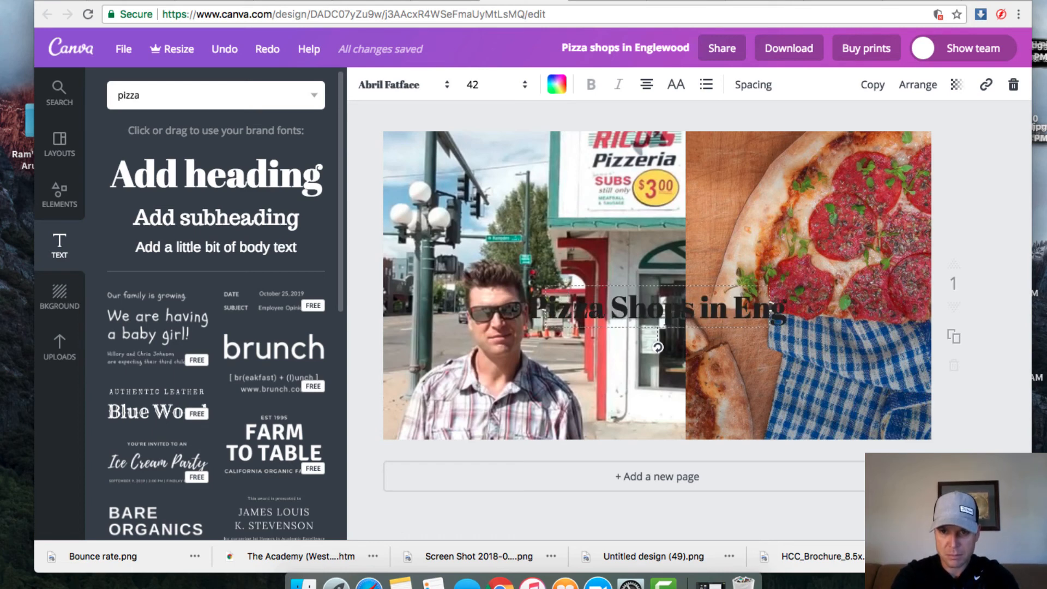
{"action": "type", "text": "lewood"}
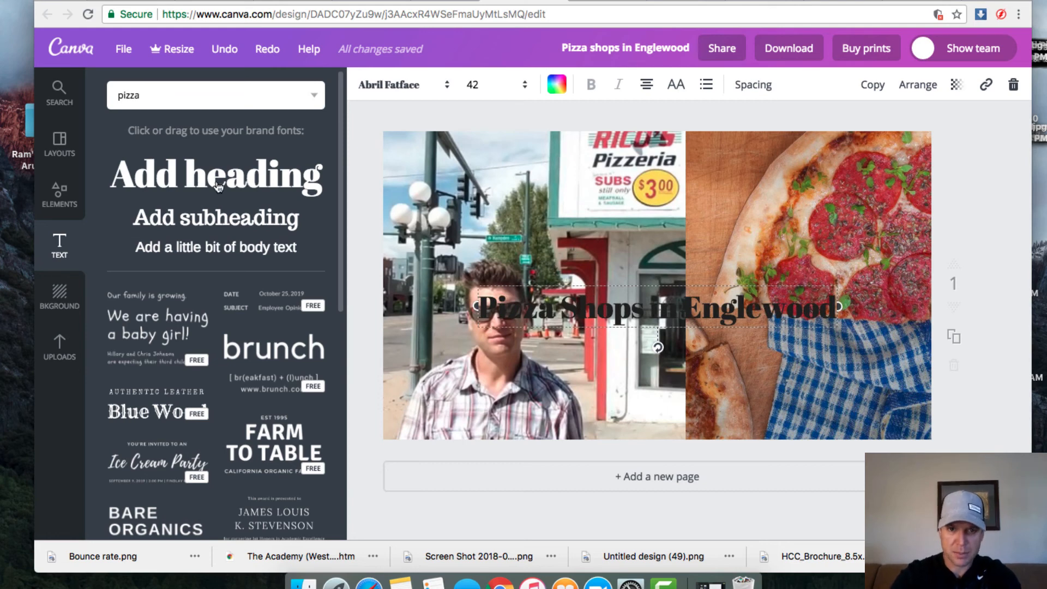
{"action": "double_click", "coordinate": [597, 308]}
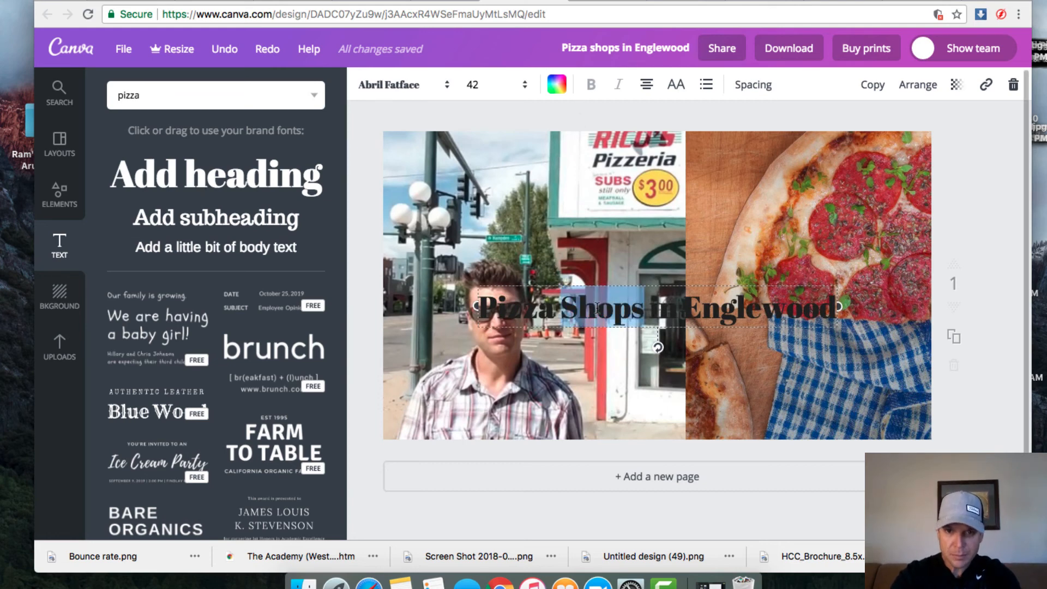
{"action": "triple_click", "coordinate": [597, 308]}
{"action": "left_click", "coordinate": [557, 85]}
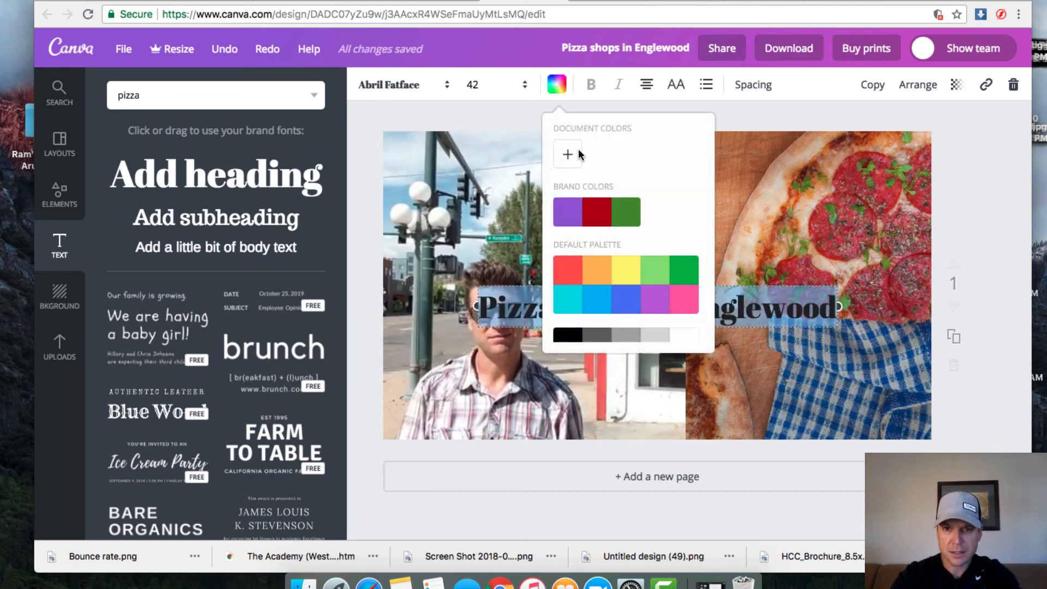
{"action": "left_click", "coordinate": [686, 336]}
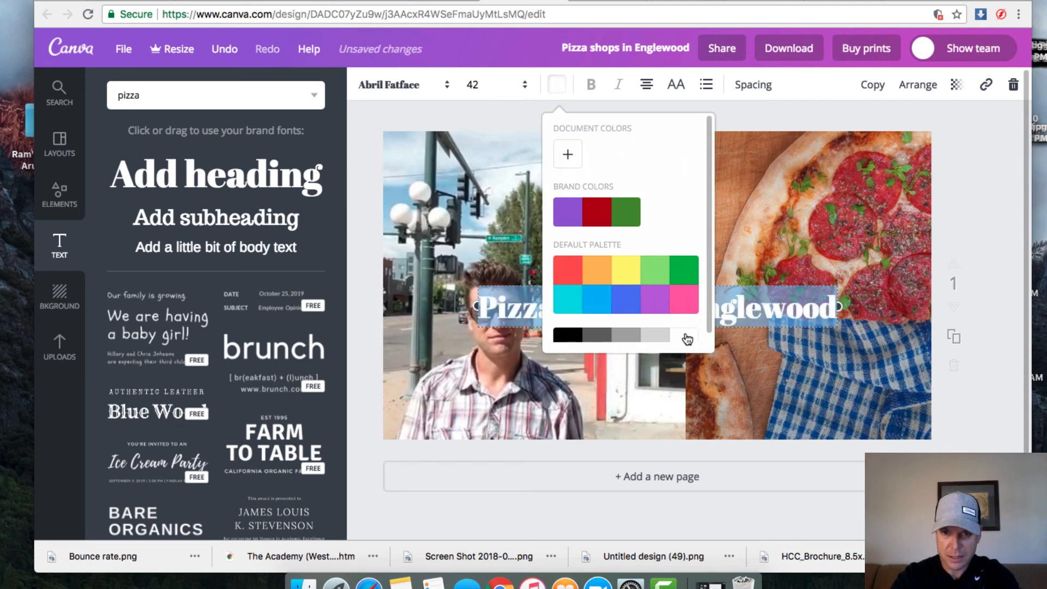
{"action": "left_click", "coordinate": [494, 373]}
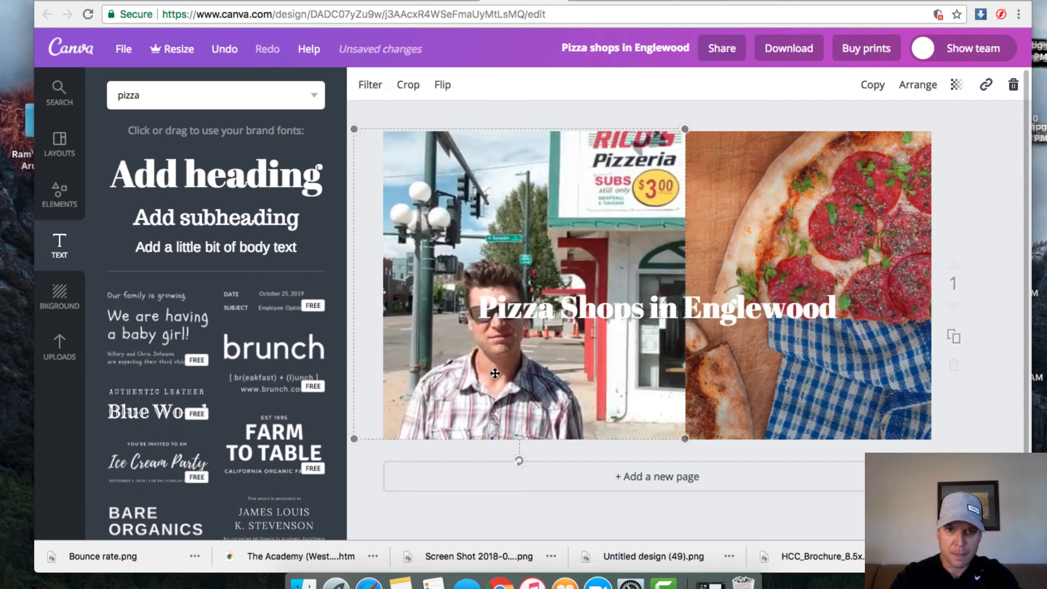
Step: Set the title font to Architects Daughter
{"action": "left_click", "coordinate": [529, 317]}
{"action": "left_click", "coordinate": [557, 310]}
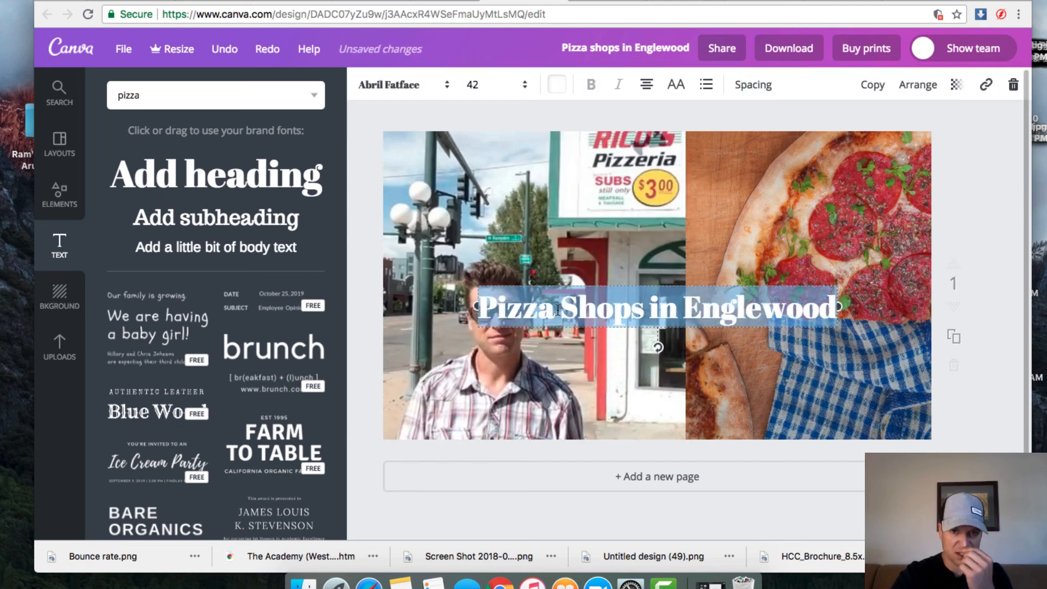
{"action": "left_click", "coordinate": [412, 88]}
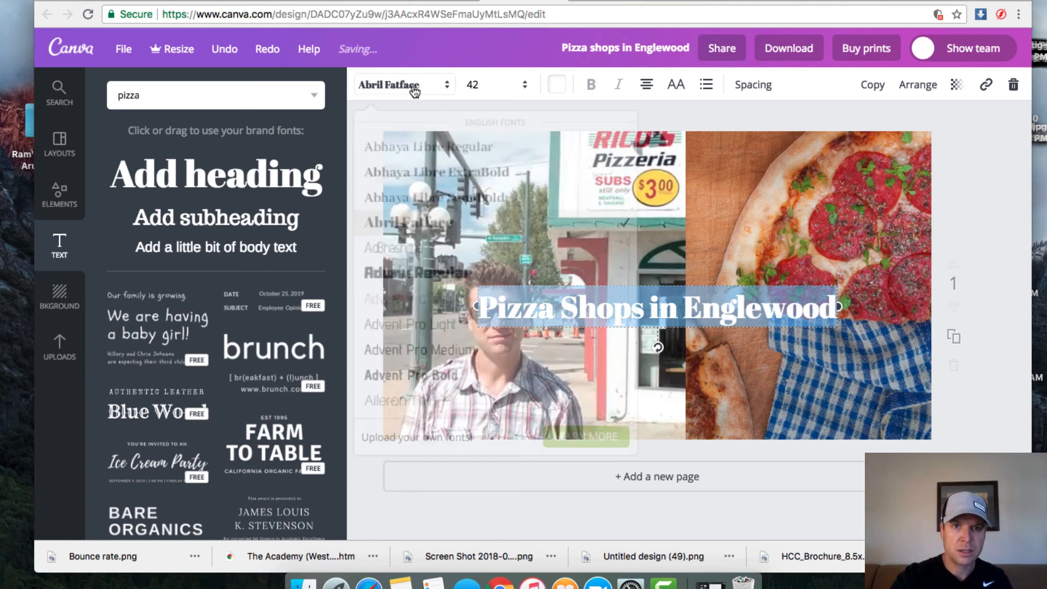
{"action": "scroll", "coordinate": [470, 327], "scroll_direction": "down", "scroll_amount": 2}
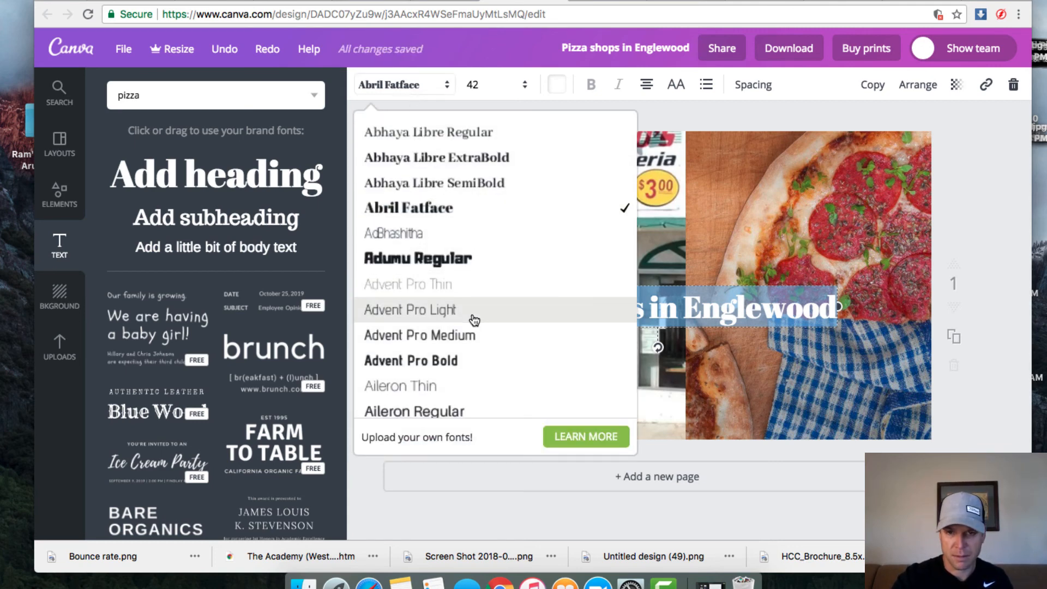
{"action": "scroll", "coordinate": [474, 319], "scroll_direction": "down", "scroll_amount": 10}
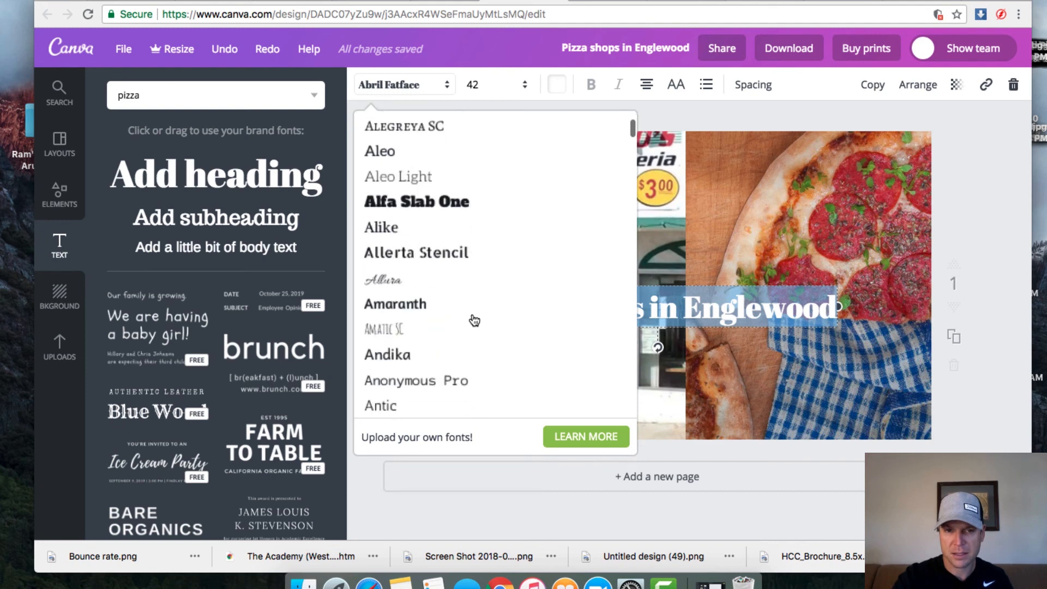
{"action": "scroll", "coordinate": [474, 320], "scroll_direction": "down", "scroll_amount": 3}
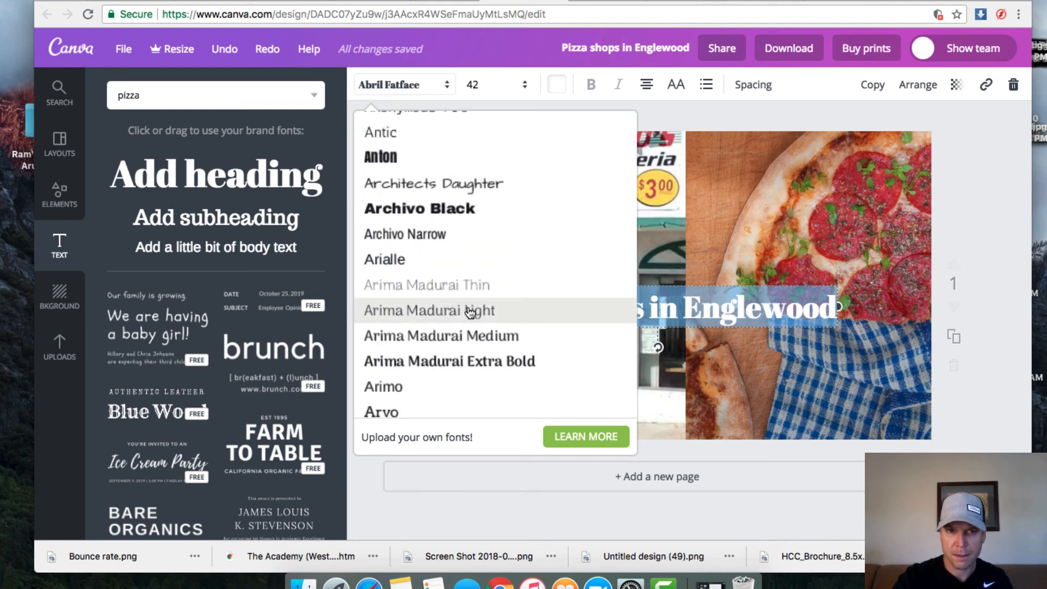
{"action": "left_click", "coordinate": [466, 185]}
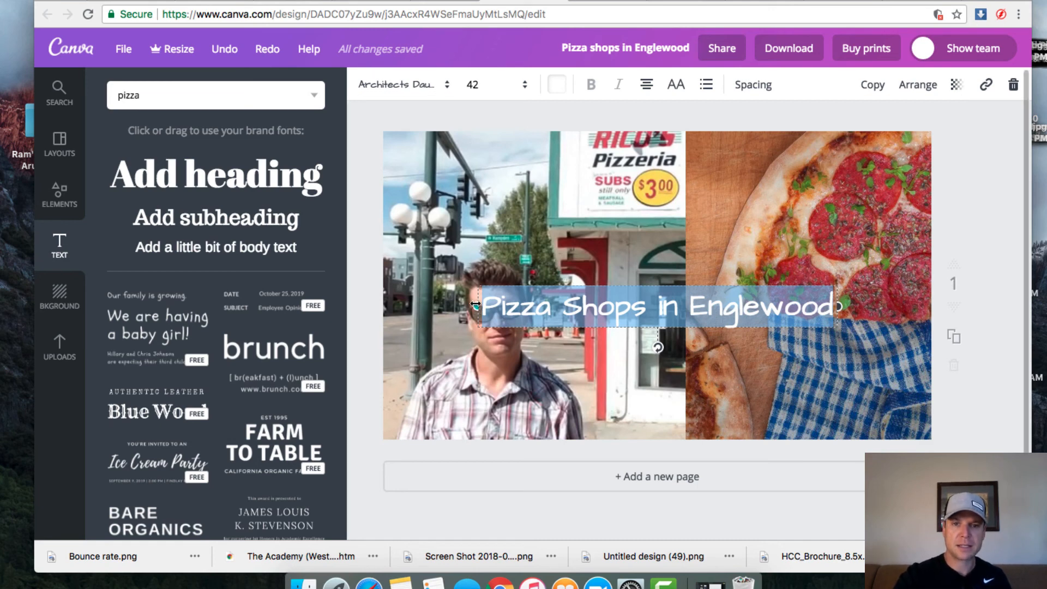
Step: Wrap the title into lines, move it over the pizza photo, and set size 56
{"action": "left_click_drag", "start_coordinate": [476, 304], "coordinate": [682, 348]}
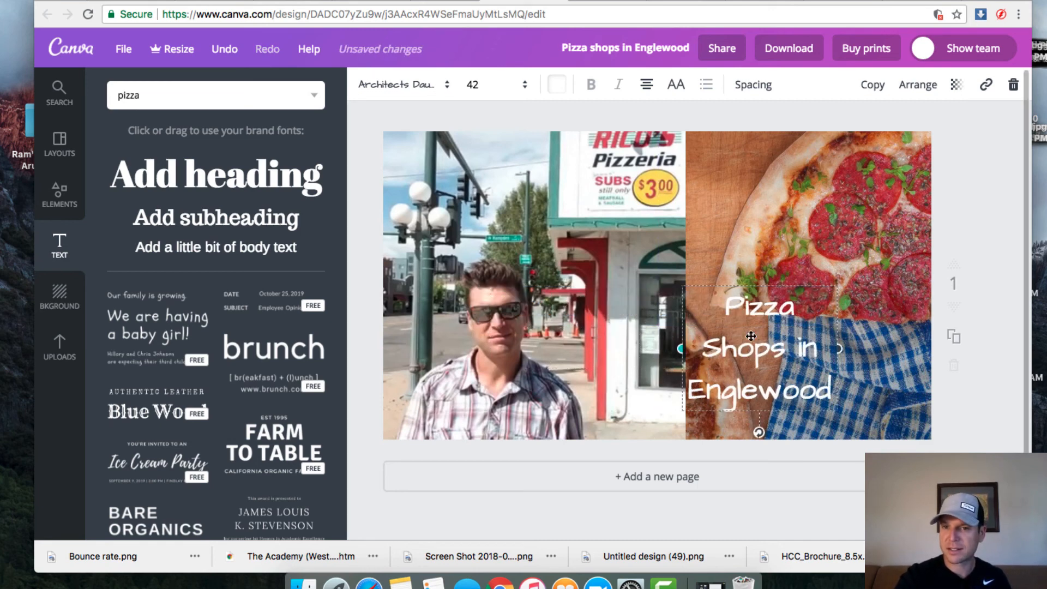
{"action": "left_click_drag", "start_coordinate": [774, 350], "coordinate": [842, 327]}
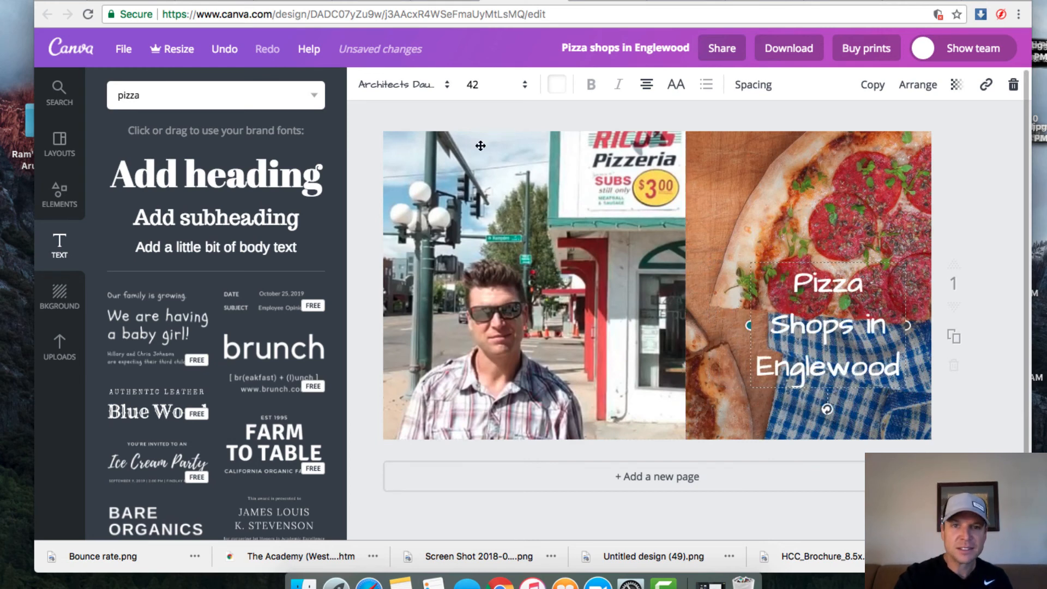
{"action": "left_click", "coordinate": [476, 85]}
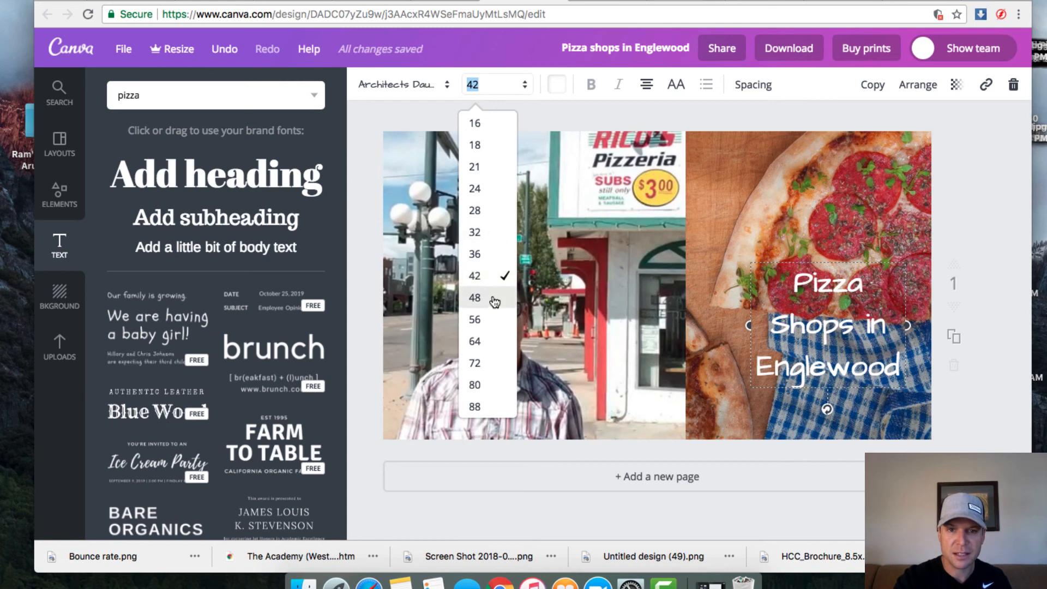
{"action": "left_click", "coordinate": [491, 320]}
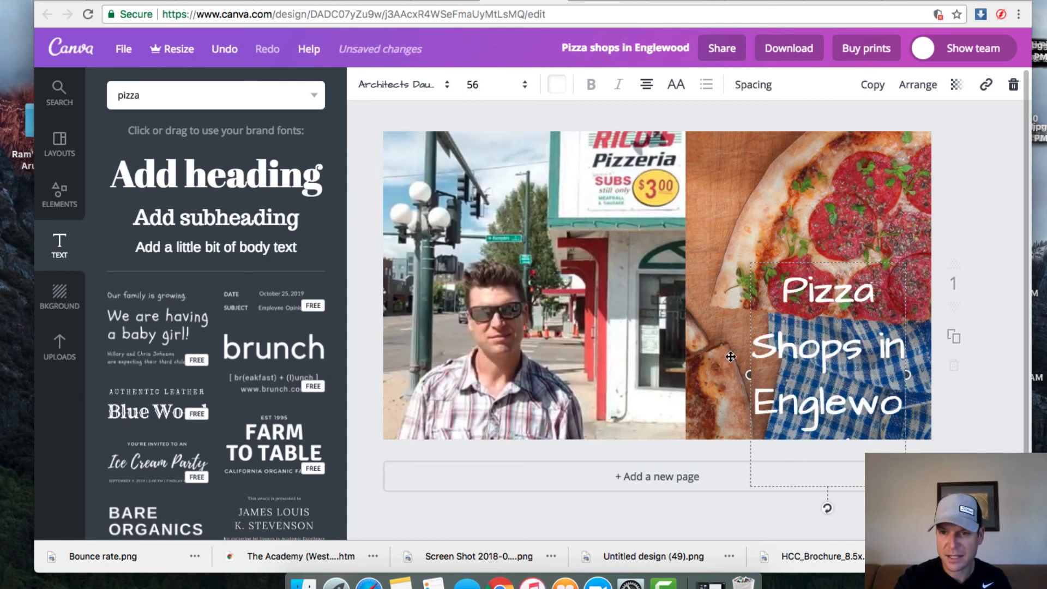
{"action": "left_click_drag", "start_coordinate": [750, 375], "coordinate": [707, 381]}
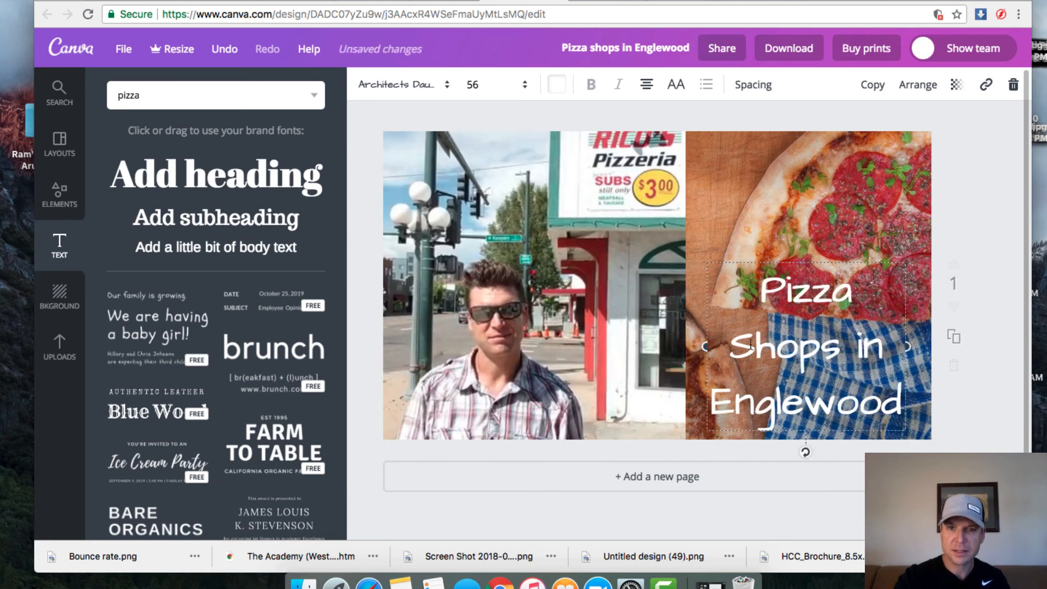
Step: Review the download file types, keep PNG, and close the download options
{"action": "left_click", "coordinate": [794, 53]}
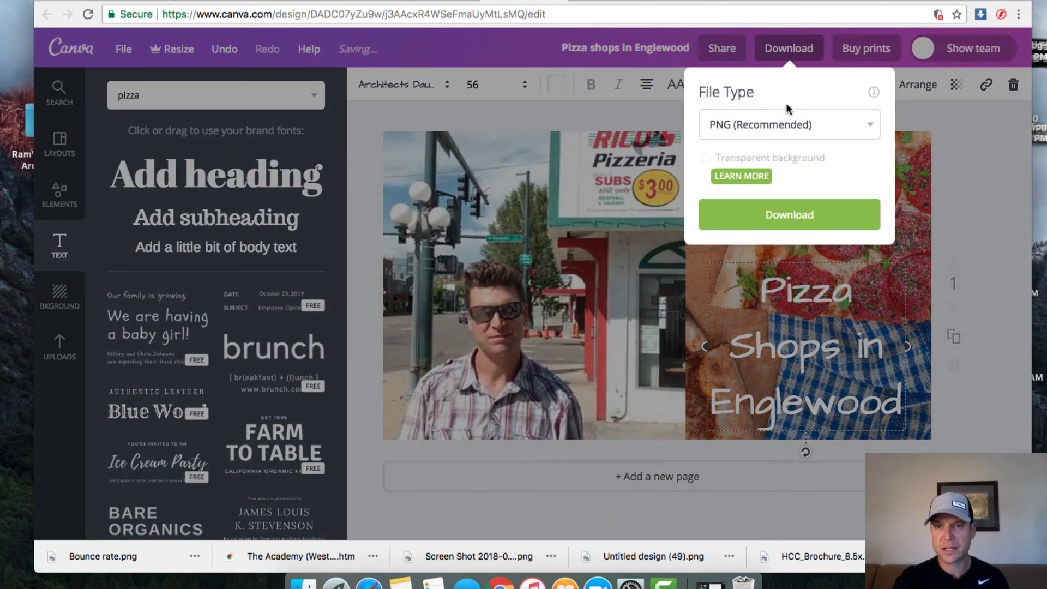
{"action": "left_click", "coordinate": [862, 125]}
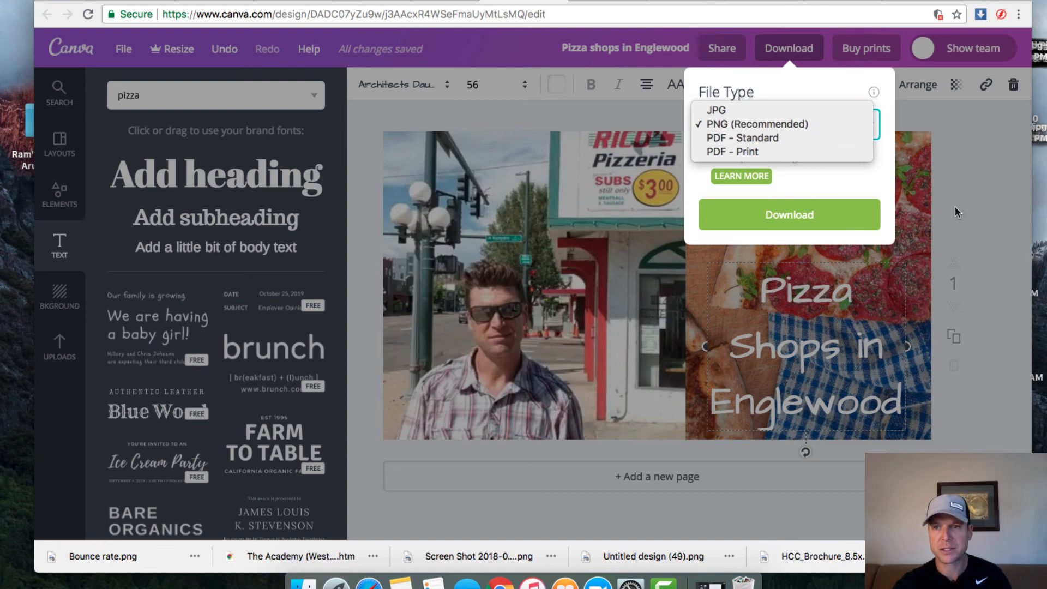
{"action": "left_click", "coordinate": [976, 202]}
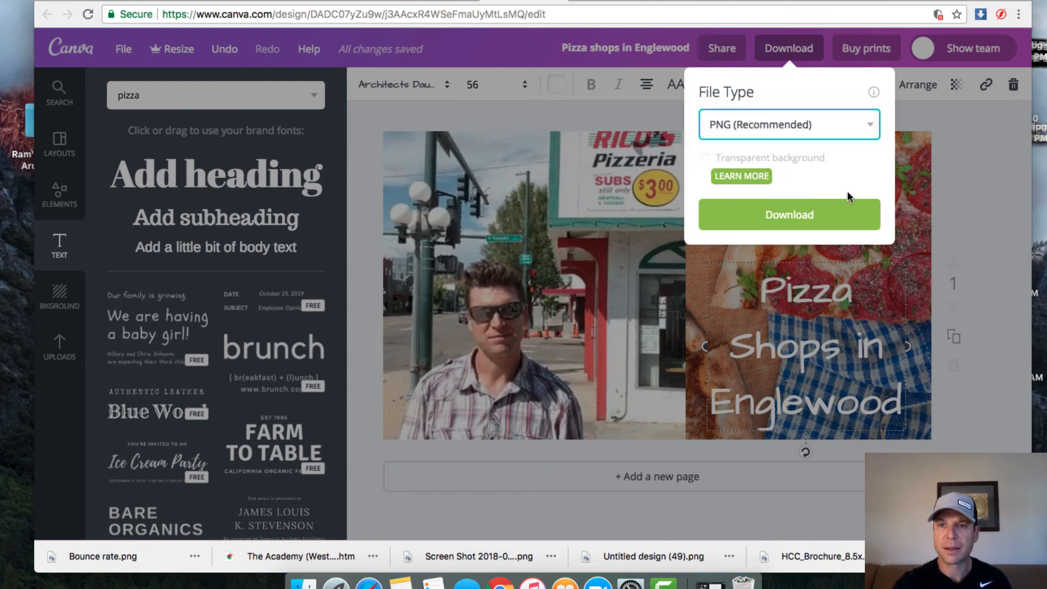
{"action": "left_click", "coordinate": [515, 114]}
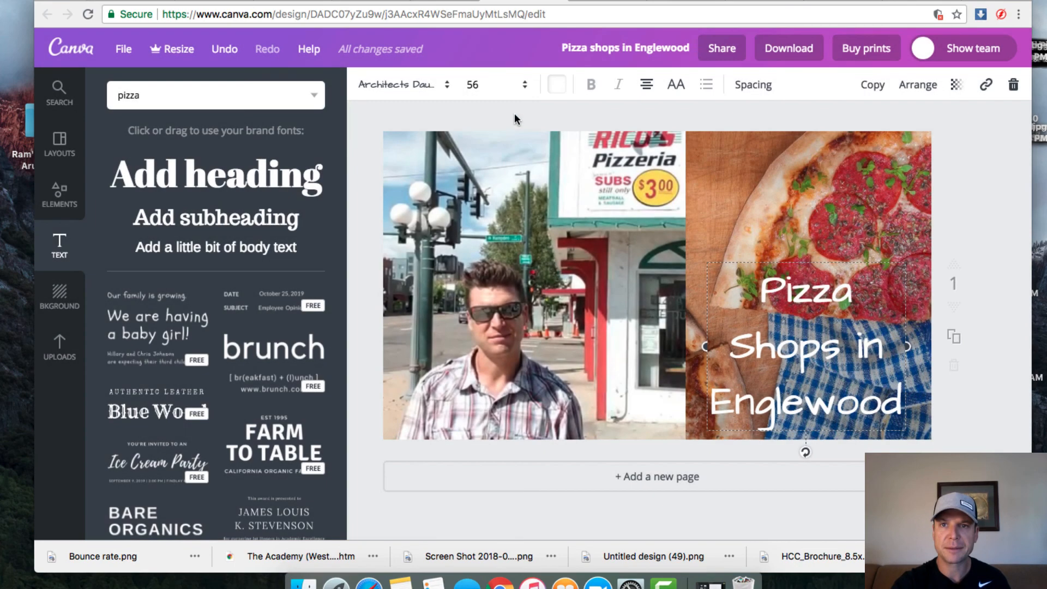
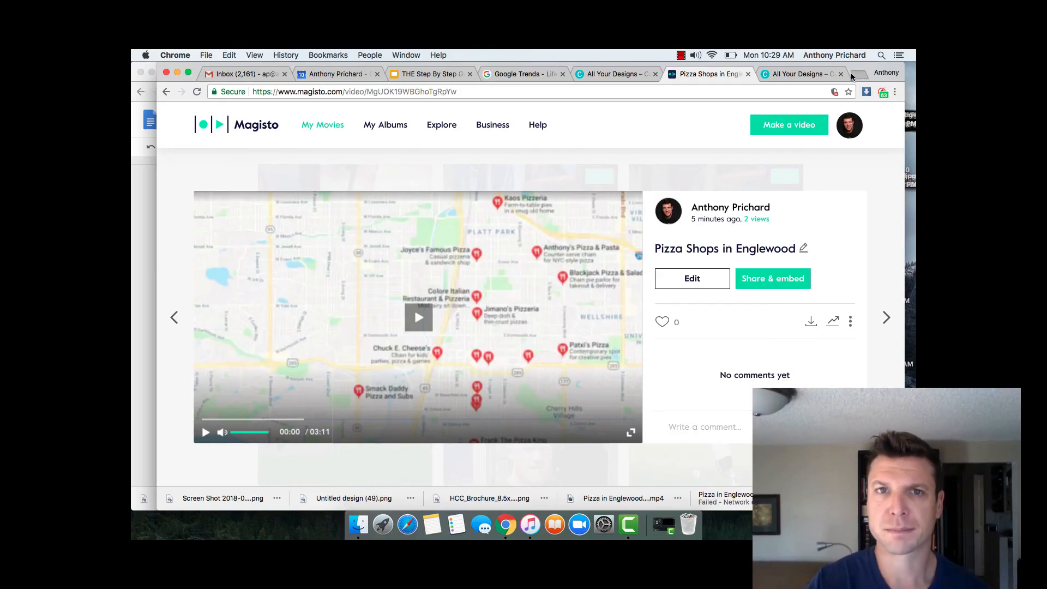
Step: Open a new browser tab on the Google start page
{"action": "key", "text": "super+t"}
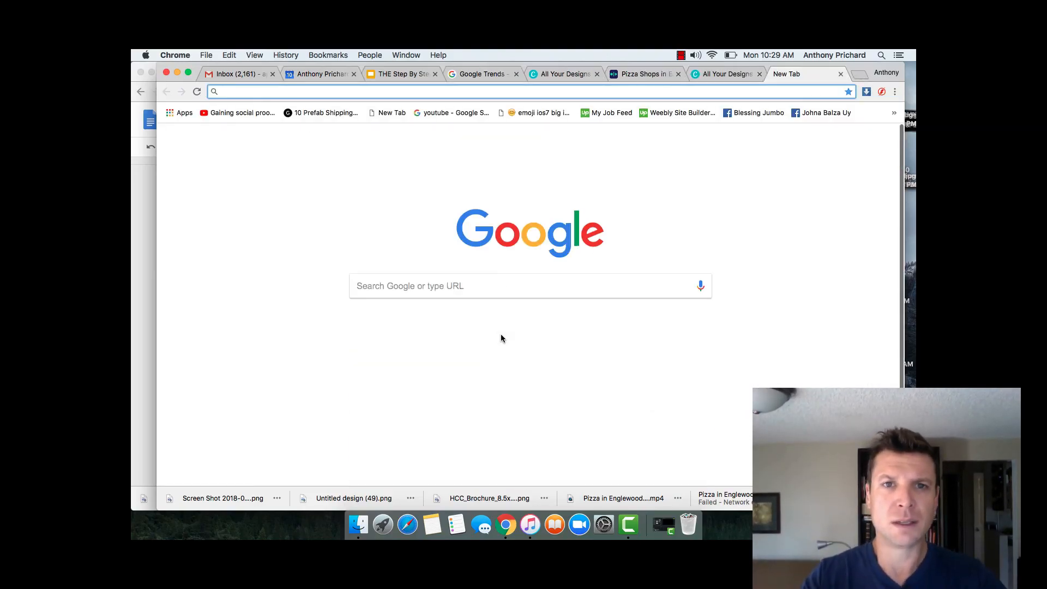
Step: Search Google for 'Pizza shops in Engewood, CO' and browse the local pizzeria map and listings
{"action": "left_click", "coordinate": [447, 283]}
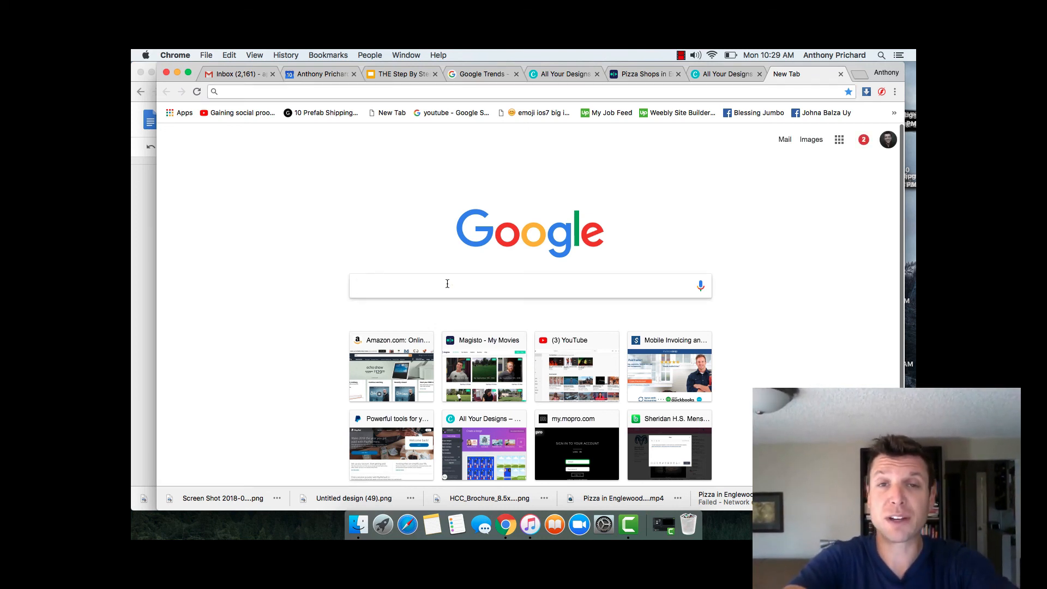
{"action": "type", "text": "Pi"}
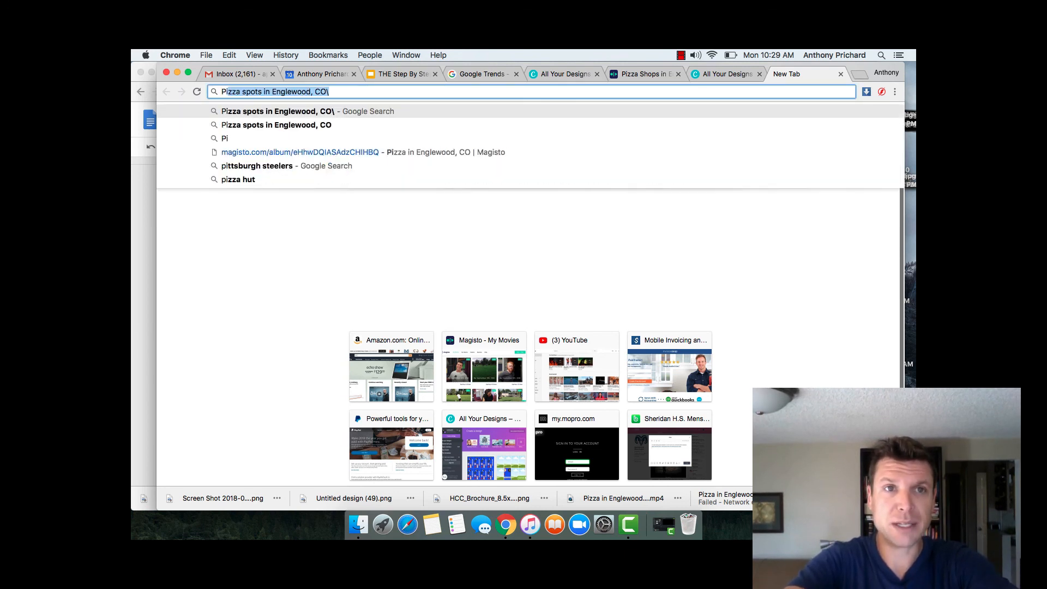
{"action": "type", "text": "zza"}
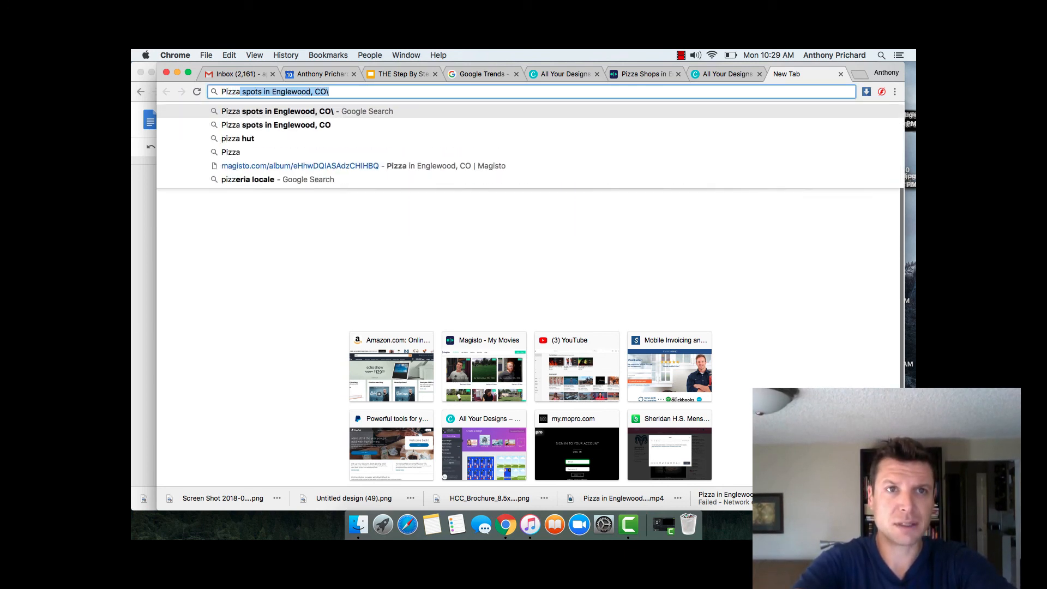
{"action": "type", "text": " shops in Engel"}
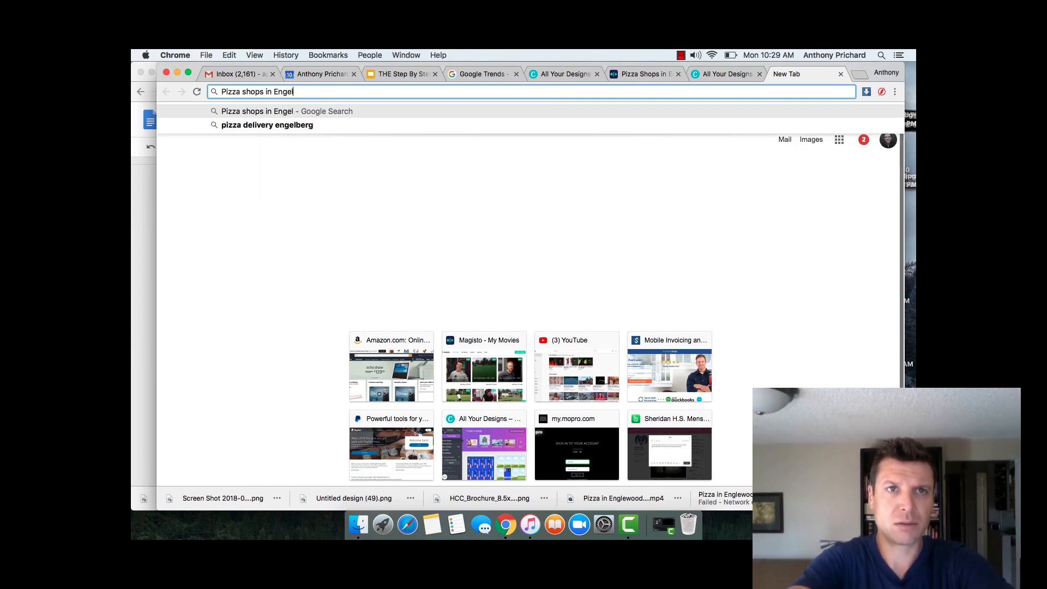
{"action": "key", "text": "BackSpace"}
{"action": "type", "text": "wood, CO"}
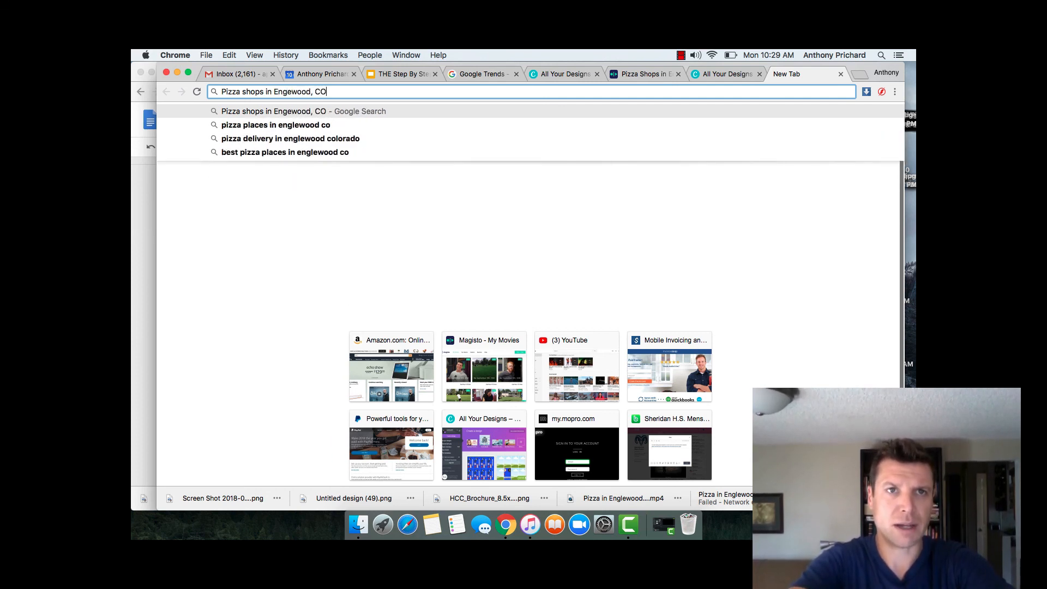
{"action": "key", "text": "Return"}
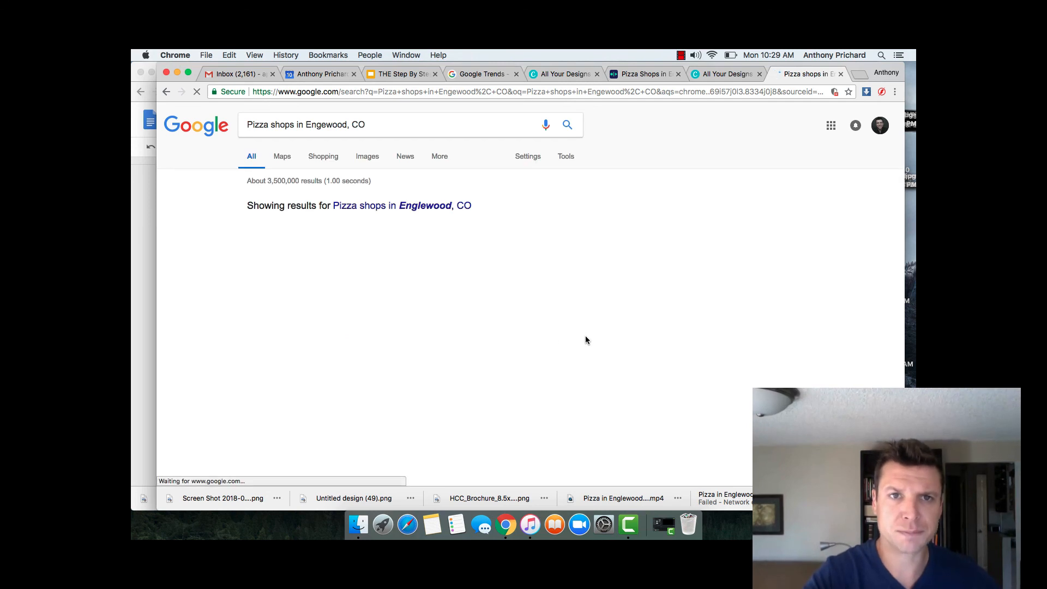
{"action": "scroll", "coordinate": [585, 340], "scroll_direction": "down", "scroll_amount": 2}
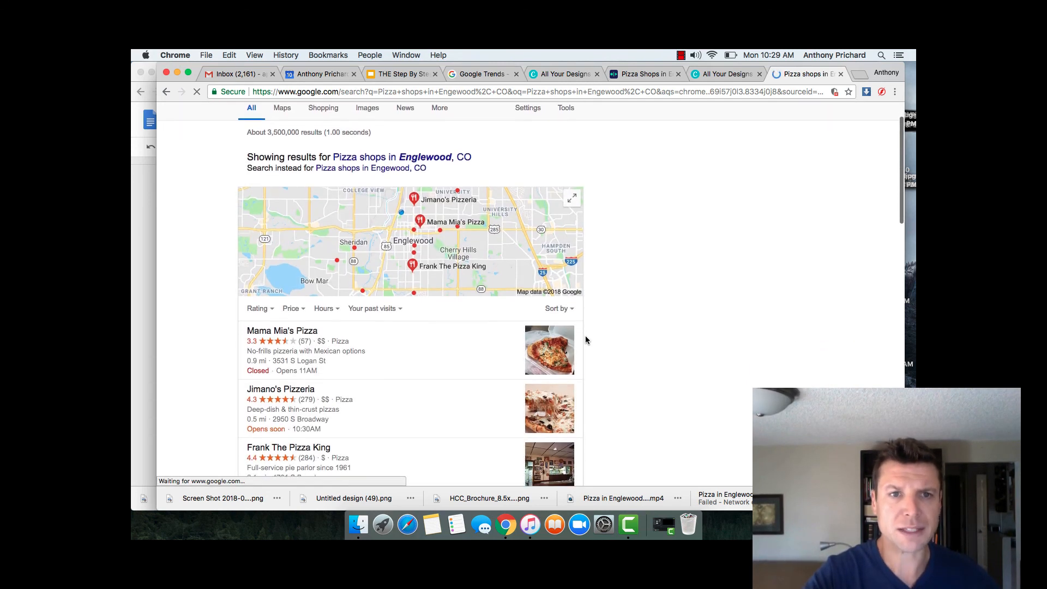
{"action": "scroll", "coordinate": [586, 340], "scroll_direction": "down", "scroll_amount": 2}
{"action": "scroll", "coordinate": [585, 340], "scroll_direction": "down", "scroll_amount": 7}
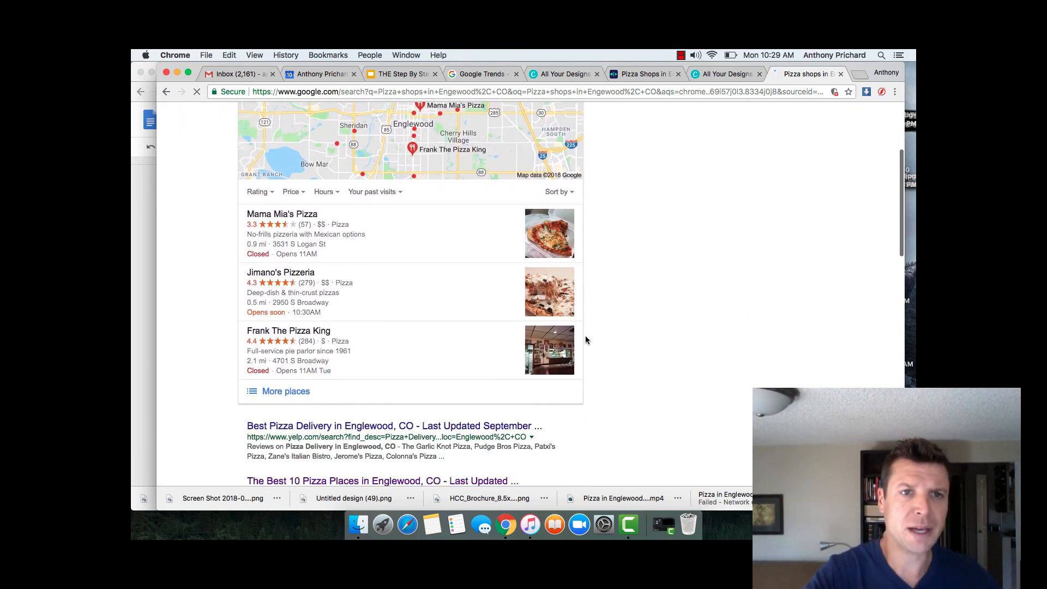
{"action": "scroll", "coordinate": [585, 339], "scroll_direction": "down", "scroll_amount": 10}
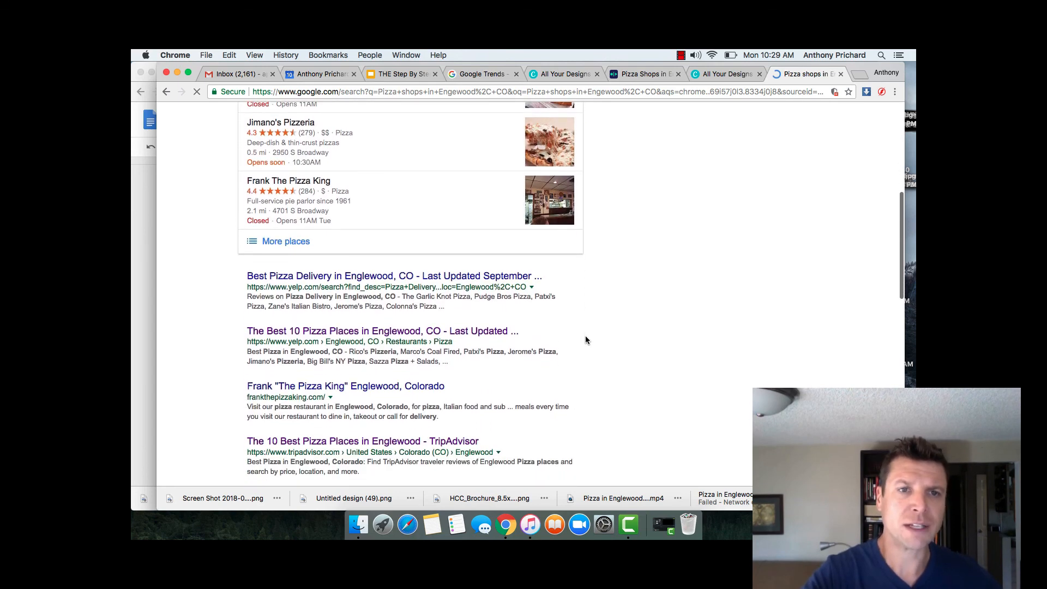
{"action": "scroll", "coordinate": [586, 340], "scroll_direction": "down", "scroll_amount": 9}
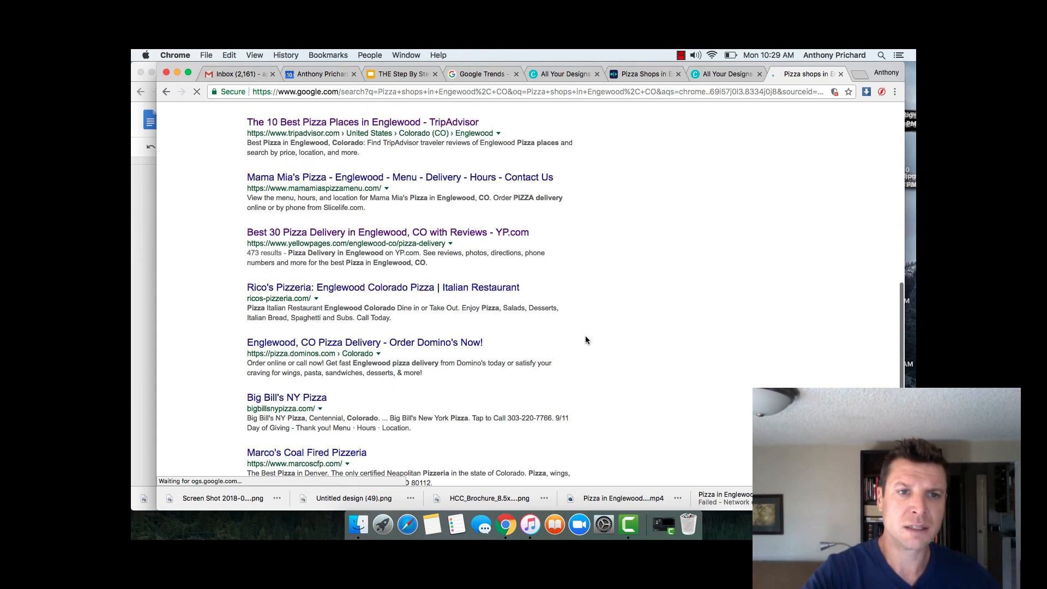
{"action": "scroll", "coordinate": [586, 340], "scroll_direction": "down", "scroll_amount": 10}
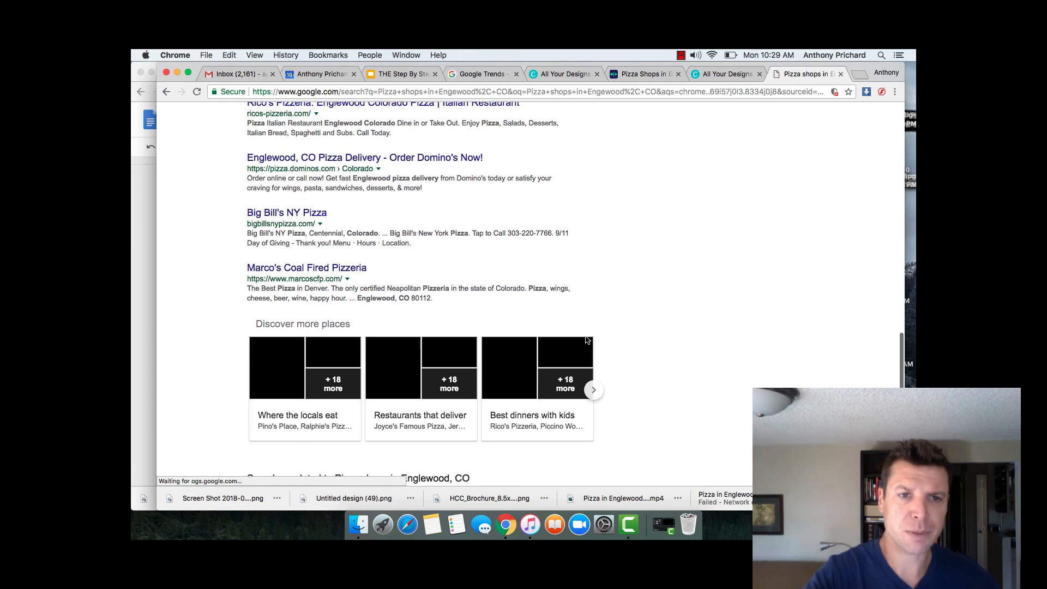
{"action": "scroll", "coordinate": [585, 339], "scroll_direction": "up", "scroll_amount": 20}
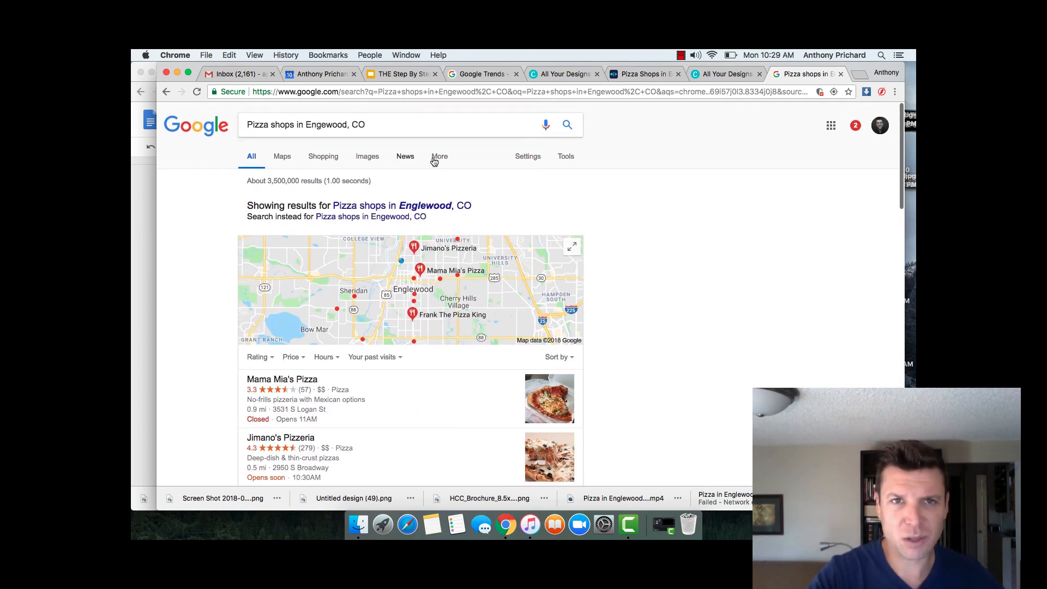
Step: Filter the search to Videos and find the pizza video on page 2 of results
{"action": "left_click", "coordinate": [437, 158]}
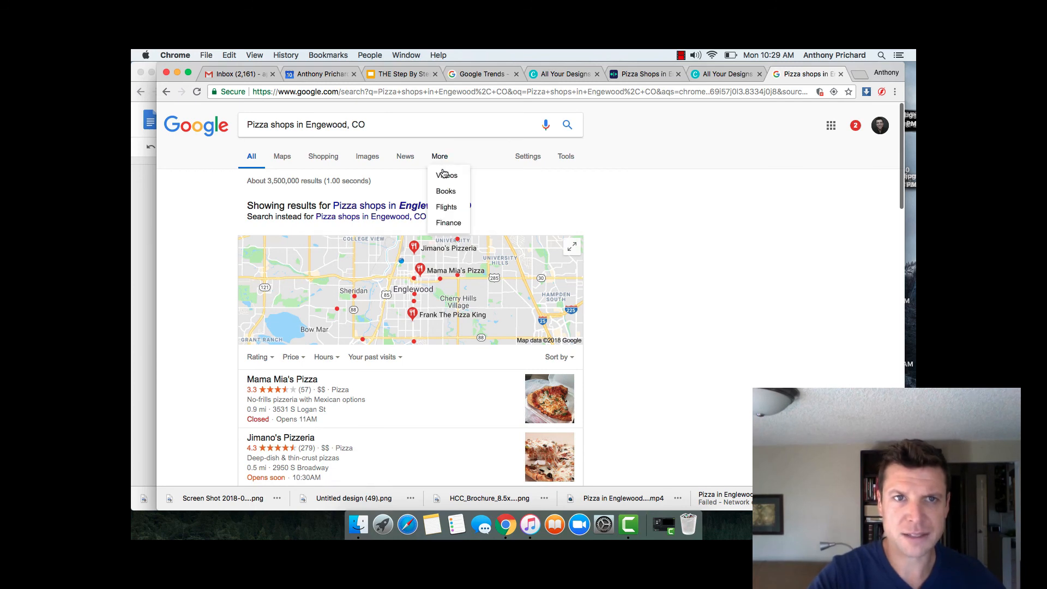
{"action": "left_click", "coordinate": [447, 175]}
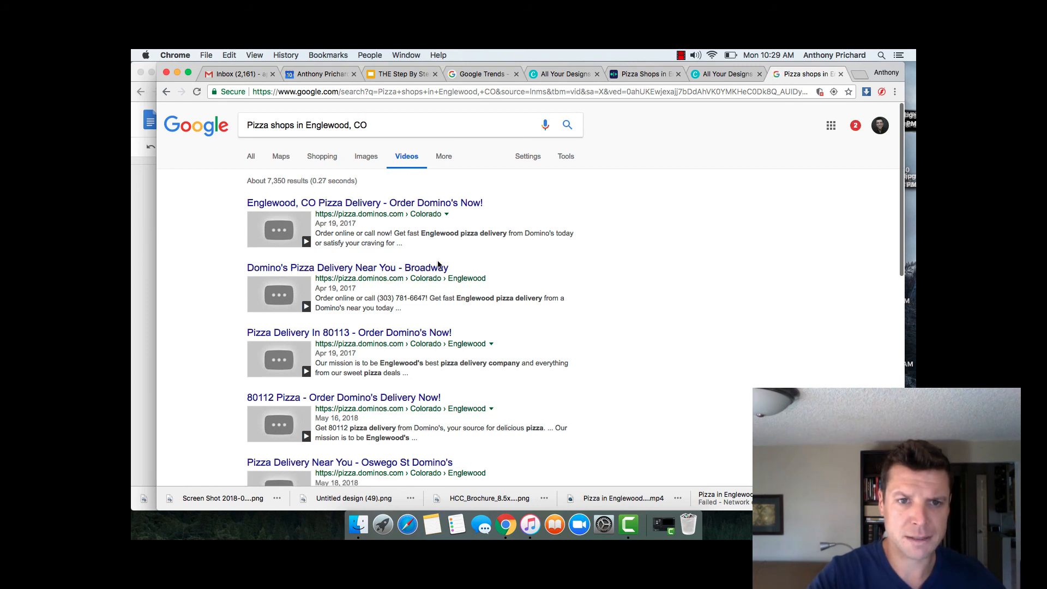
{"action": "scroll", "coordinate": [437, 264], "scroll_direction": "down", "scroll_amount": 2}
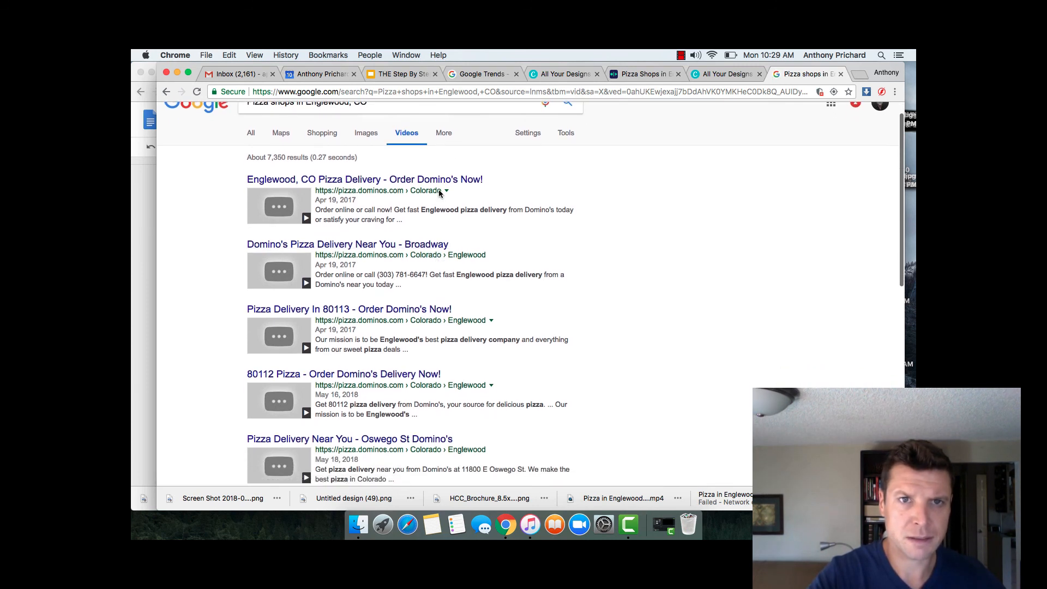
{"action": "left_click", "coordinate": [402, 244]}
{"action": "scroll", "coordinate": [401, 248], "scroll_direction": "down", "scroll_amount": 5}
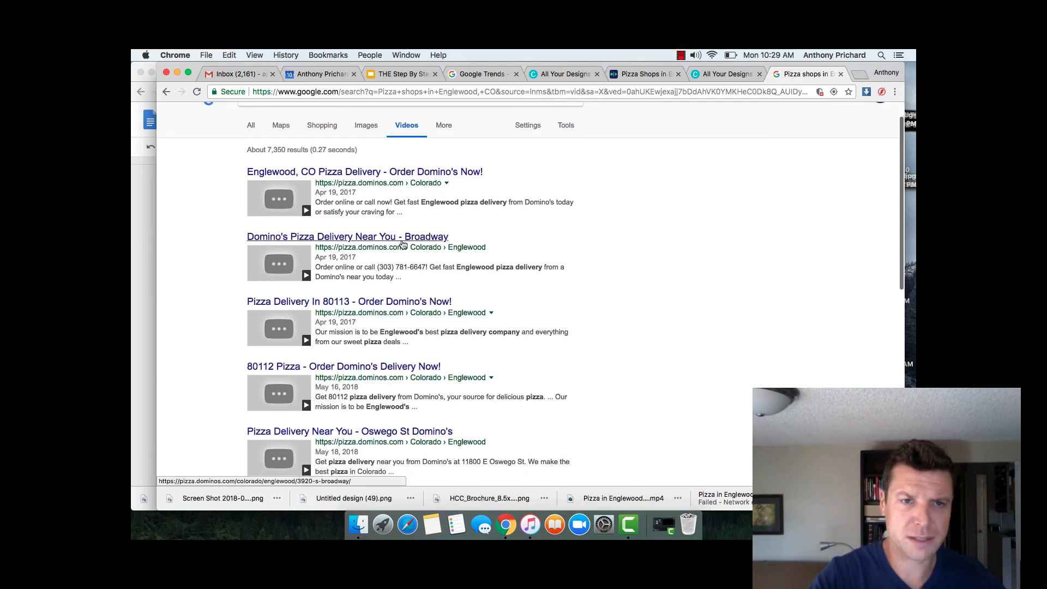
{"action": "scroll", "coordinate": [395, 253], "scroll_direction": "down", "scroll_amount": 1}
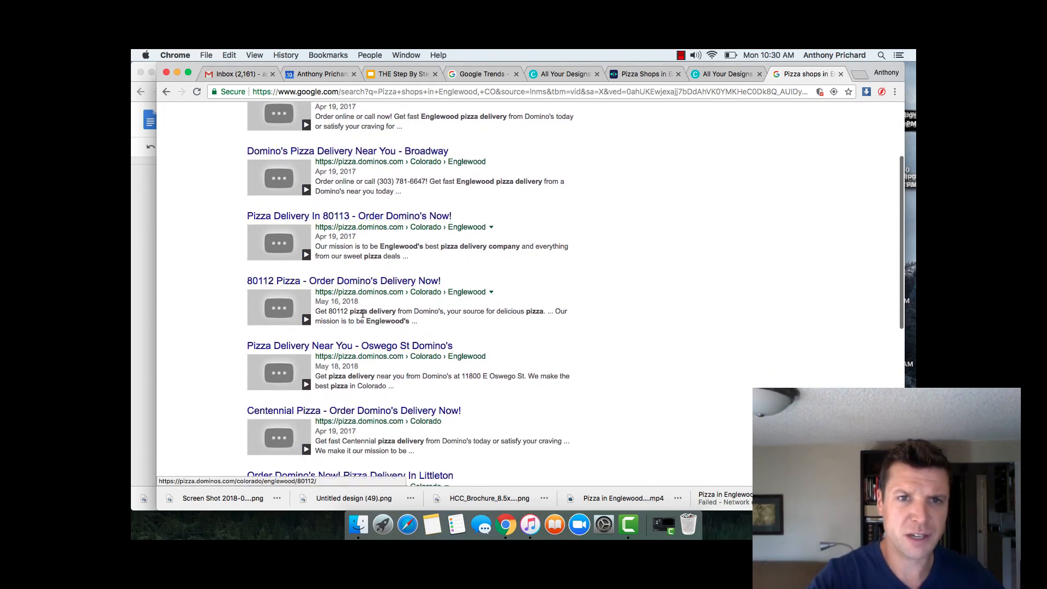
{"action": "scroll", "coordinate": [363, 313], "scroll_direction": "down", "scroll_amount": 8}
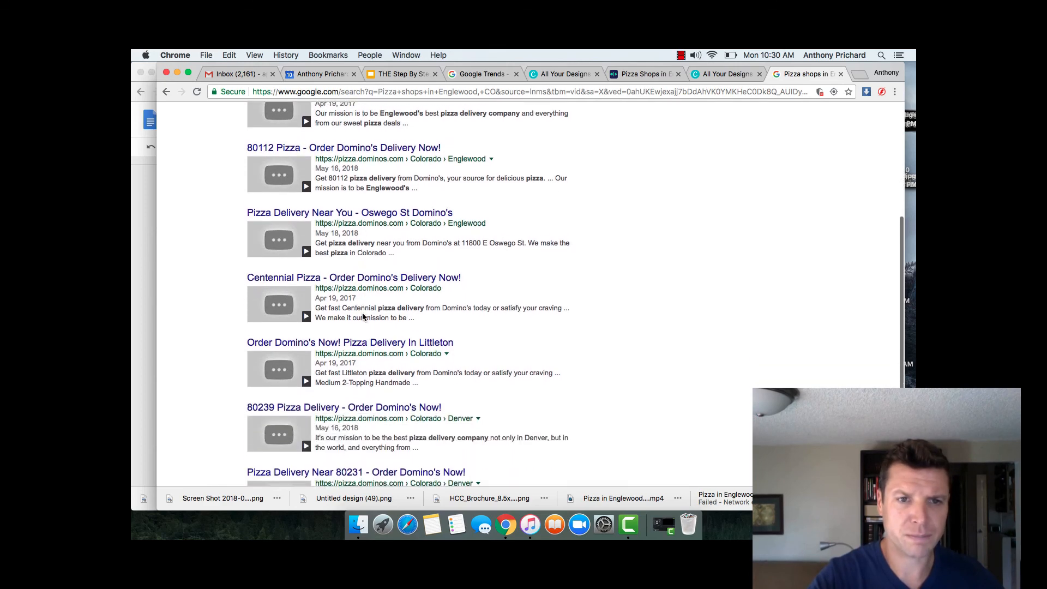
{"action": "scroll", "coordinate": [363, 317], "scroll_direction": "down", "scroll_amount": 10}
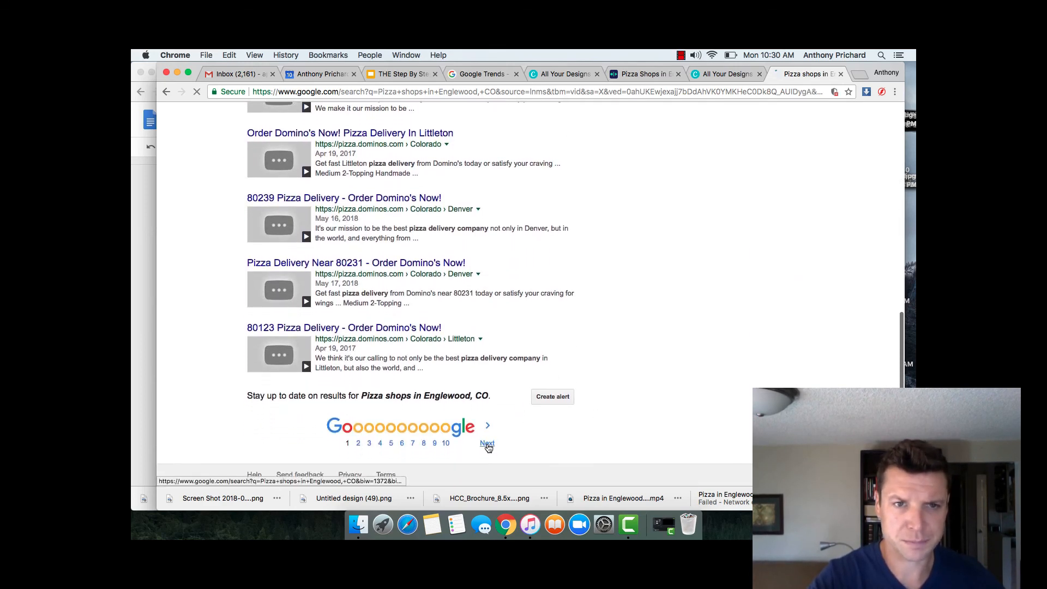
{"action": "left_click", "coordinate": [487, 444]}
{"action": "scroll", "coordinate": [488, 448], "scroll_direction": "down", "scroll_amount": 5}
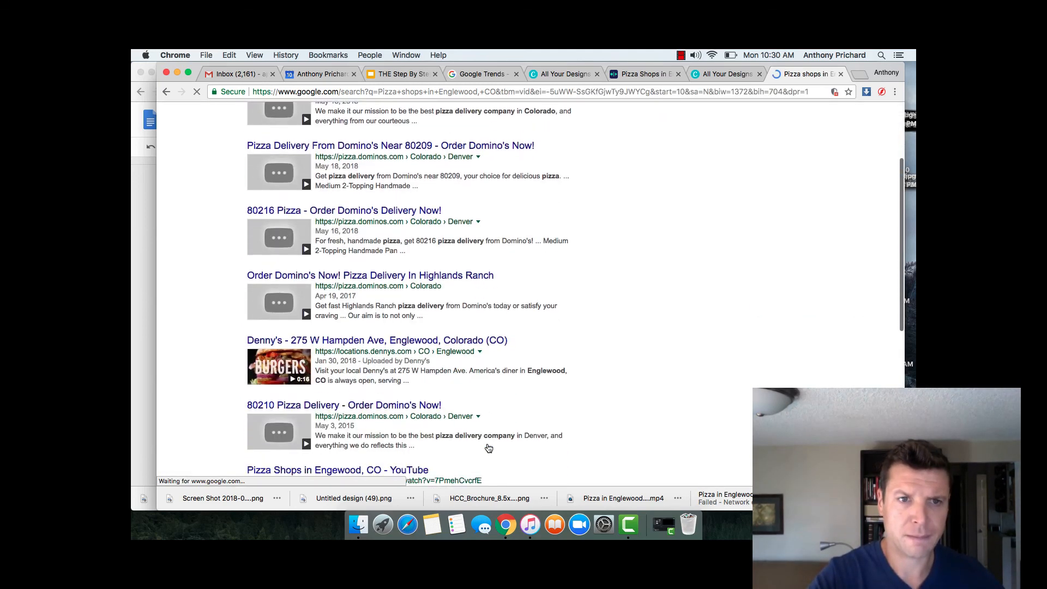
{"action": "scroll", "coordinate": [489, 448], "scroll_direction": "down", "scroll_amount": 3}
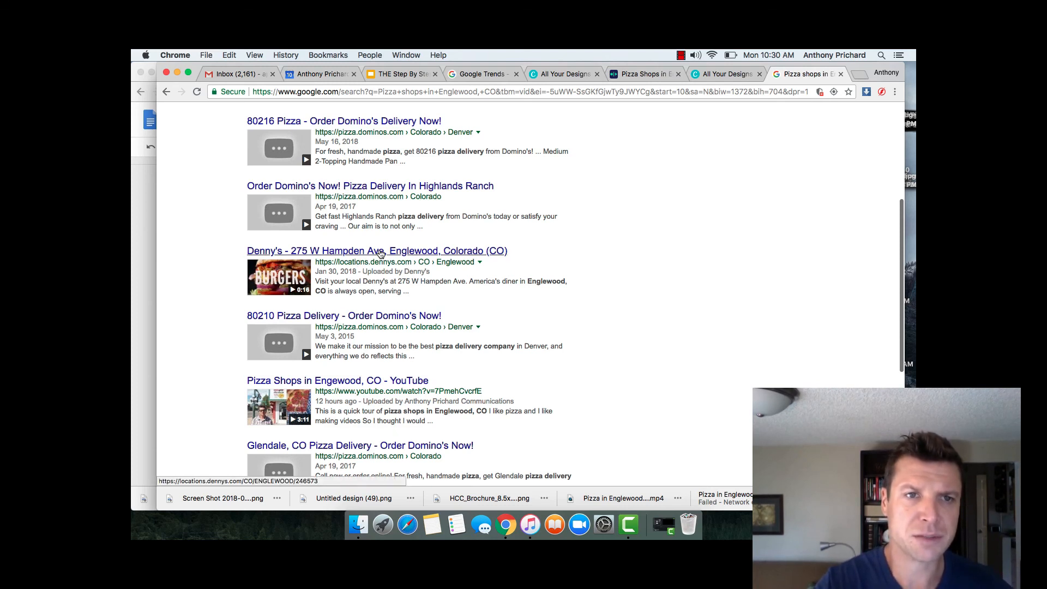
Step: Open the Denny's Hampden Ave video result, then go back to the video results
{"action": "left_click", "coordinate": [381, 252]}
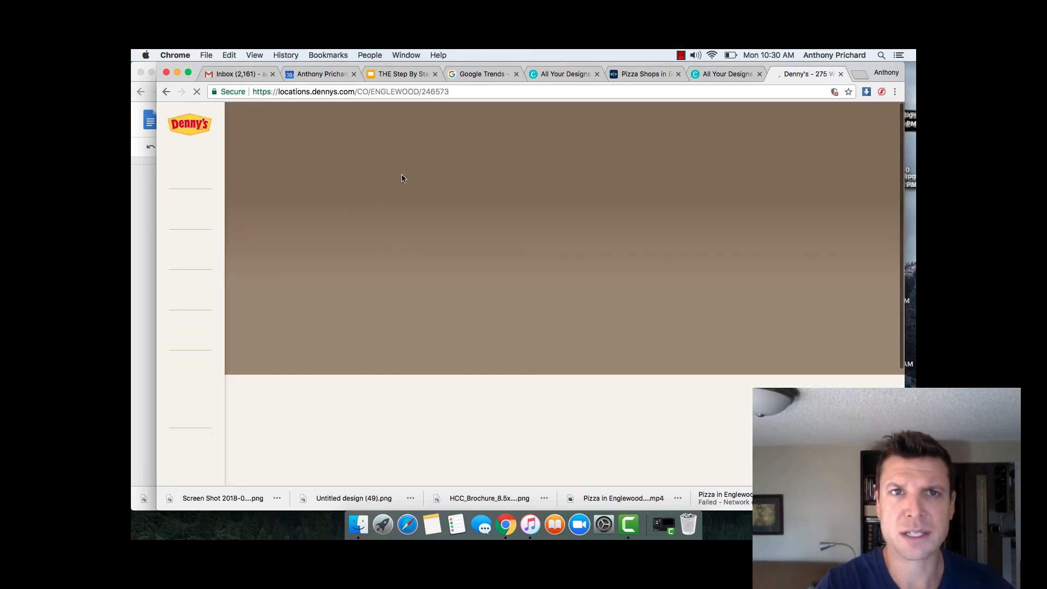
{"action": "left_click", "coordinate": [167, 92]}
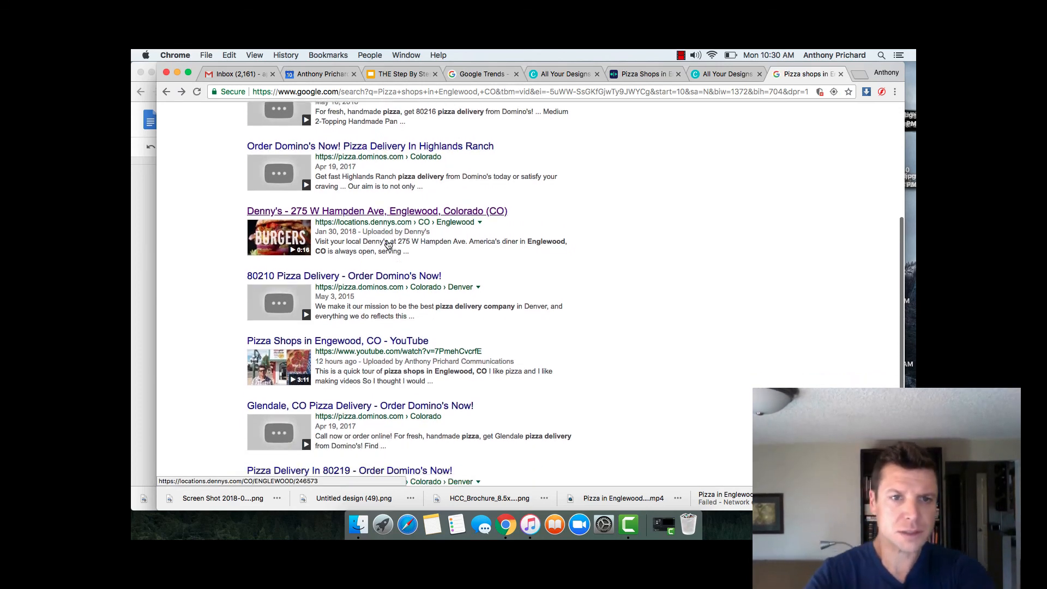
{"action": "scroll", "coordinate": [389, 244], "scroll_direction": "down", "scroll_amount": 3}
{"action": "scroll", "coordinate": [372, 152], "scroll_direction": "up", "scroll_amount": 7}
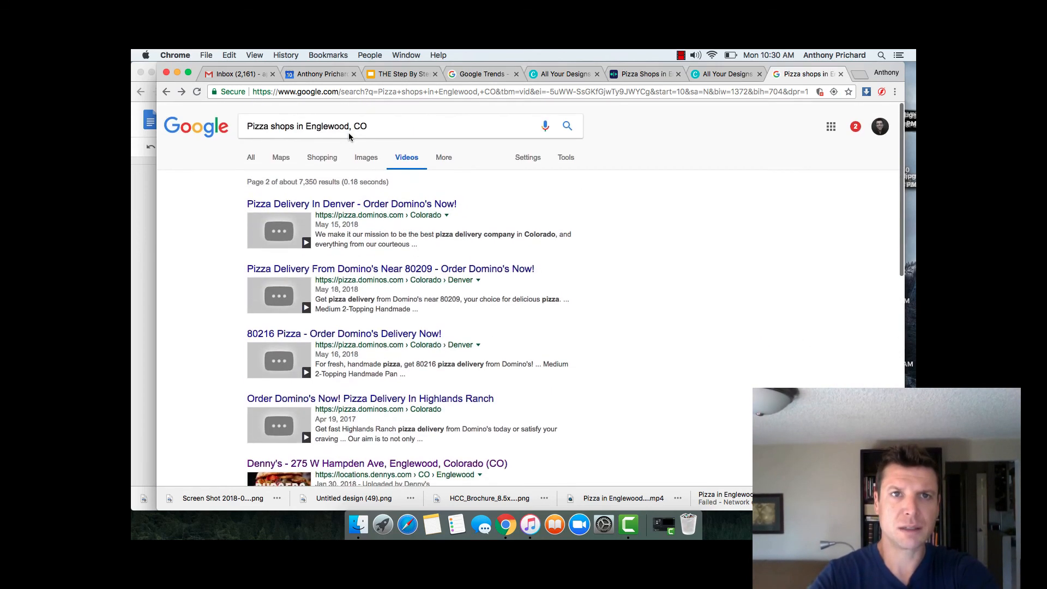
Step: Go to YouTube and search for 'Best pizza in Englewood, CO'
{"action": "left_click", "coordinate": [446, 88]}
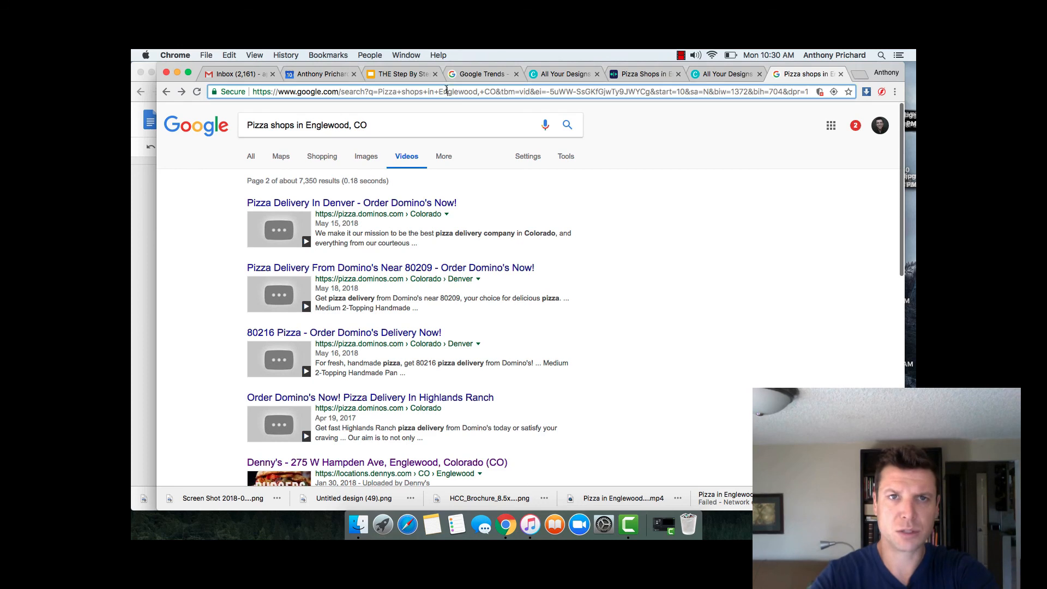
{"action": "type", "text": "youtube.com"}
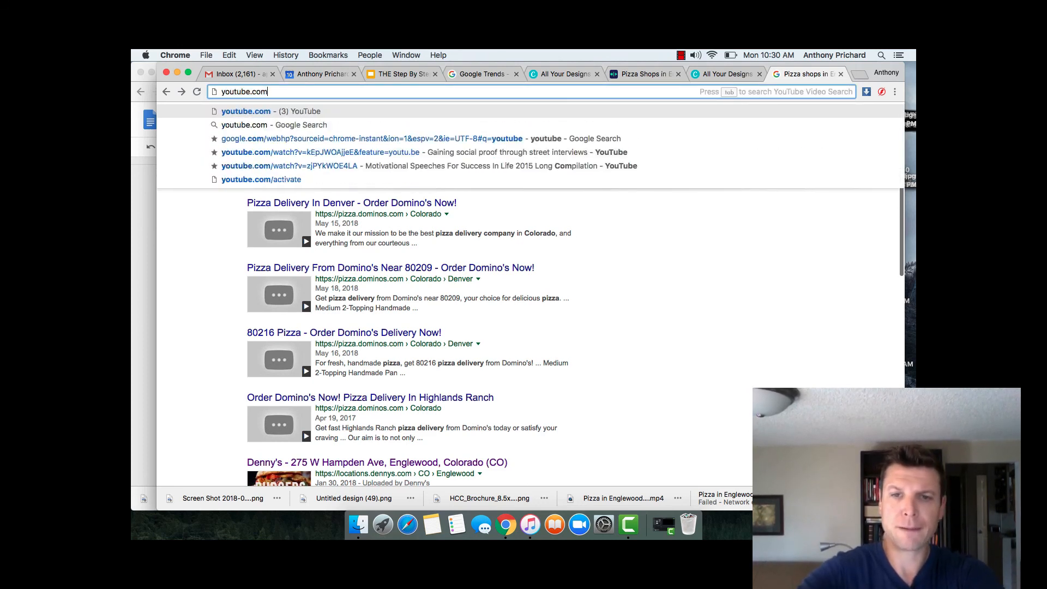
{"action": "key", "text": "Return"}
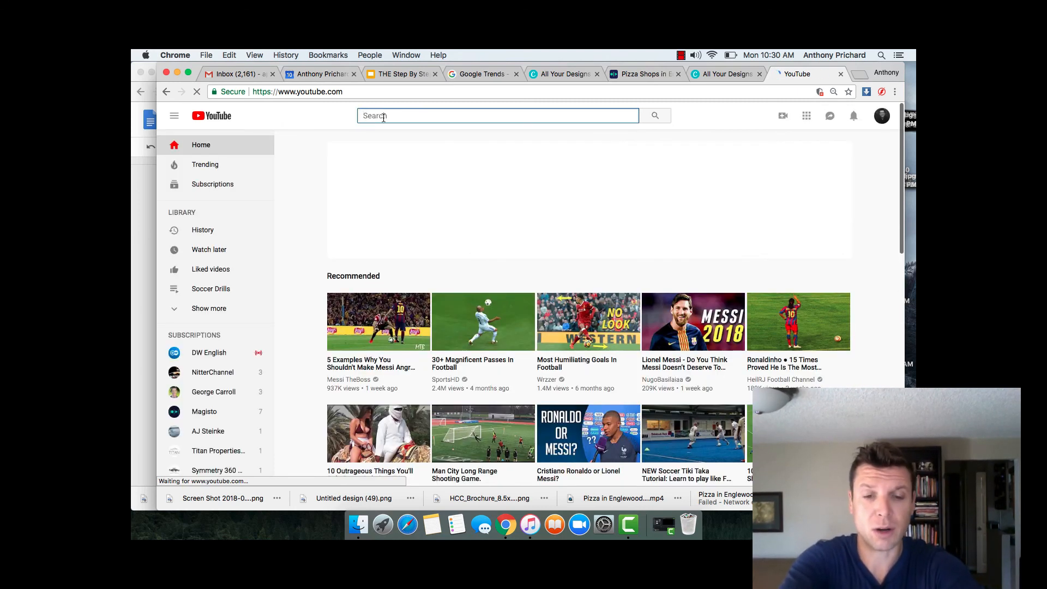
{"action": "type", "text": "Bes"}
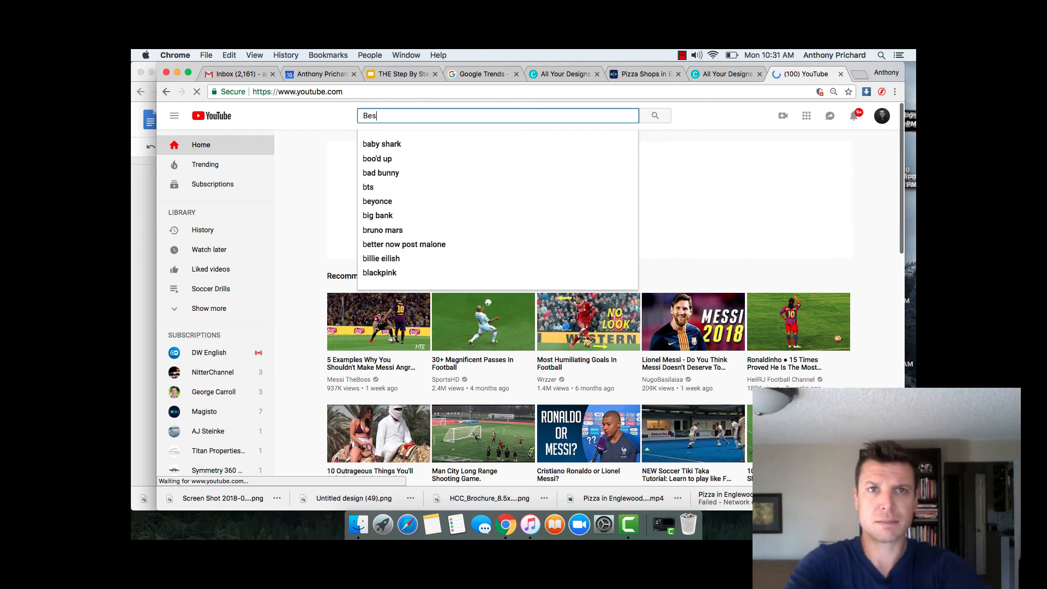
{"action": "type", "text": "t"}
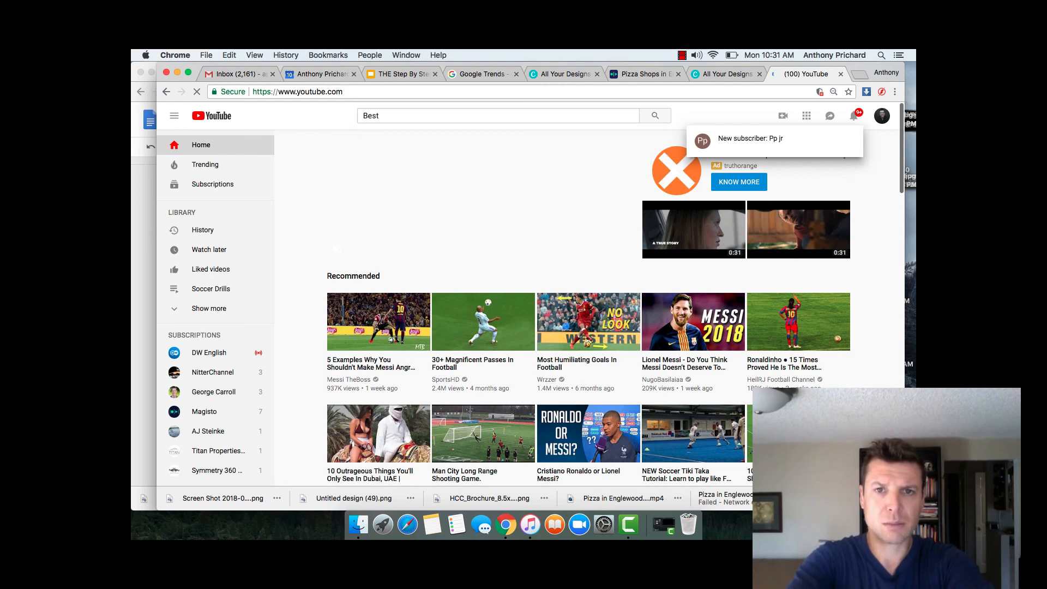
{"action": "scroll", "coordinate": [589, 305], "scroll_direction": "down", "scroll_amount": 6}
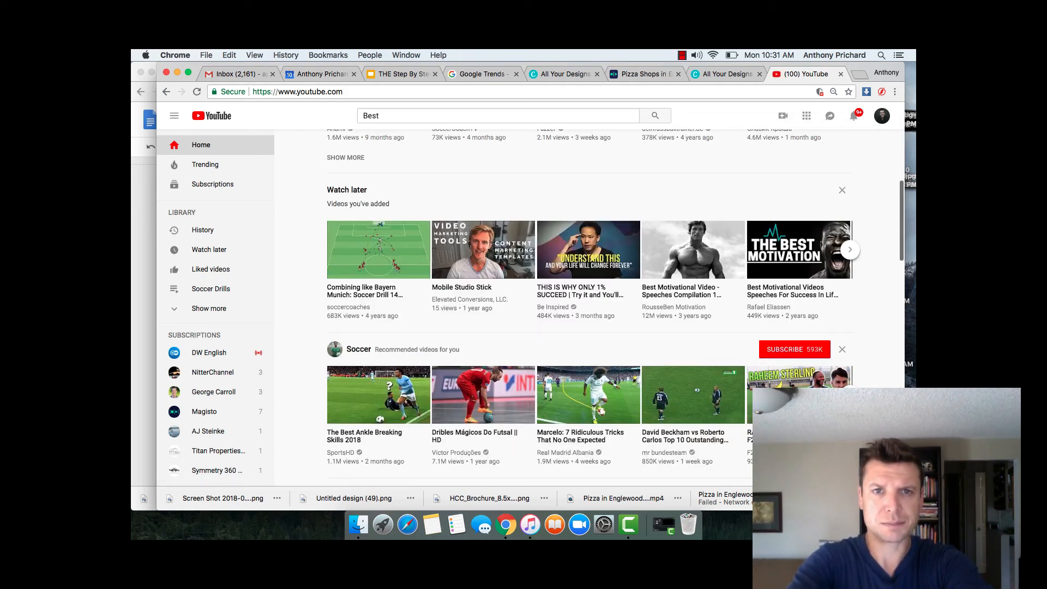
{"action": "left_click", "coordinate": [398, 116]}
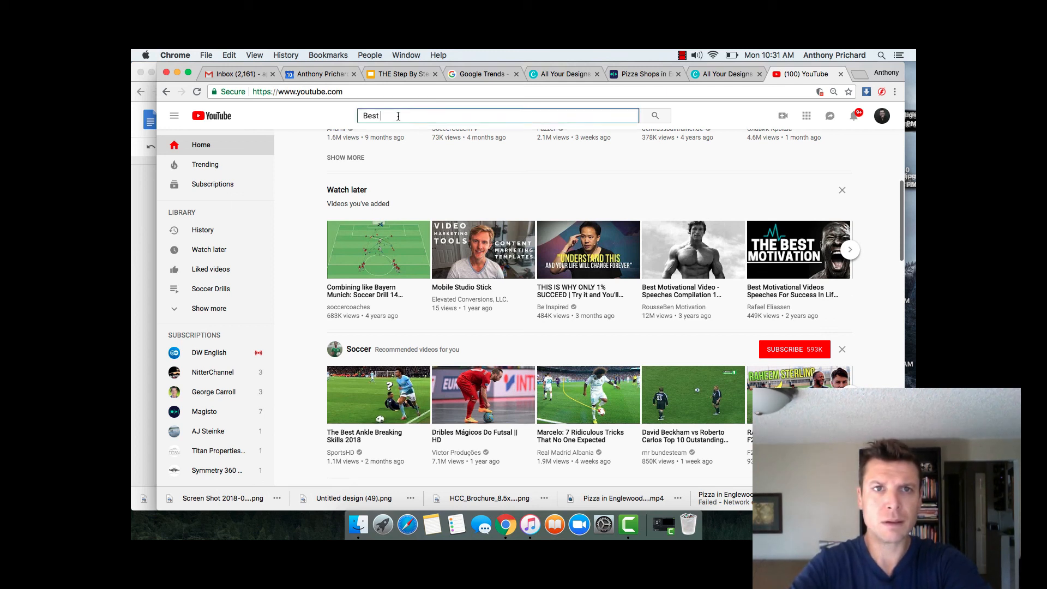
{"action": "type", "text": "piz"}
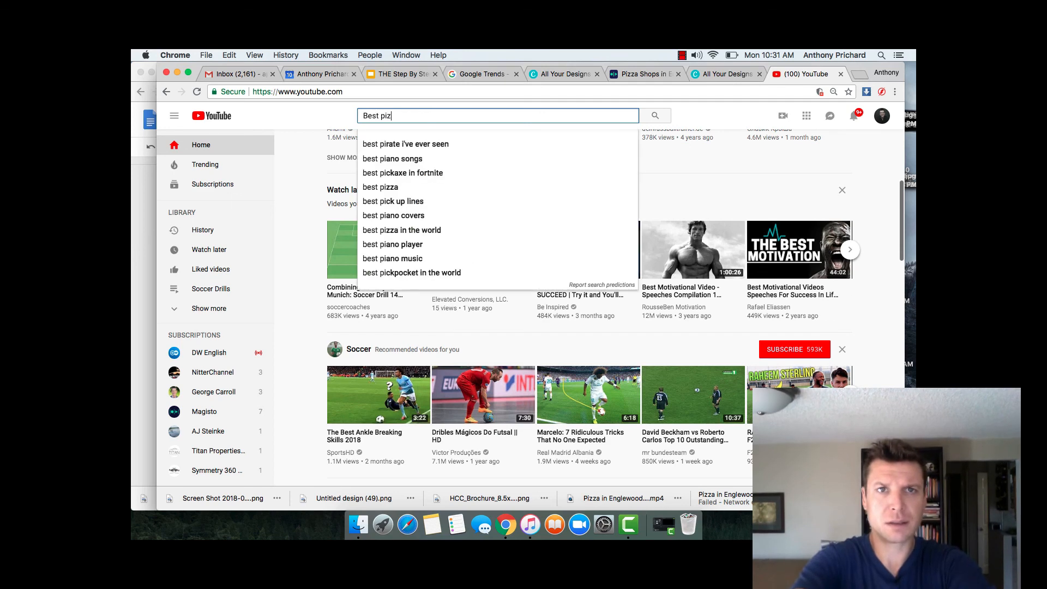
{"action": "type", "text": "za in Engle"}
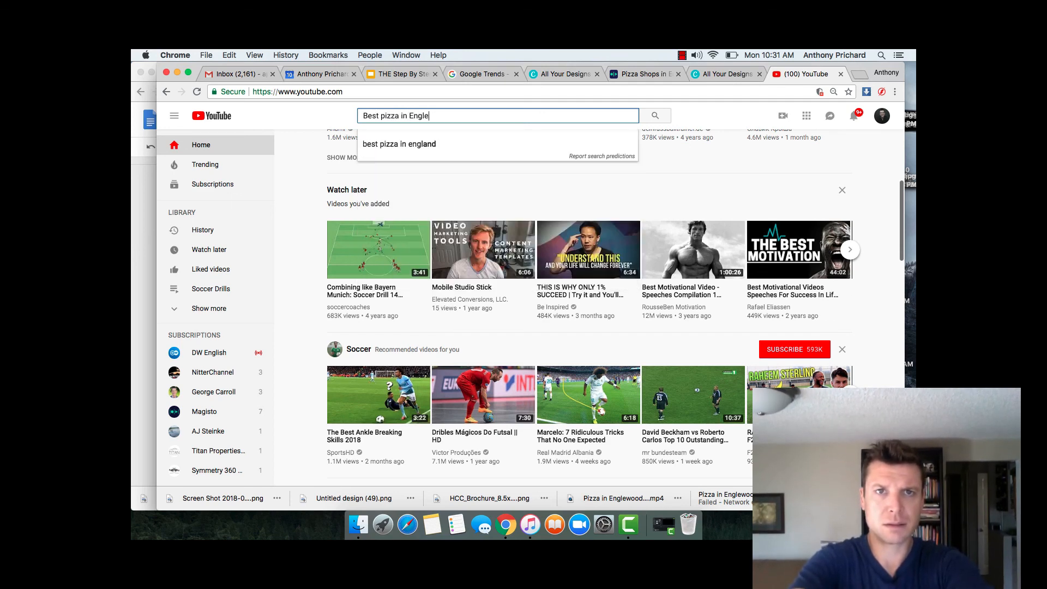
{"action": "type", "text": "wood, CO"}
{"action": "key", "text": "Return"}
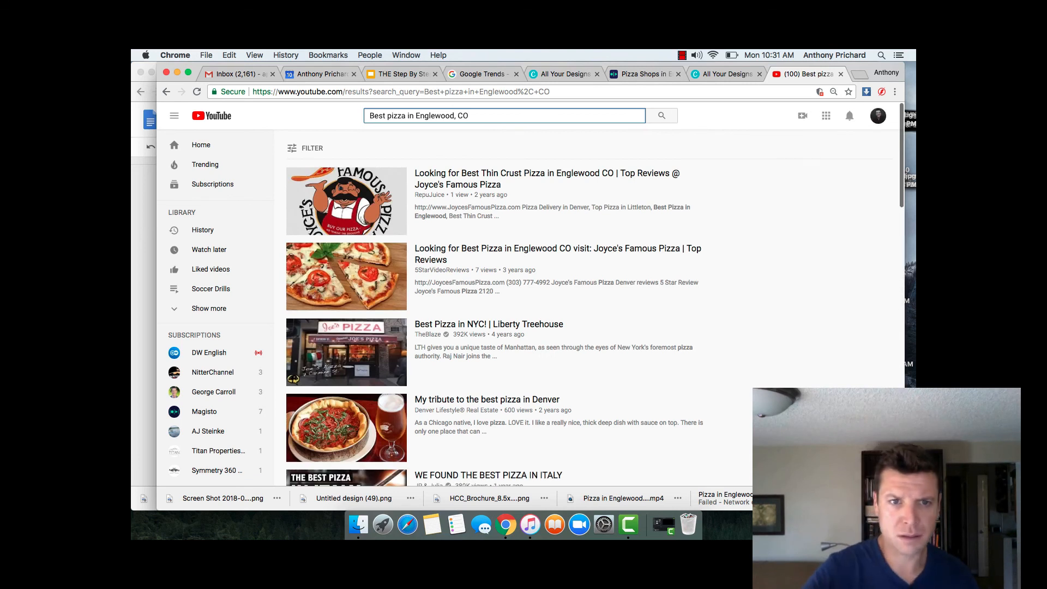
Step: Scroll the results to locate the 'Pizza Shops in Engewood, CO' video
{"action": "scroll", "coordinate": [513, 273], "scroll_direction": "down", "scroll_amount": 1}
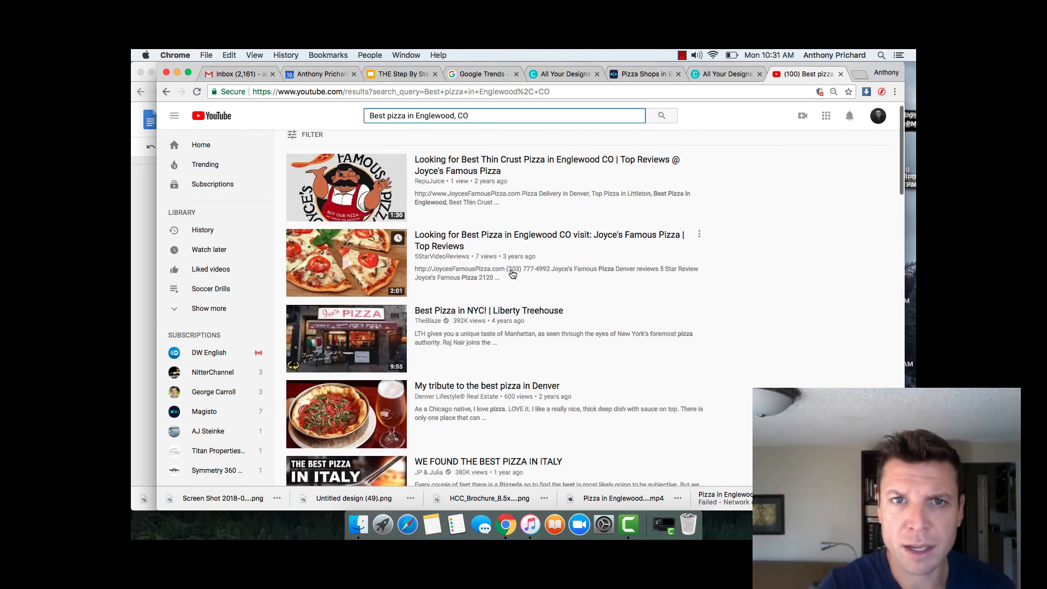
{"action": "scroll", "coordinate": [513, 274], "scroll_direction": "down", "scroll_amount": 2}
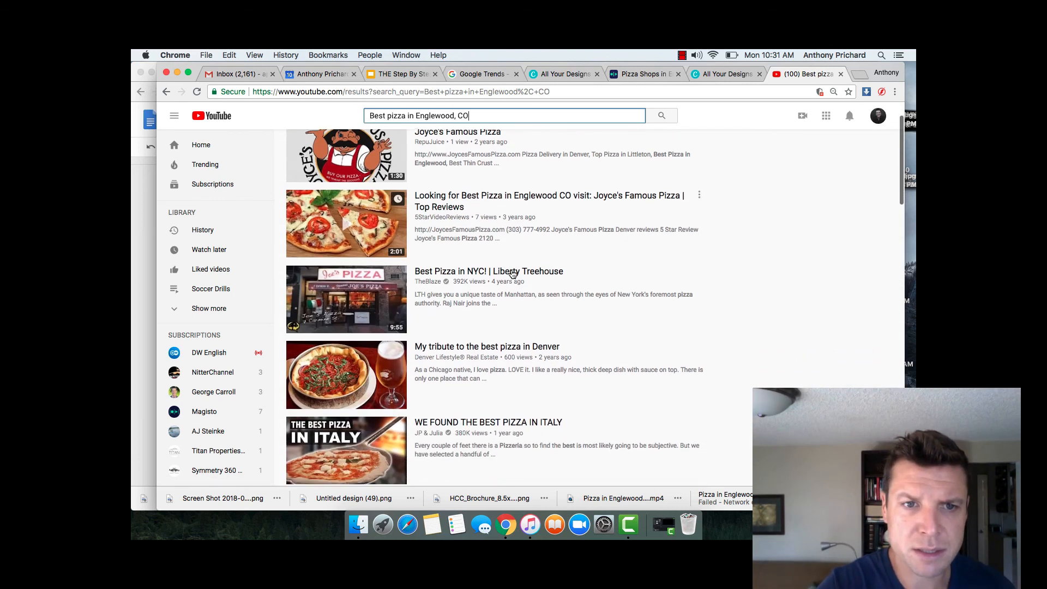
{"action": "scroll", "coordinate": [513, 273], "scroll_direction": "down", "scroll_amount": 10}
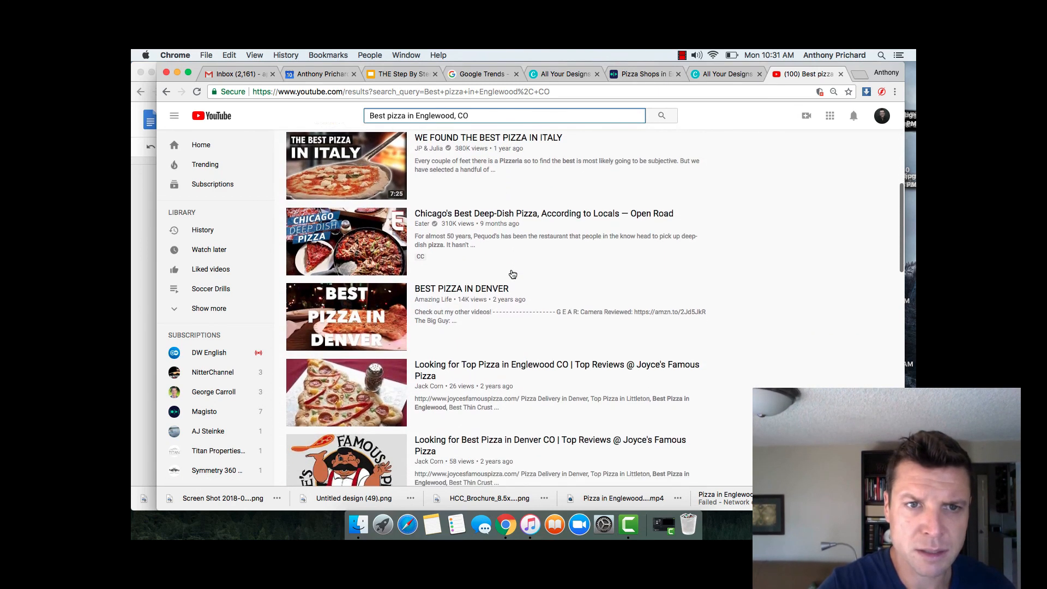
{"action": "scroll", "coordinate": [513, 274], "scroll_direction": "down", "scroll_amount": 5}
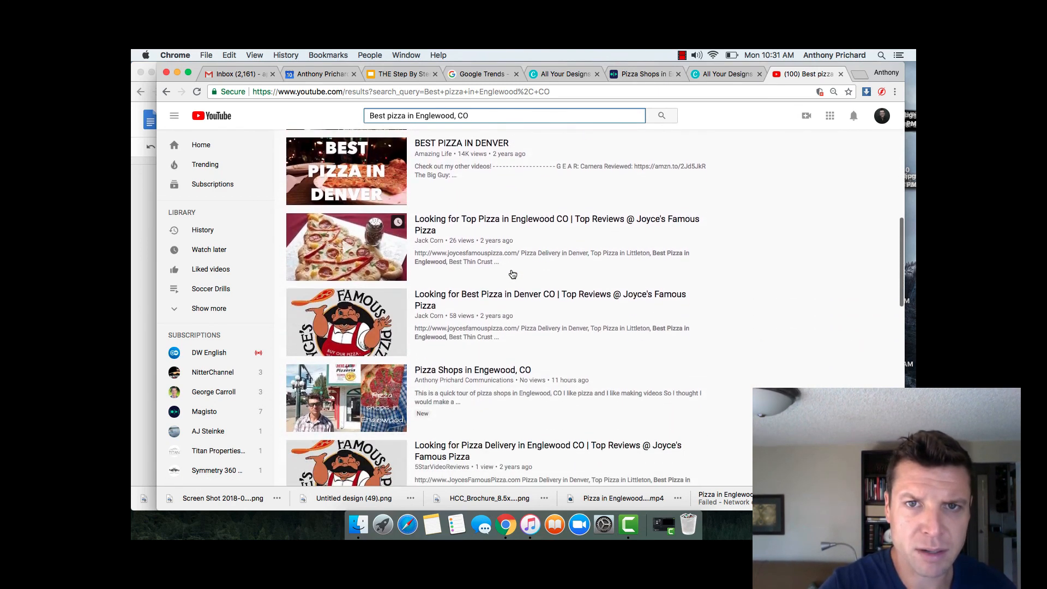
{"action": "scroll", "coordinate": [512, 274], "scroll_direction": "down", "scroll_amount": 7}
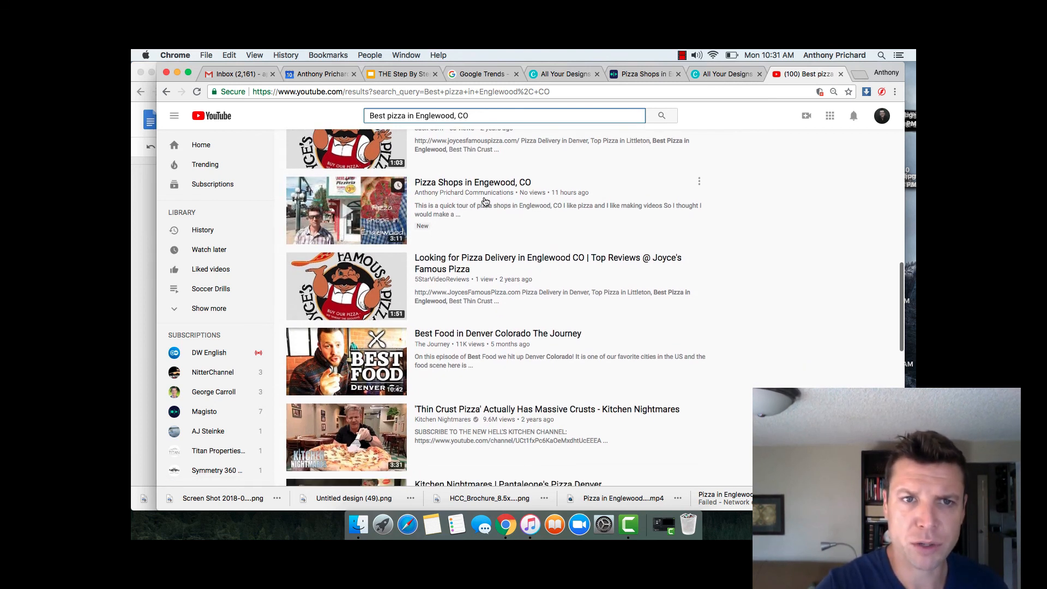
{"action": "scroll", "coordinate": [485, 201], "scroll_direction": "up", "scroll_amount": 10}
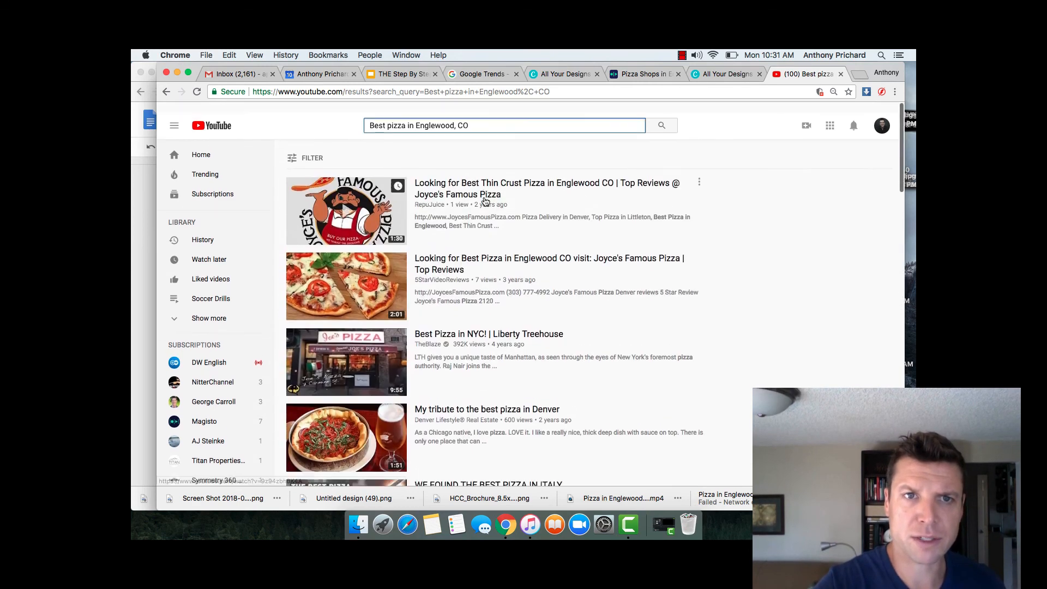
{"action": "scroll", "coordinate": [485, 202], "scroll_direction": "down", "scroll_amount": 3}
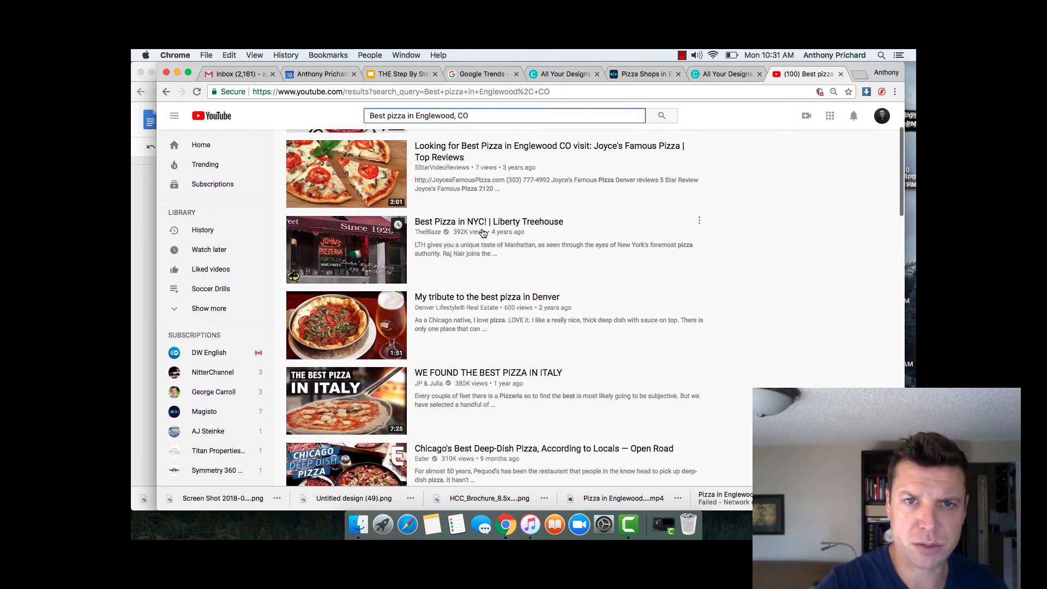
{"action": "scroll", "coordinate": [483, 233], "scroll_direction": "down", "scroll_amount": 2}
{"action": "scroll", "coordinate": [483, 233], "scroll_direction": "down", "scroll_amount": 3}
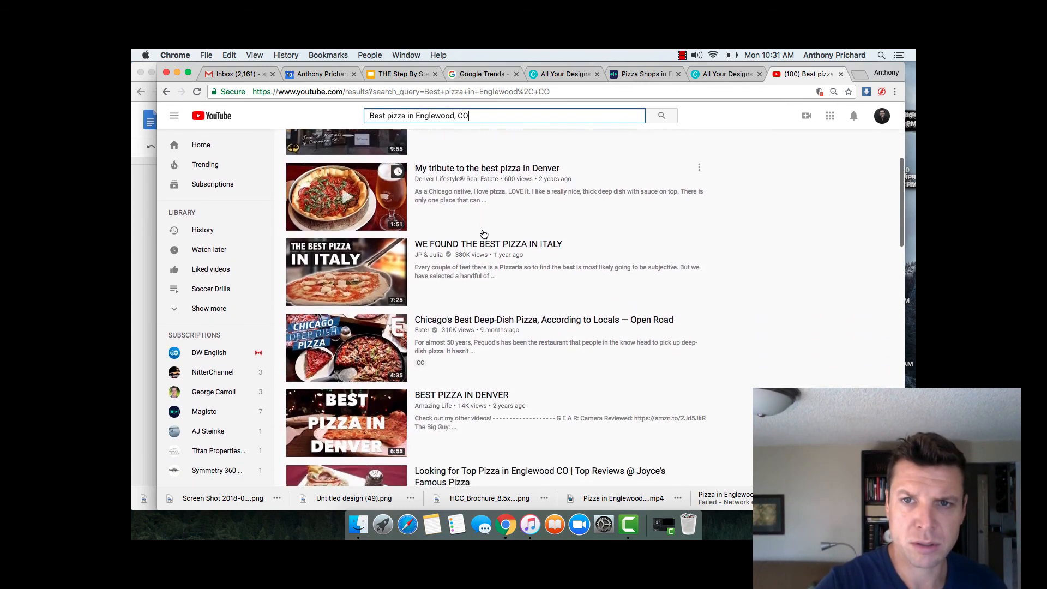
{"action": "scroll", "coordinate": [483, 234], "scroll_direction": "down", "scroll_amount": 5}
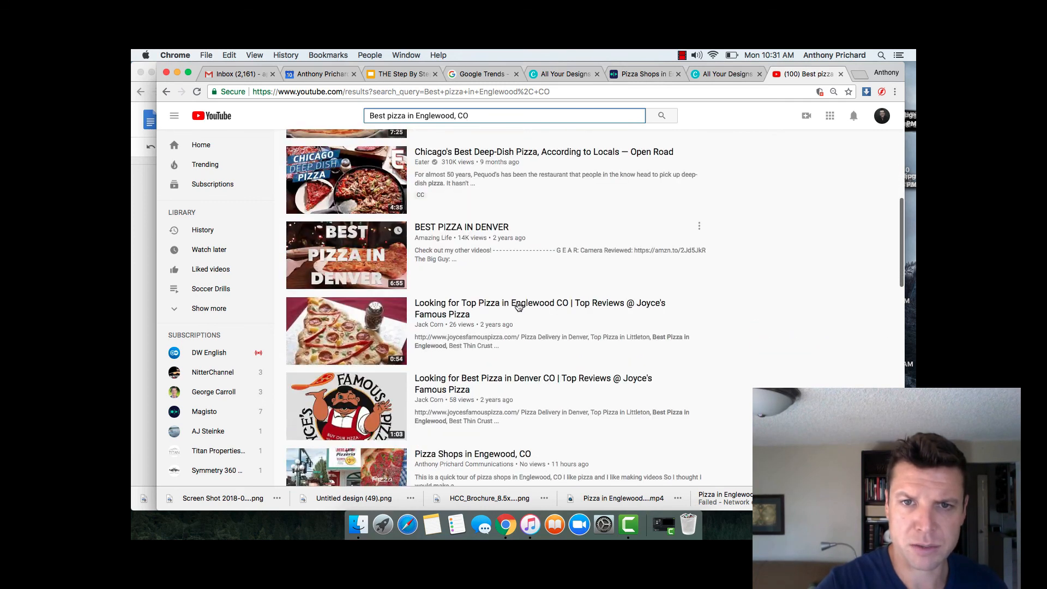
{"action": "left_click", "coordinate": [518, 306]}
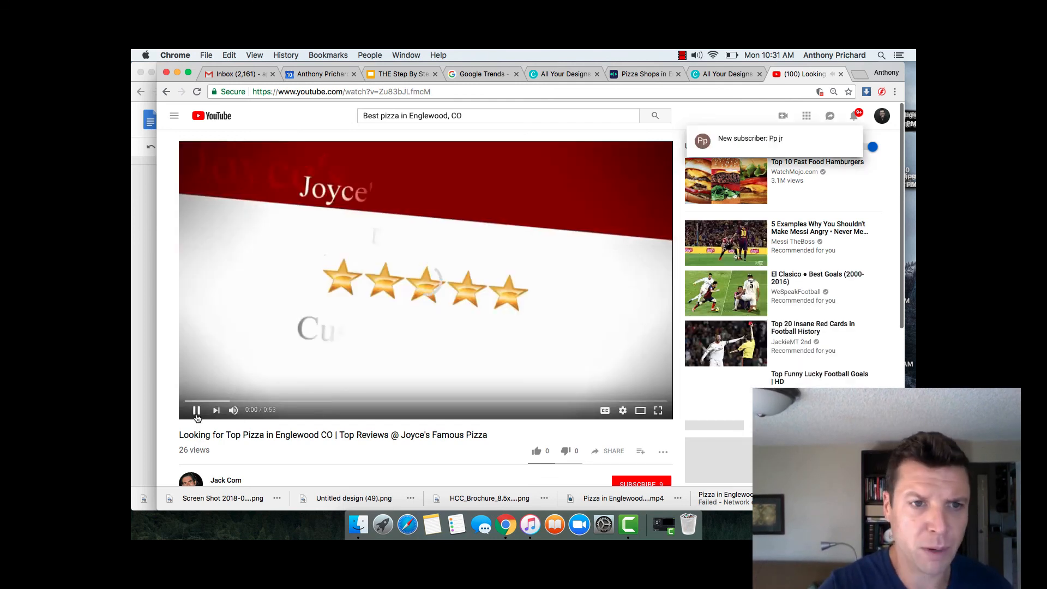
{"action": "left_click", "coordinate": [197, 410]}
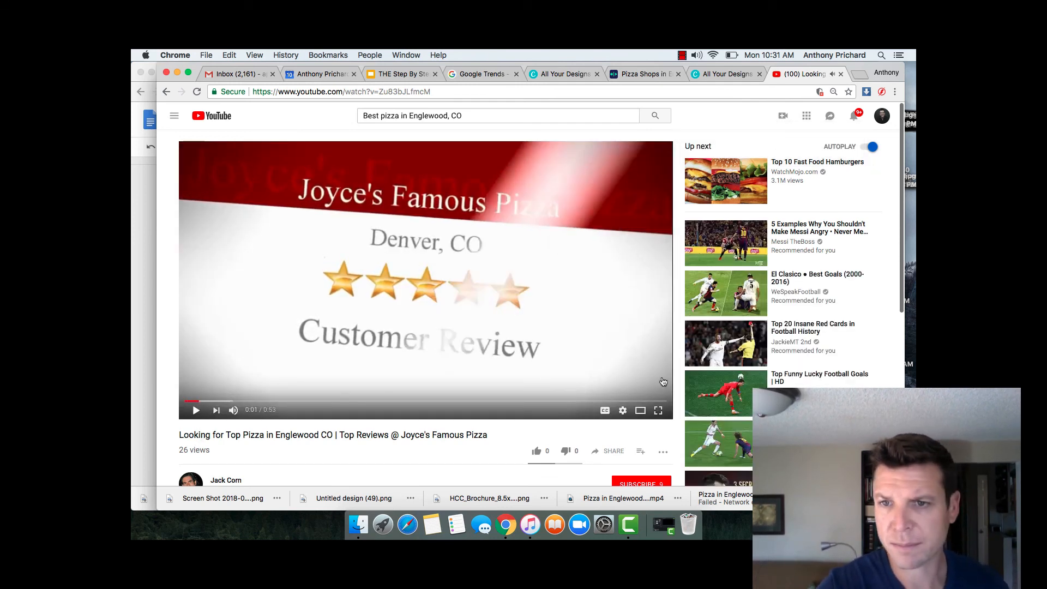
{"action": "scroll", "coordinate": [746, 371], "scroll_direction": "down", "scroll_amount": 5}
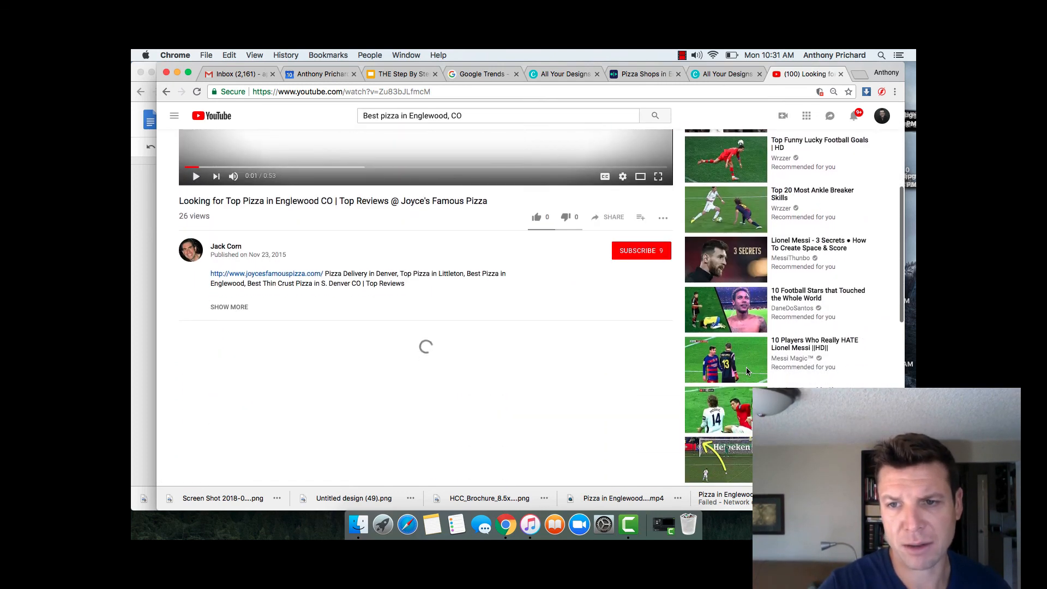
{"action": "scroll", "coordinate": [746, 368], "scroll_direction": "down", "scroll_amount": 1}
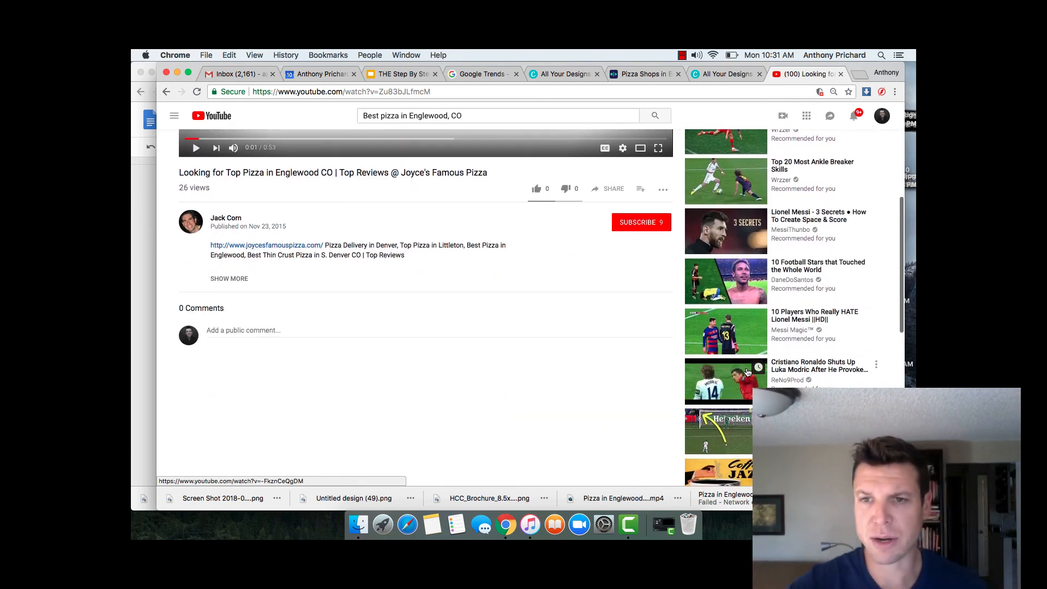
{"action": "scroll", "coordinate": [747, 371], "scroll_direction": "down", "scroll_amount": 2}
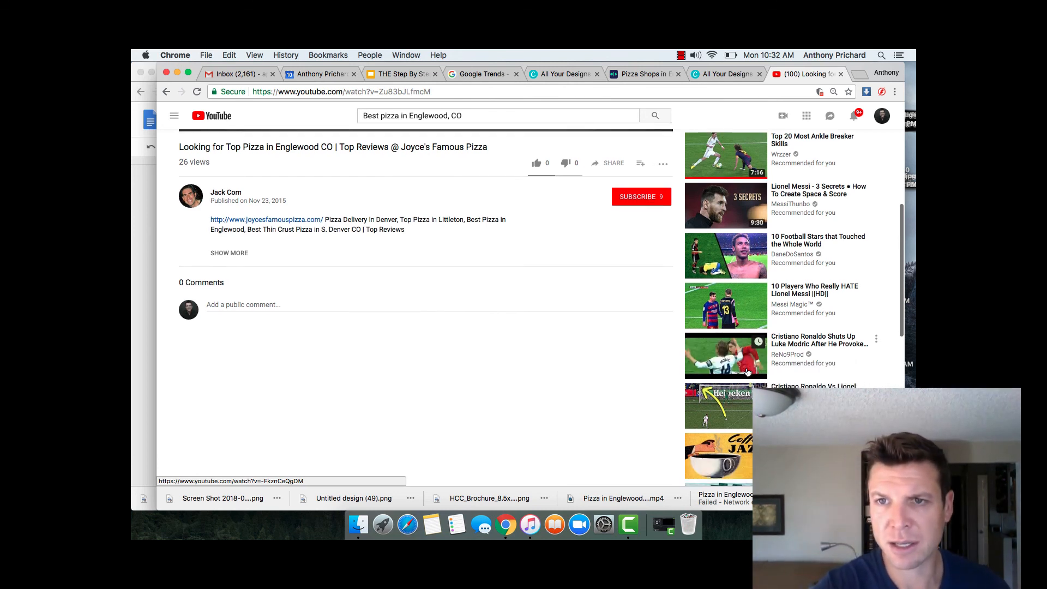
{"action": "scroll", "coordinate": [748, 371], "scroll_direction": "down", "scroll_amount": 2}
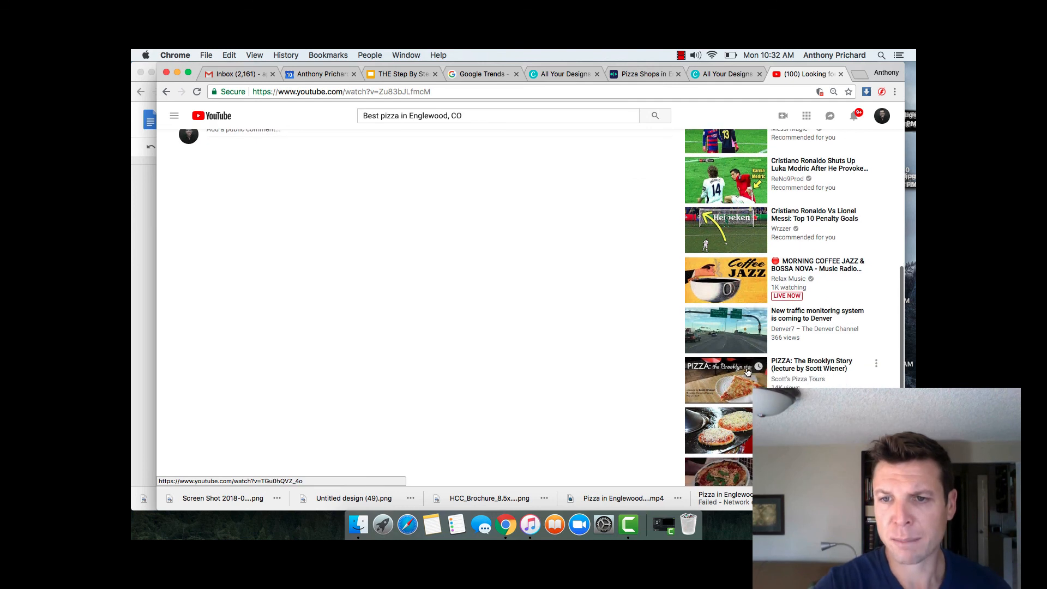
{"action": "scroll", "coordinate": [748, 372], "scroll_direction": "down", "scroll_amount": 3}
{"action": "scroll", "coordinate": [748, 372], "scroll_direction": "down", "scroll_amount": 3}
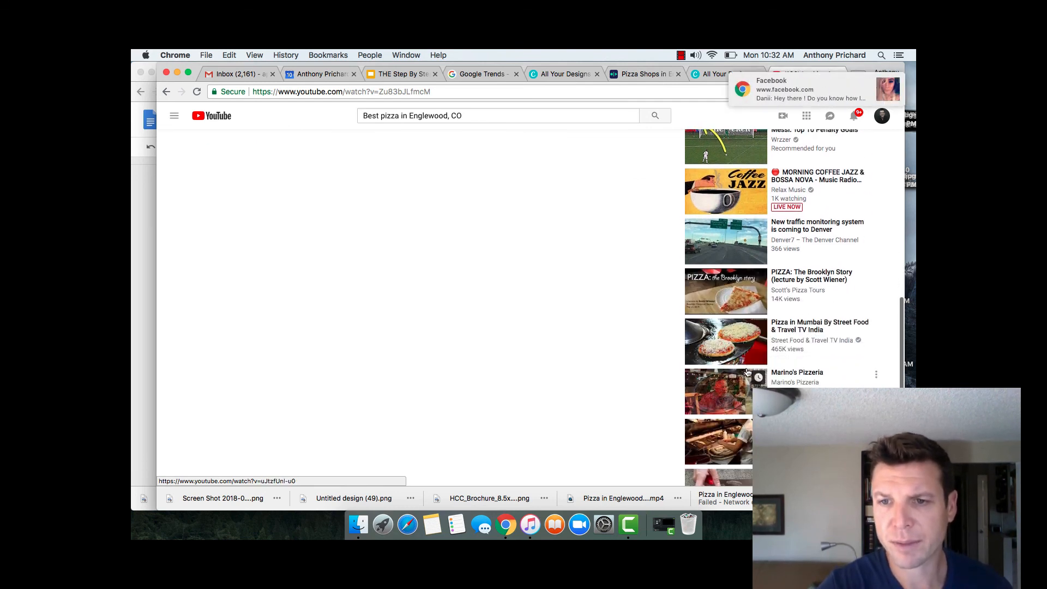
{"action": "scroll", "coordinate": [747, 372], "scroll_direction": "down", "scroll_amount": 1}
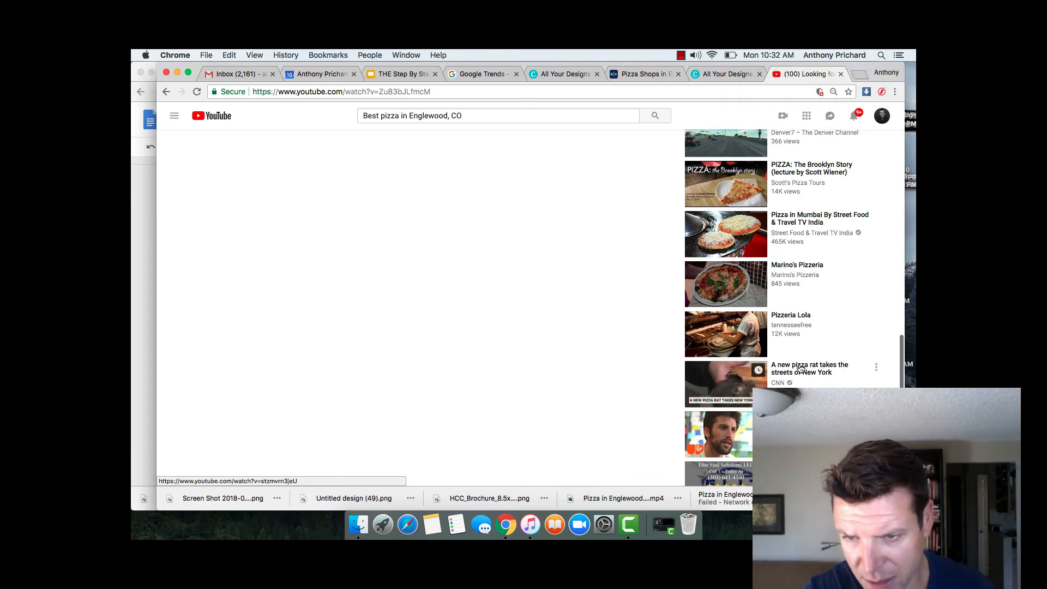
{"action": "scroll", "coordinate": [800, 369], "scroll_direction": "down", "scroll_amount": 2}
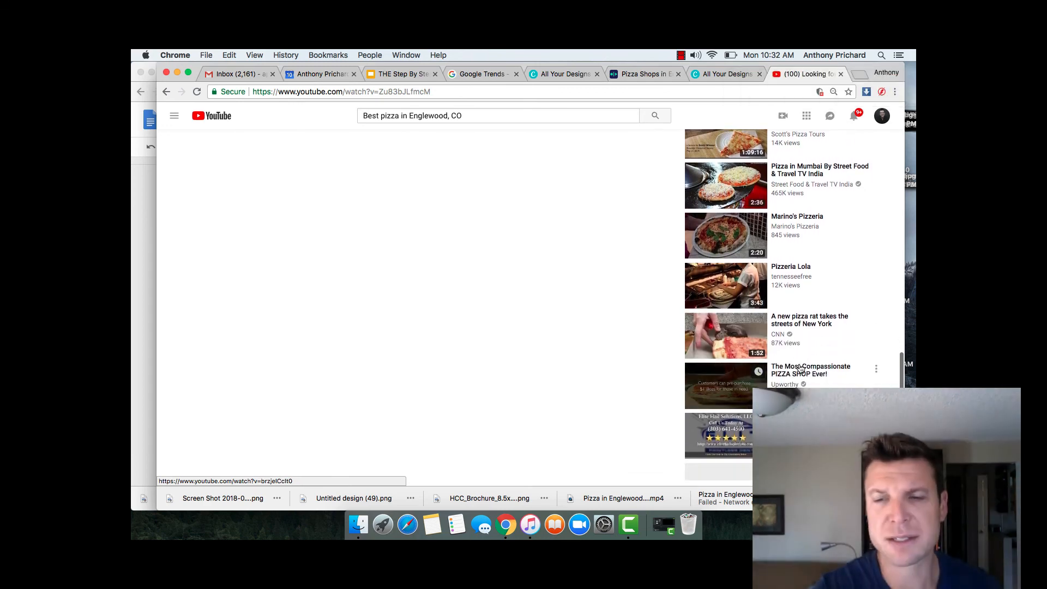
{"action": "scroll", "coordinate": [800, 369], "scroll_direction": "up", "scroll_amount": 5}
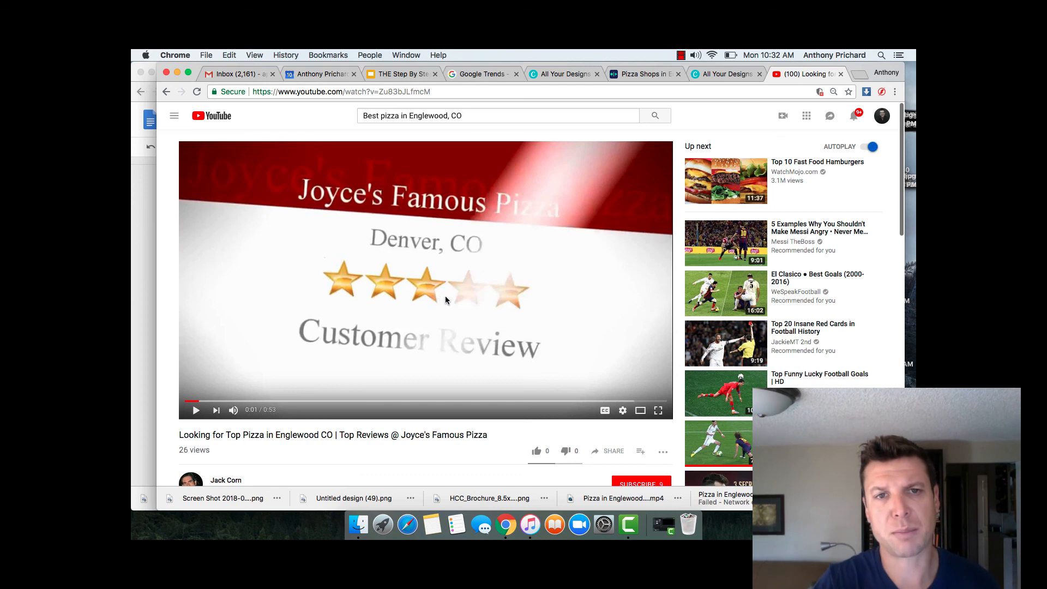
Step: Replace the YouTube query with 'Coffee Shops in Englewood, CO' and review the results
{"action": "triple_click", "coordinate": [439, 116]}
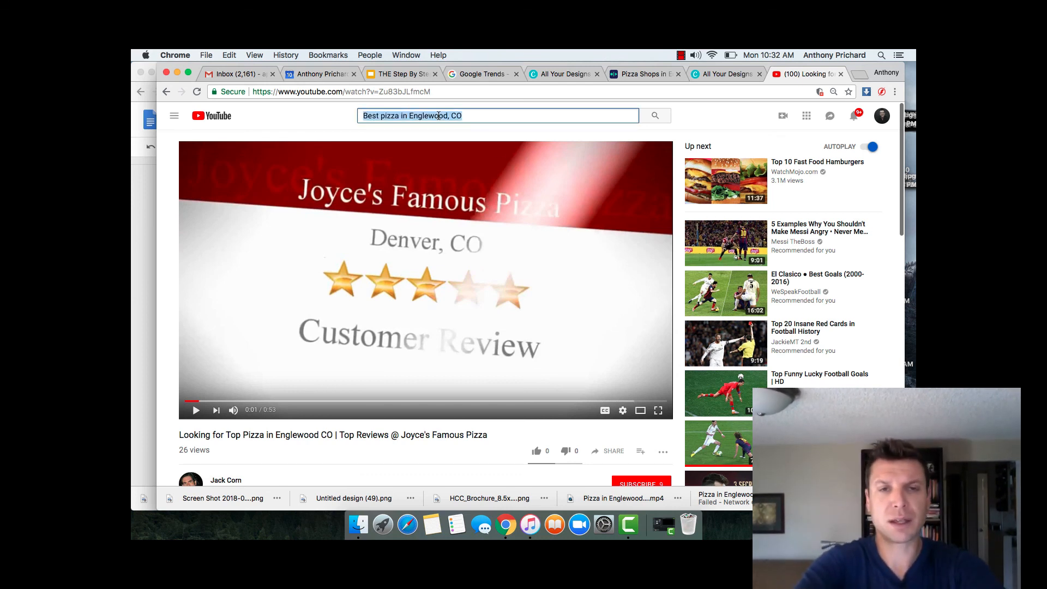
{"action": "type", "text": "Coffee Shop"}
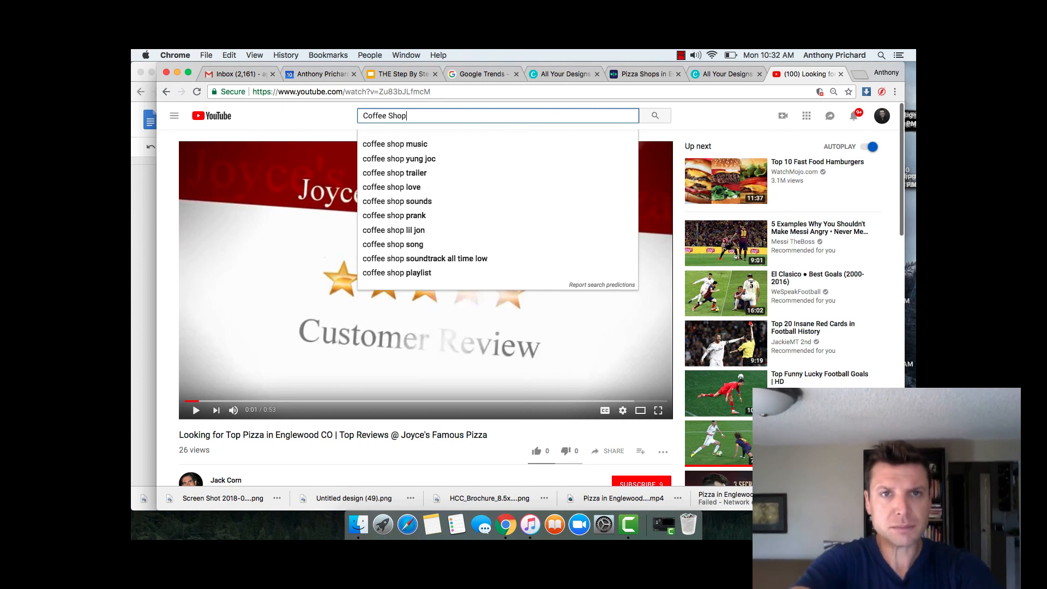
{"action": "type", "text": "s in Englewood"}
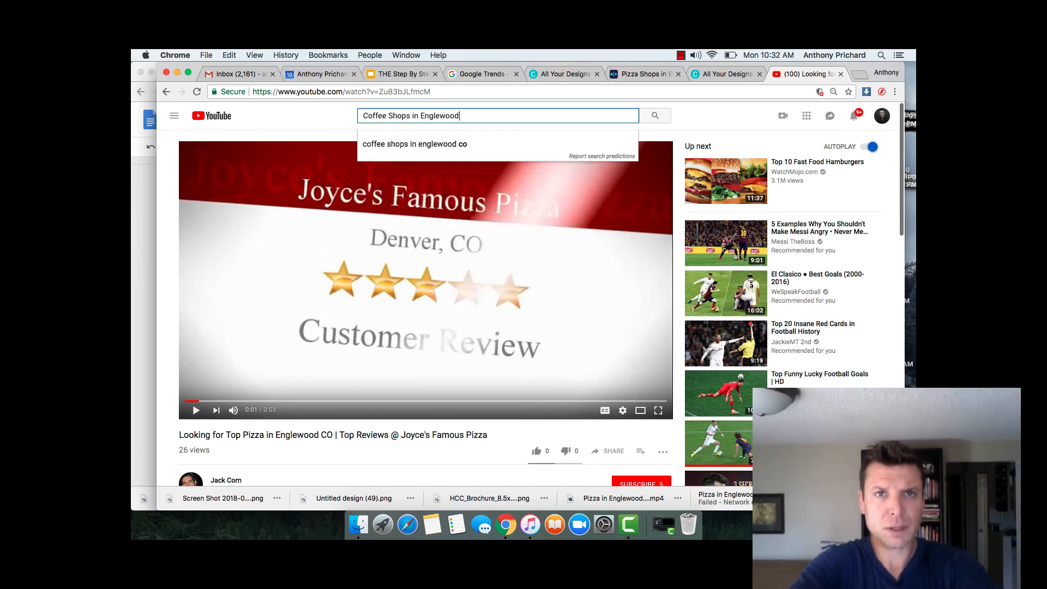
{"action": "type", "text": ", CO"}
{"action": "key", "text": "Return"}
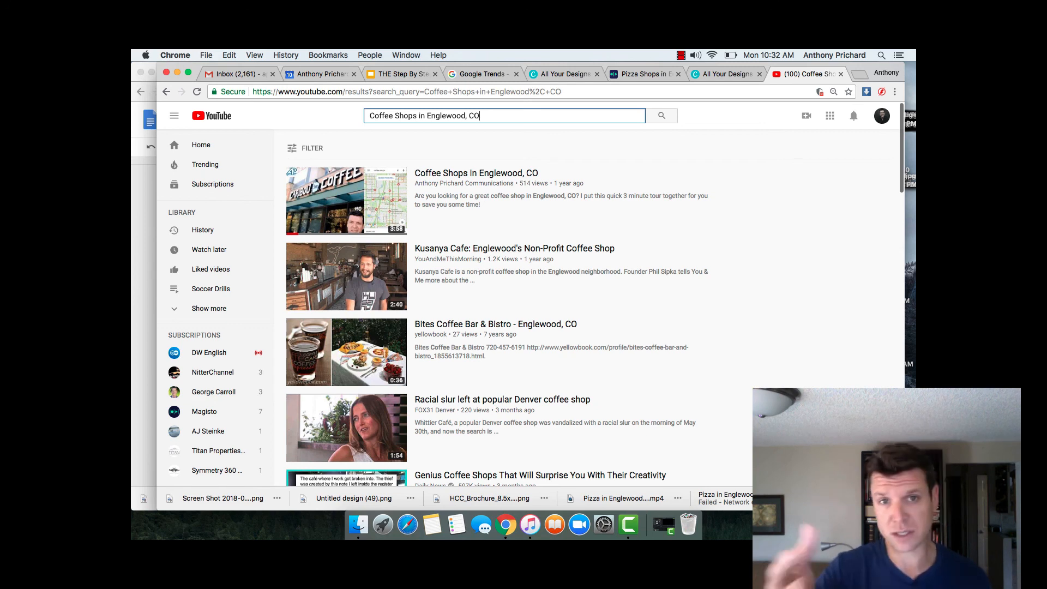
{"action": "scroll", "coordinate": [570, 308], "scroll_direction": "down", "scroll_amount": 6}
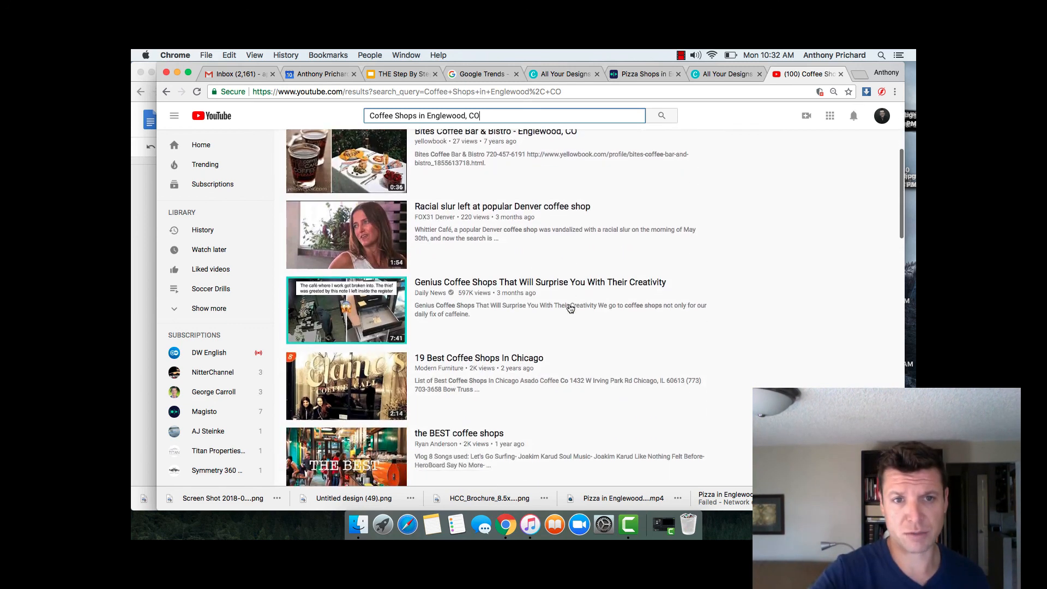
{"action": "scroll", "coordinate": [570, 309], "scroll_direction": "up", "scroll_amount": 7}
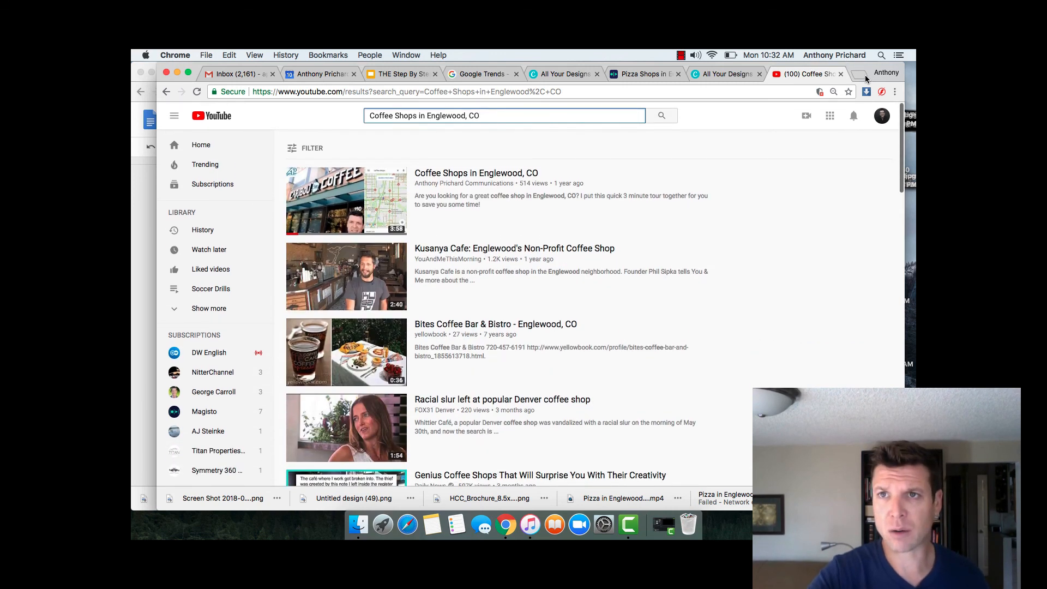
Step: In a new tab, search Google for 'coffee shops in englewood co'
{"action": "left_click", "coordinate": [863, 74]}
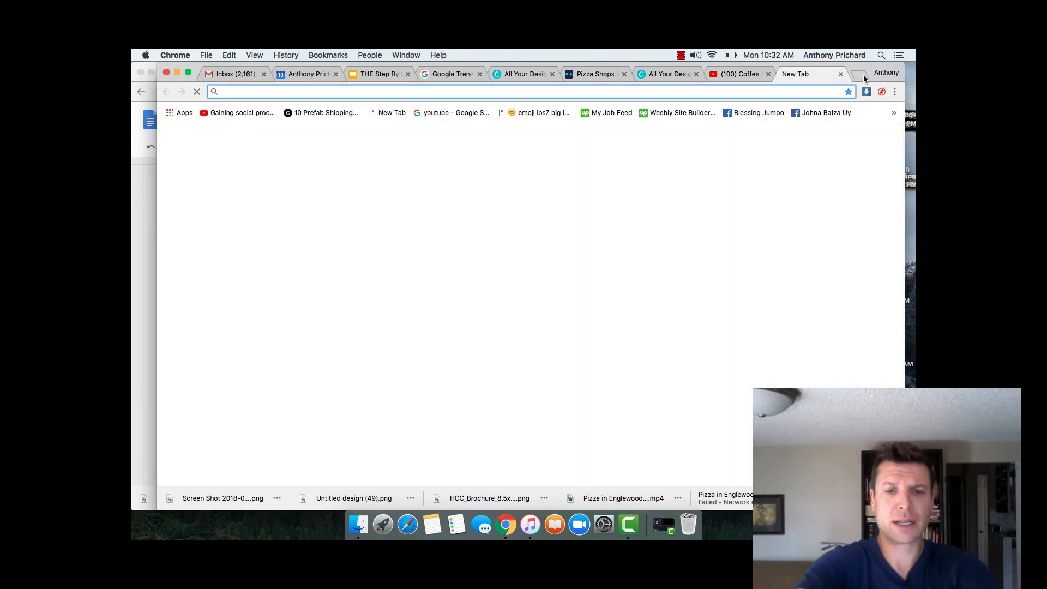
{"action": "type", "text": "coffe"}
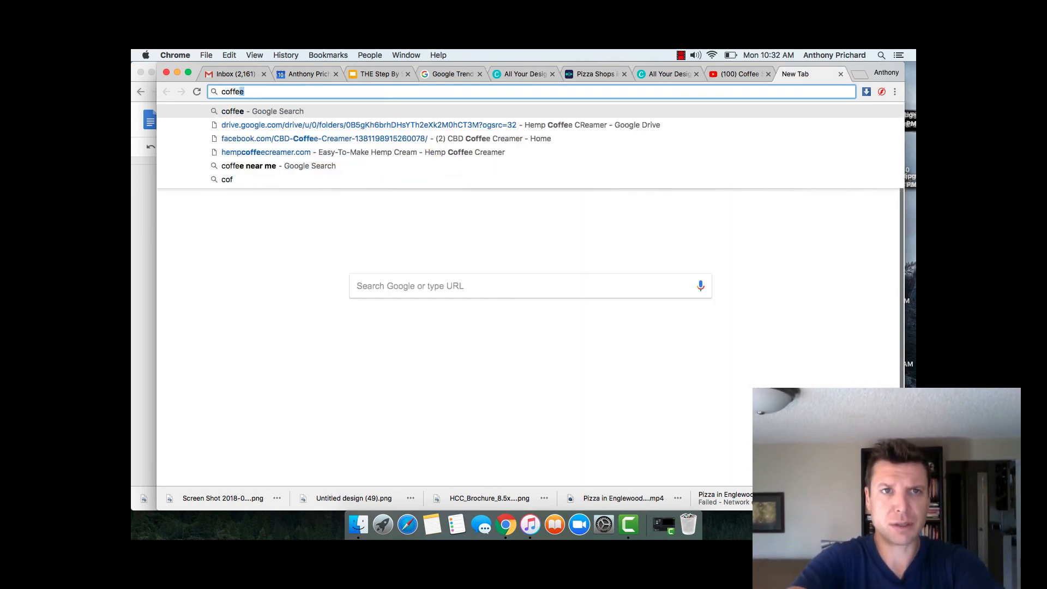
{"action": "type", "text": "e shops in eng"}
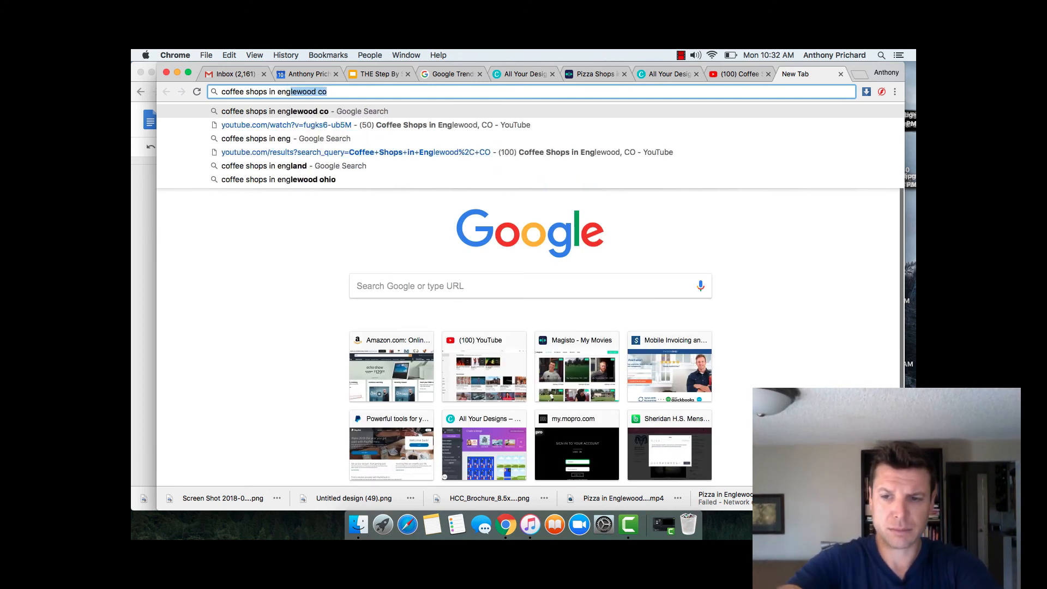
{"action": "key", "text": "Return"}
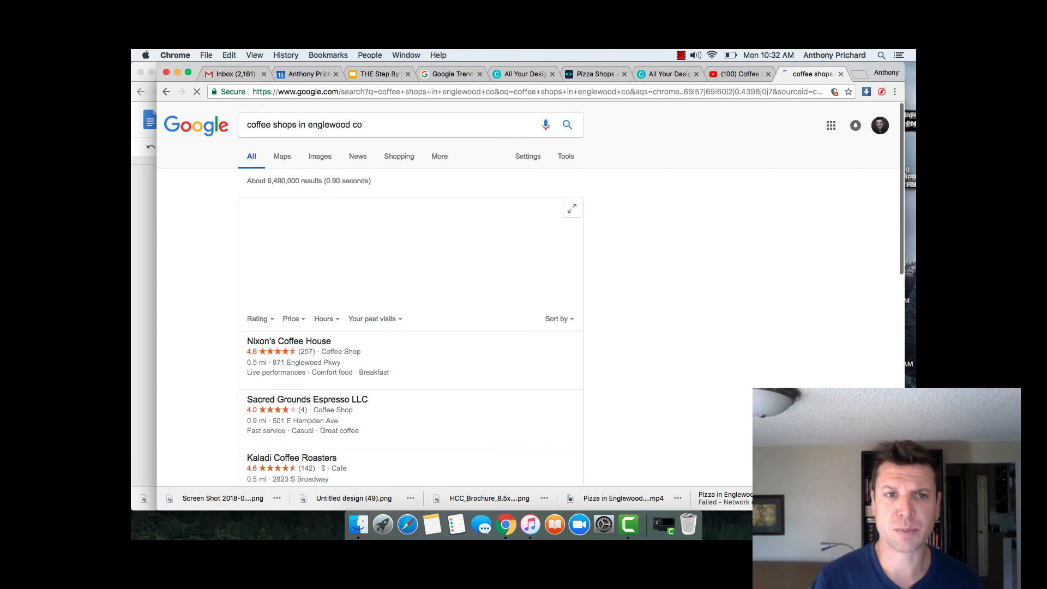
{"action": "scroll", "coordinate": [617, 304], "scroll_direction": "down", "scroll_amount": 2}
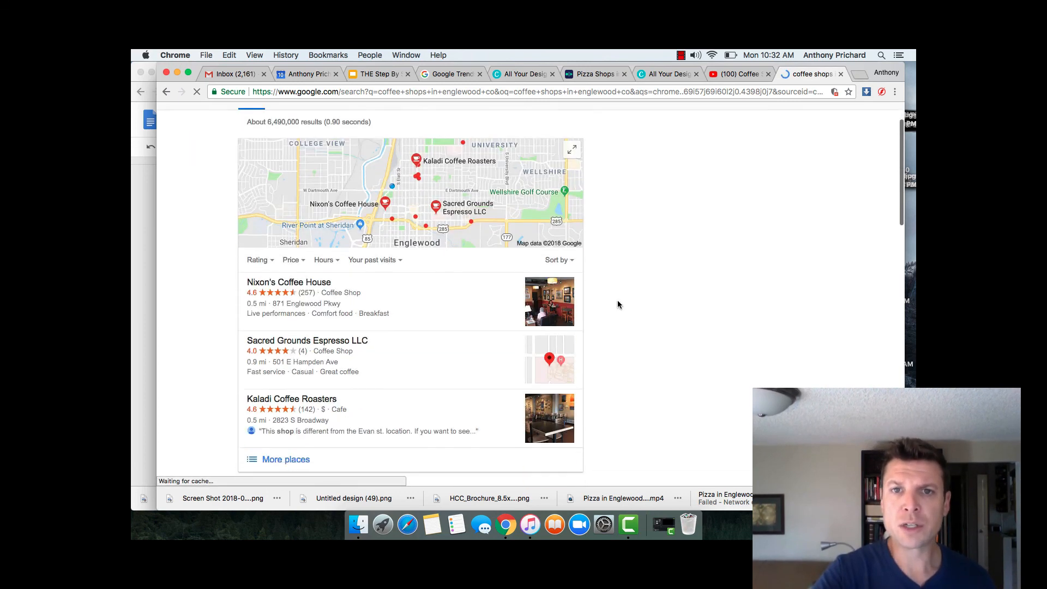
{"action": "scroll", "coordinate": [618, 304], "scroll_direction": "down", "scroll_amount": 8}
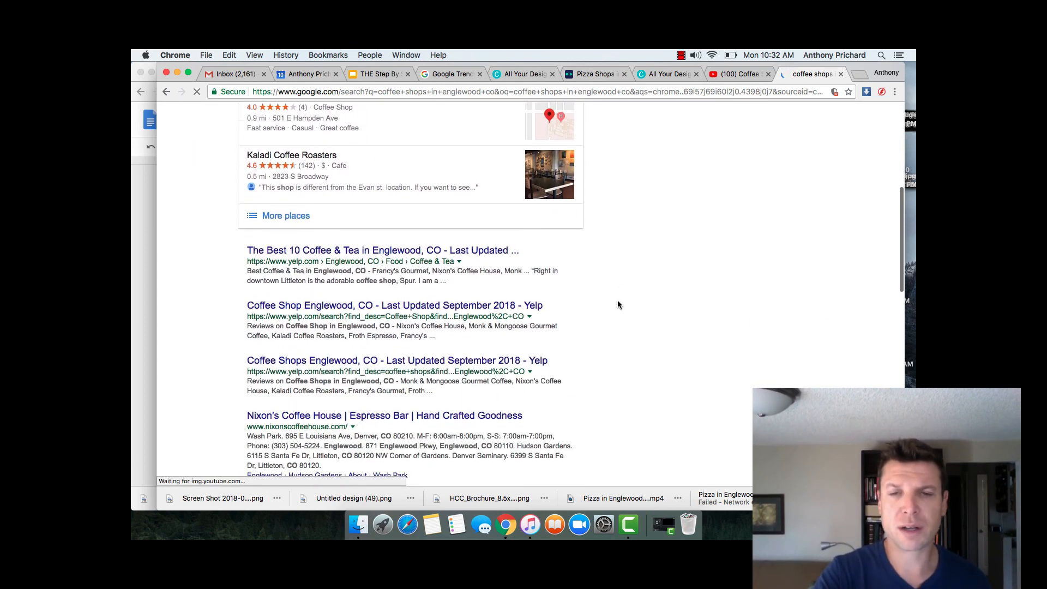
{"action": "scroll", "coordinate": [618, 304], "scroll_direction": "down", "scroll_amount": 7}
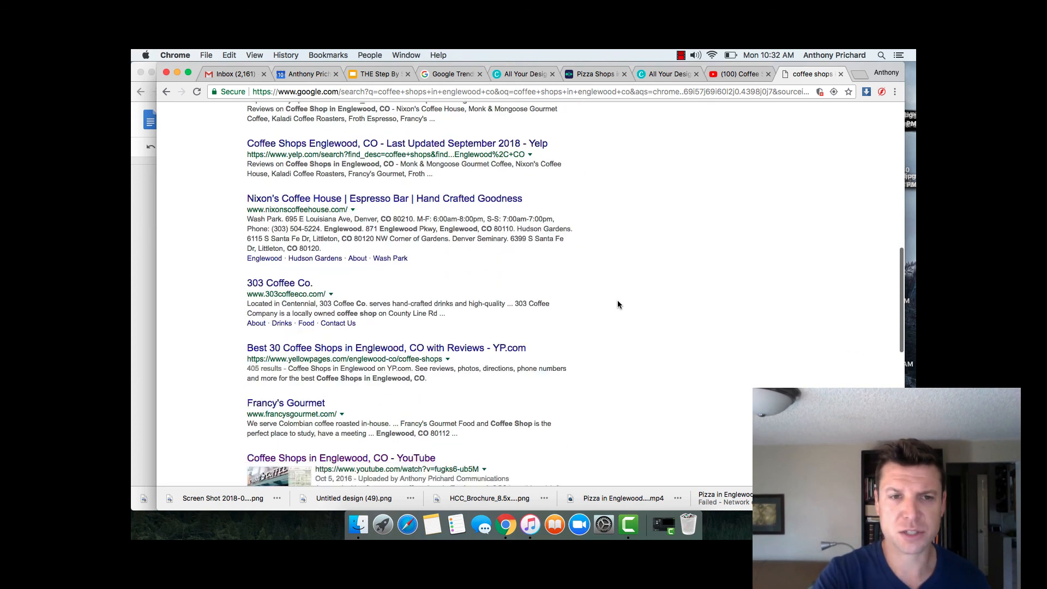
{"action": "scroll", "coordinate": [618, 304], "scroll_direction": "down", "scroll_amount": 6}
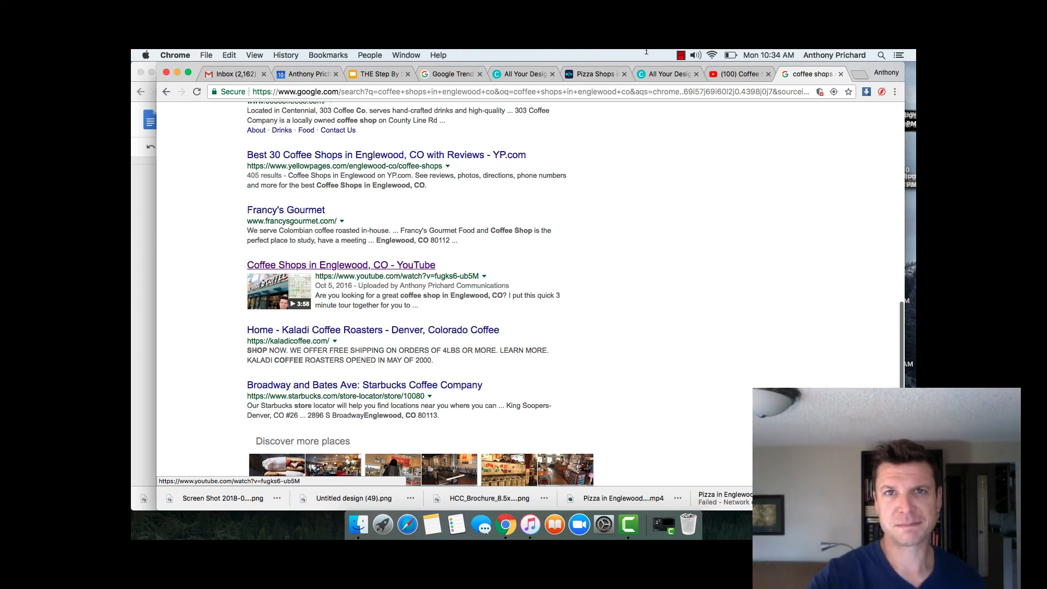
{"action": "left_click", "coordinate": [681, 56]}
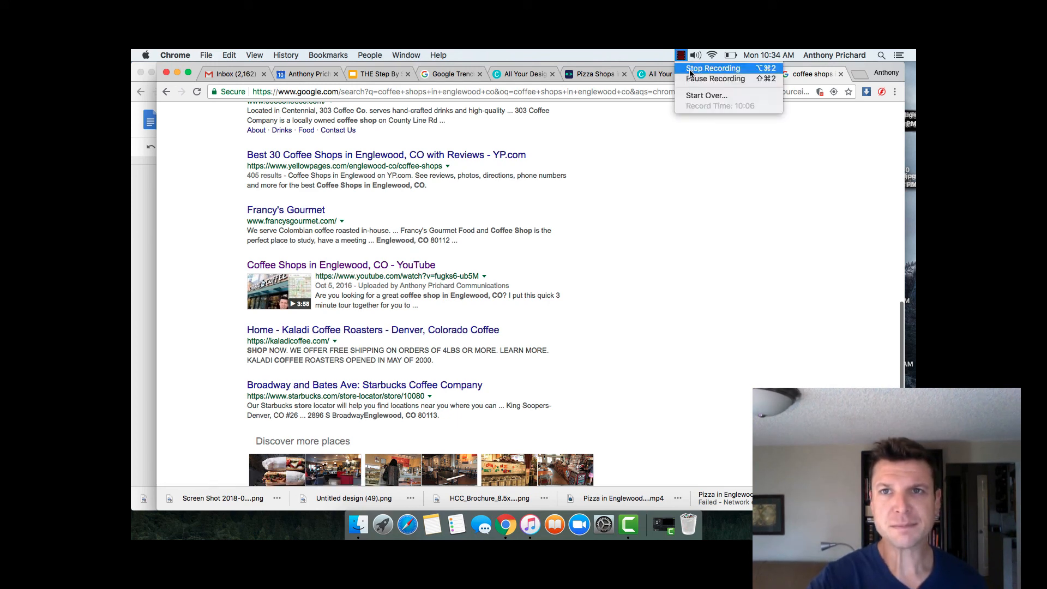